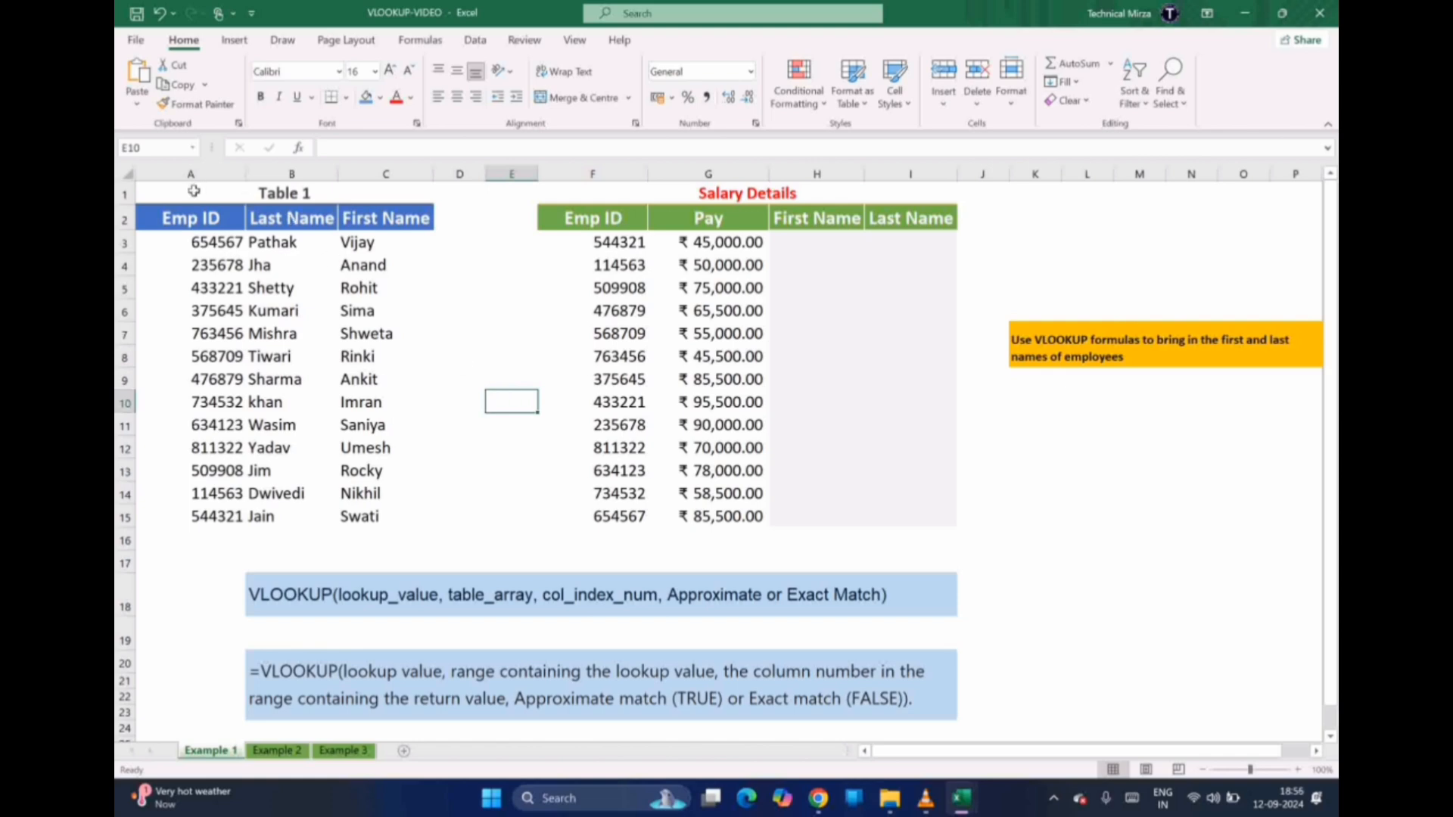
Select Table 1's employee list, its Emp ID values, then the empty First and Last Name cells
{"action": "left_click_drag", "start_coordinate": [194, 190], "coordinate": [399, 521]}
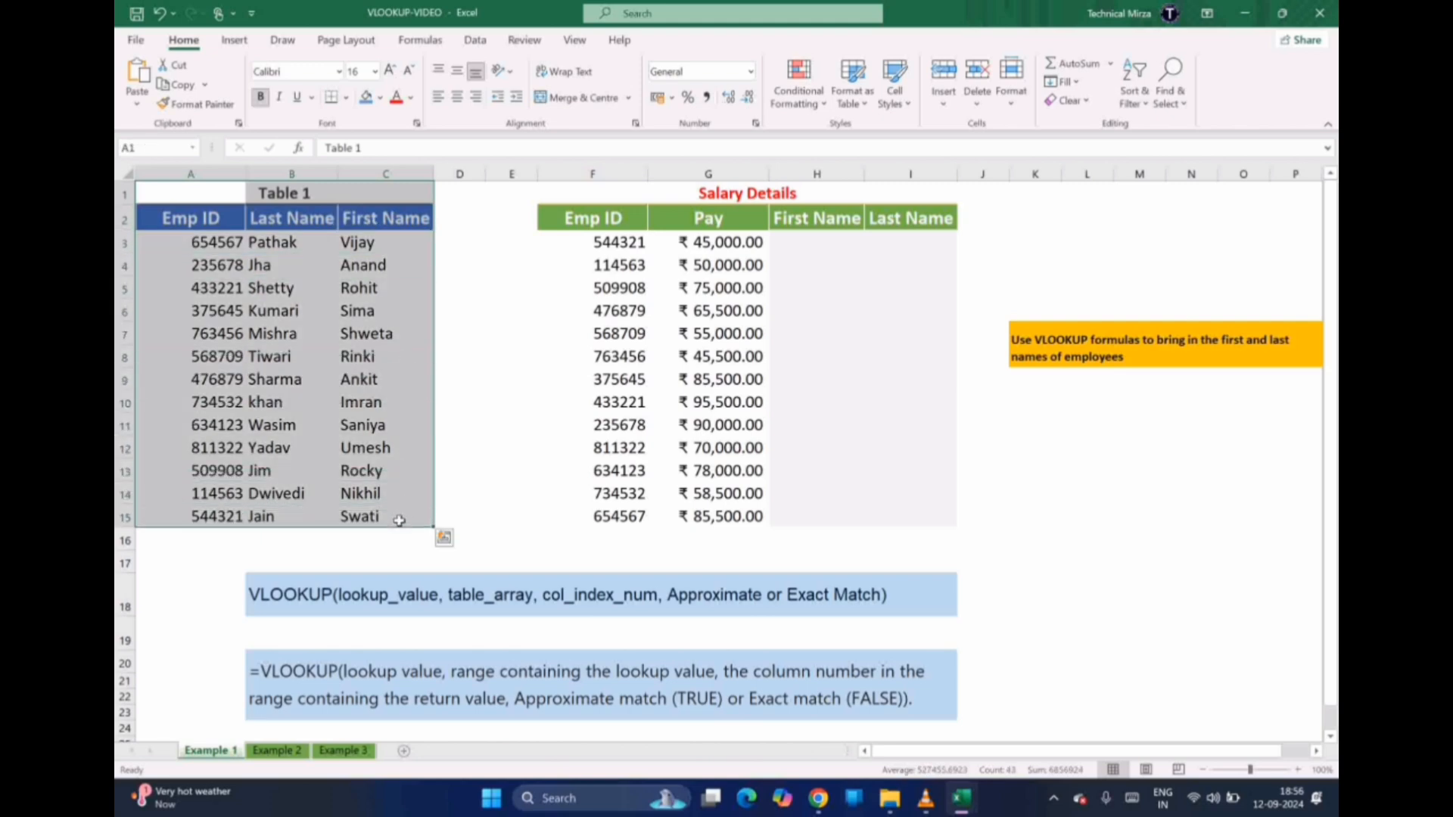
{"action": "left_click", "coordinate": [192, 226]}
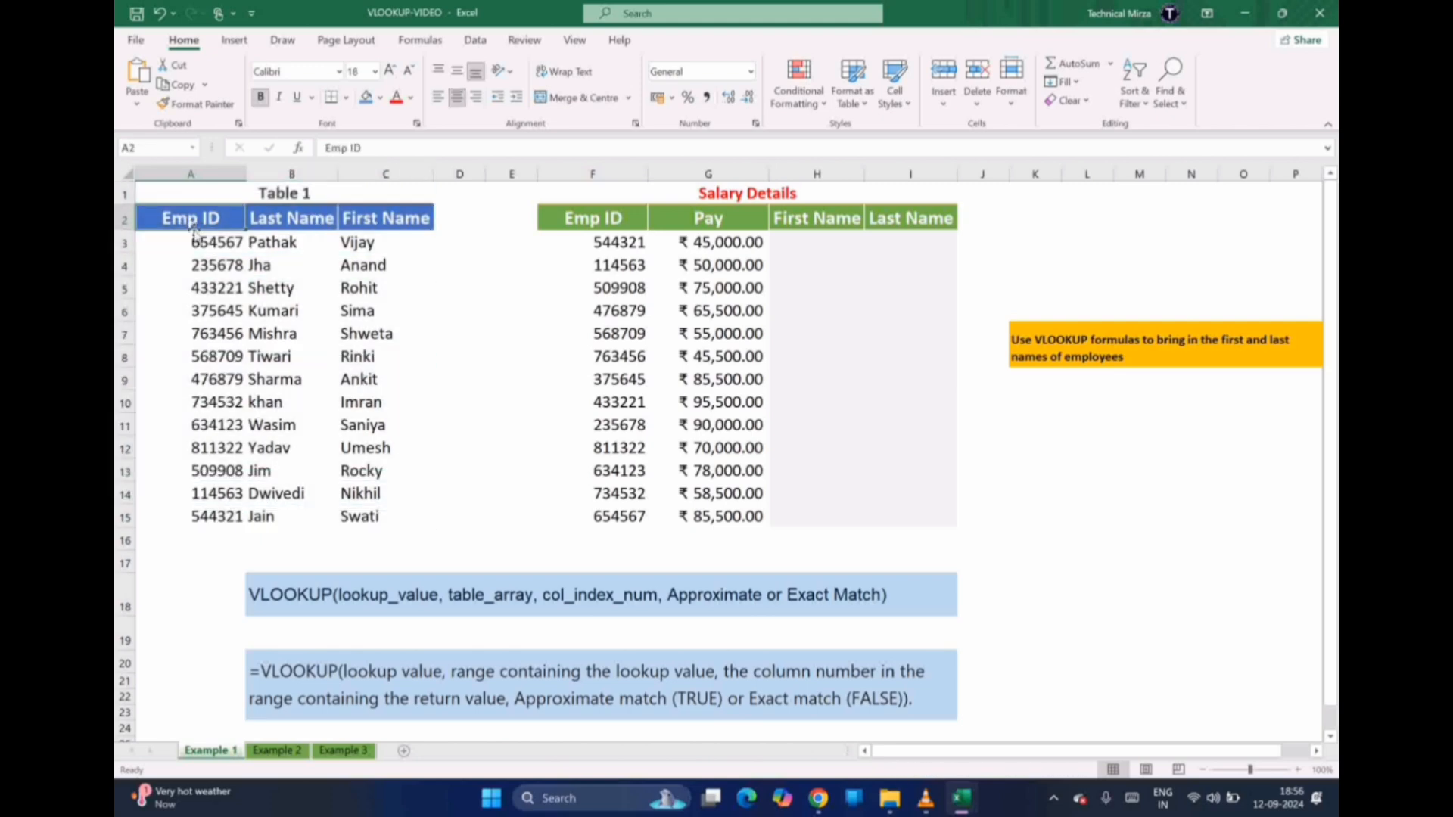
{"action": "left_click_drag", "start_coordinate": [201, 241], "coordinate": [210, 511]}
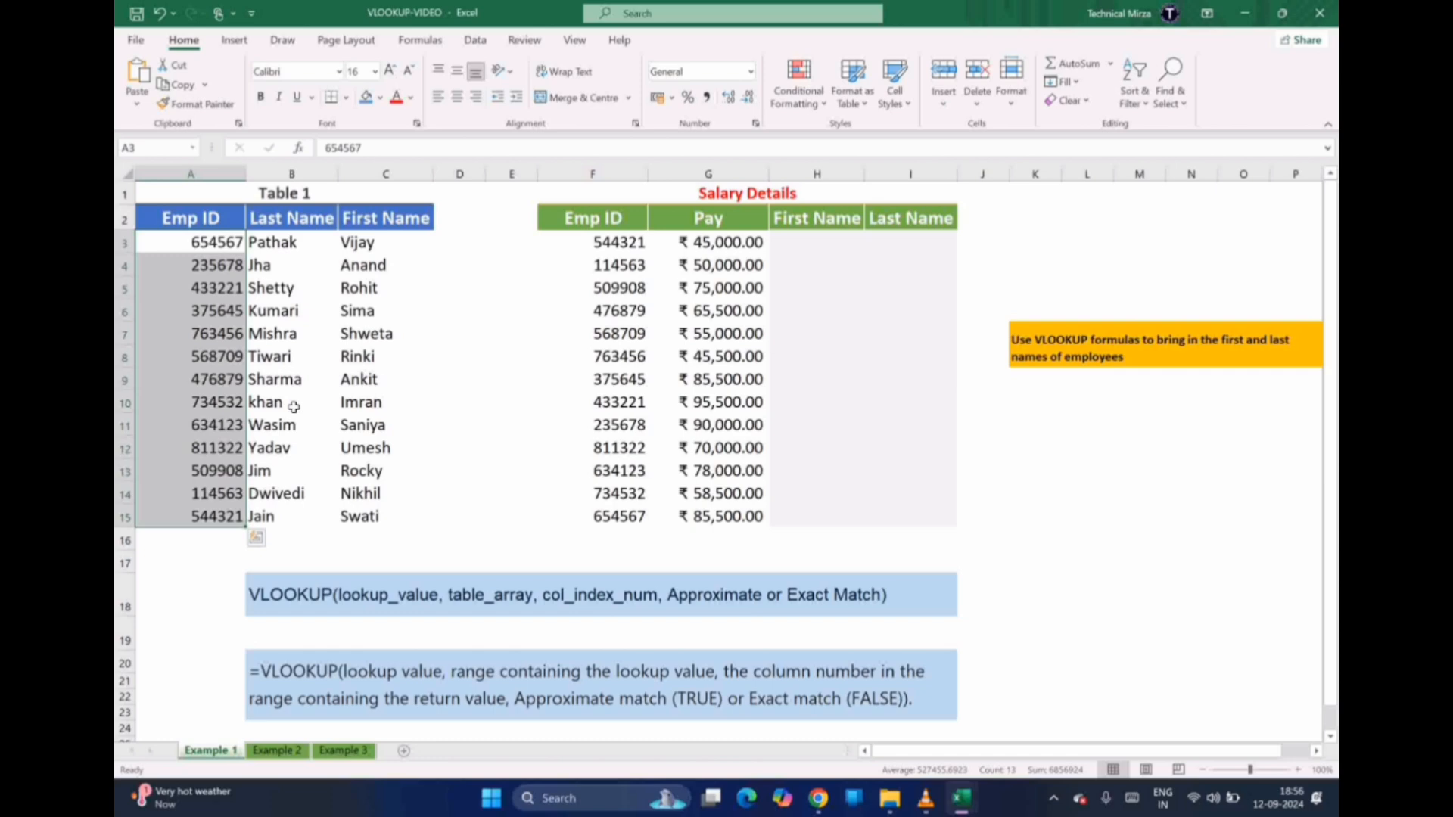
{"action": "left_click", "coordinate": [723, 198]}
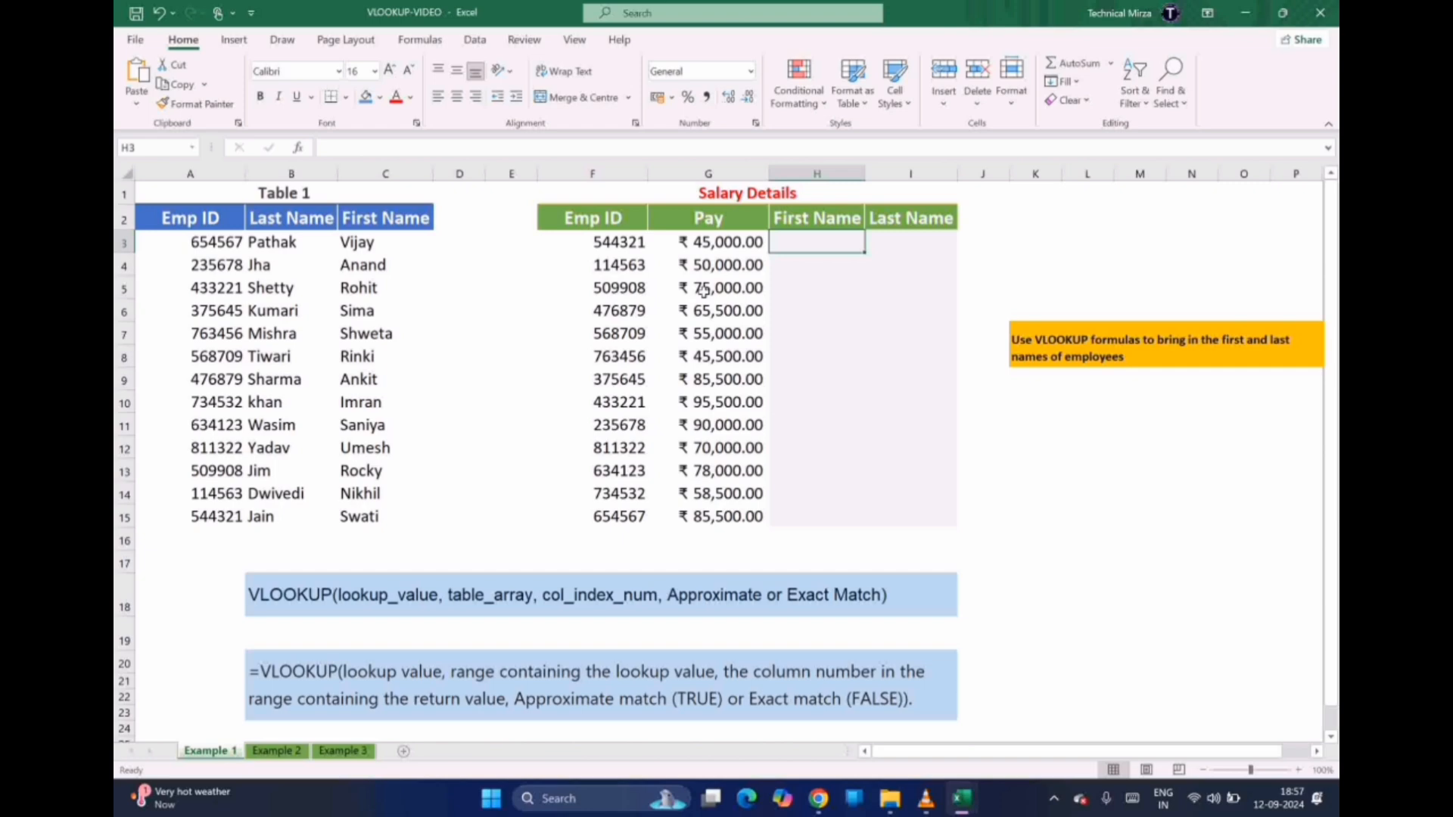
{"action": "left_click_drag", "start_coordinate": [803, 244], "coordinate": [882, 361]}
{"action": "left_click", "coordinate": [810, 246]}
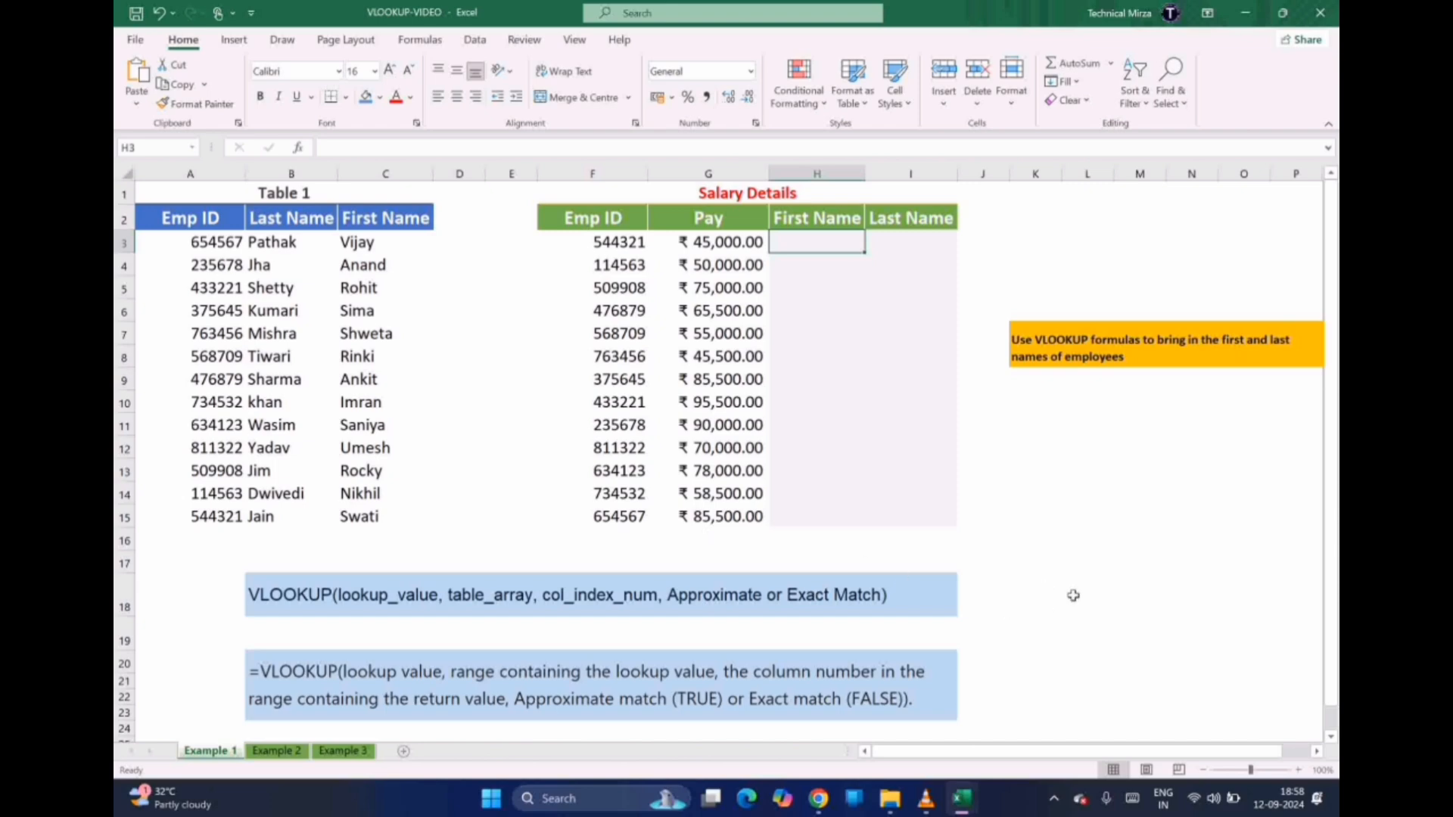
Enter 1 in L18 and 0 in M18, then begin a VLOOKUP formula in H3
{"action": "double_click", "coordinate": [1073, 595]}
{"action": "type", "text": "1"}
{"action": "key", "text": "Tab"}
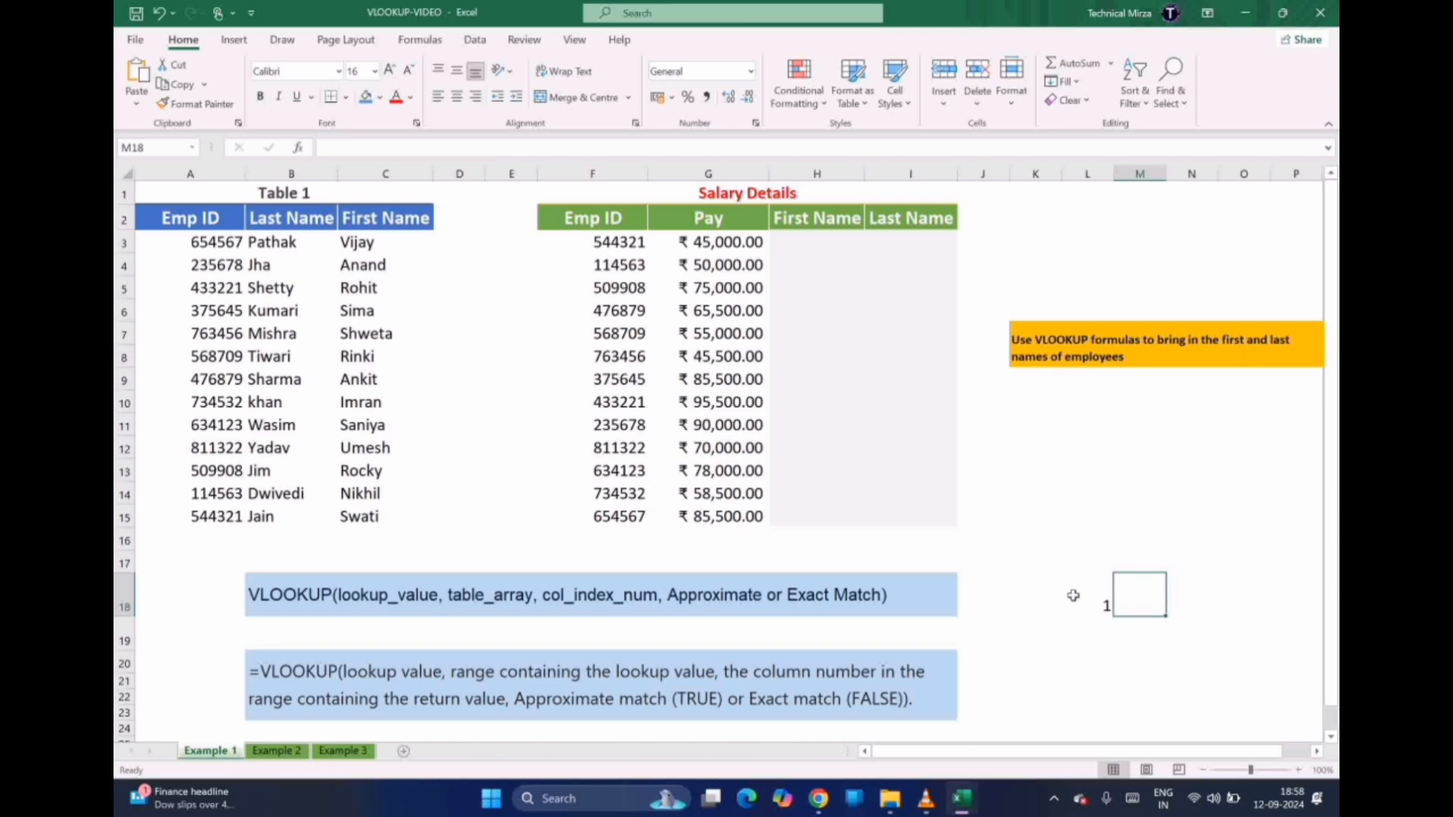
{"action": "type", "text": "0"}
{"action": "key", "text": "Return"}
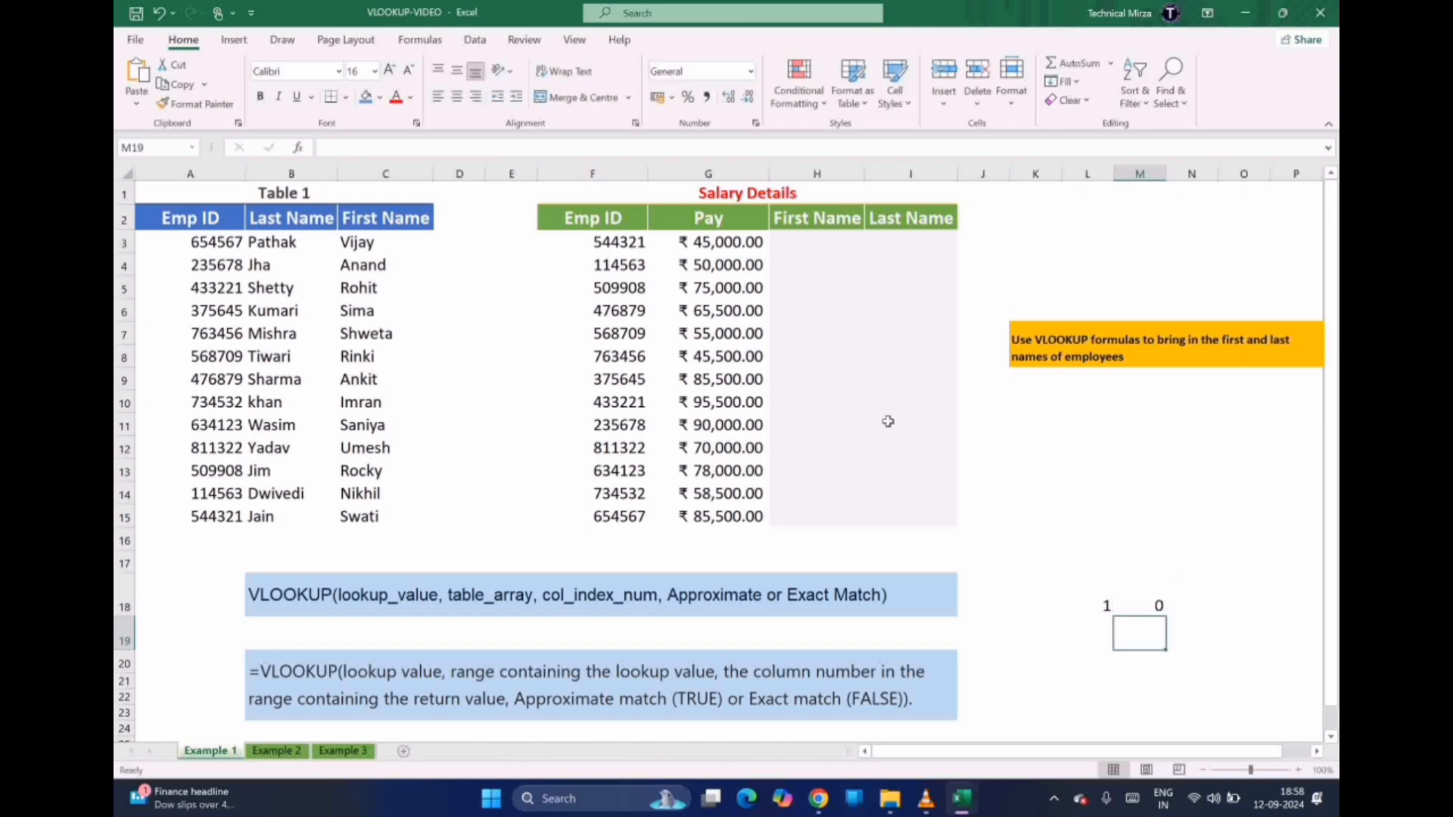
{"action": "left_click", "coordinate": [800, 242]}
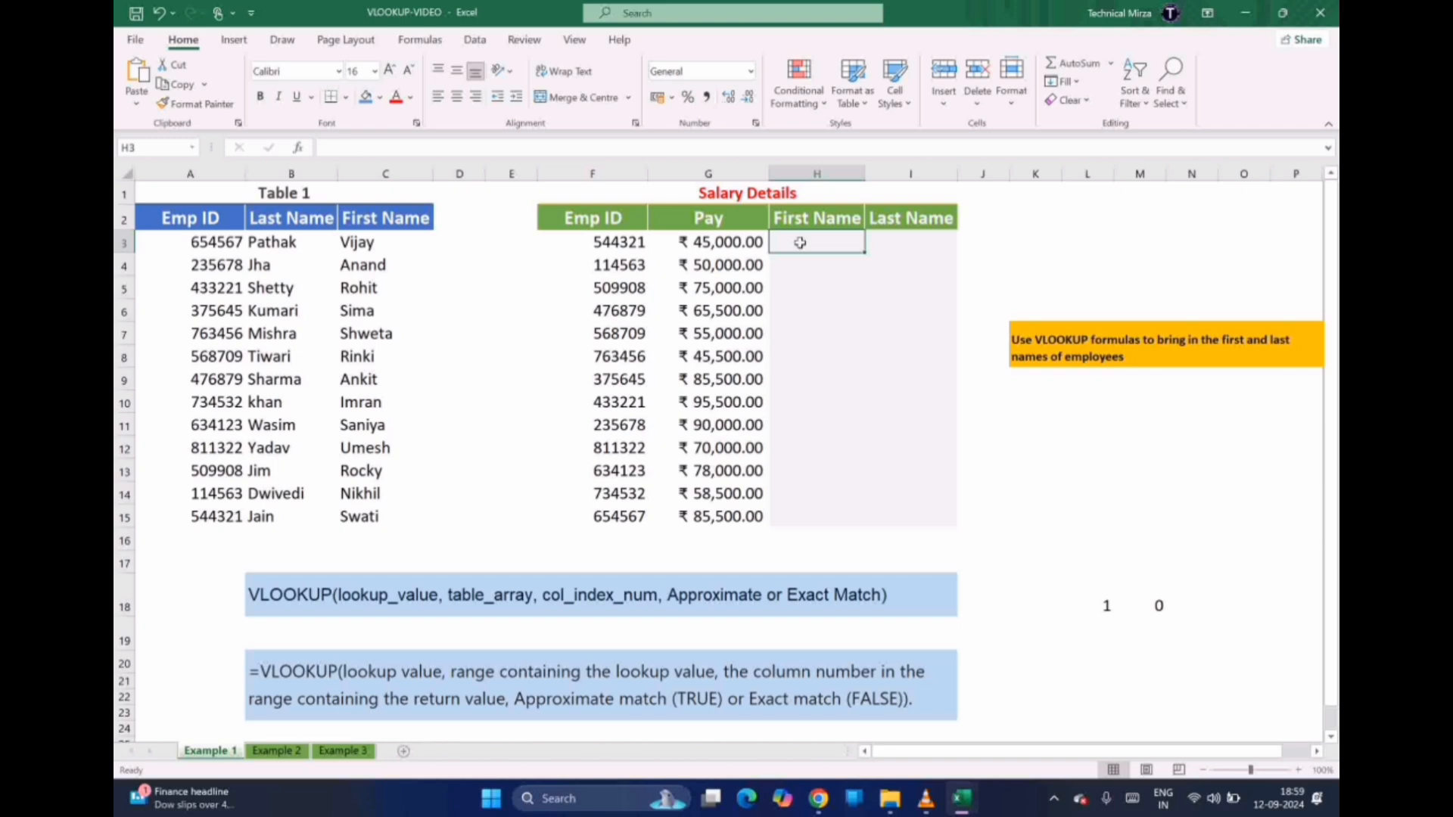
{"action": "type", "text": "="}
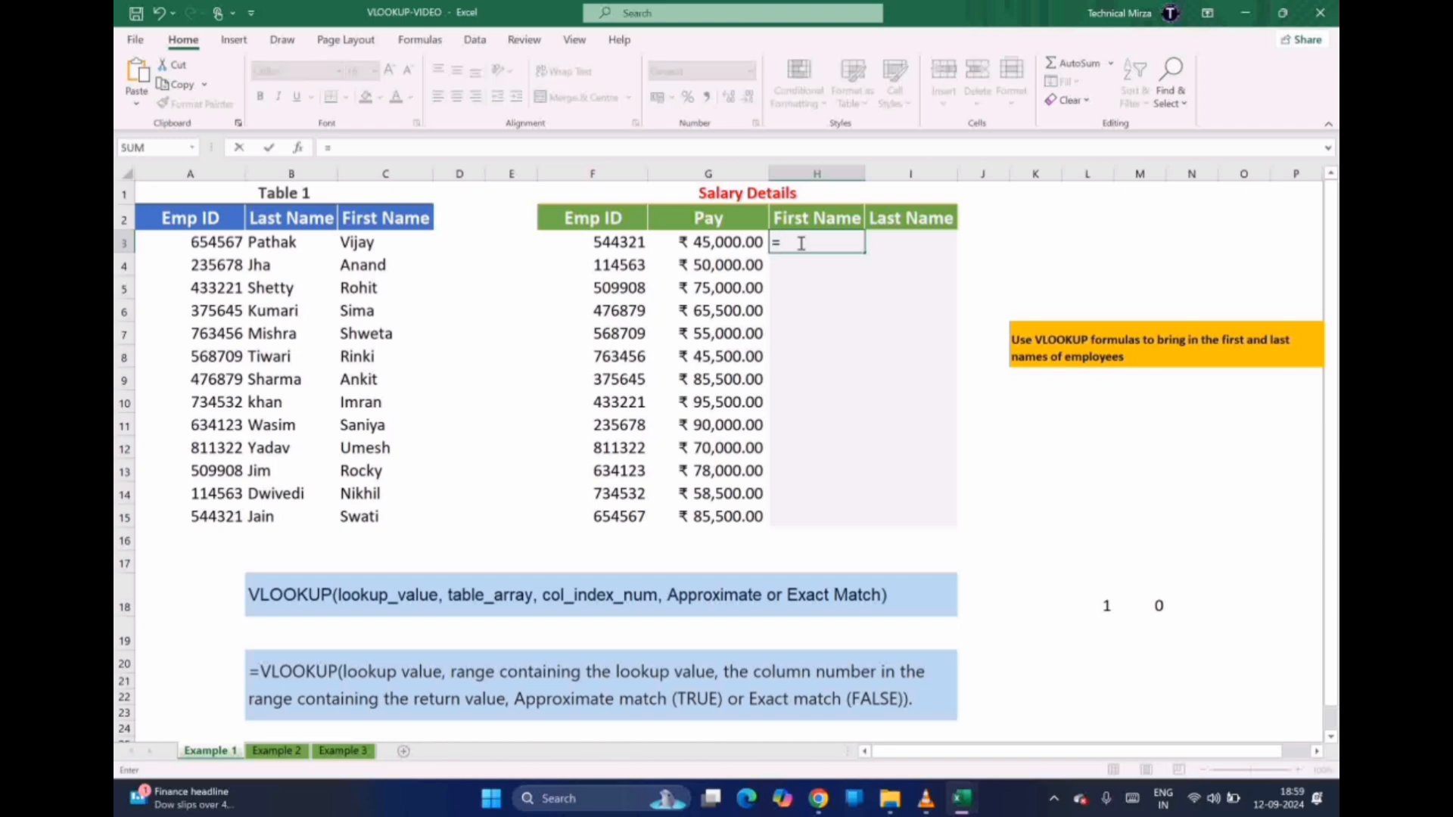
{"action": "type", "text": "vloo"}
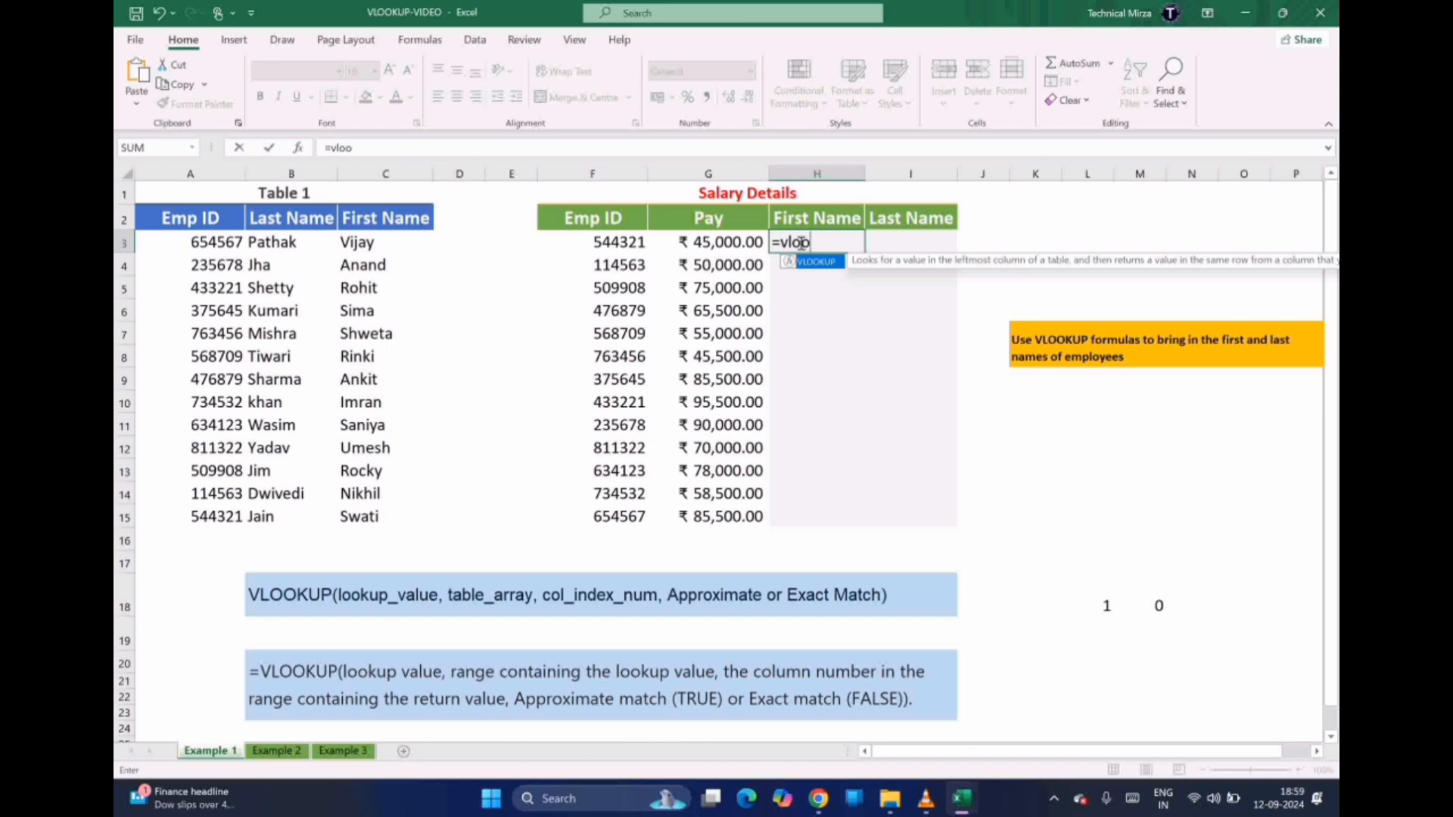
{"action": "type", "text": "kup("}
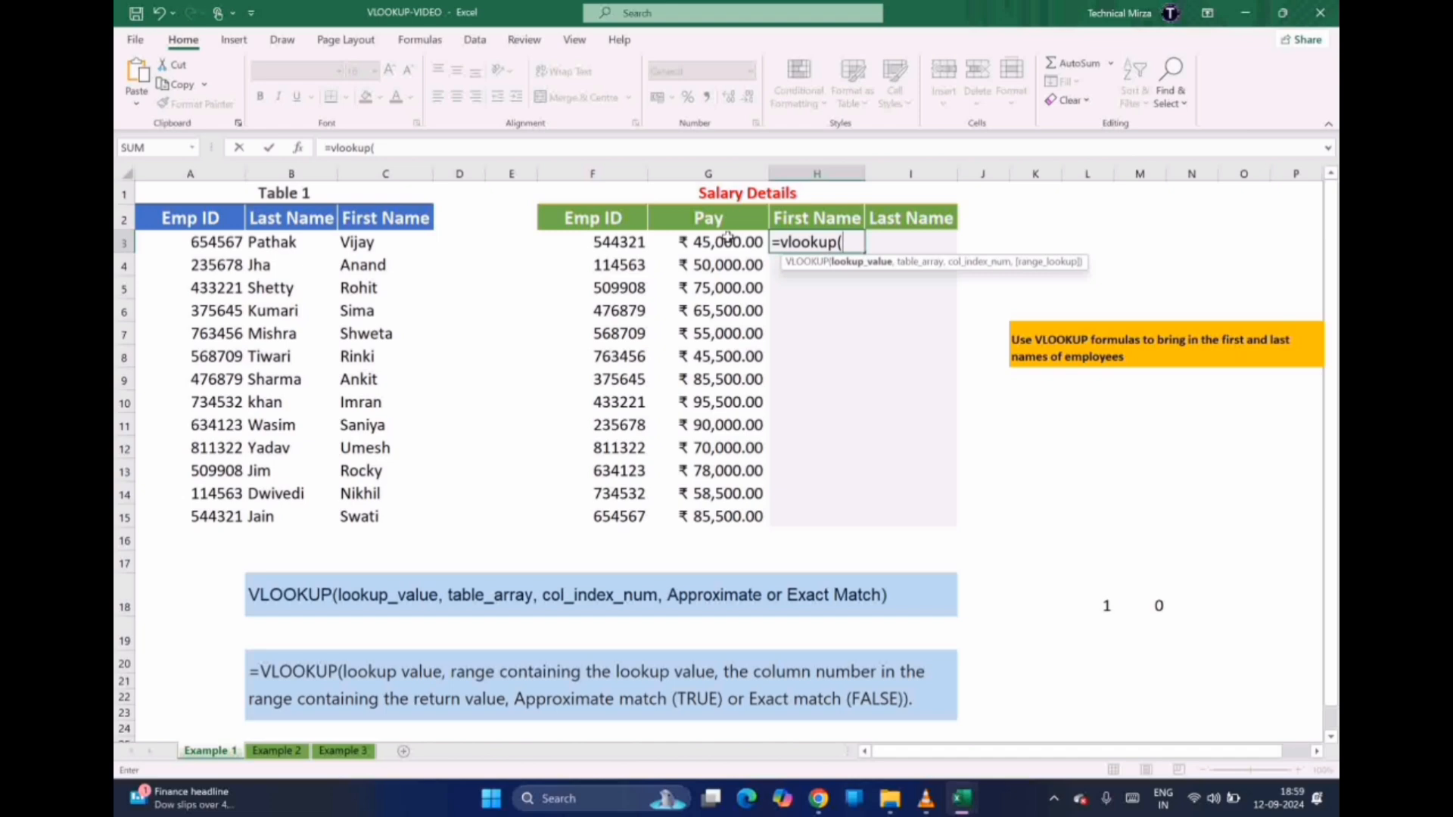
Complete H3 as =VLOOKUP(F3,A2:C15,3,FALSE) so it returns the first name Swati
{"action": "left_click", "coordinate": [599, 243]}
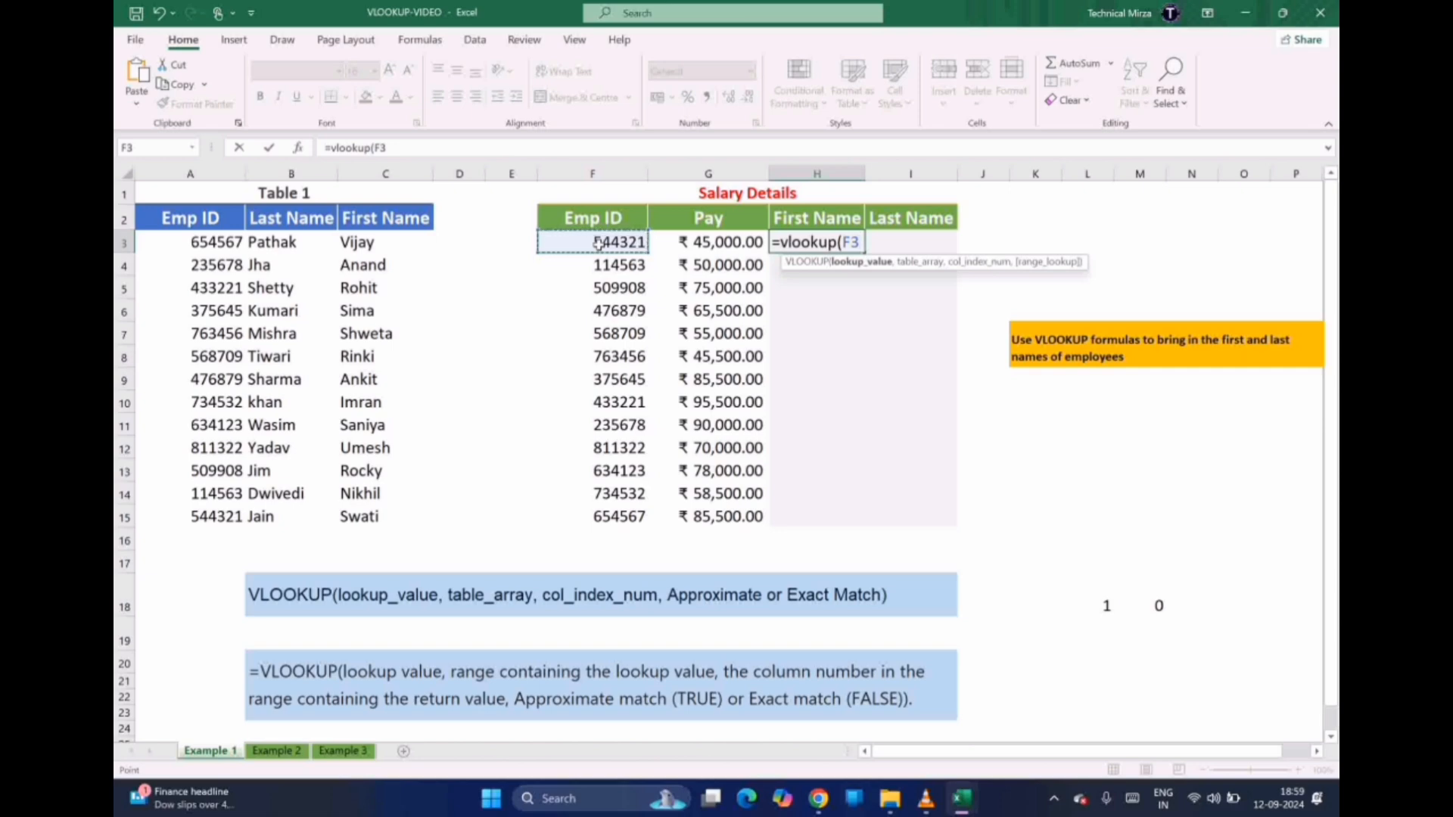
{"action": "type", "text": ","}
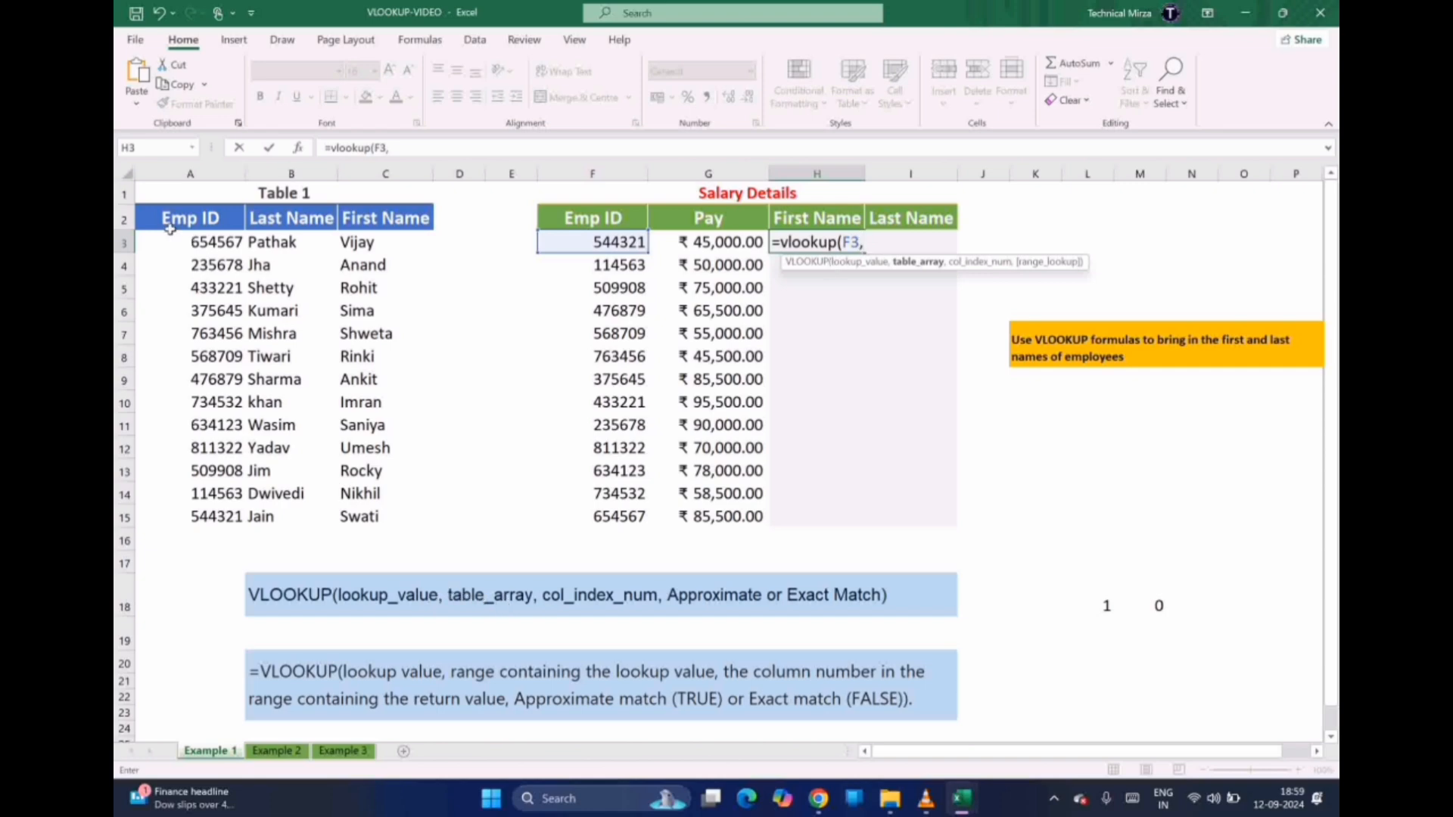
{"action": "left_click_drag", "start_coordinate": [169, 228], "coordinate": [404, 508]}
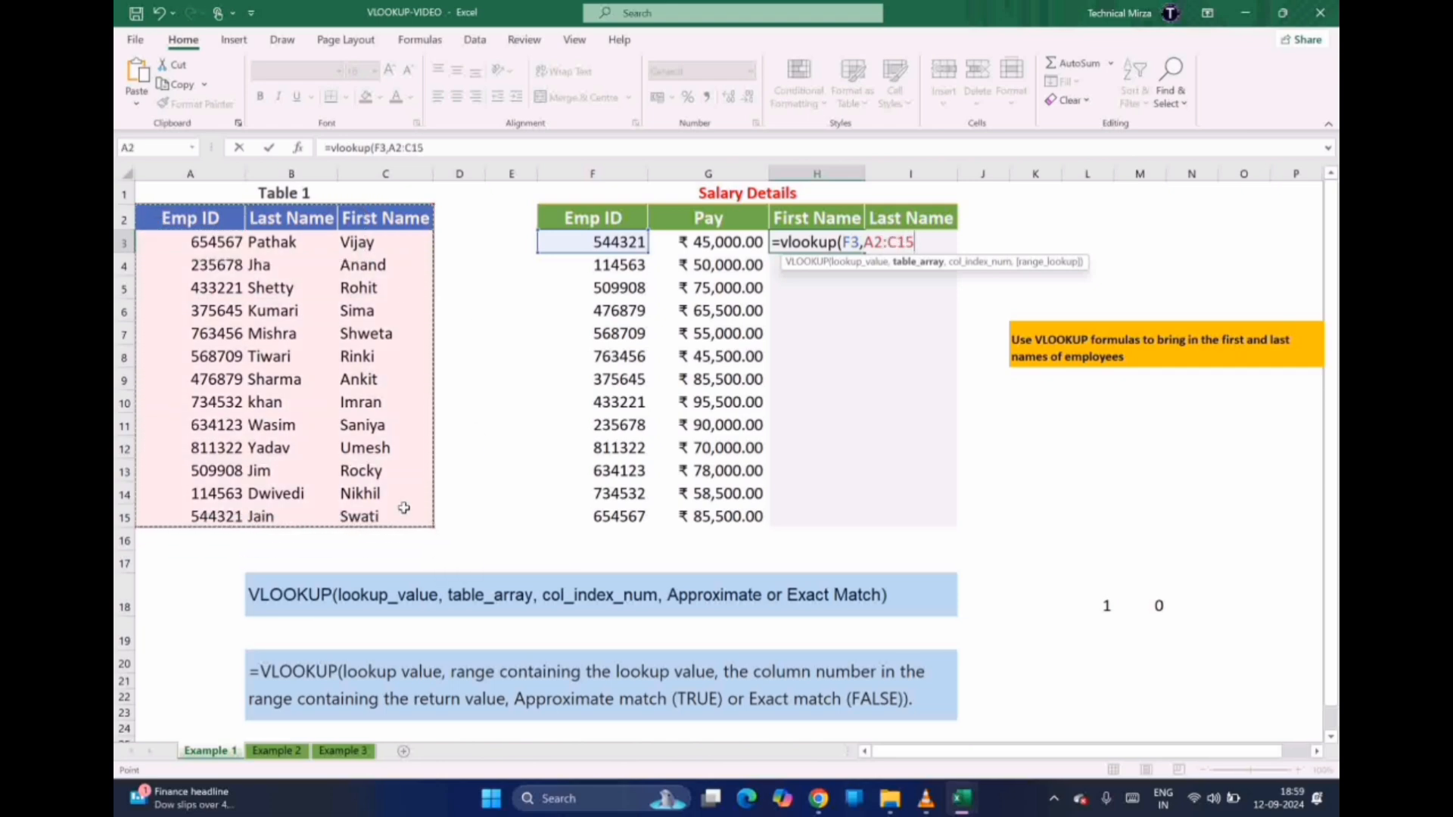
{"action": "type", "text": ","}
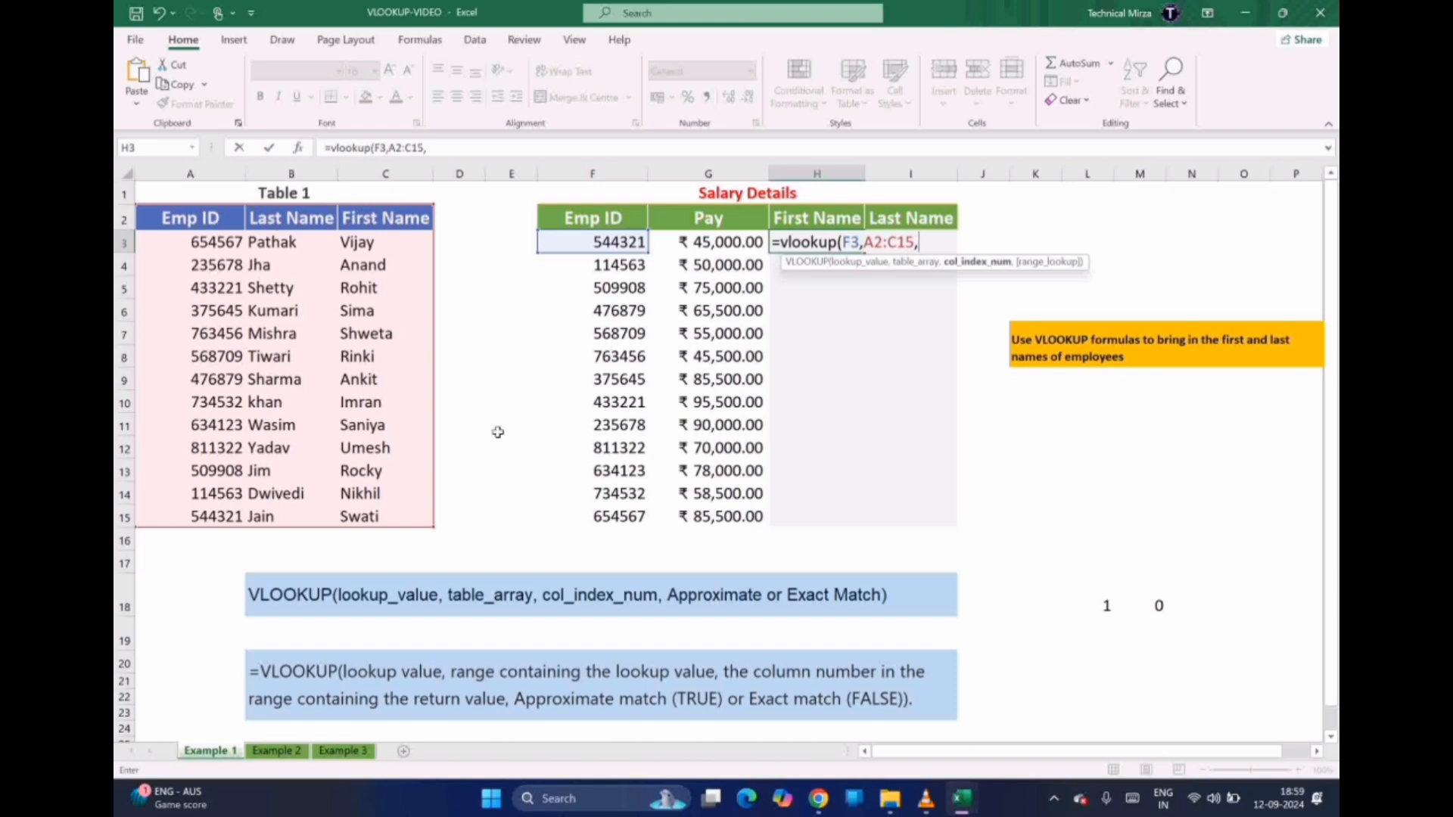
{"action": "type", "text": ","}
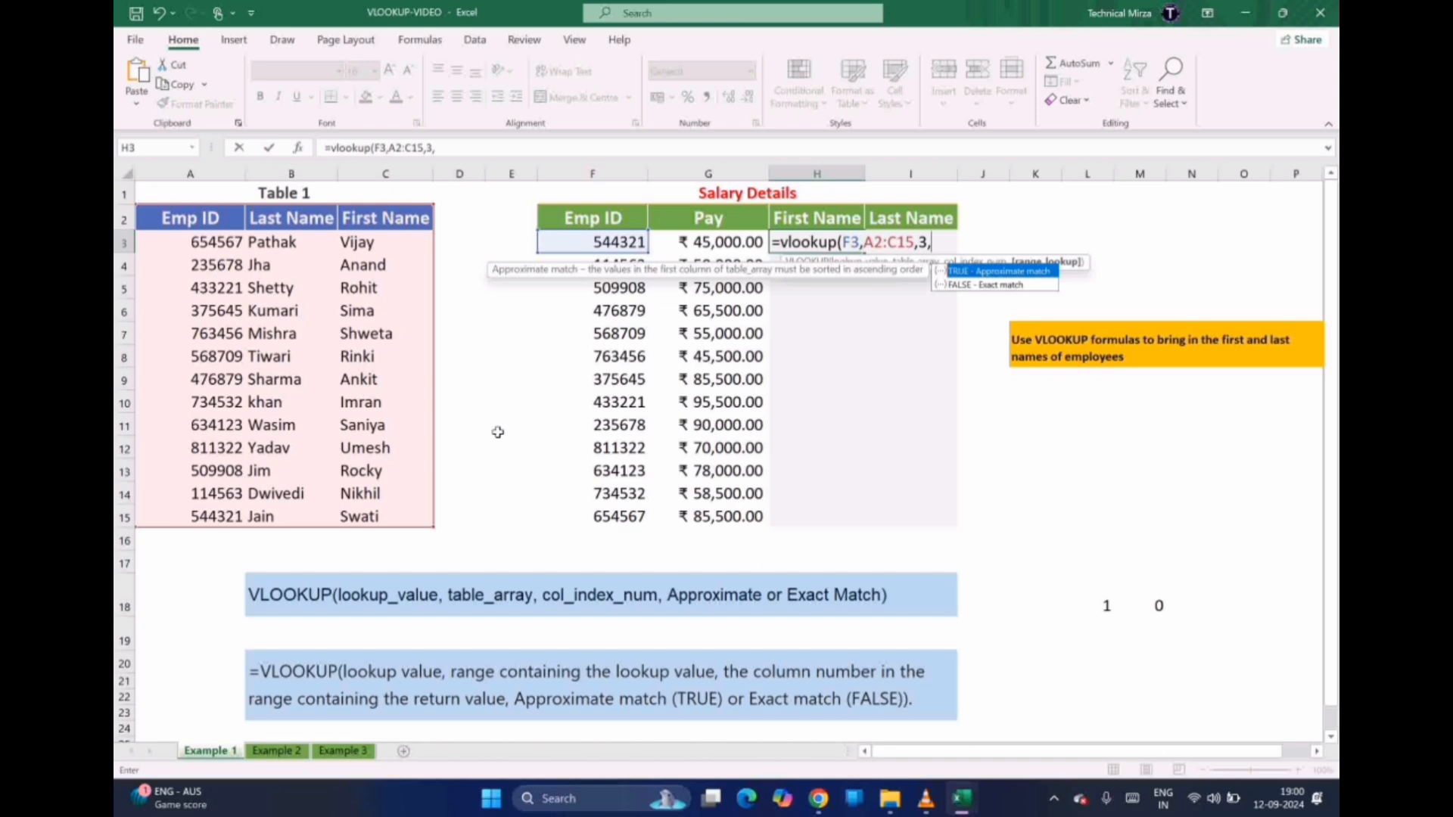
{"action": "key", "text": "Escape"}
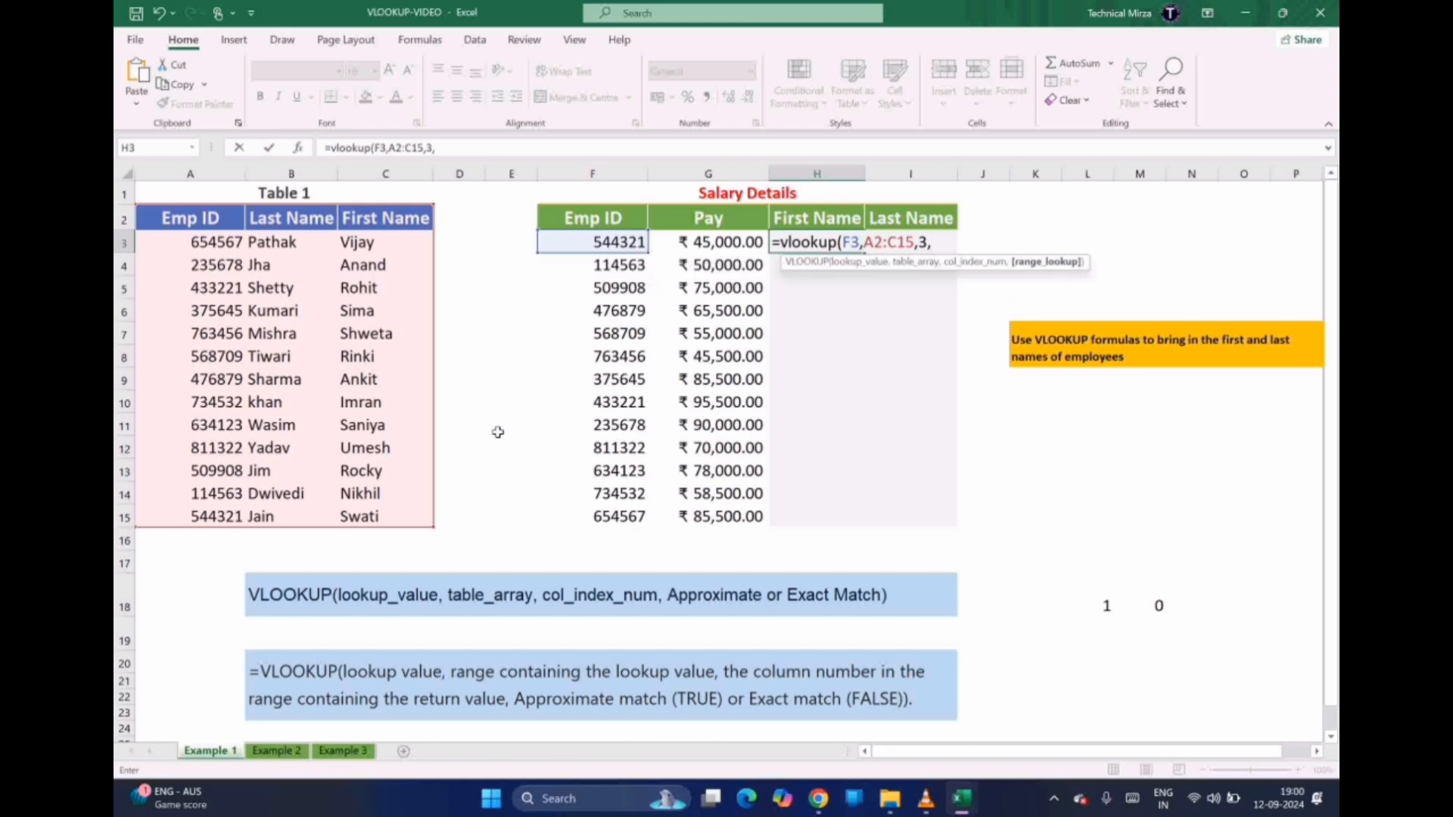
{"action": "type", "text": "FALS"}
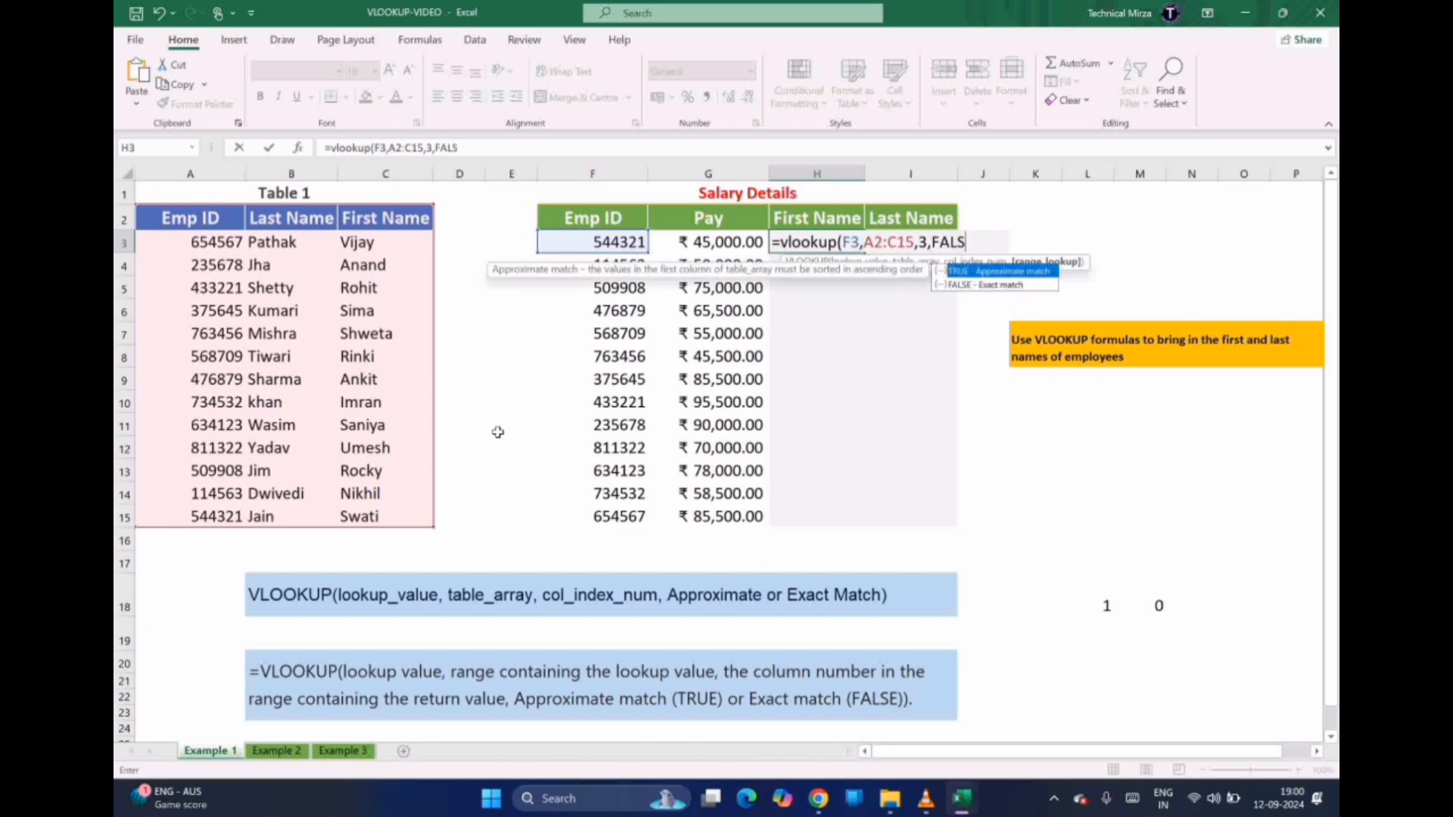
{"action": "type", "text": "E)"}
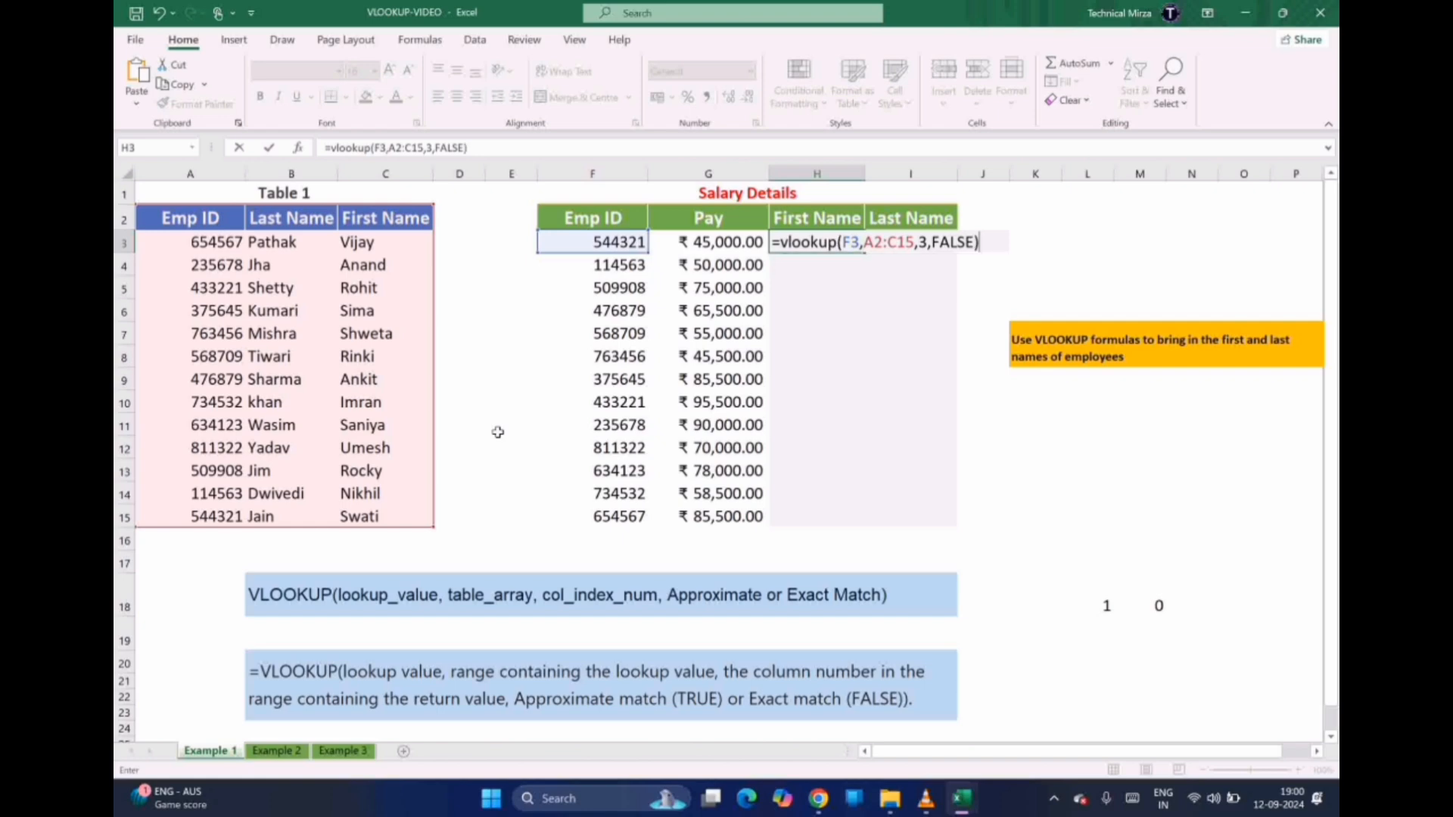
{"action": "key", "text": "Return"}
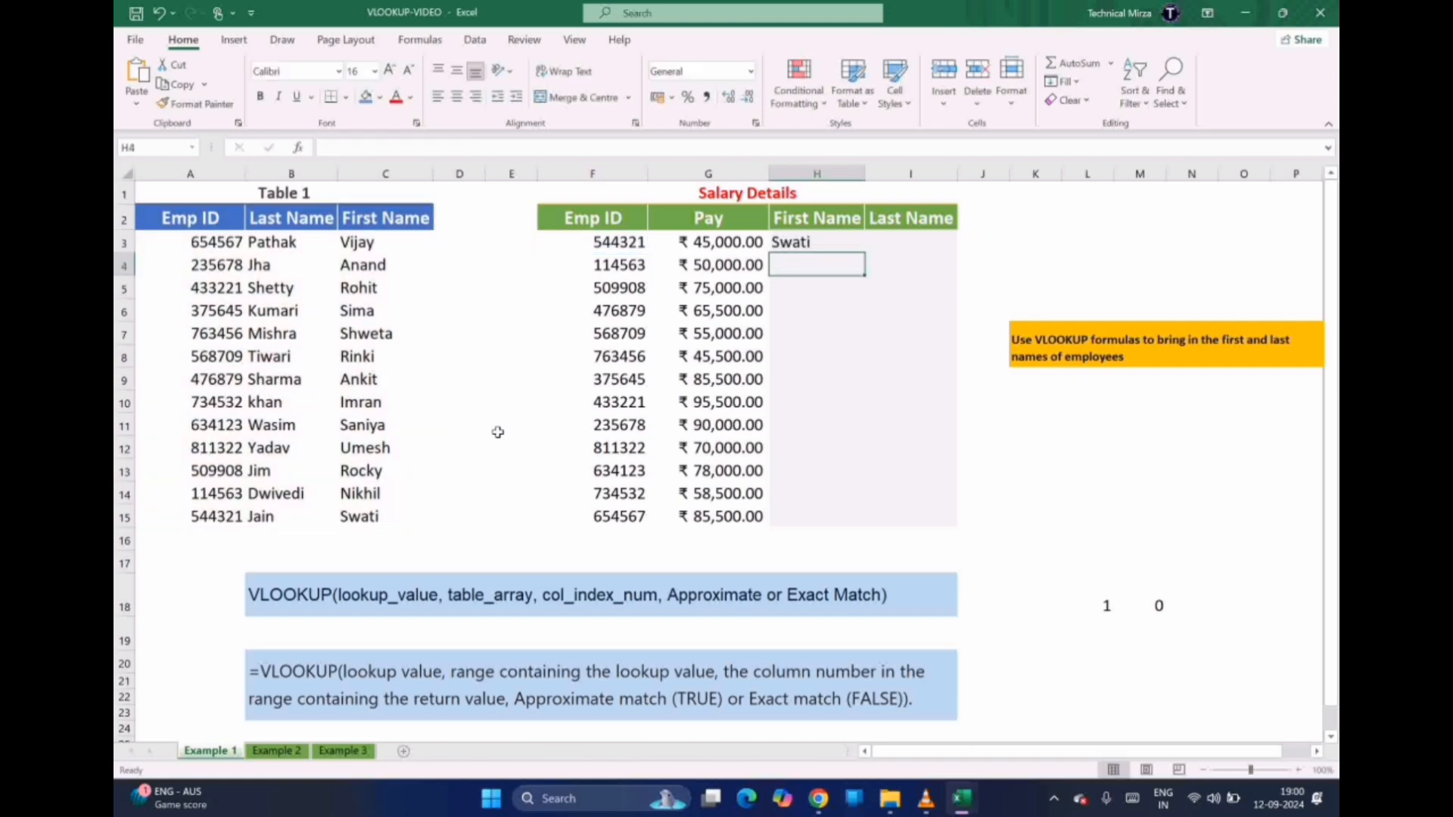
{"action": "key", "text": "Up"}
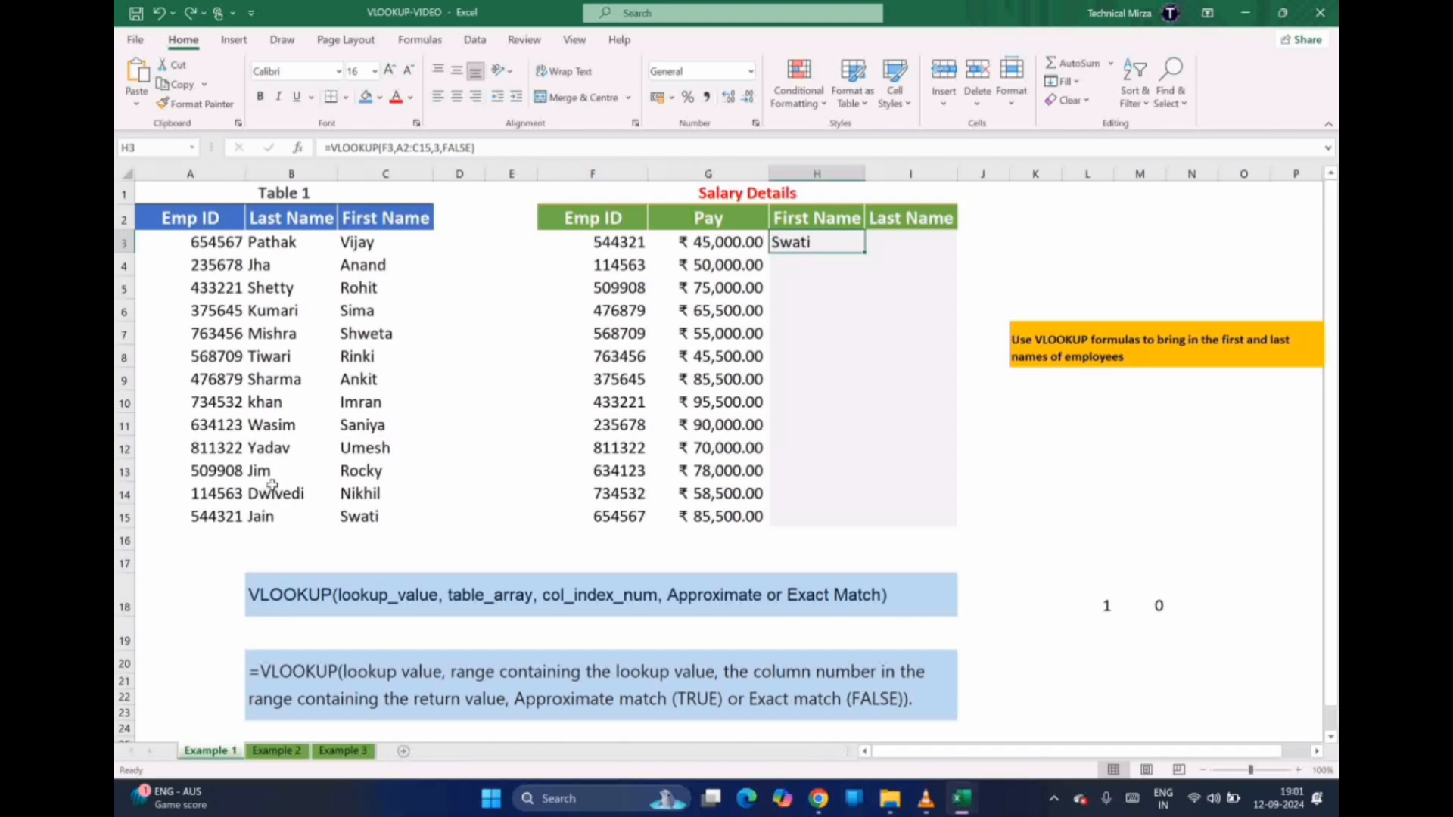
{"action": "left_click", "coordinate": [206, 516]}
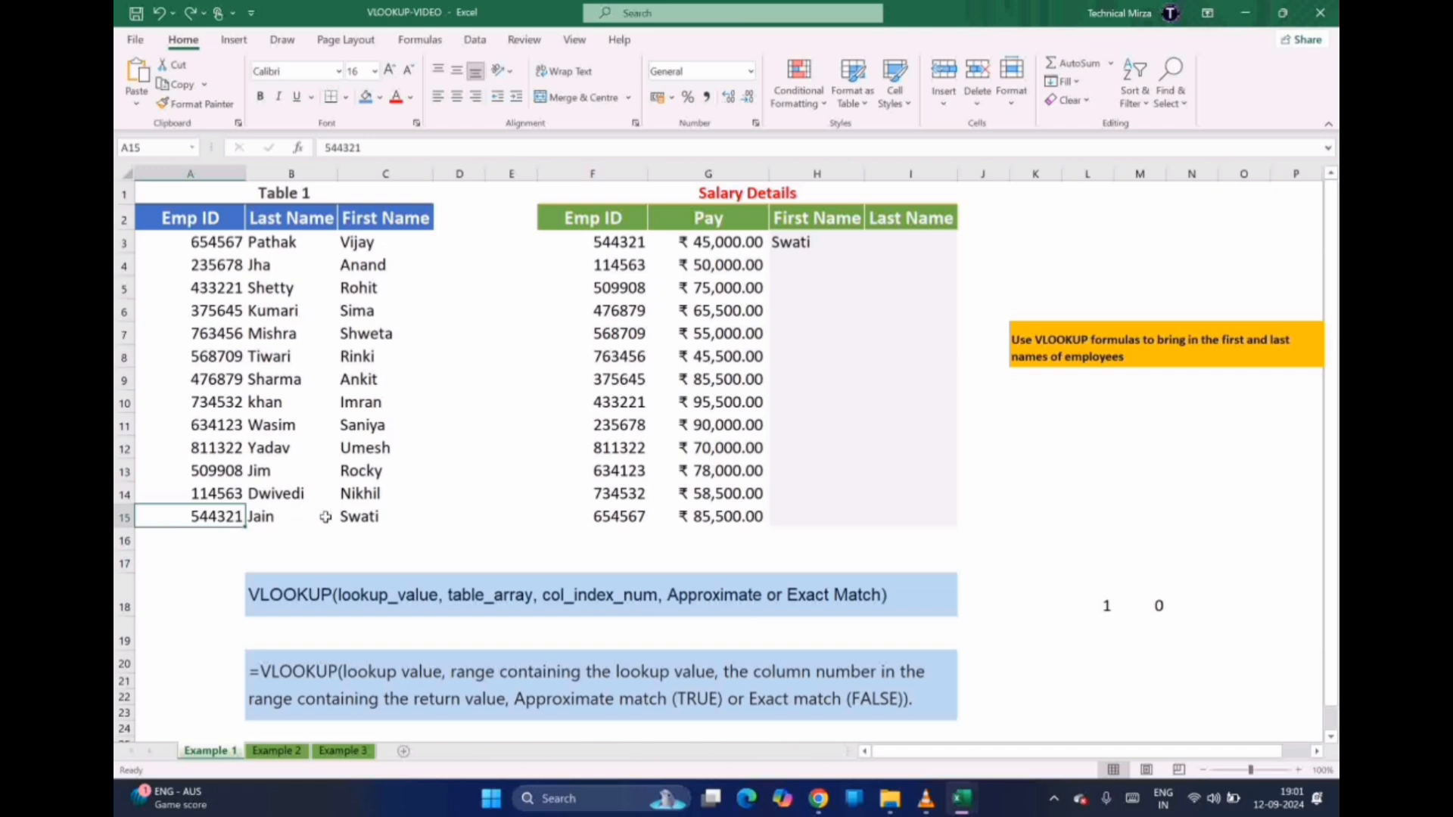
{"action": "left_click", "coordinate": [352, 518]}
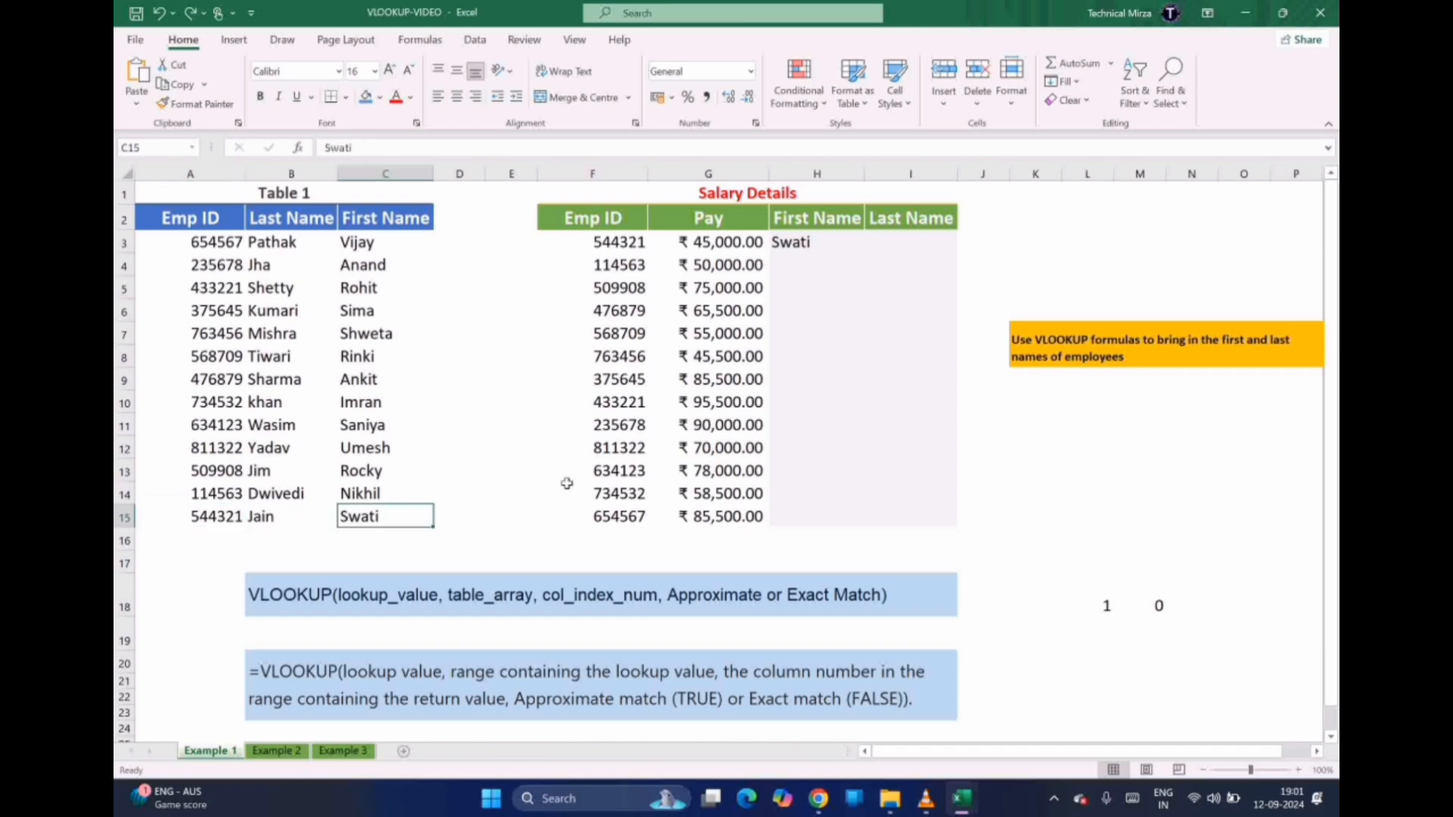
{"action": "left_click", "coordinate": [791, 242]}
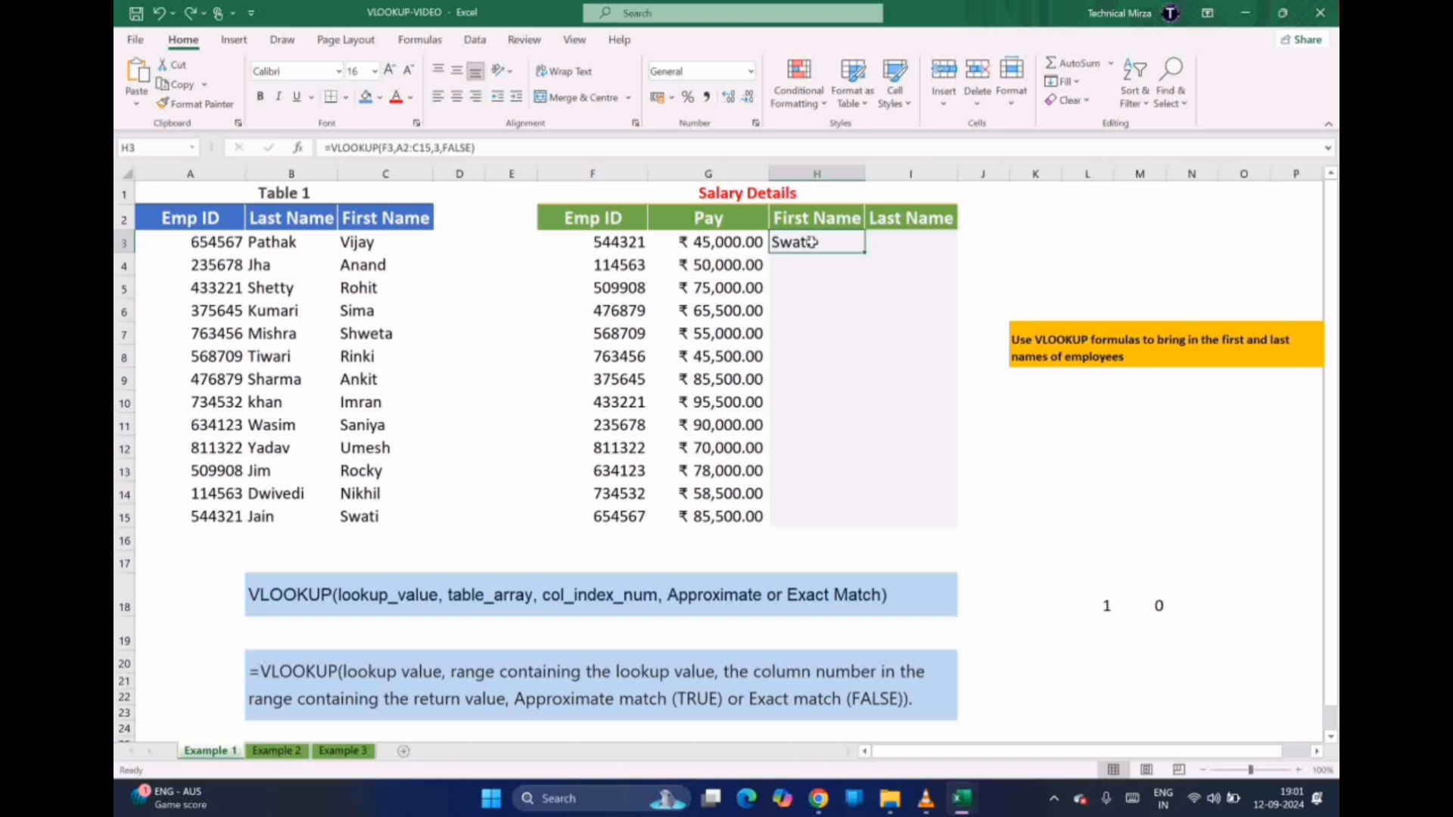
{"action": "left_click", "coordinate": [908, 245]}
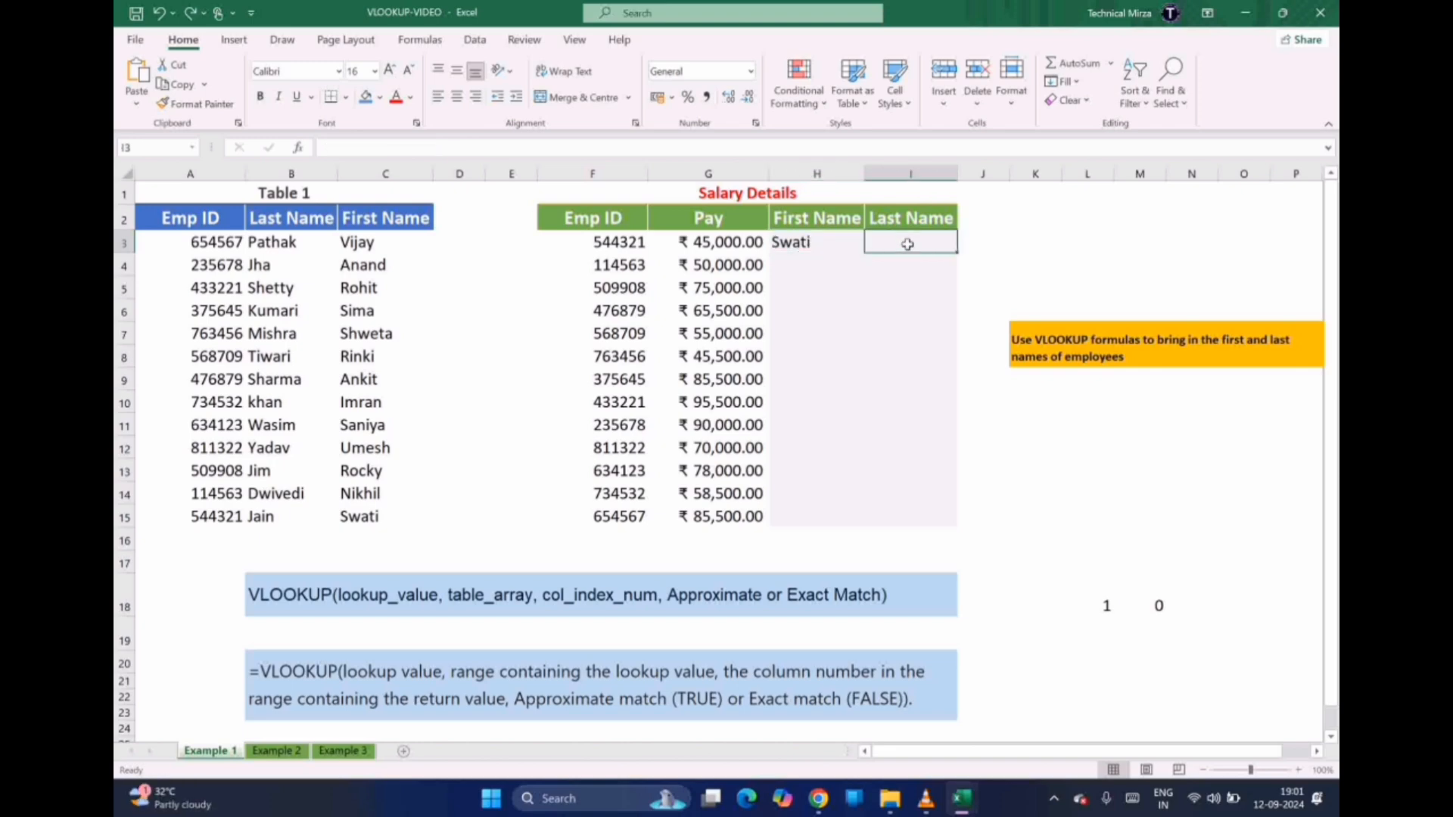
{"action": "left_click", "coordinate": [811, 244]}
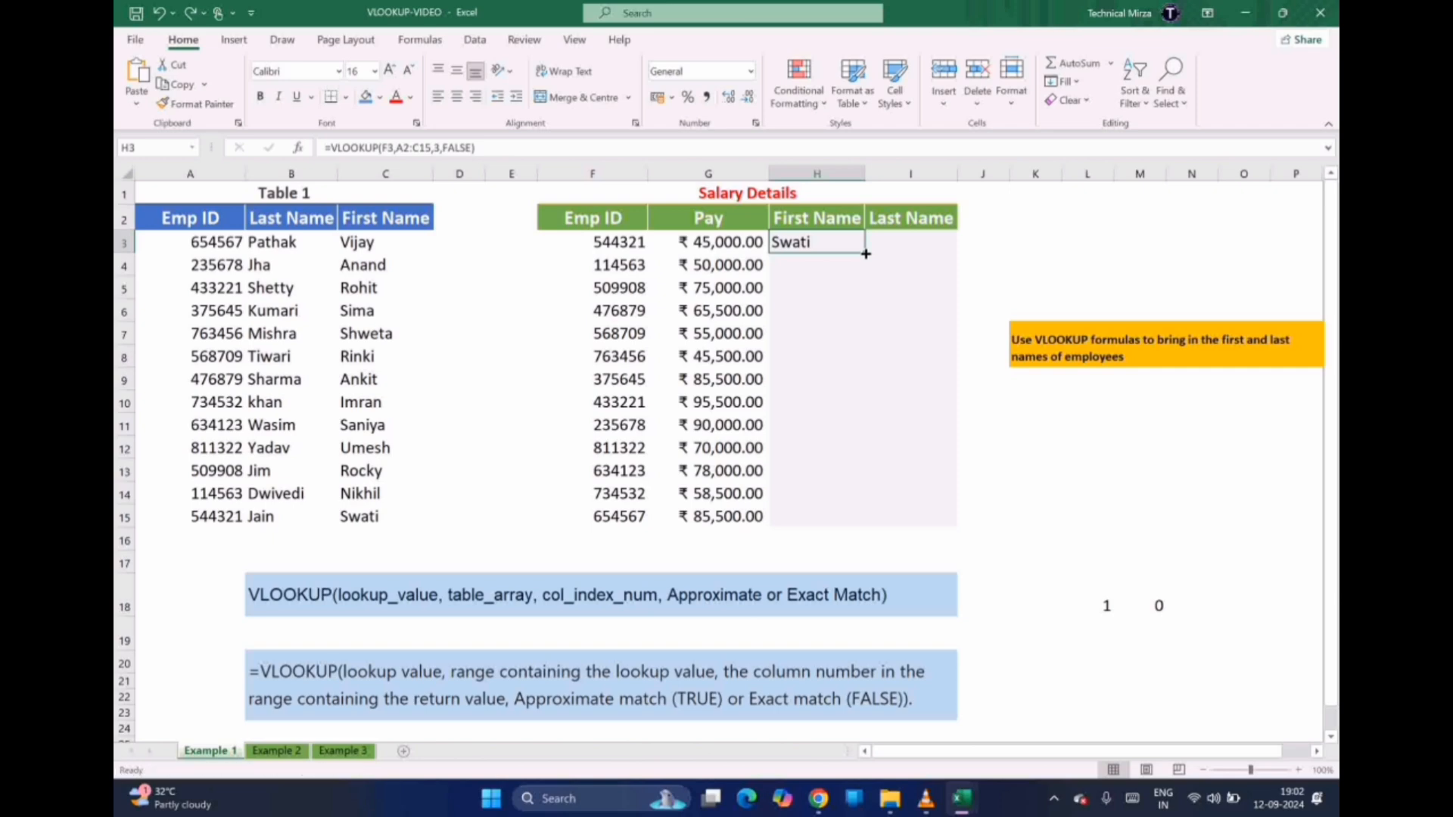
Copy H3's formula down to H15 and inspect the #N/A results in H9 through H13
{"action": "left_click_drag", "start_coordinate": [866, 254], "coordinate": [855, 520]}
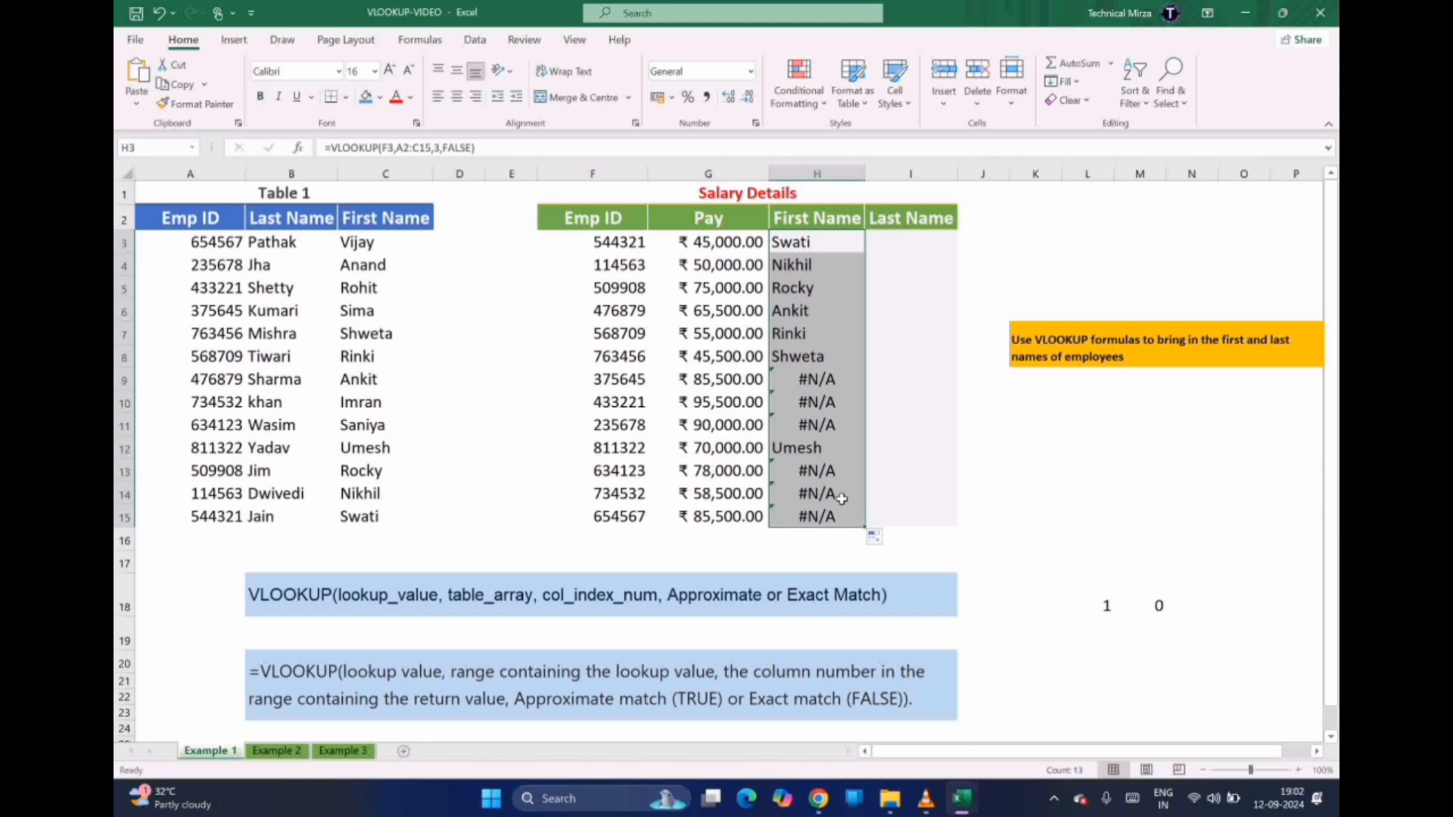
{"action": "left_click", "coordinate": [799, 380]}
{"action": "left_click_drag", "start_coordinate": [798, 379], "coordinate": [796, 515]}
{"action": "left_click", "coordinate": [799, 471]}
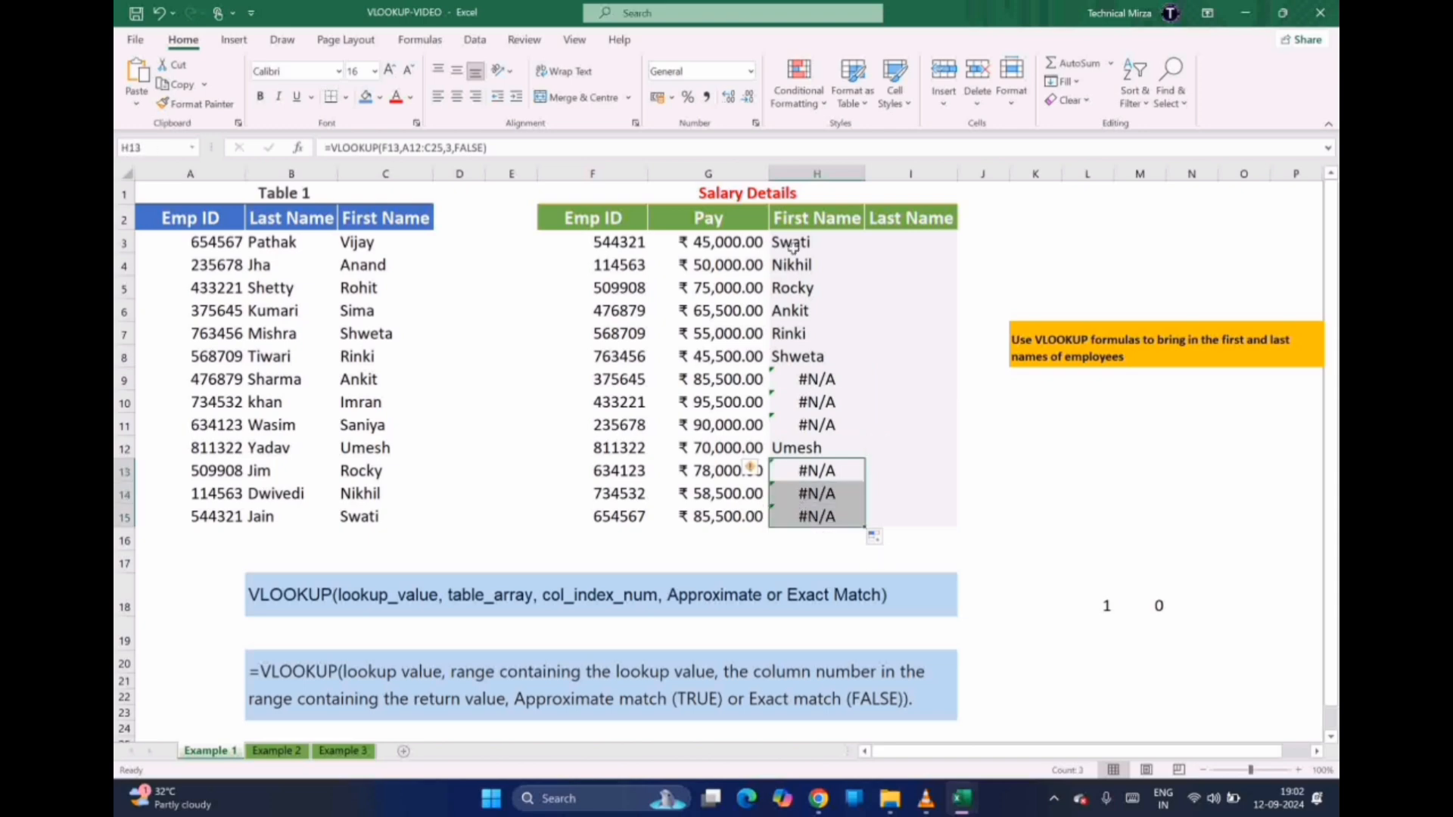
Compare the shifted lookup ranges in H3, H4 and H9, then undo the fill-down
{"action": "left_click", "coordinate": [804, 265]}
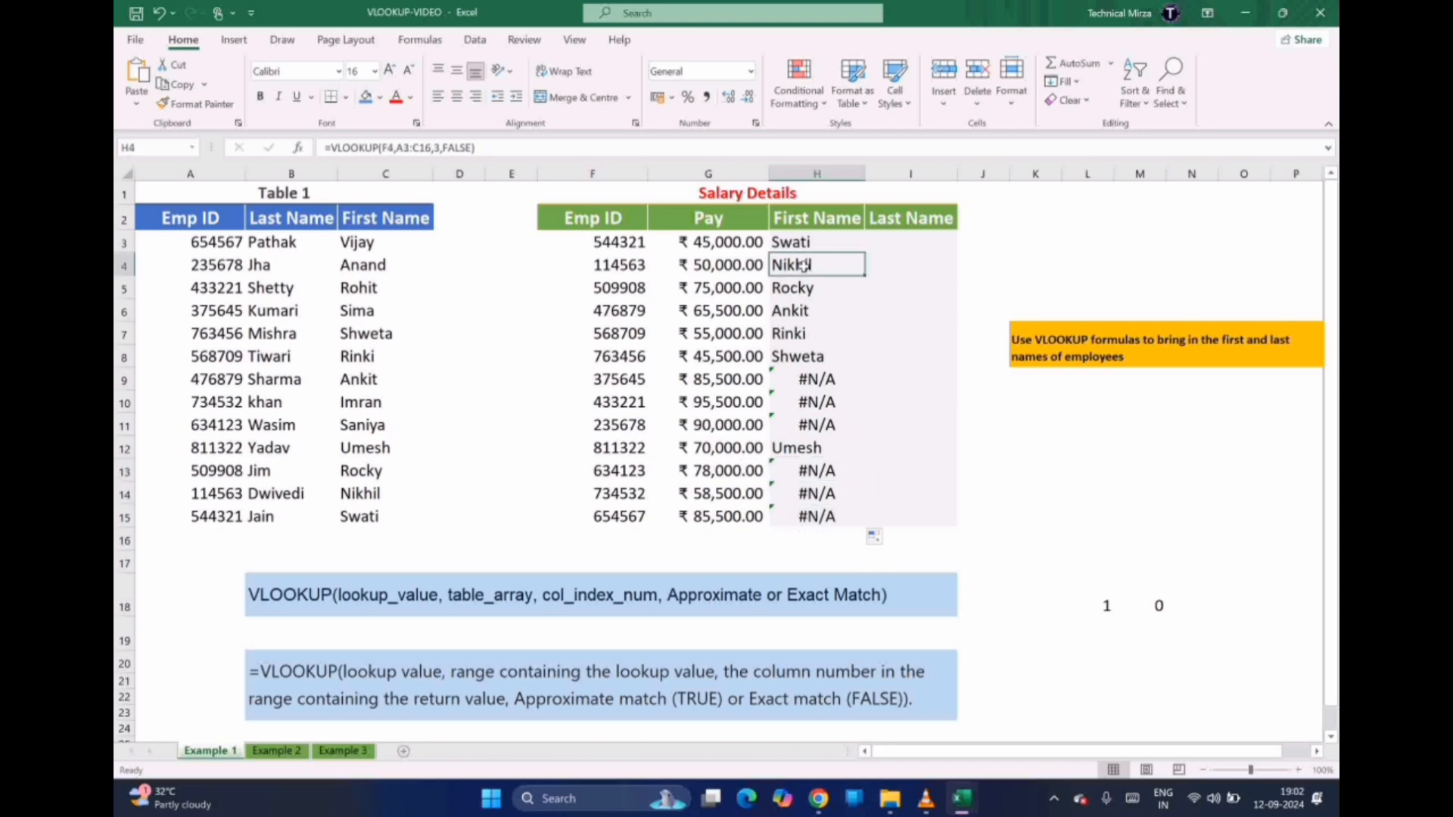
{"action": "left_click", "coordinate": [796, 242]}
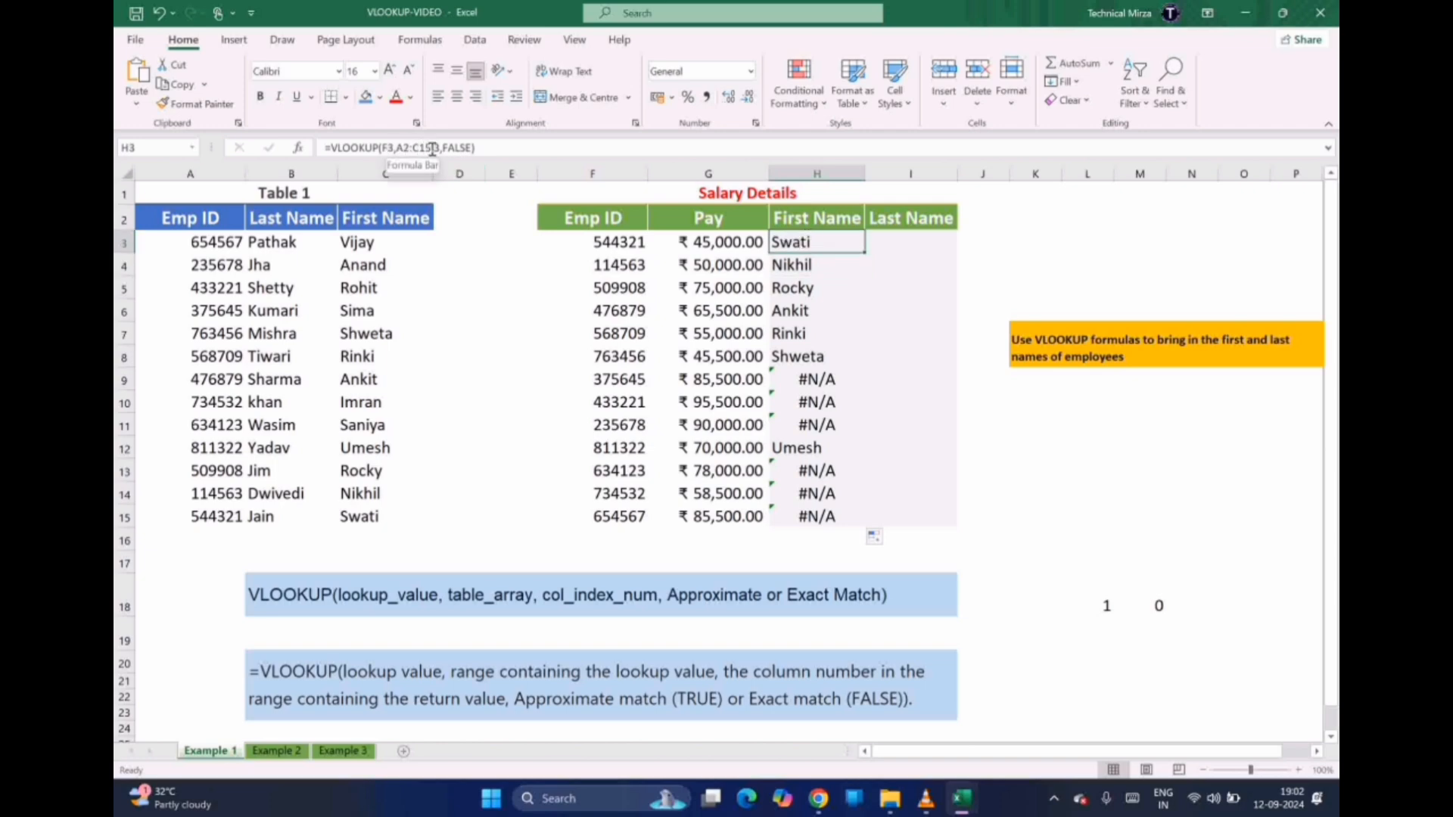
{"action": "left_click", "coordinate": [786, 264]}
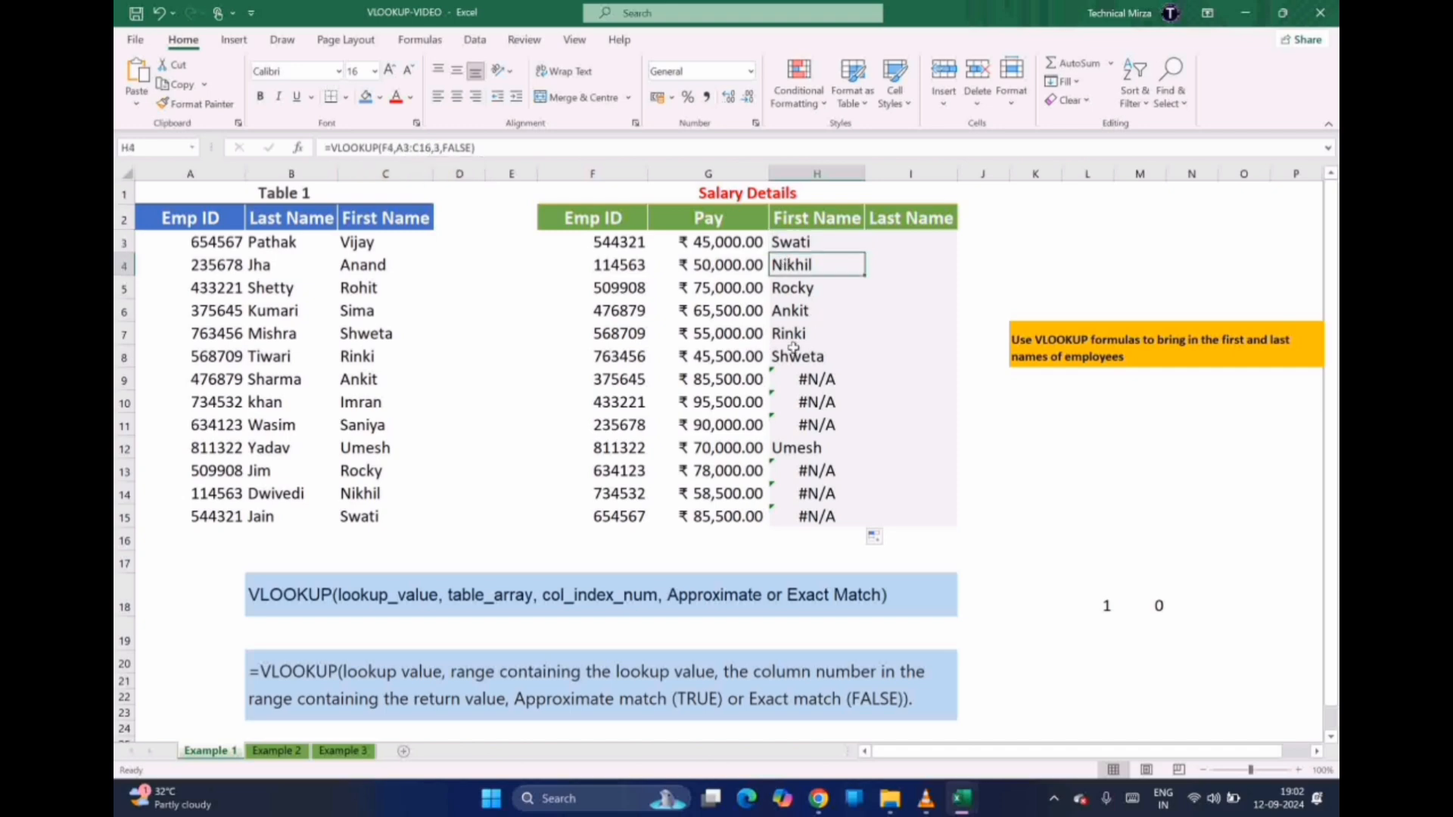
{"action": "left_click", "coordinate": [808, 375]}
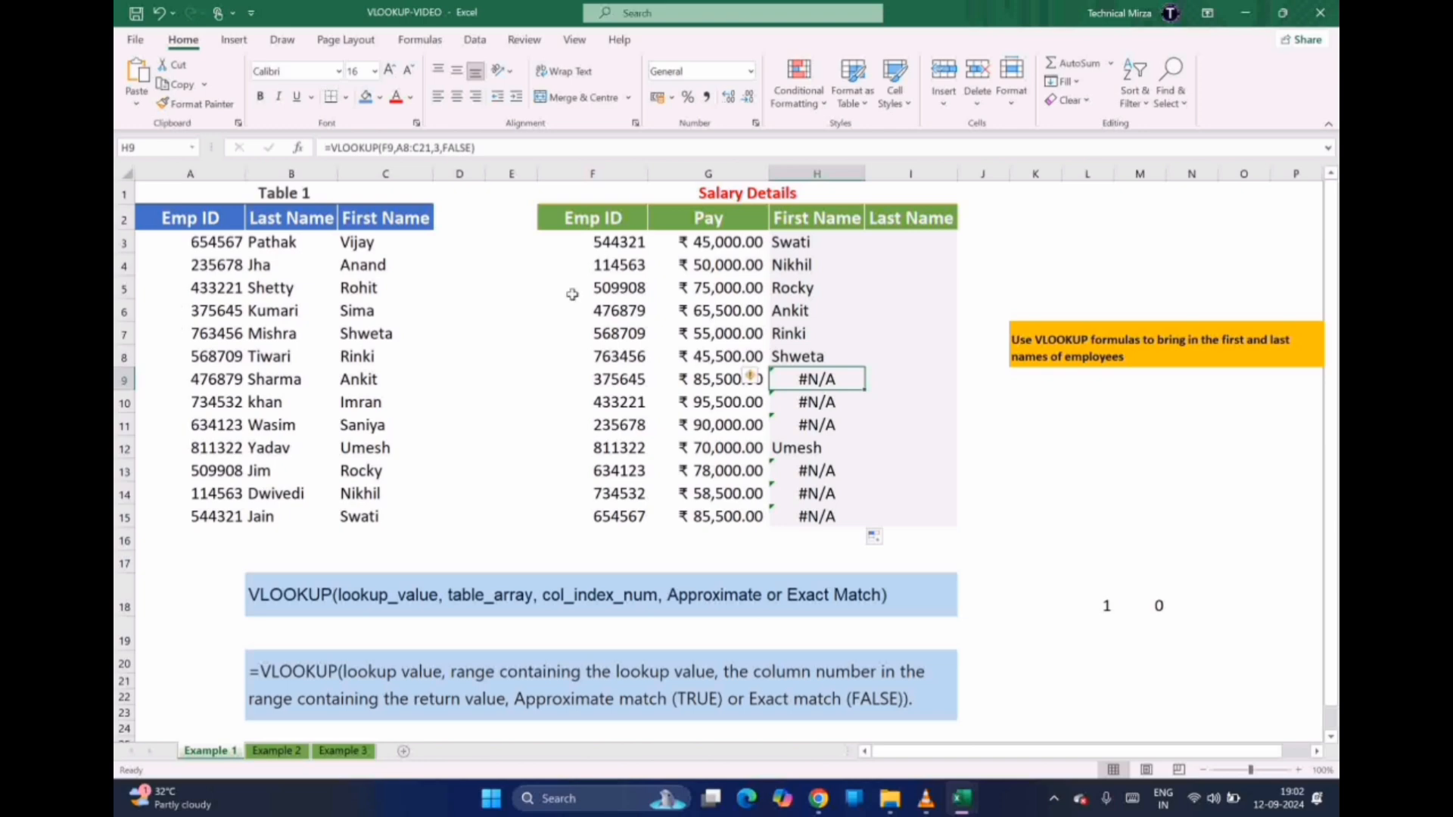
{"action": "left_click", "coordinate": [795, 265]}
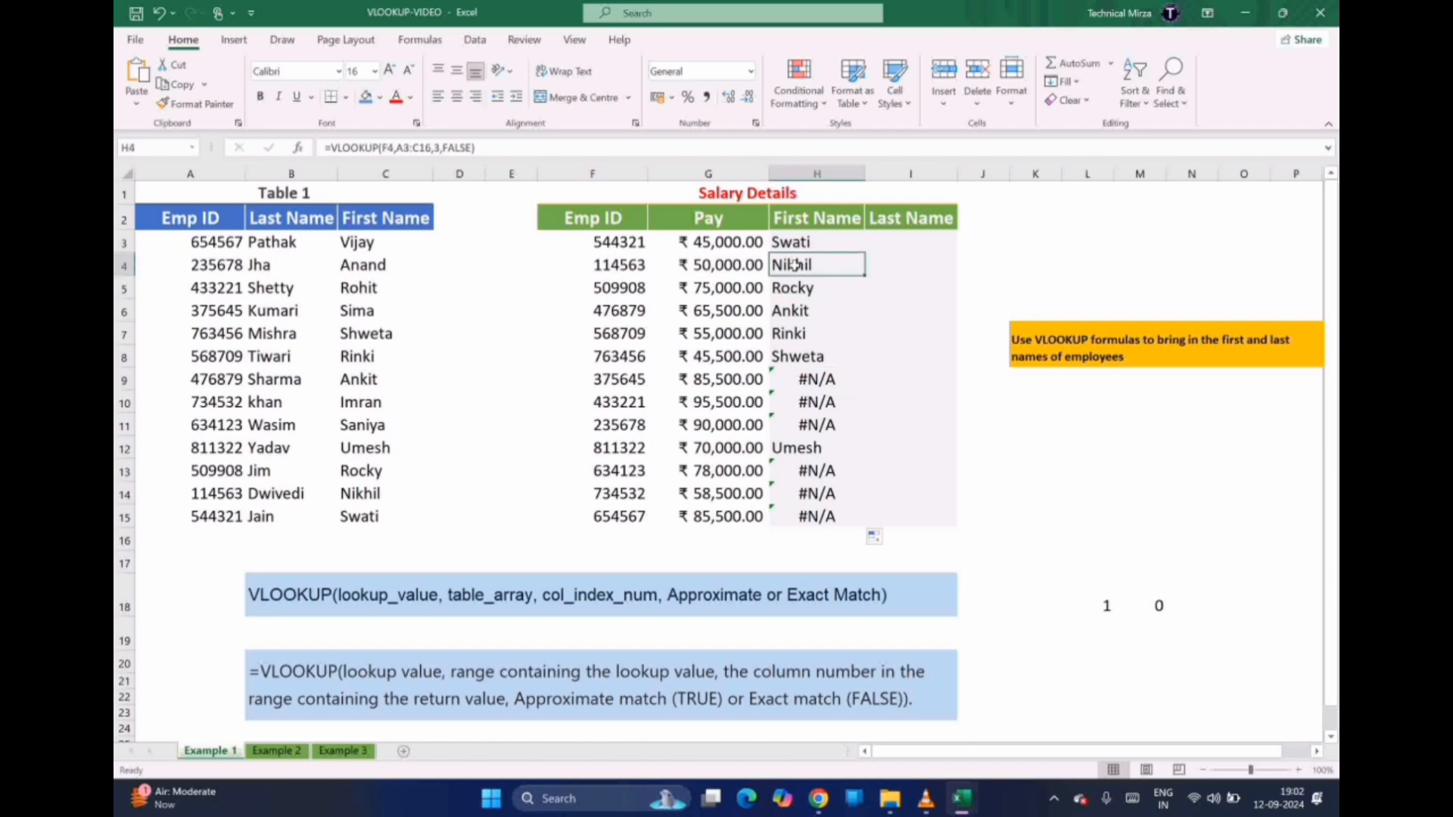
{"action": "key", "text": "ctrl+z"}
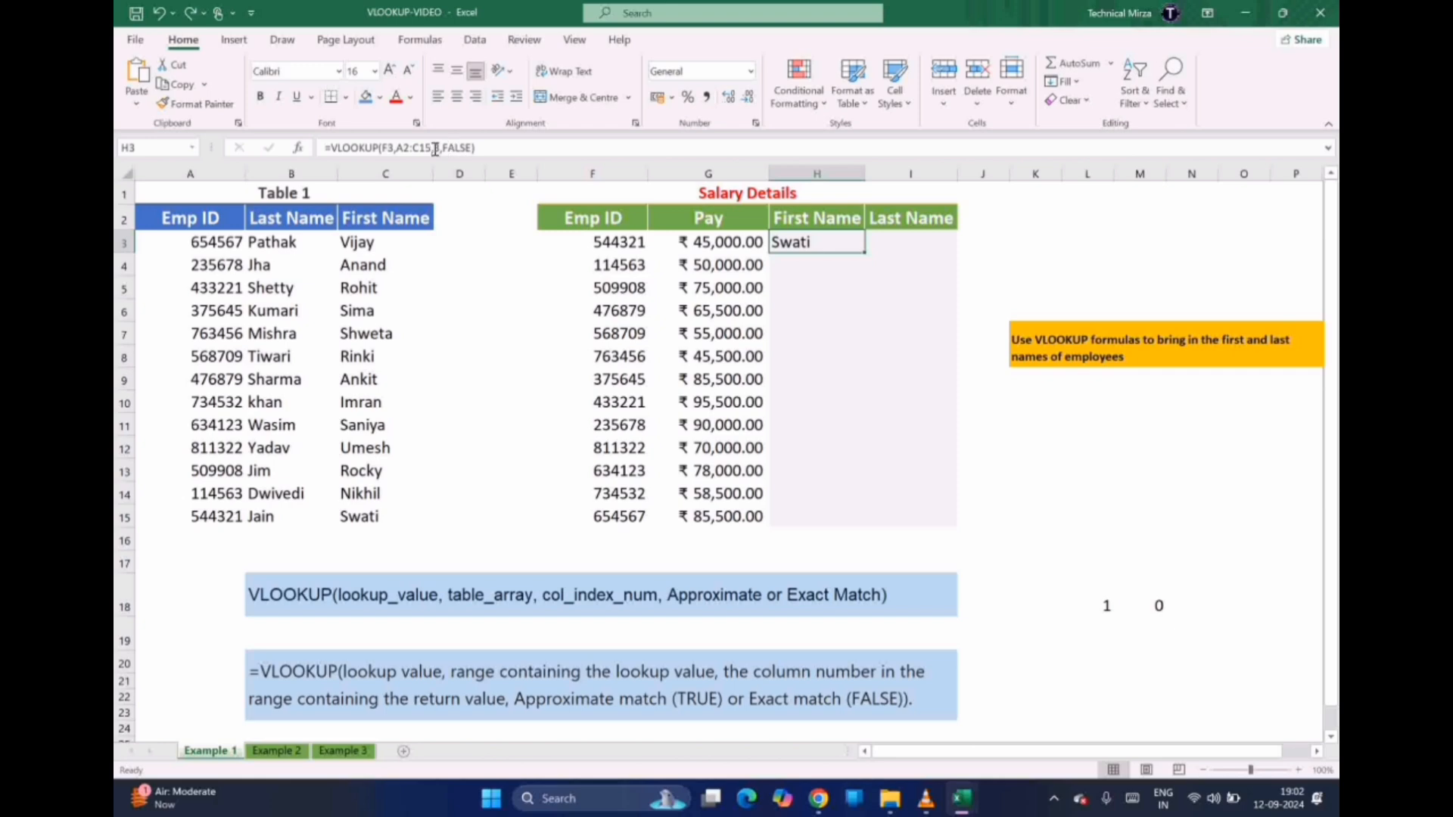
Lock H3's lookup range to $A$2:$C$15 using F4 and confirm the formula
{"action": "left_click", "coordinate": [406, 146]}
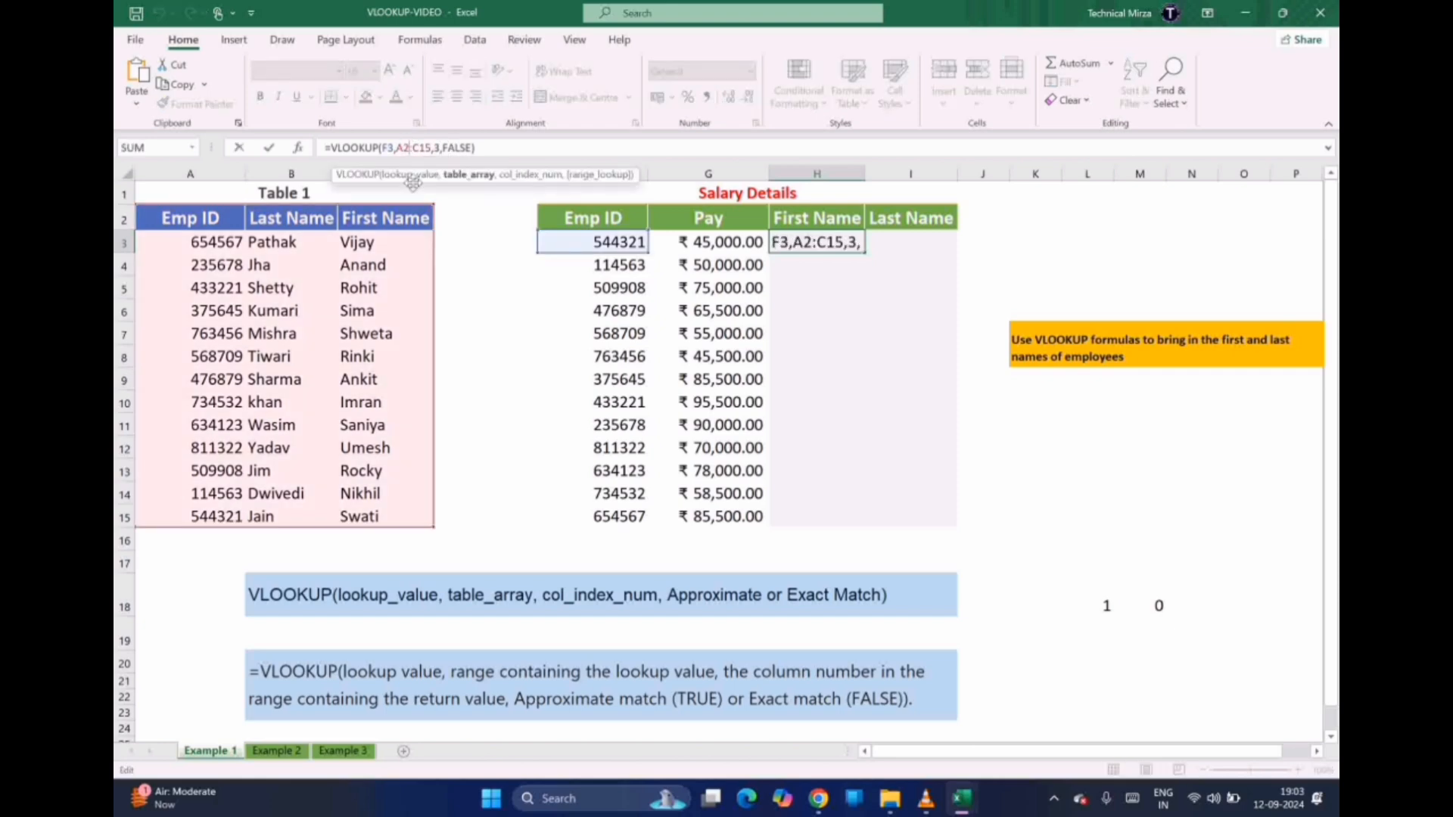
{"action": "key", "text": "F4"}
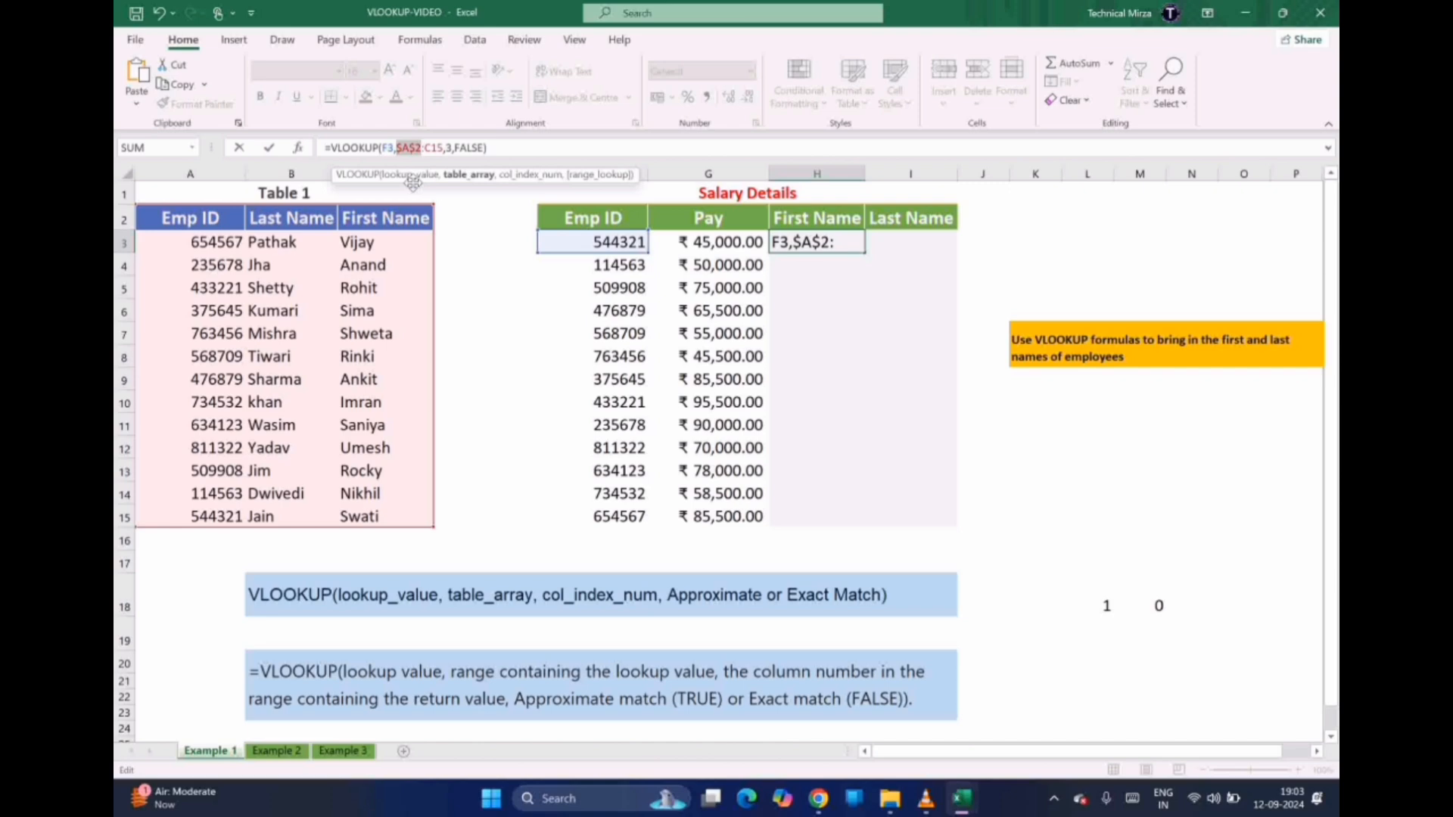
{"action": "left_click", "coordinate": [403, 148]}
{"action": "left_click", "coordinate": [442, 147]}
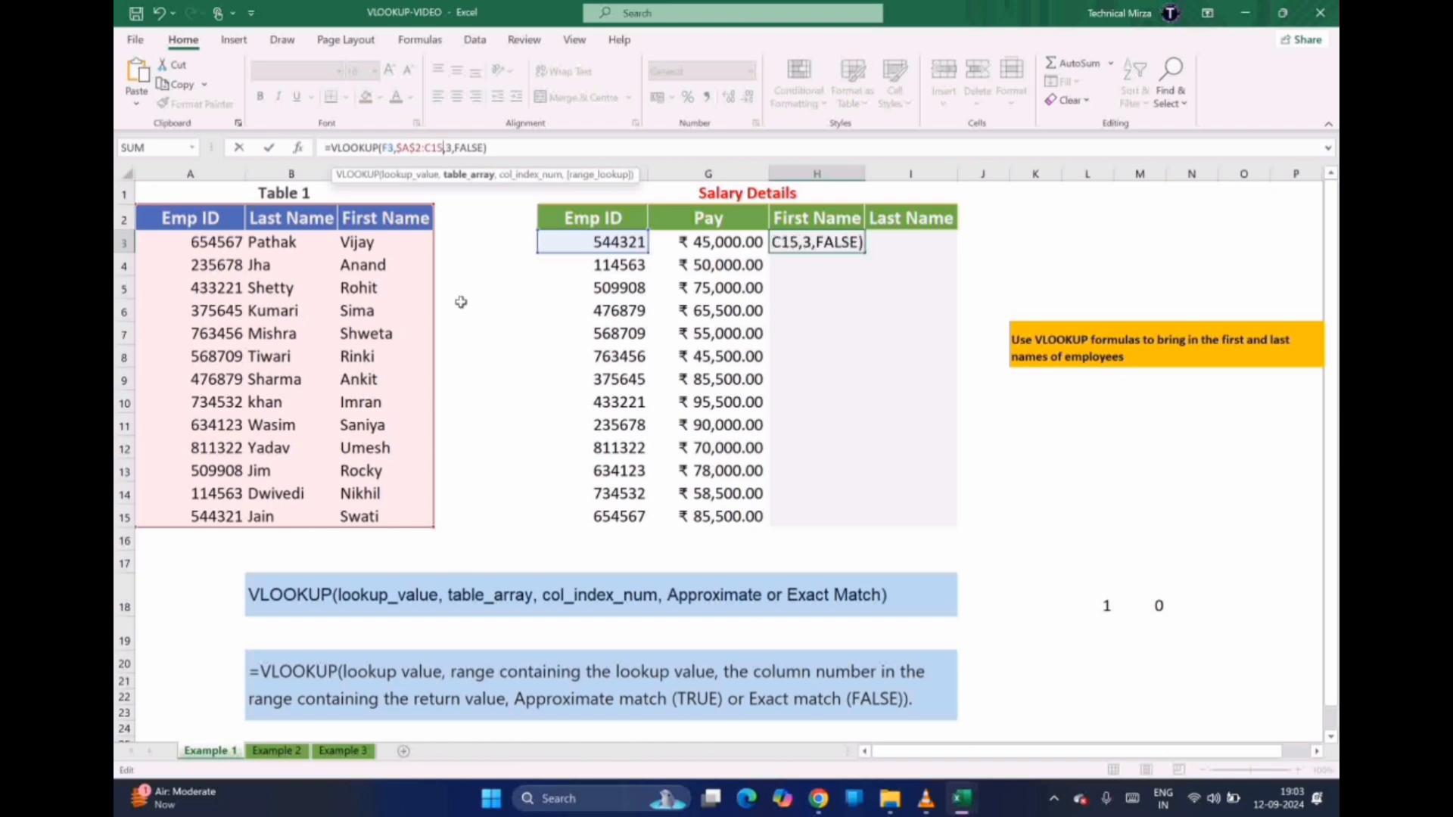
{"action": "key", "text": "F4"}
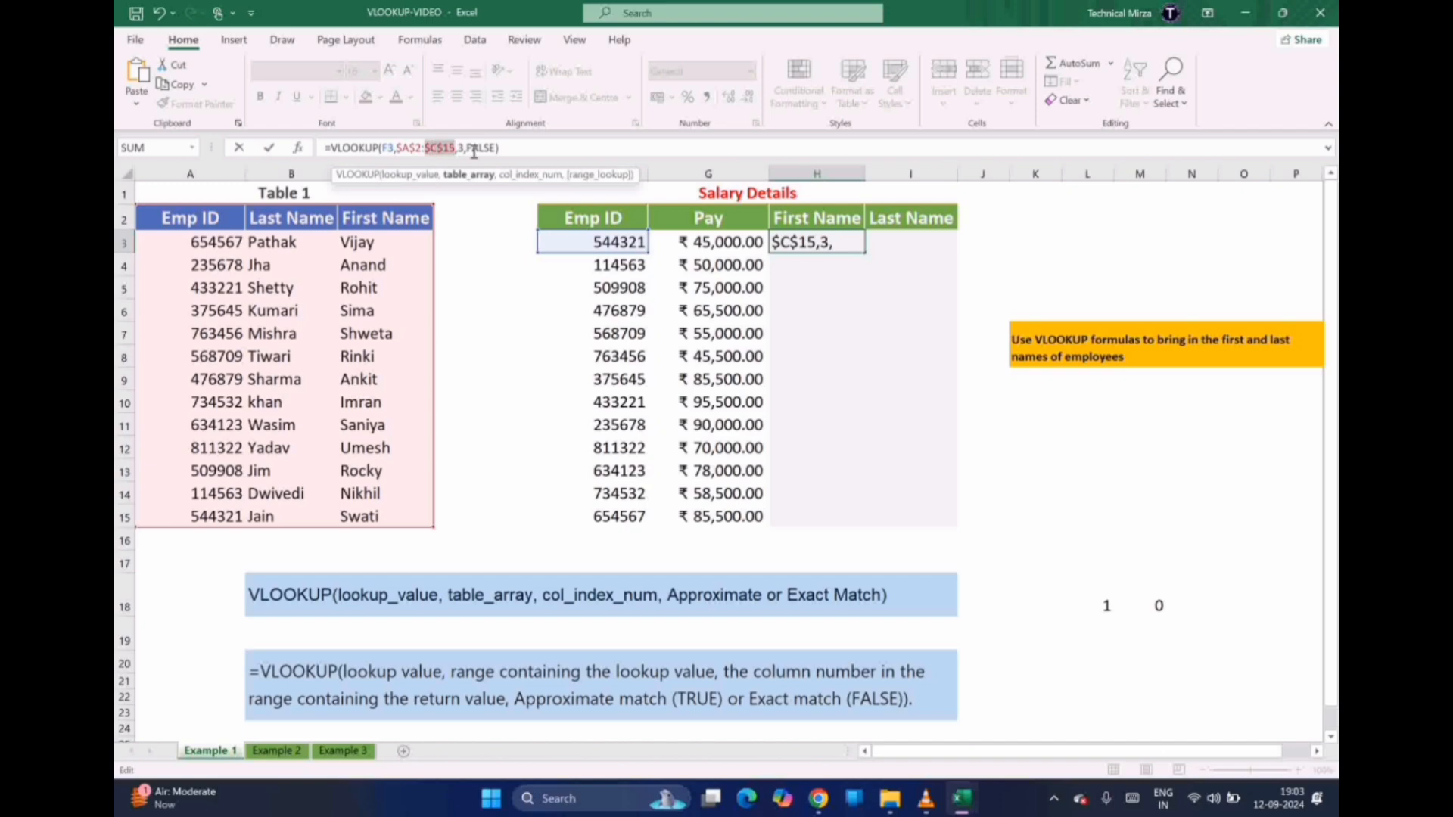
{"action": "left_click", "coordinate": [502, 149]}
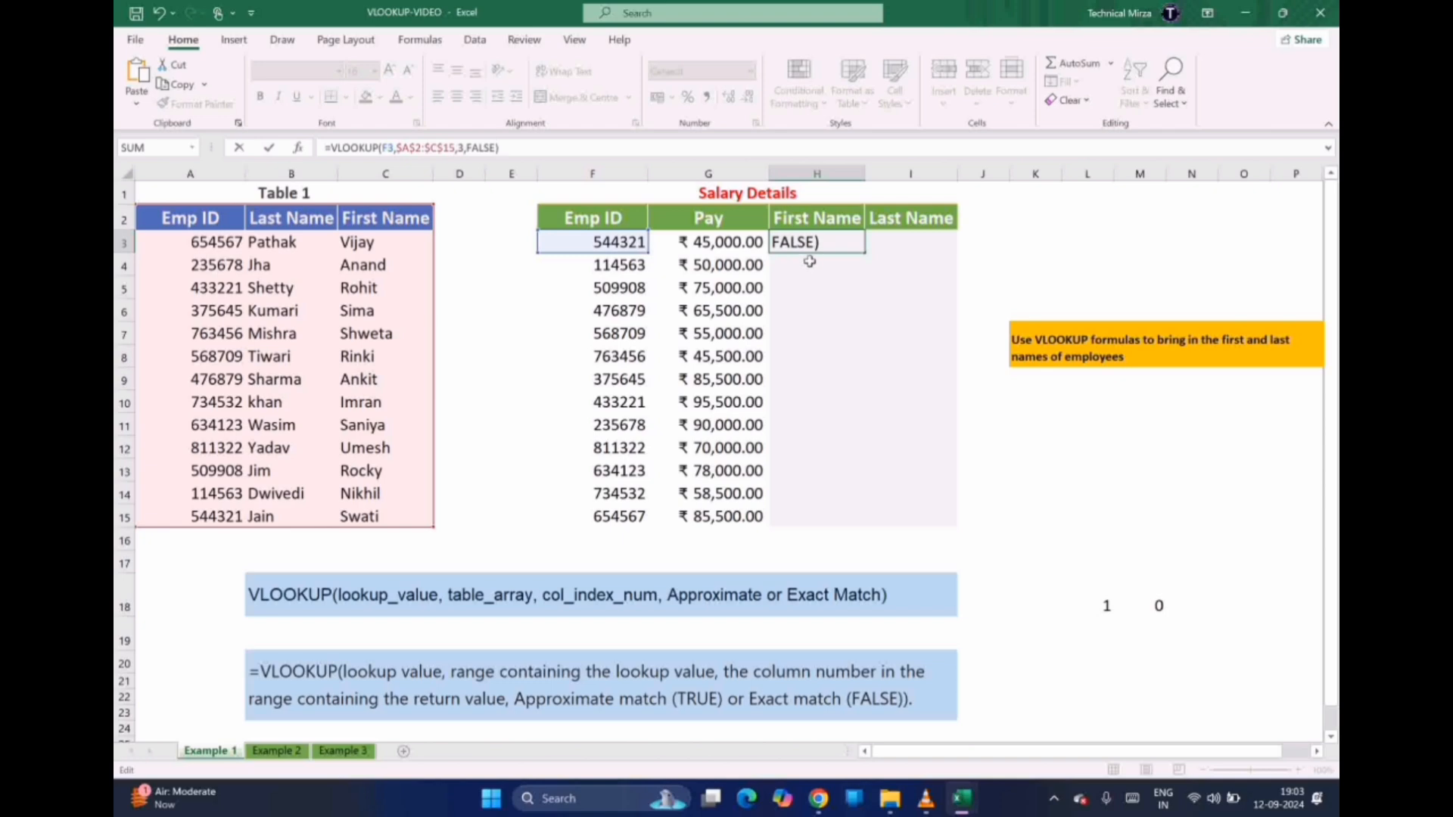
{"action": "left_click", "coordinate": [830, 241]}
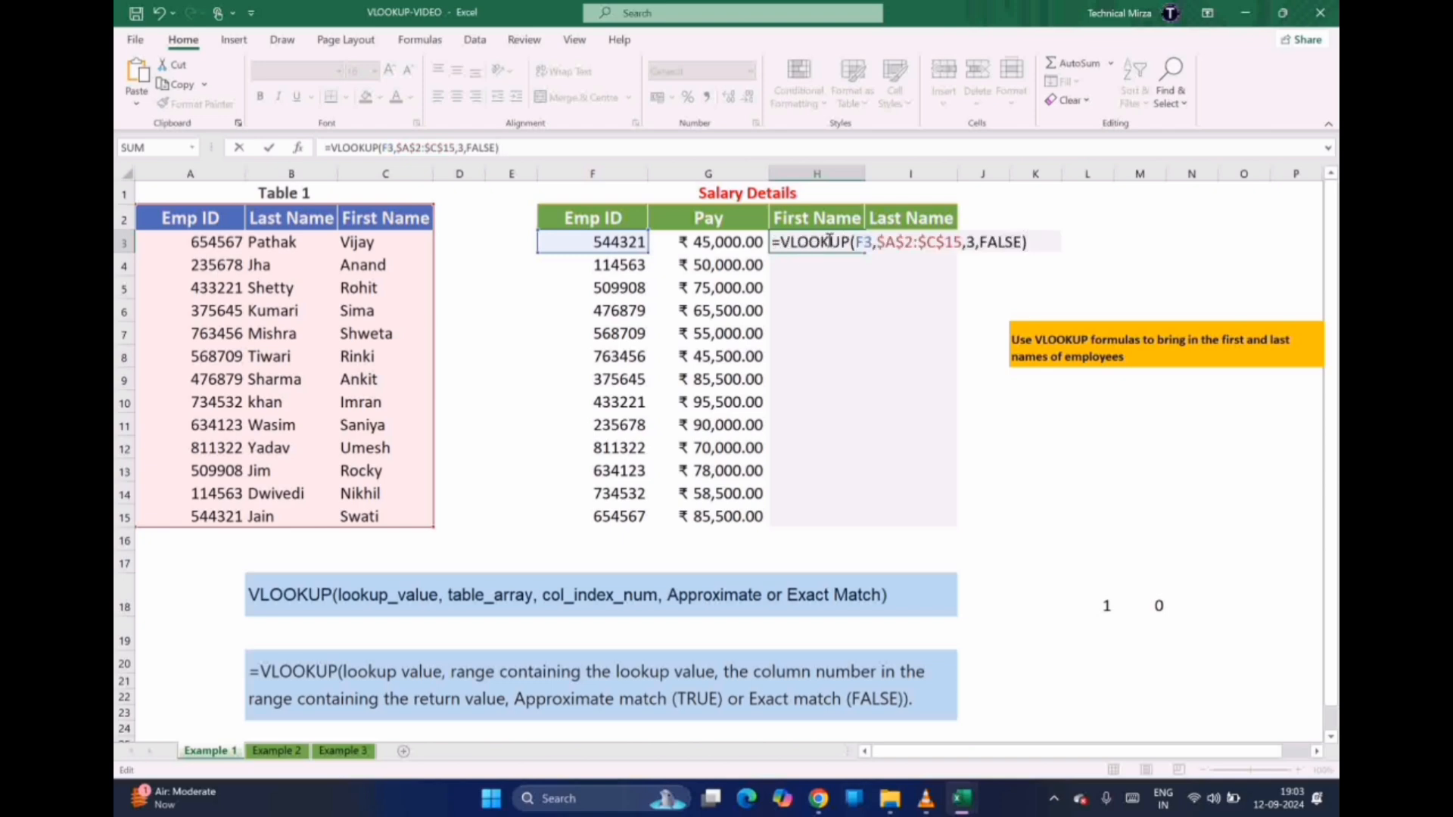
{"action": "key", "text": "Return"}
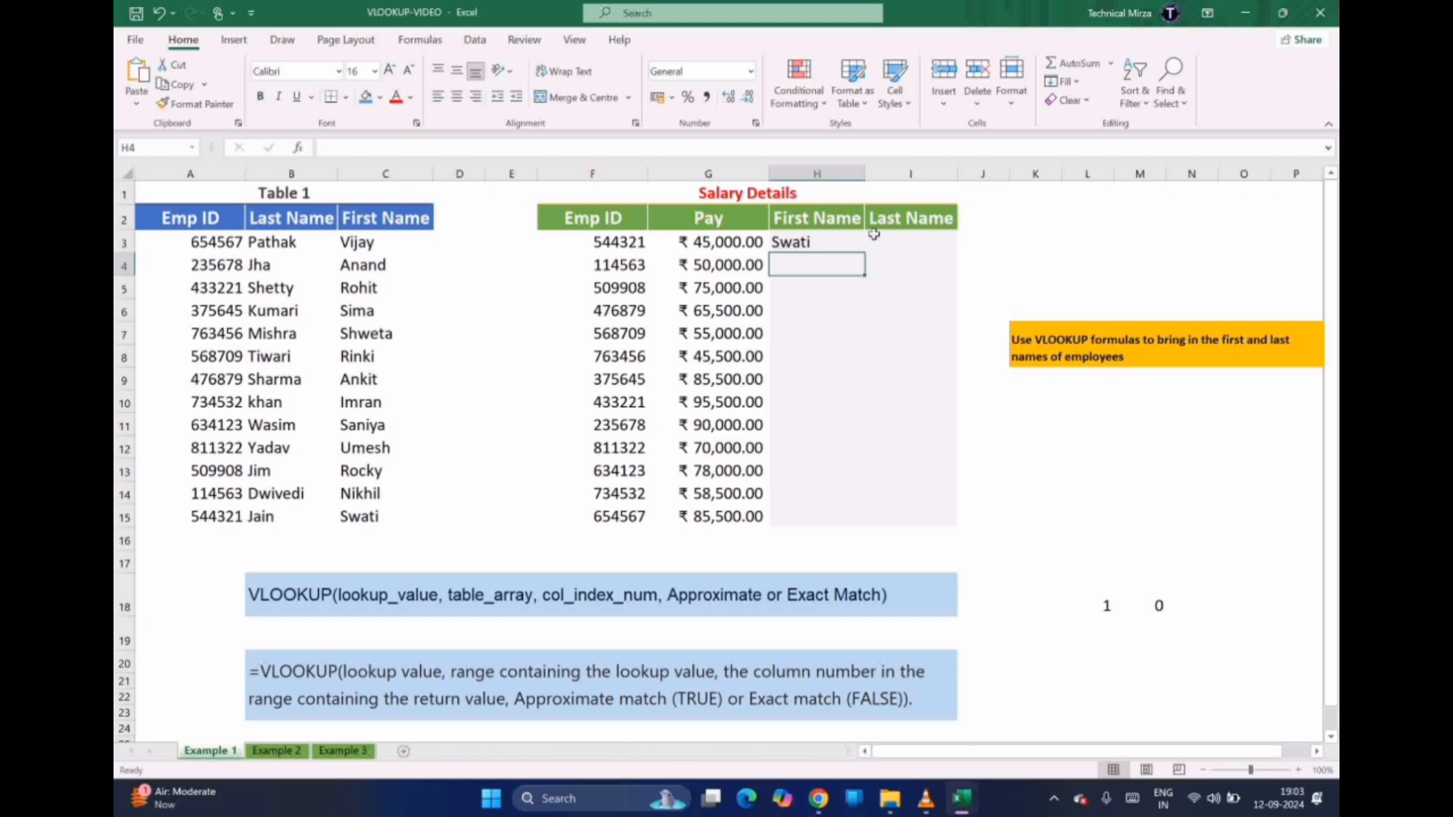
Fill H3's formula down to H15 and verify H7's name, Rinki, against Table 1
{"action": "left_click", "coordinate": [833, 244]}
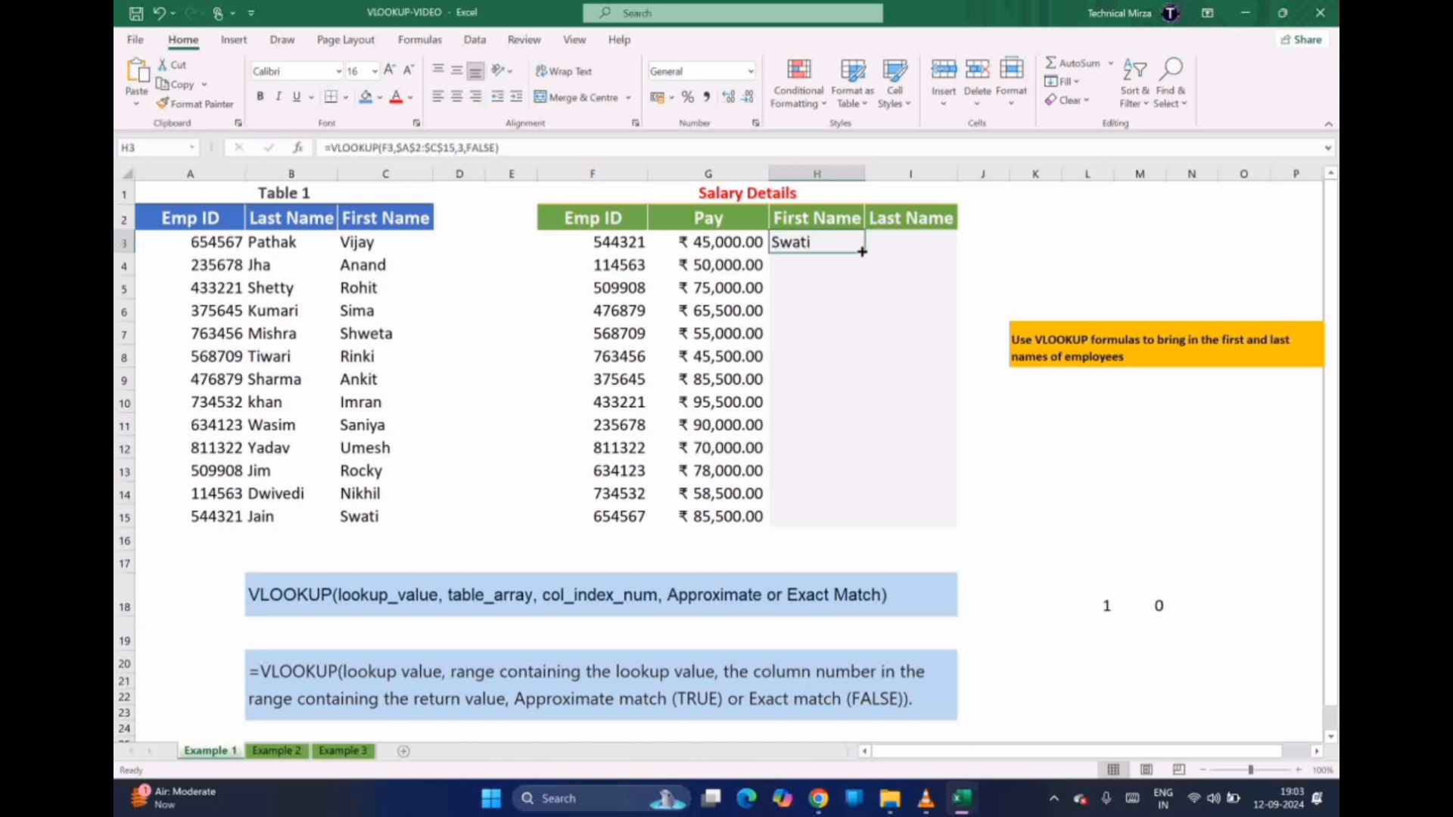
{"action": "left_click_drag", "start_coordinate": [863, 252], "coordinate": [855, 517]}
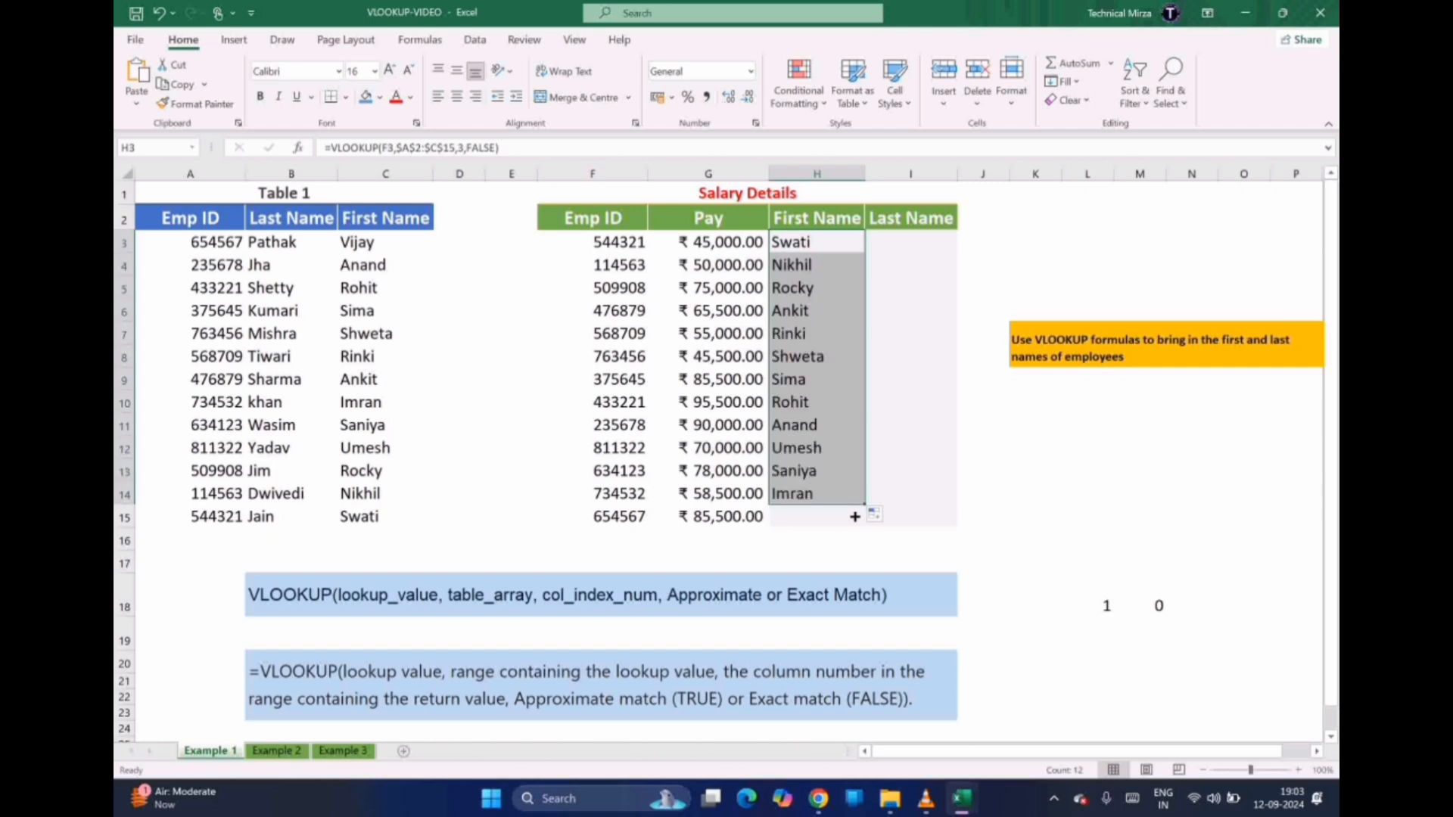
{"action": "left_click_drag", "start_coordinate": [864, 505], "coordinate": [860, 520]}
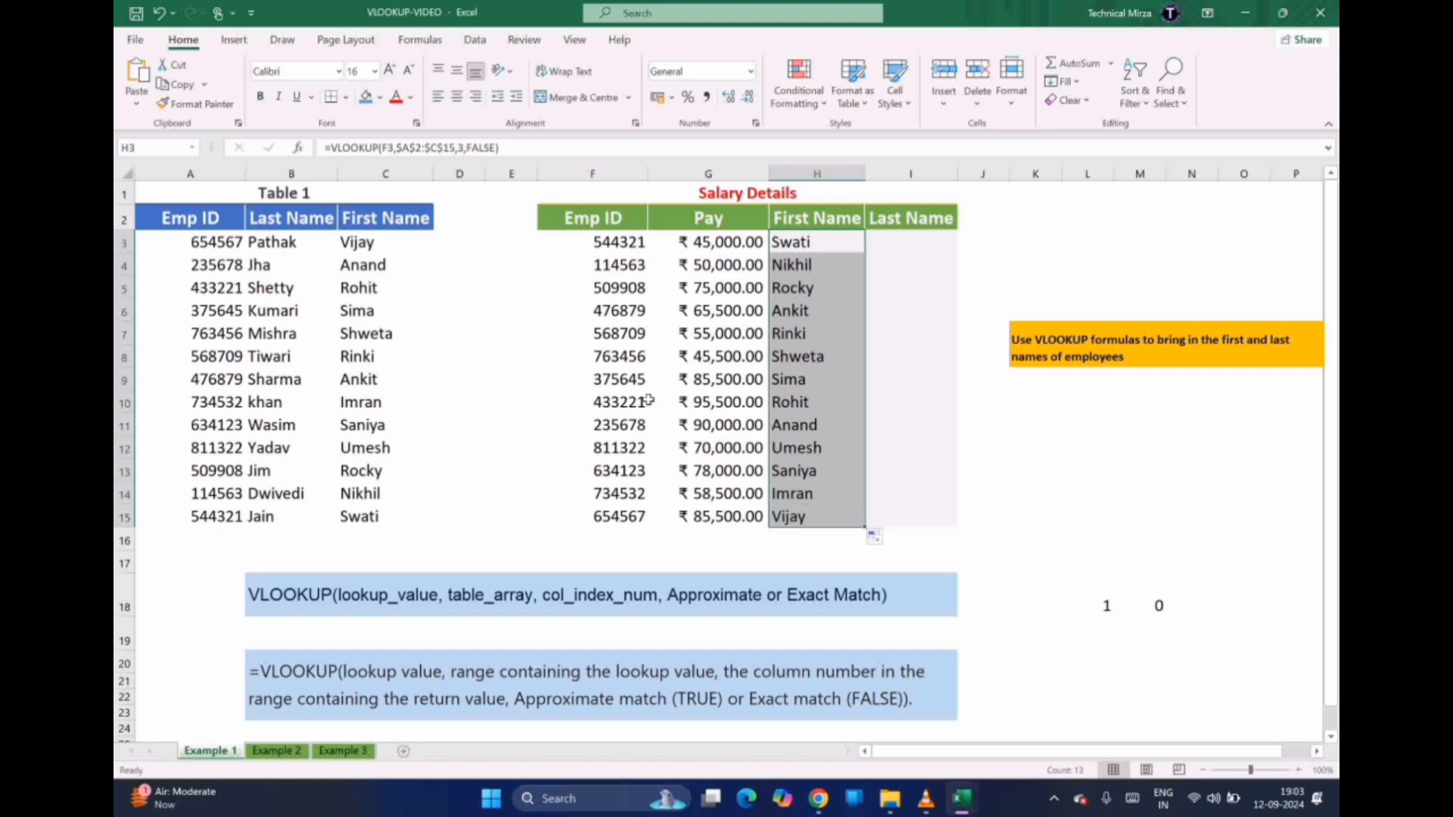
{"action": "left_click", "coordinate": [802, 342]}
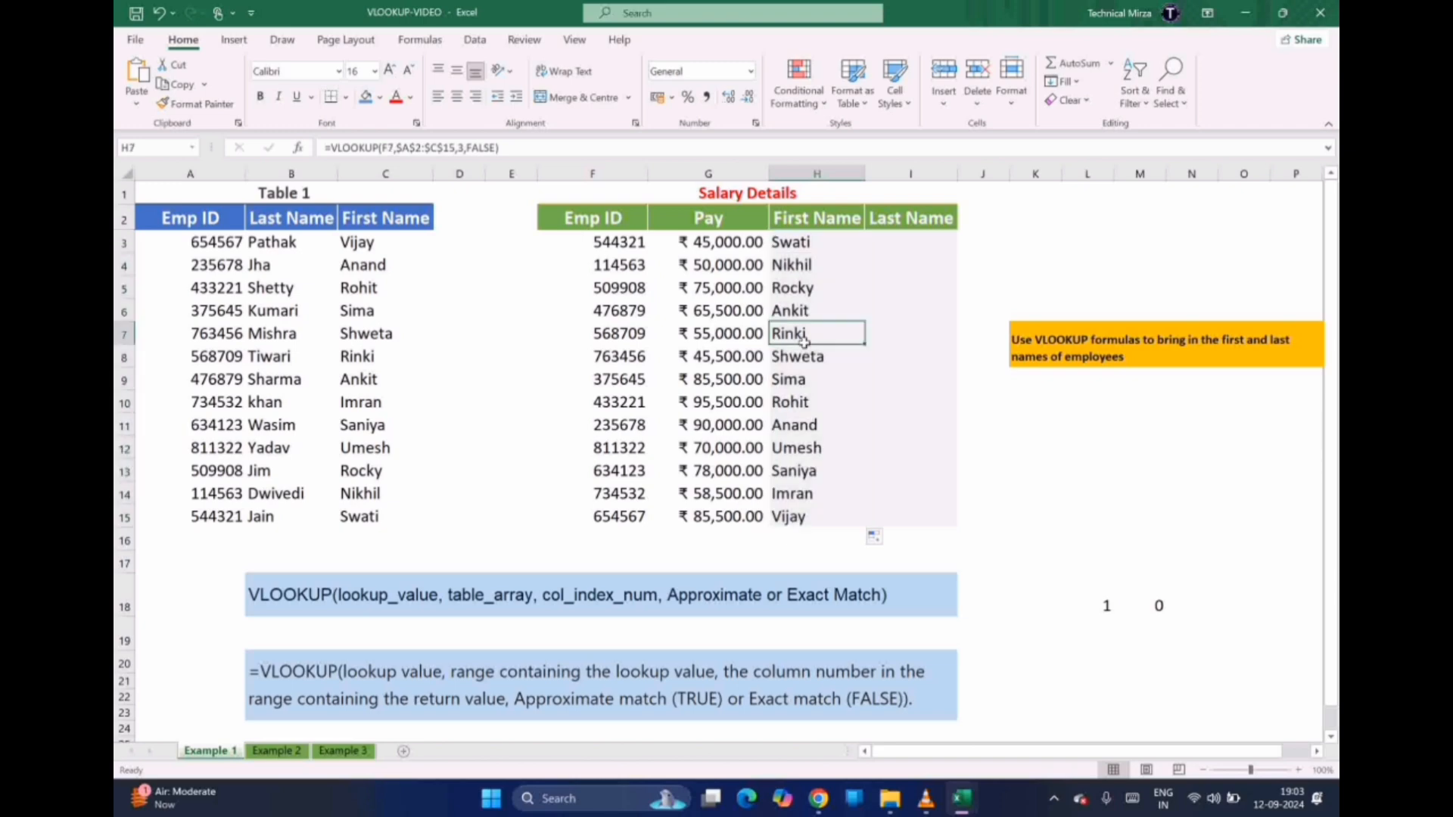
{"action": "left_click", "coordinate": [363, 357]}
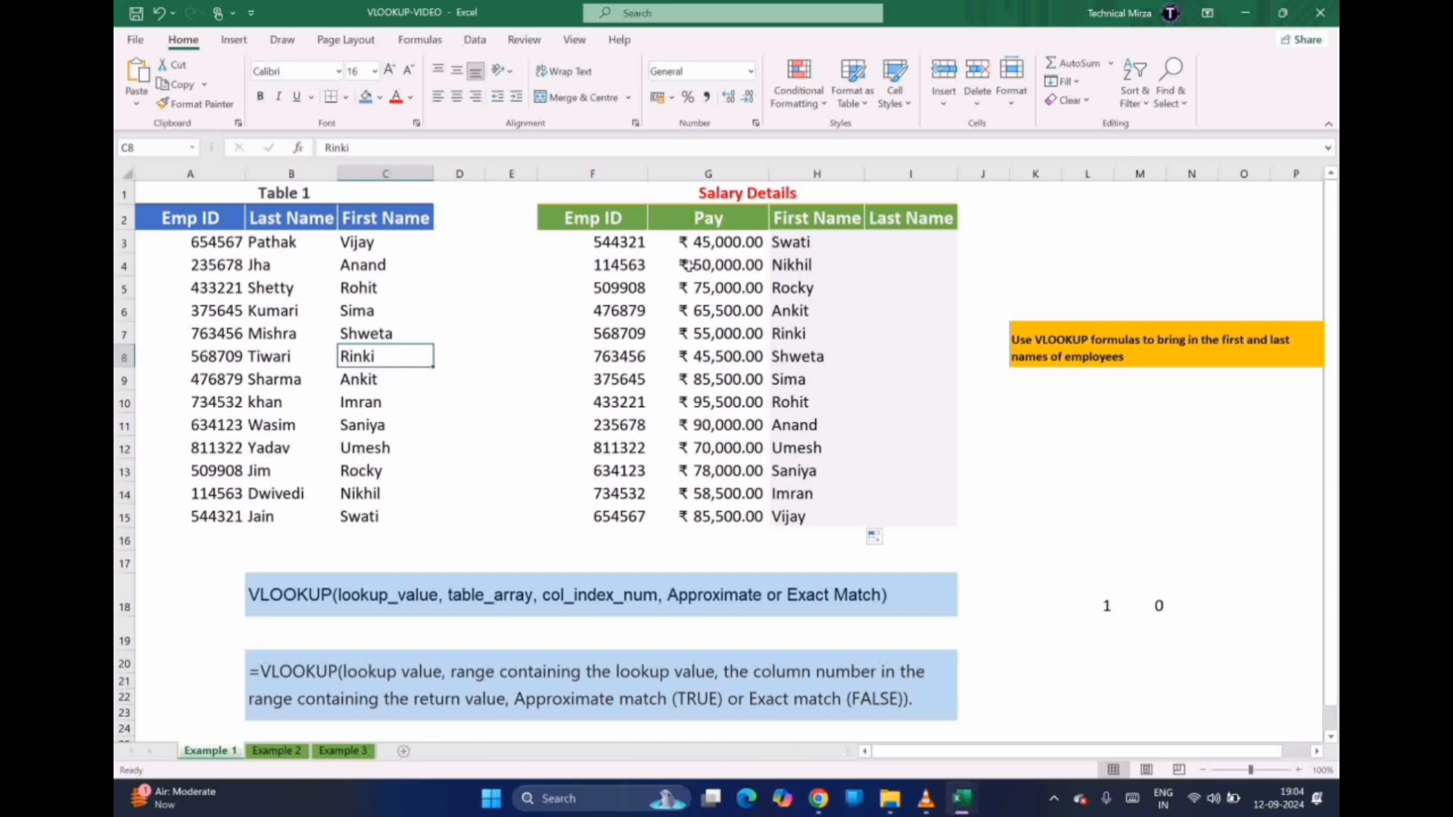
Enter =VLOOKUP(F3,$A$2:$C$15,2,FALSE) in I3 so it returns the last name Jain
{"action": "left_click", "coordinate": [893, 243]}
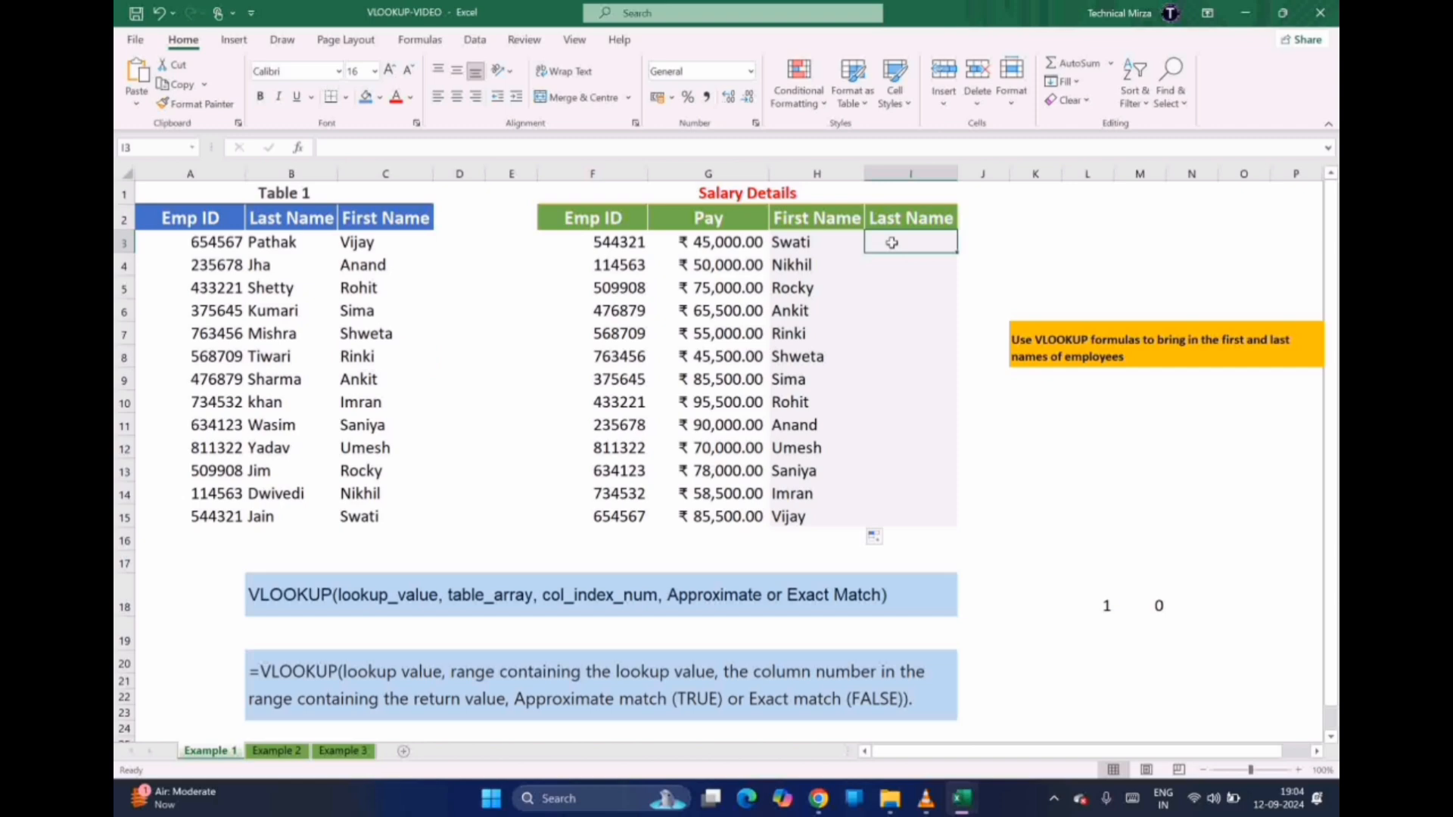
{"action": "type", "text": "="}
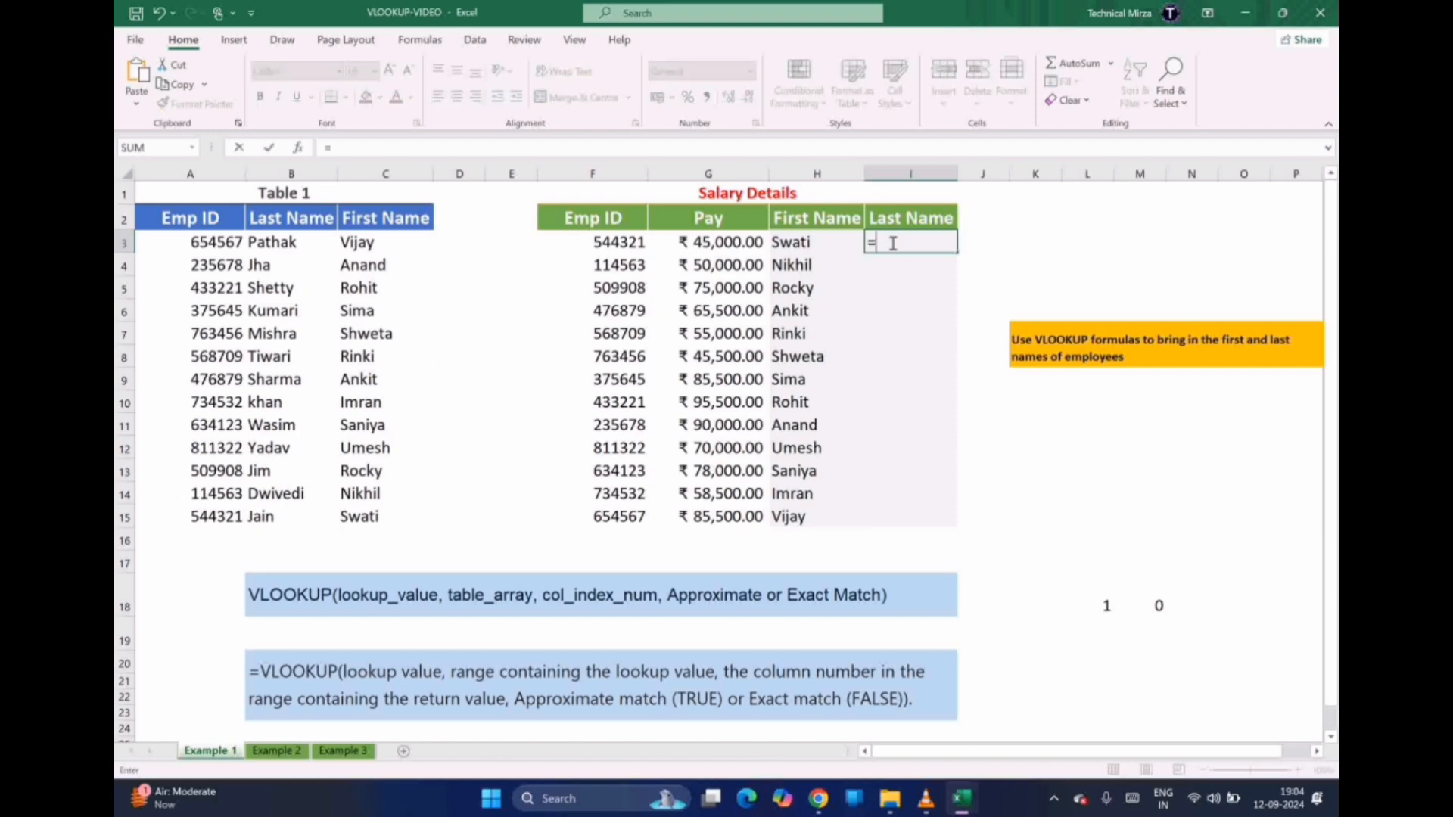
{"action": "type", "text": "VLOOKUP"}
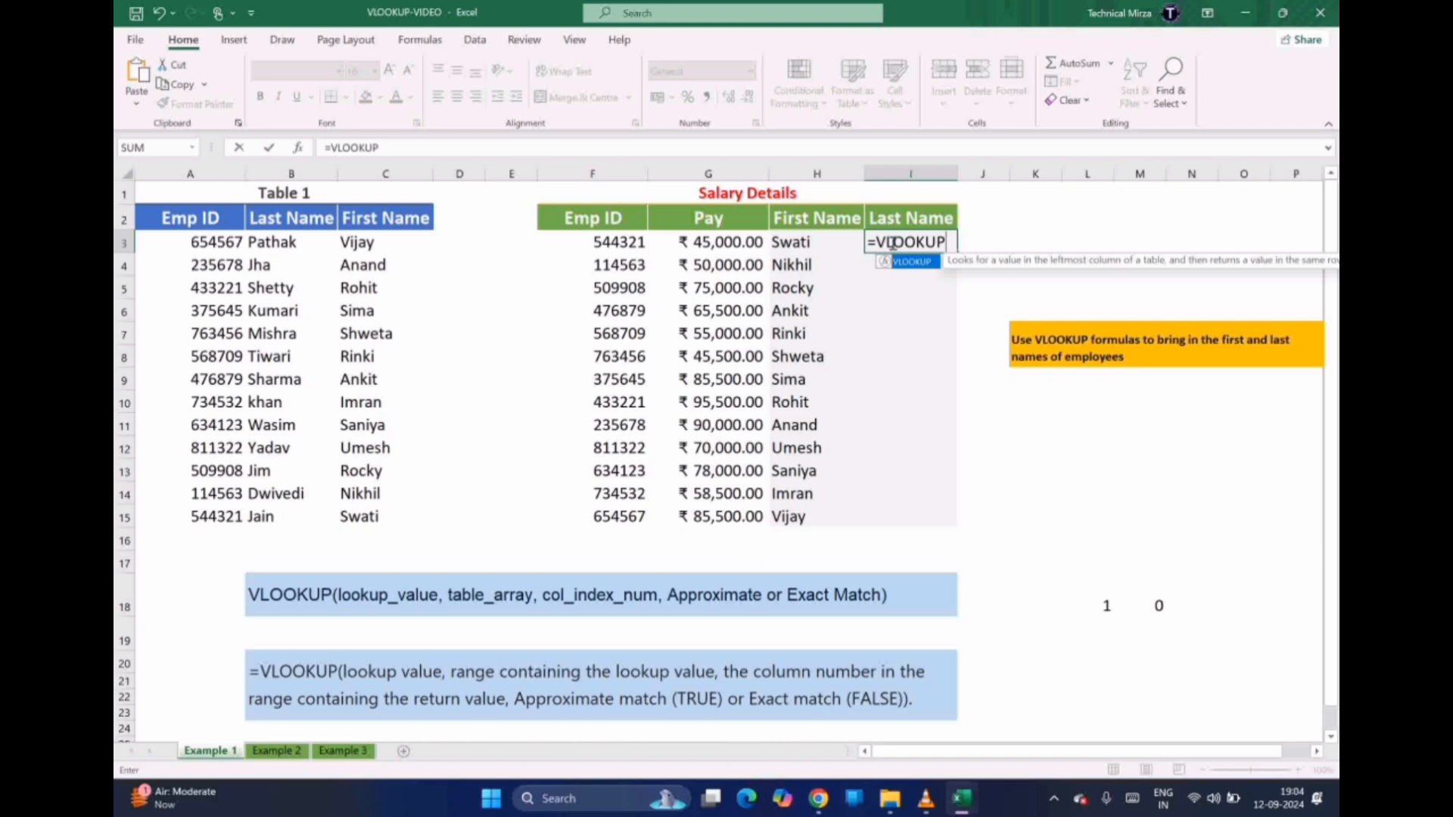
{"action": "type", "text": "("}
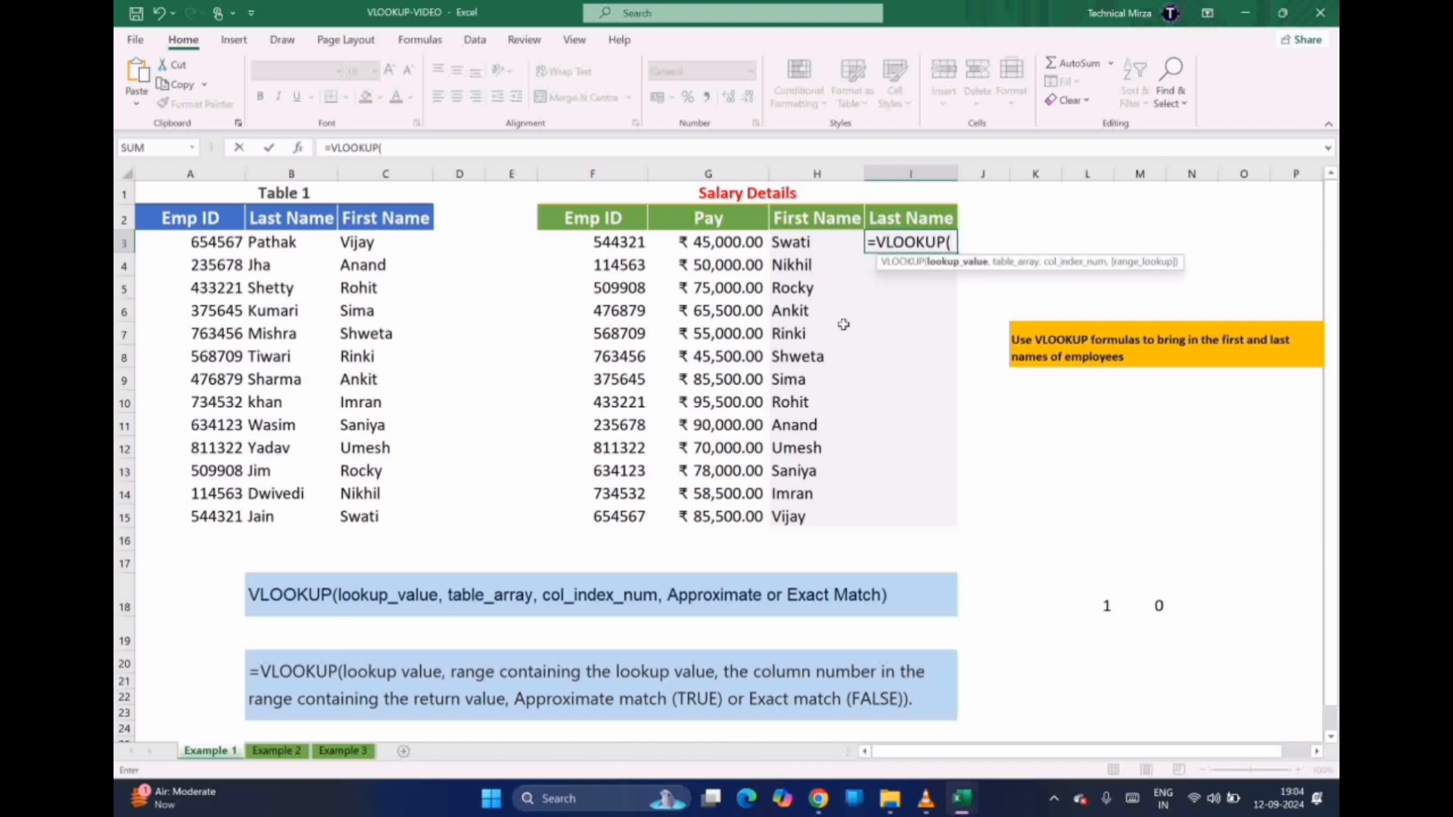
{"action": "left_click", "coordinate": [598, 240]}
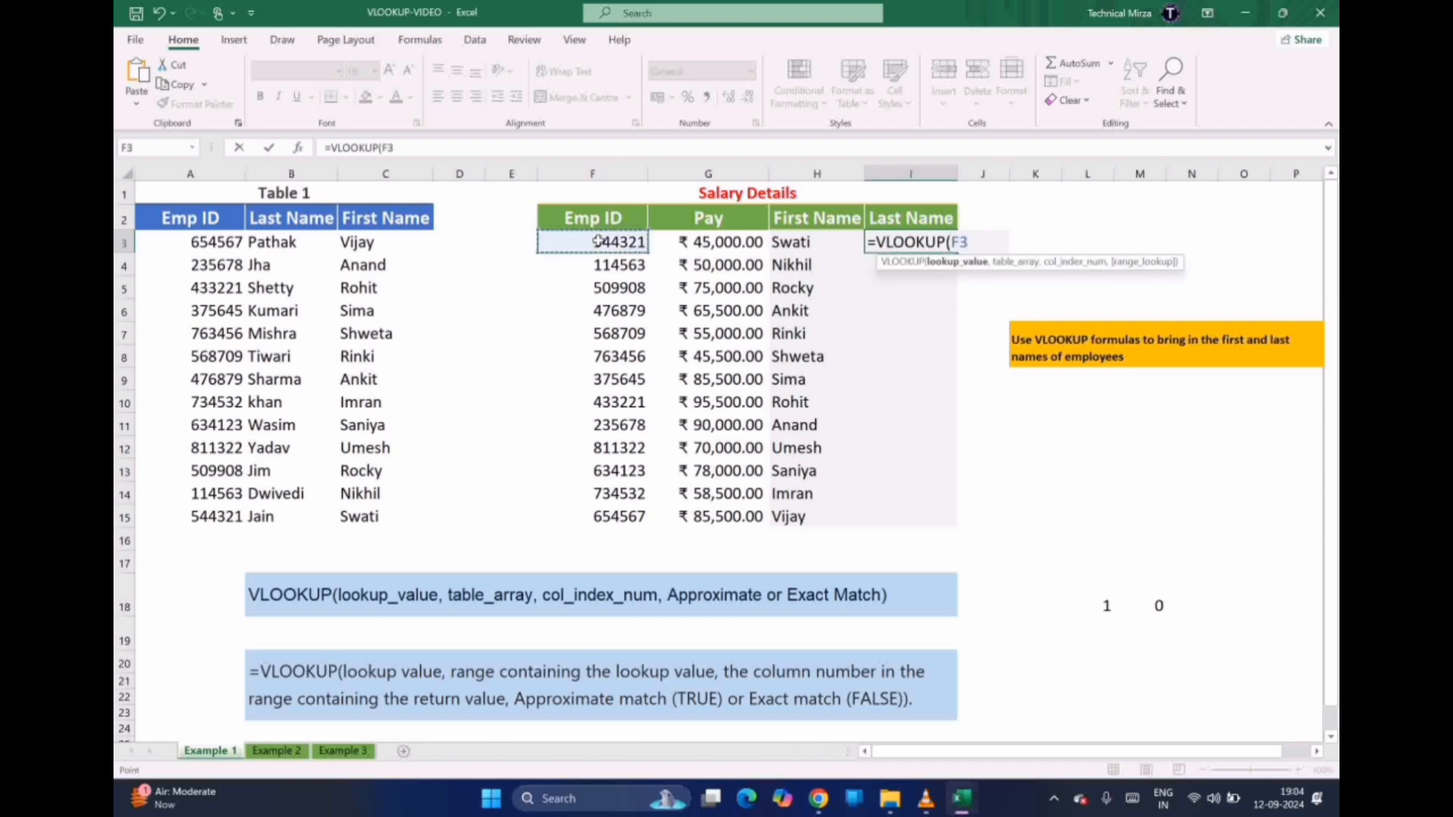
{"action": "type", "text": ","}
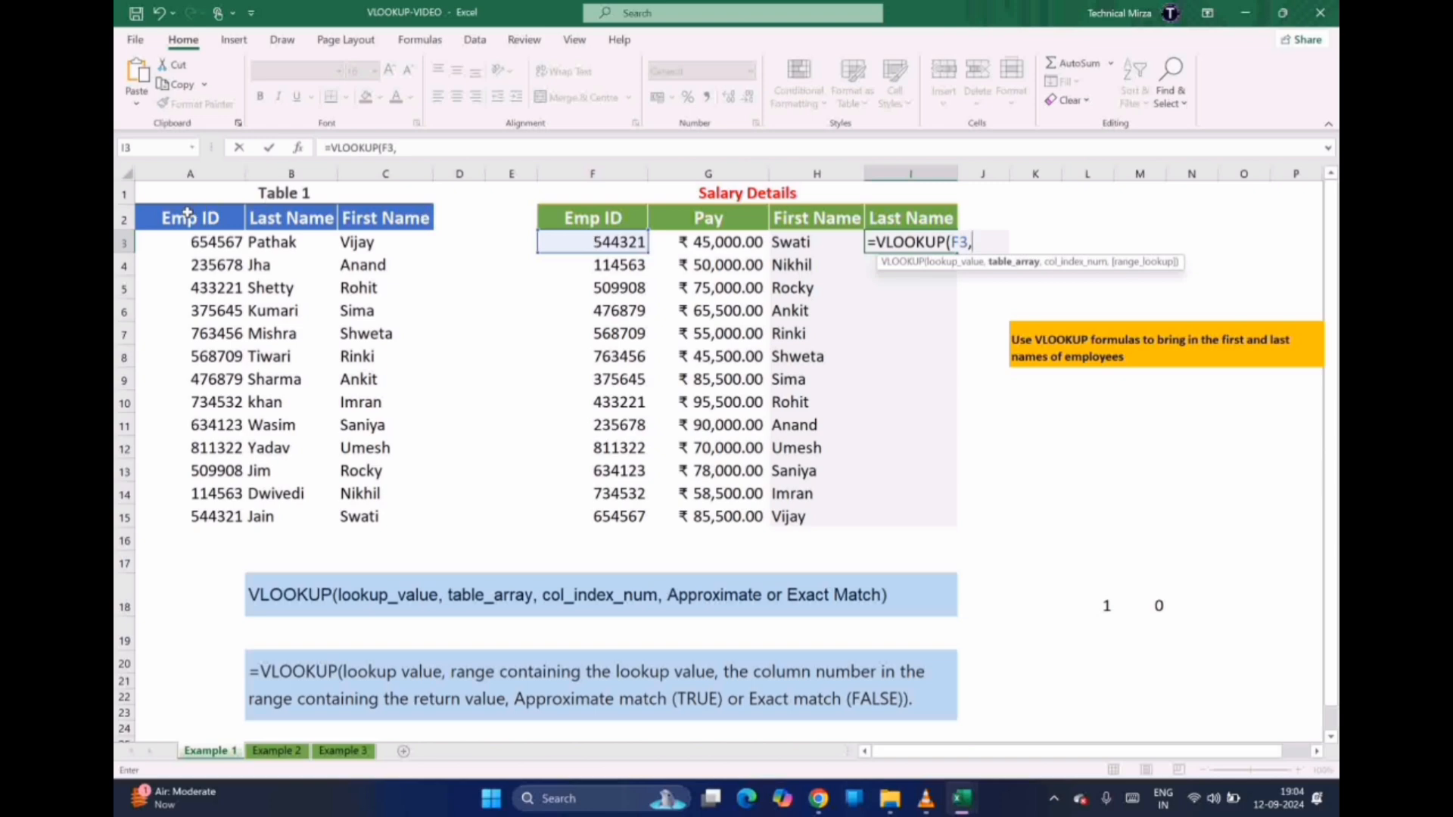
{"action": "left_click_drag", "start_coordinate": [187, 214], "coordinate": [404, 515]}
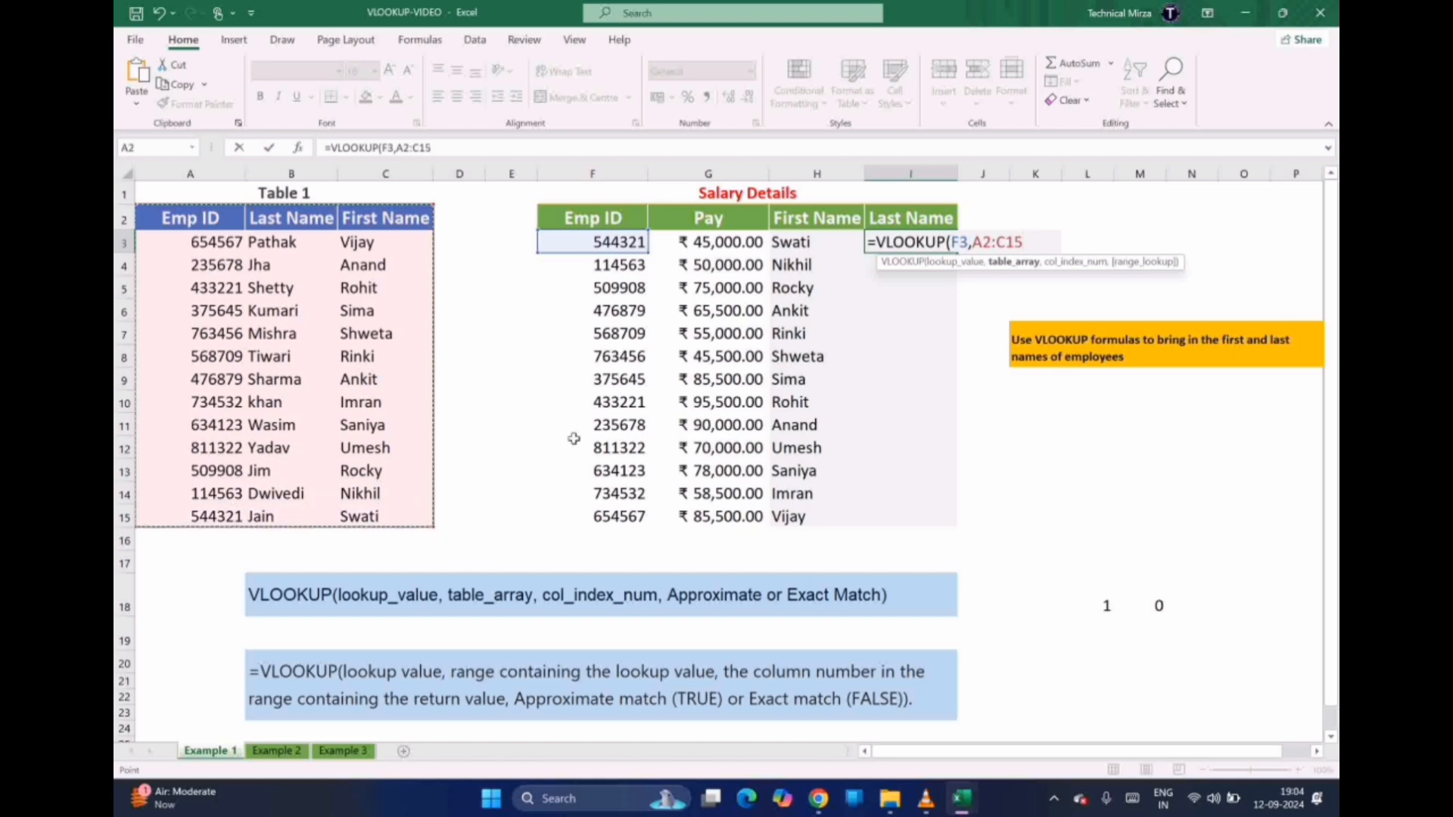
{"action": "left_click", "coordinate": [991, 240]}
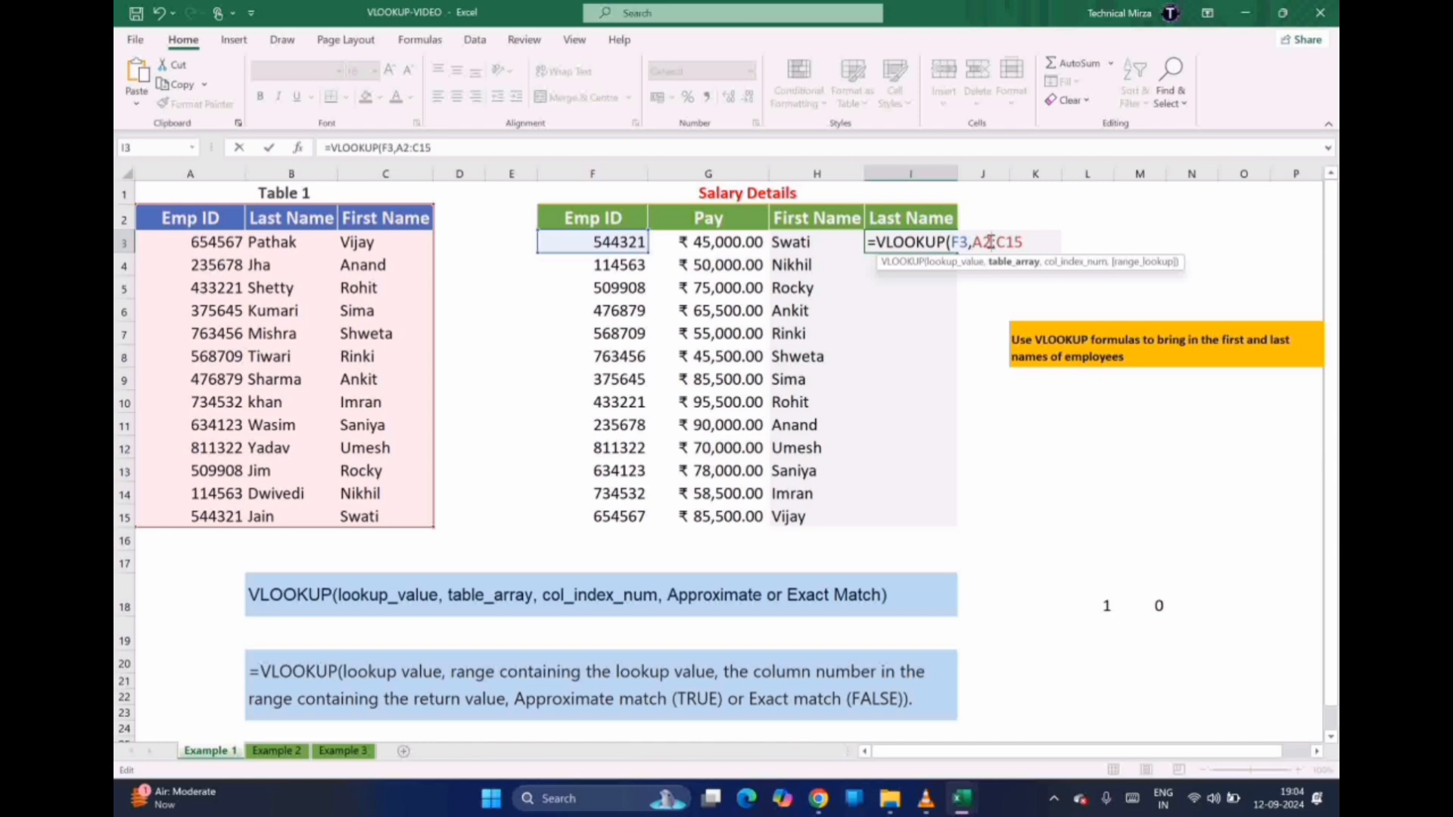
{"action": "key", "text": "F4"}
{"action": "left_click", "coordinate": [1044, 240]}
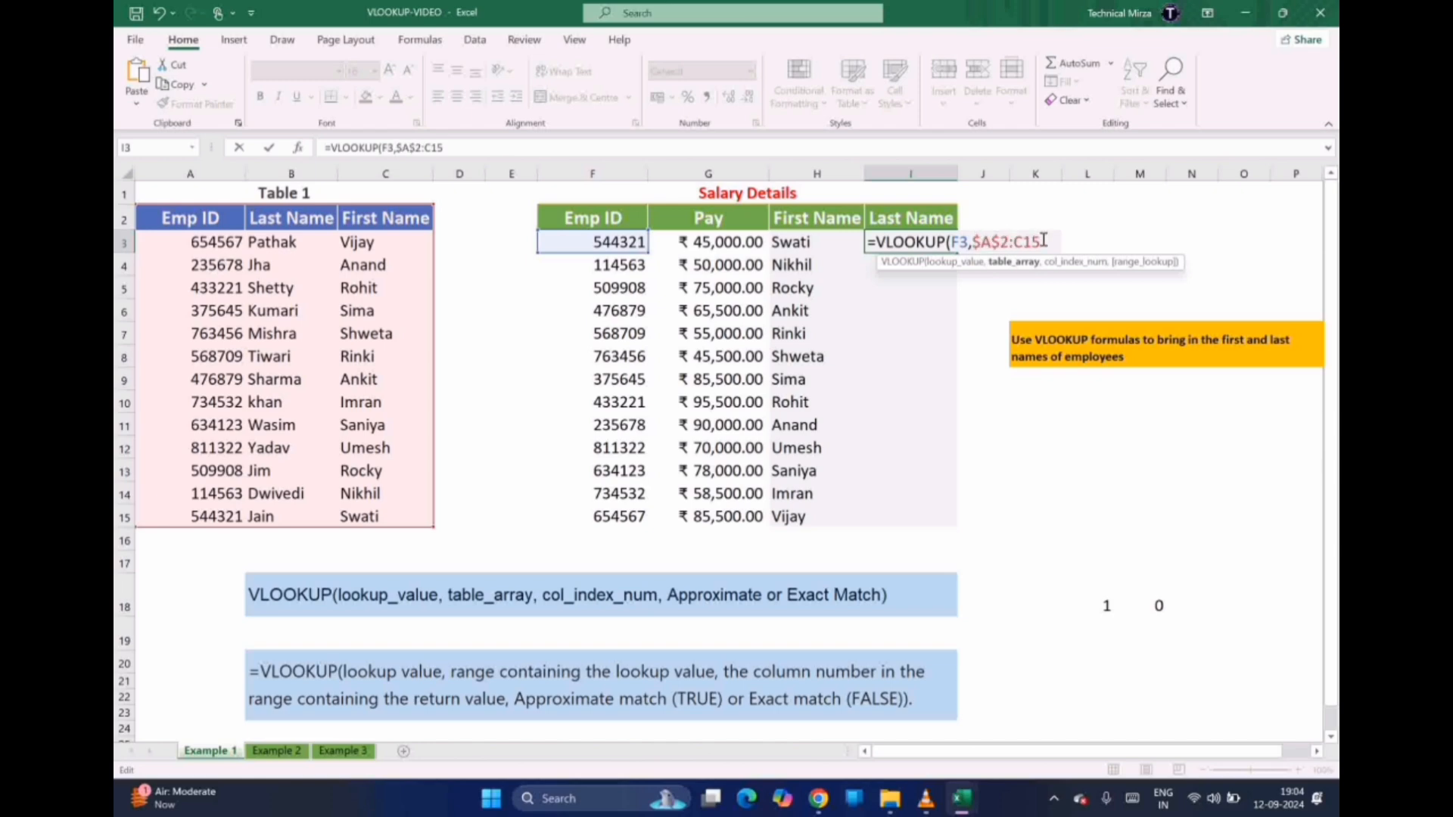
{"action": "key", "text": "F4"}
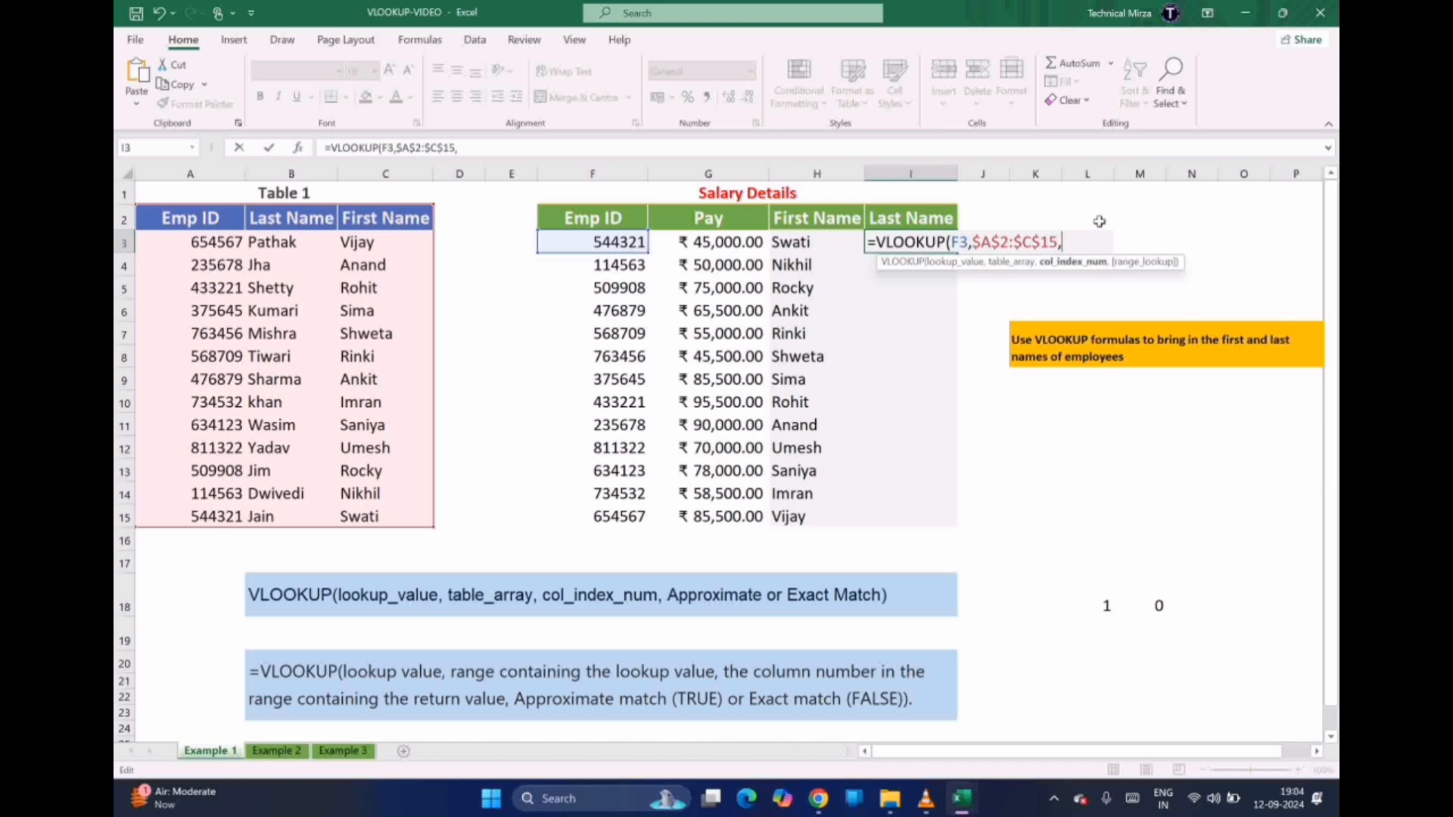
{"action": "type", "text": ","}
{"action": "type", "text": "2,FA"}
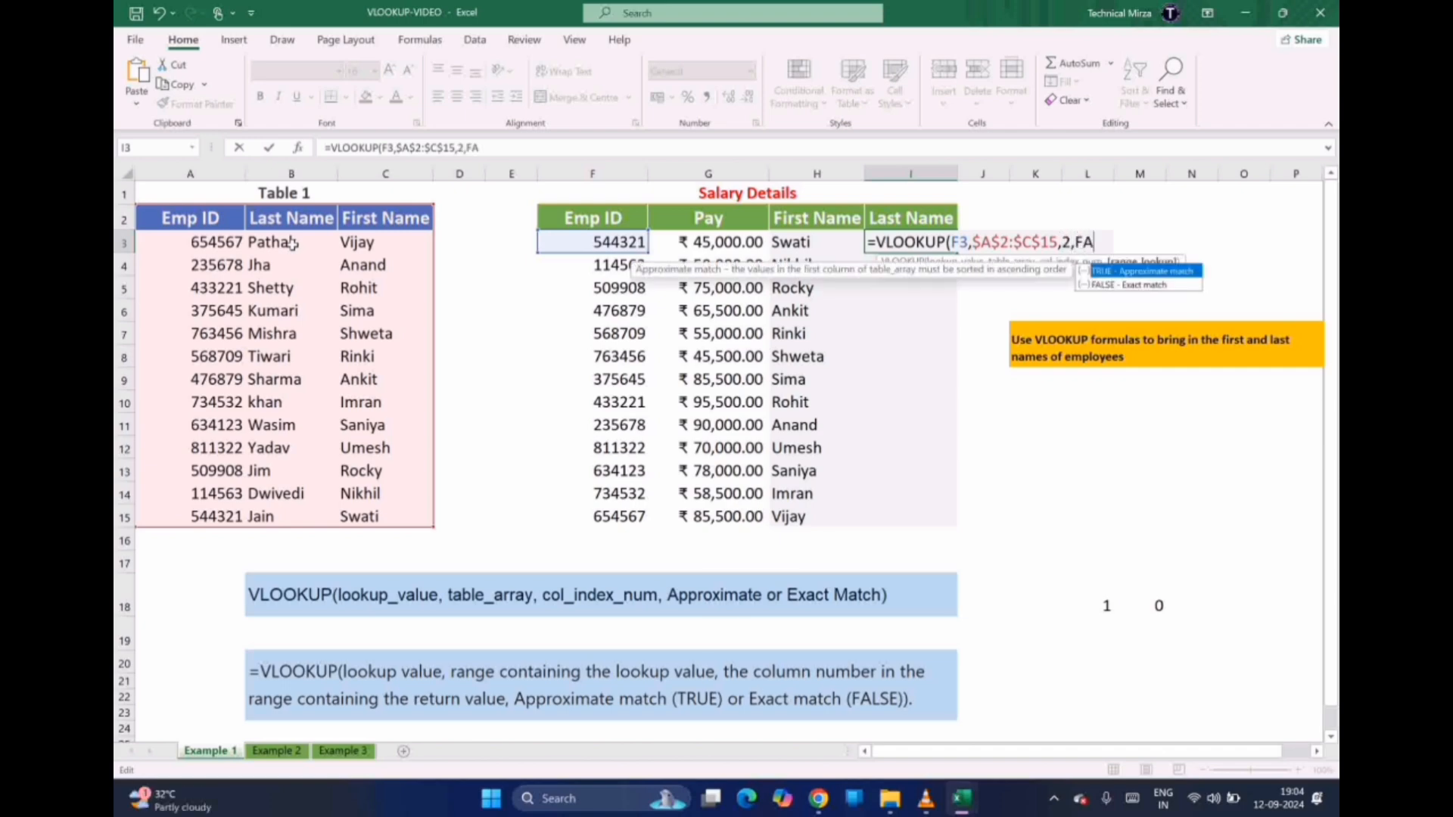
{"action": "type", "text": "LSE)"}
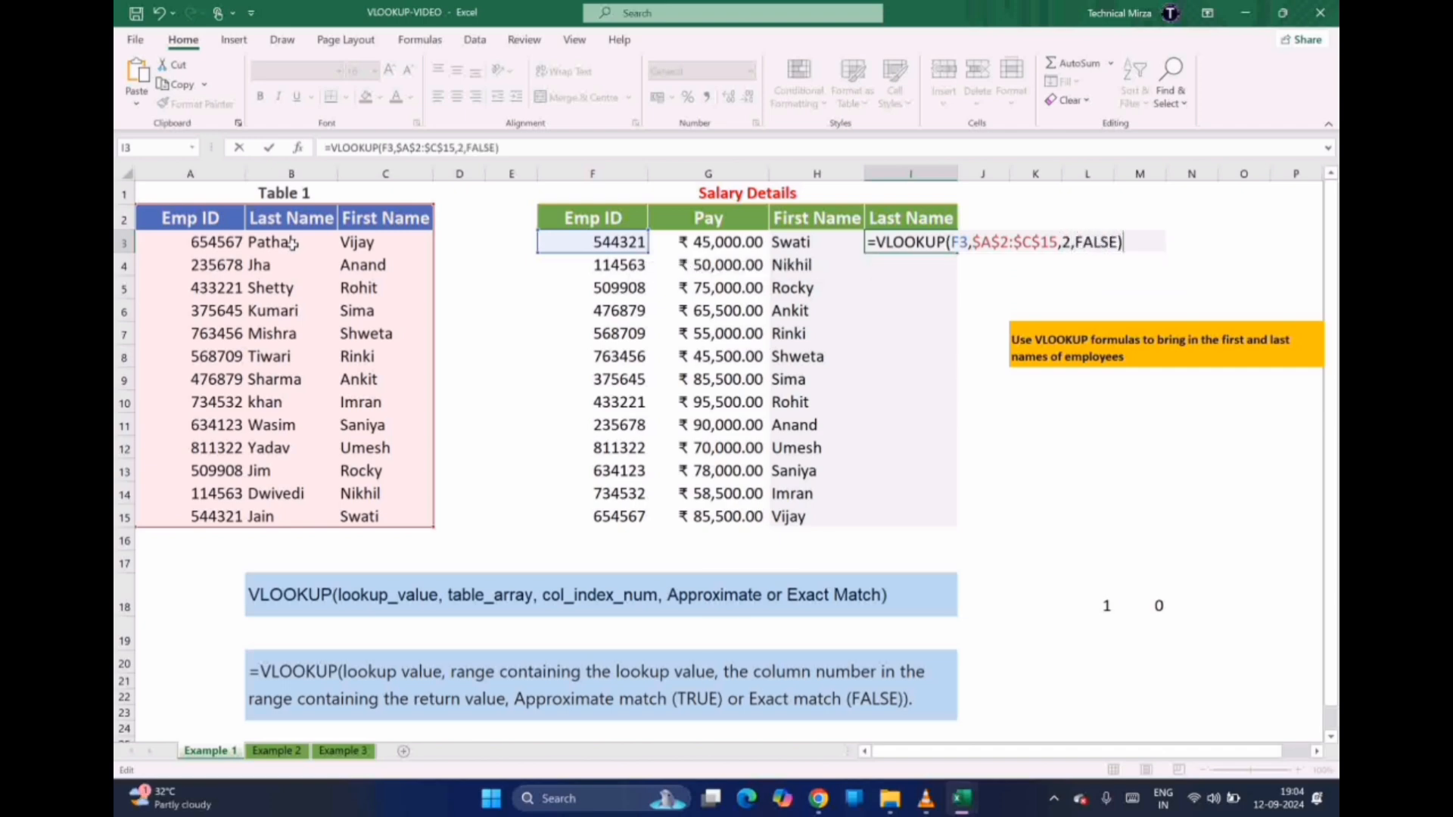
{"action": "key", "text": "Return"}
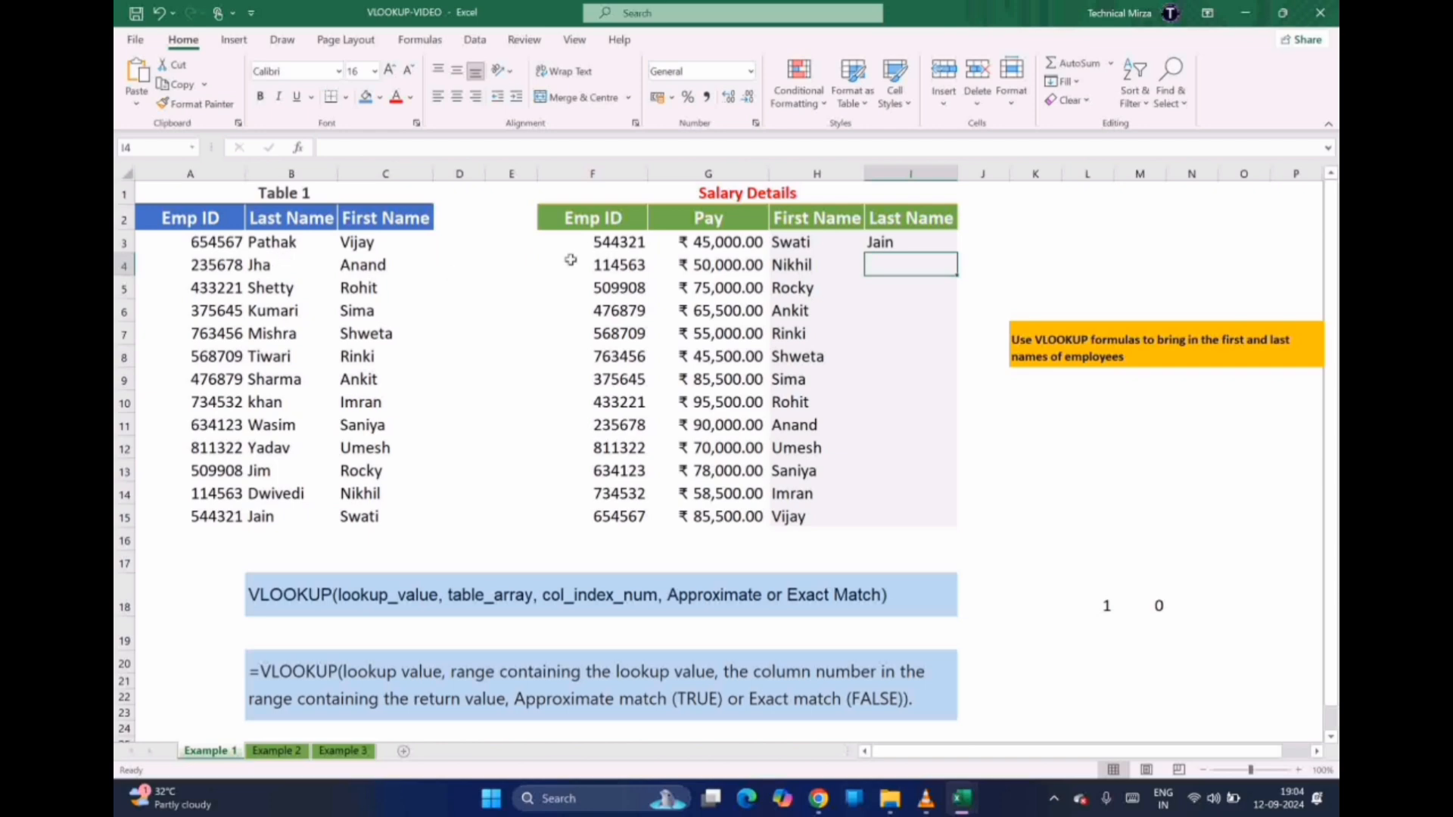
Copy I3's last-name formula down through I15, then switch to the Example 2 sheet
{"action": "left_click", "coordinate": [910, 241]}
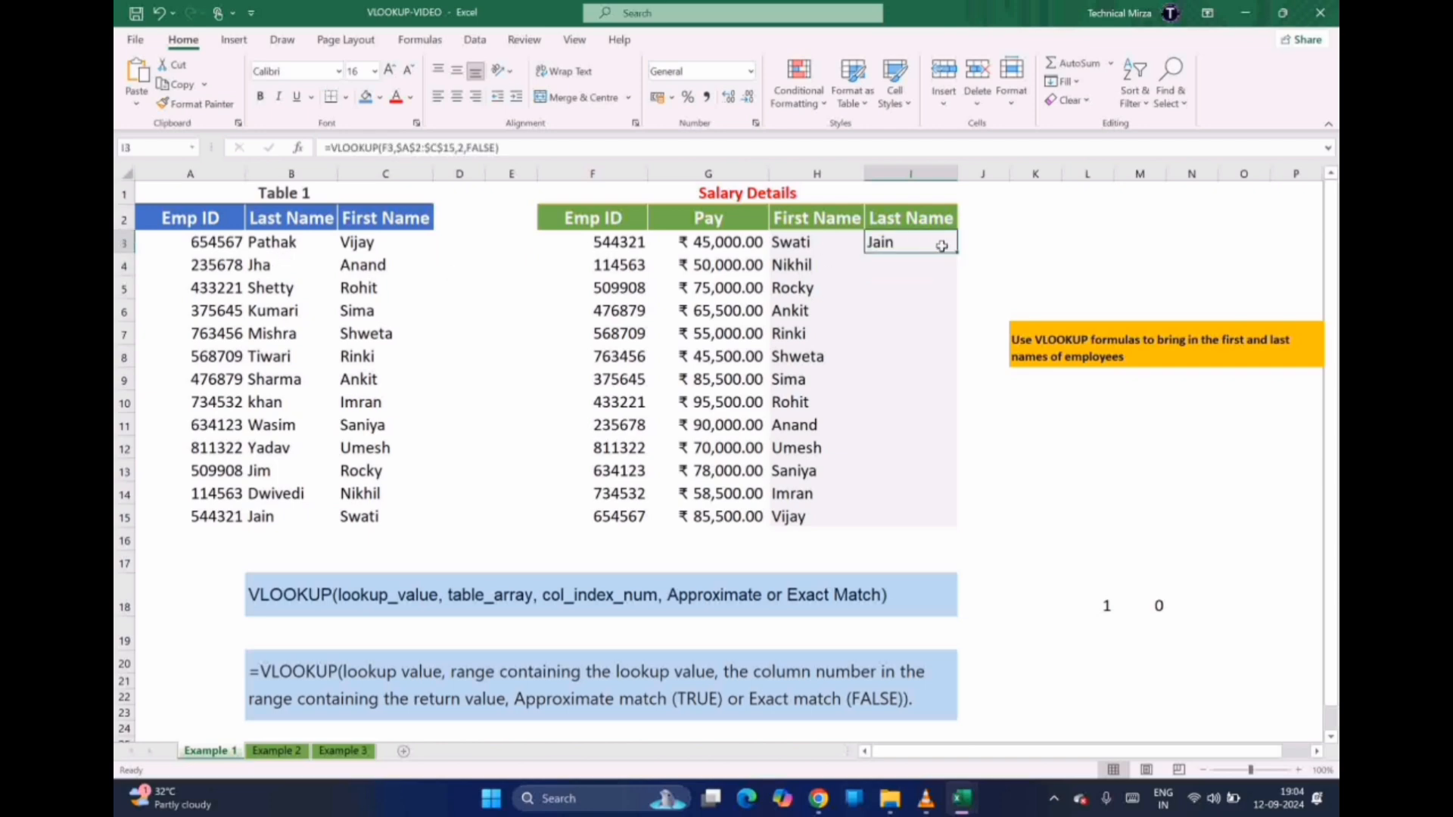
{"action": "left_click_drag", "start_coordinate": [958, 253], "coordinate": [946, 520]}
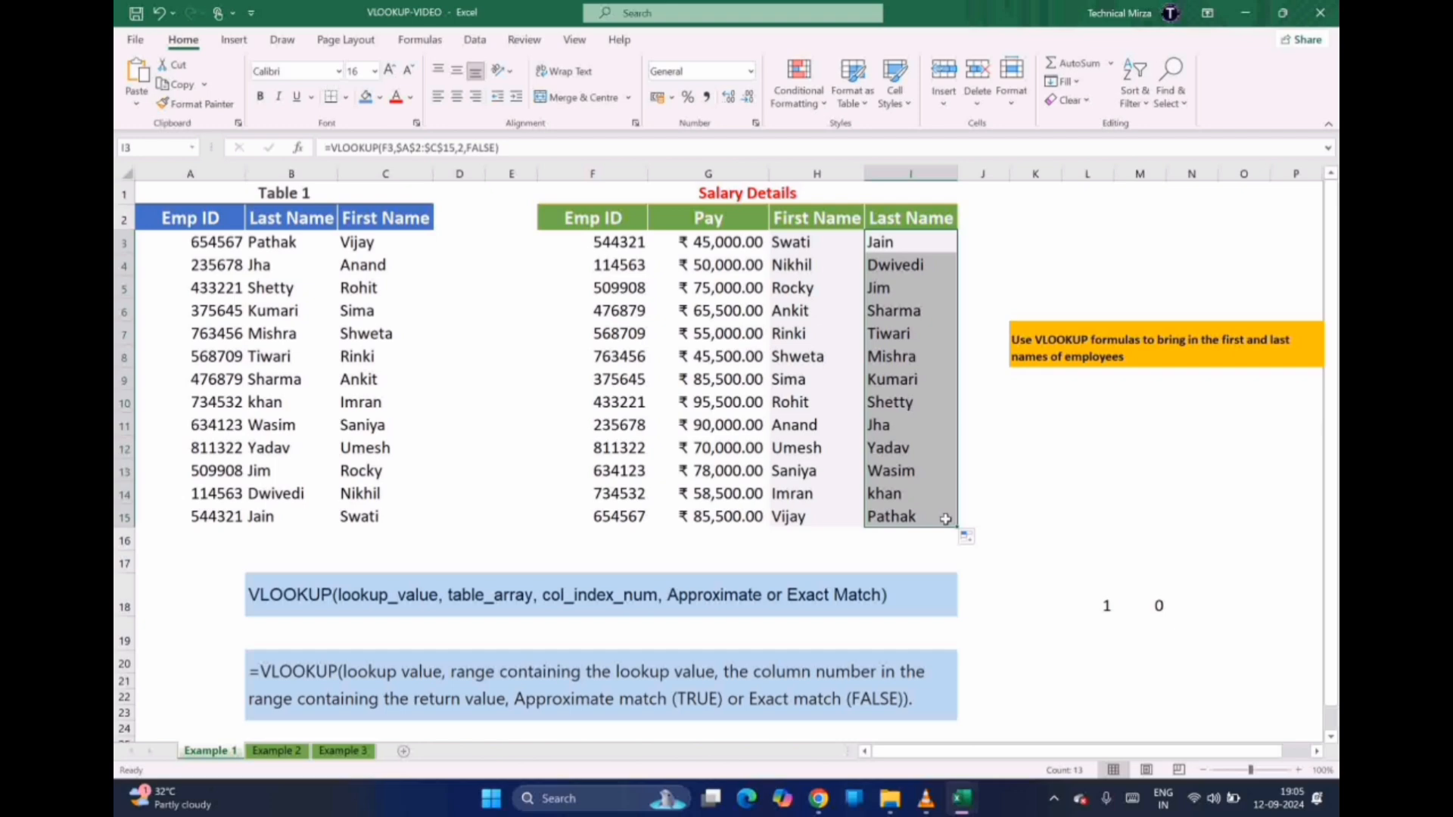
{"action": "left_click", "coordinate": [277, 751]}
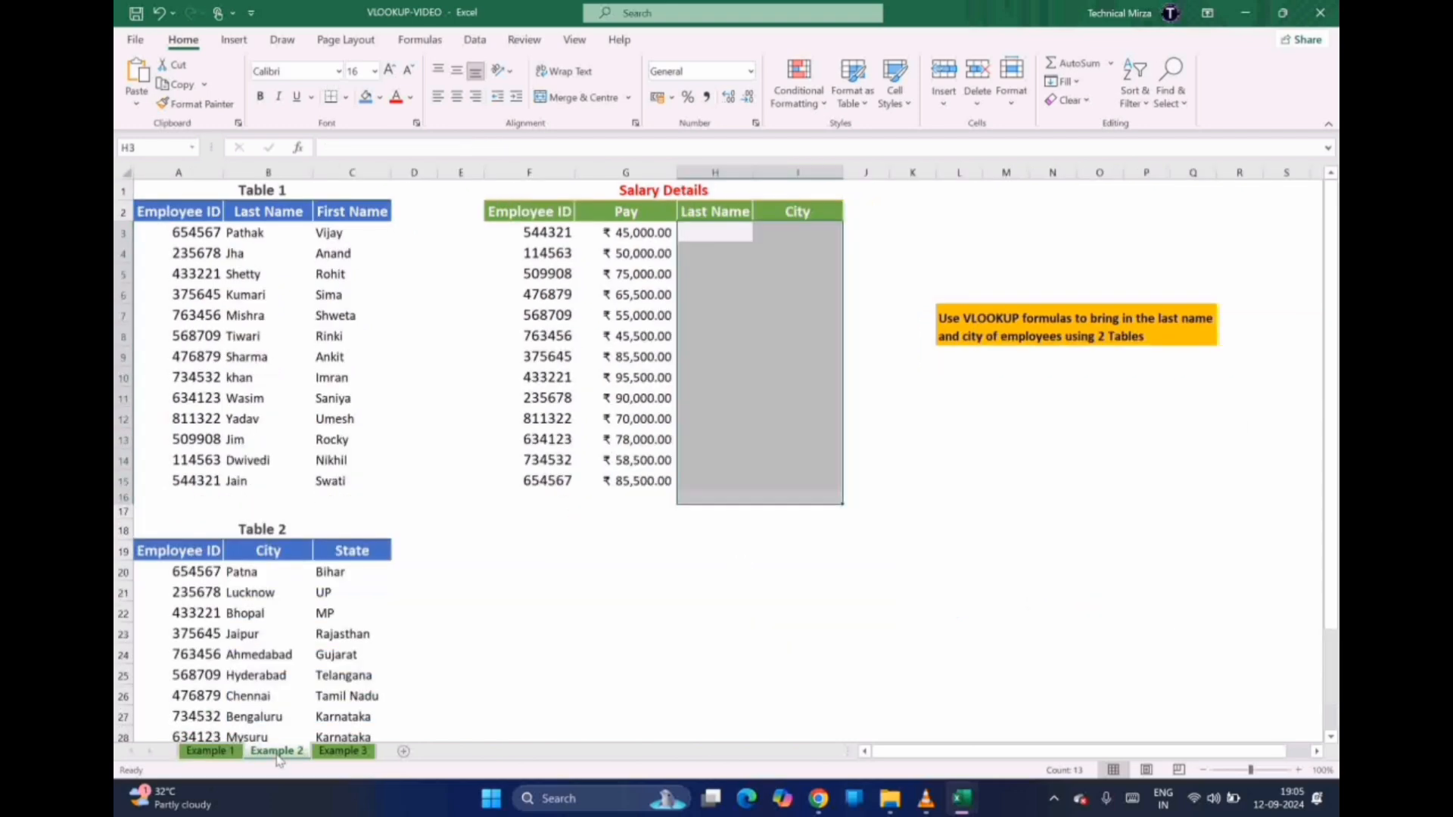
{"action": "left_click", "coordinate": [526, 533]}
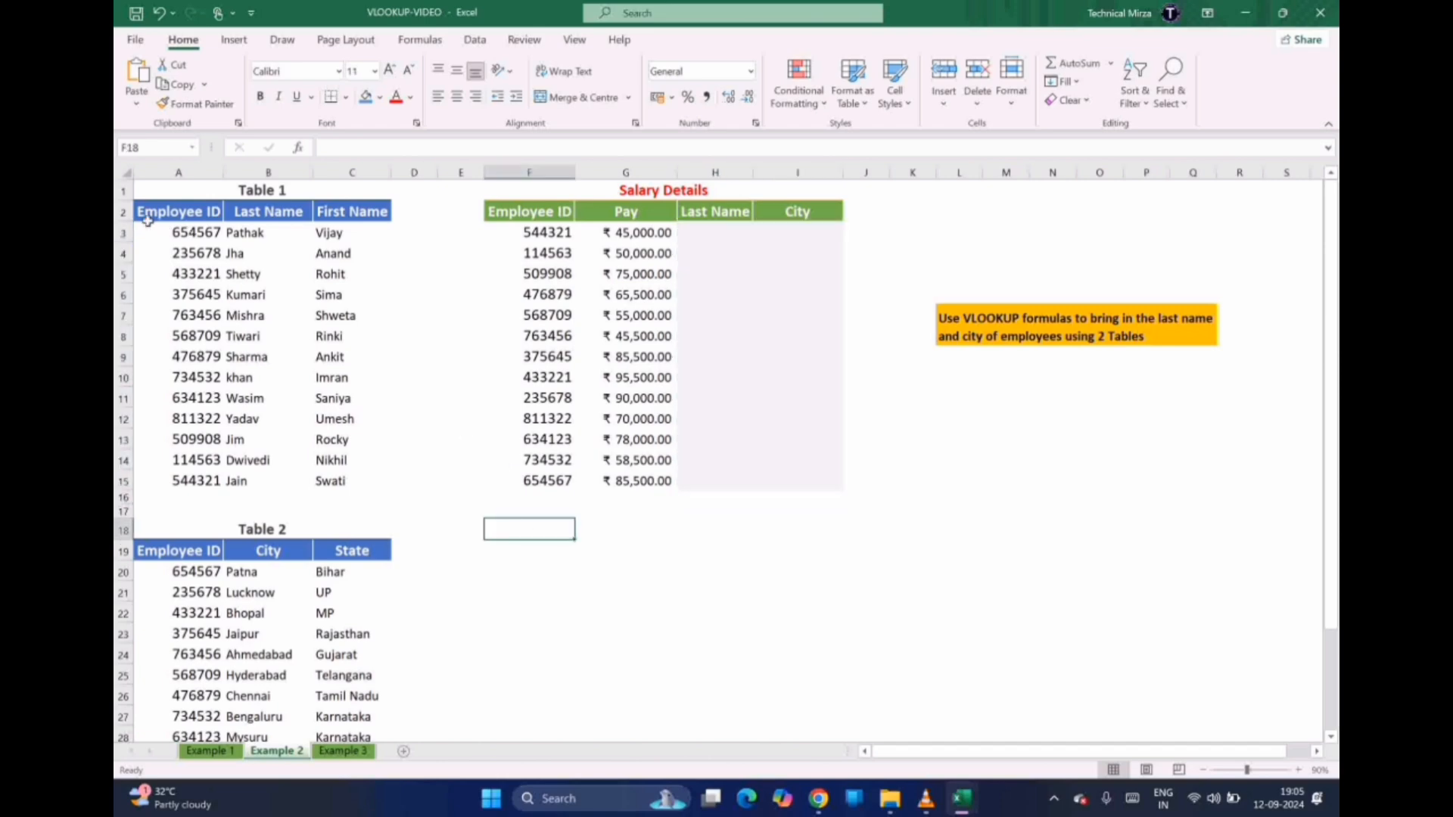
{"action": "left_click", "coordinate": [172, 229]}
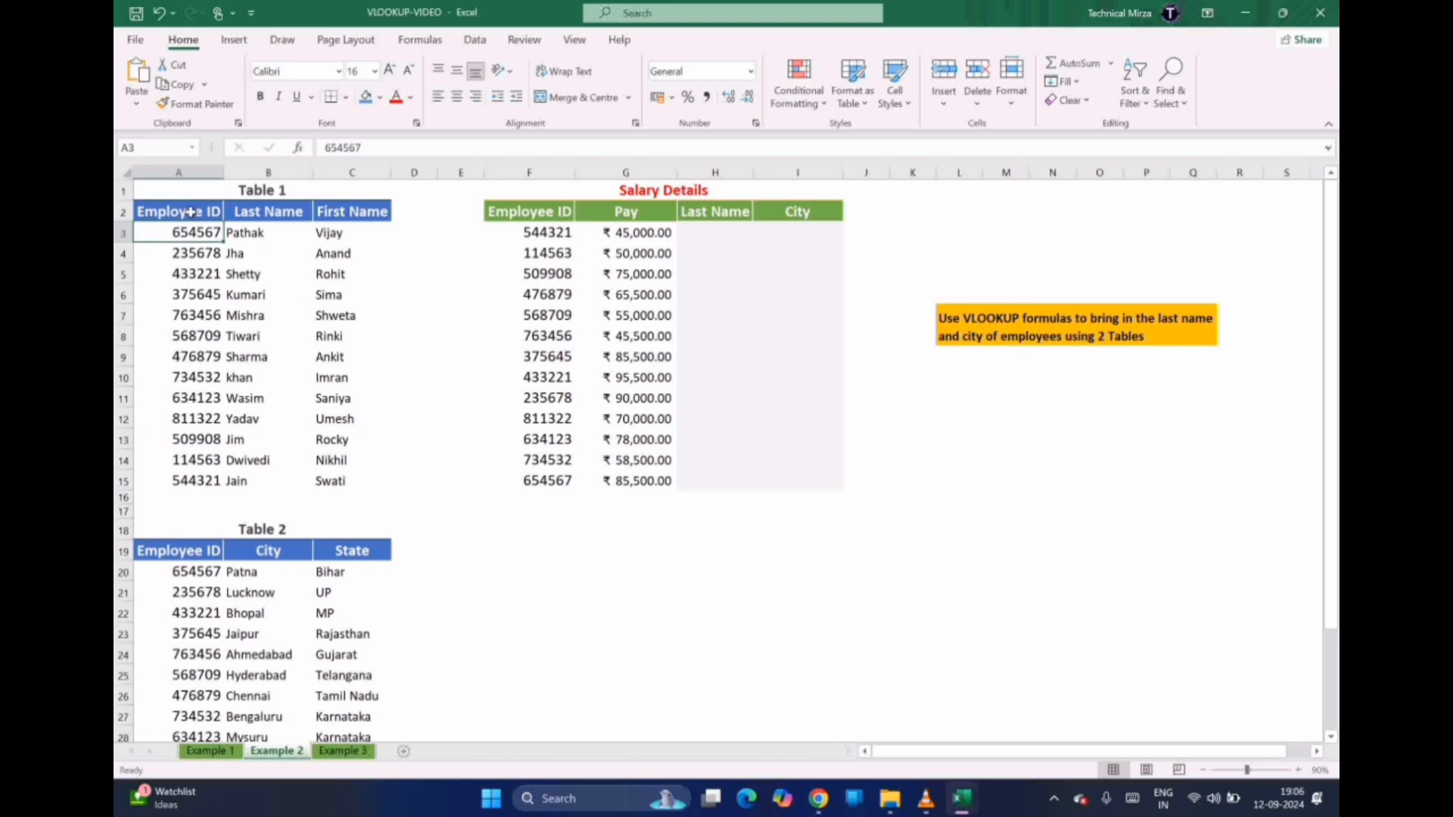
{"action": "left_click_drag", "start_coordinate": [191, 212], "coordinate": [191, 474]}
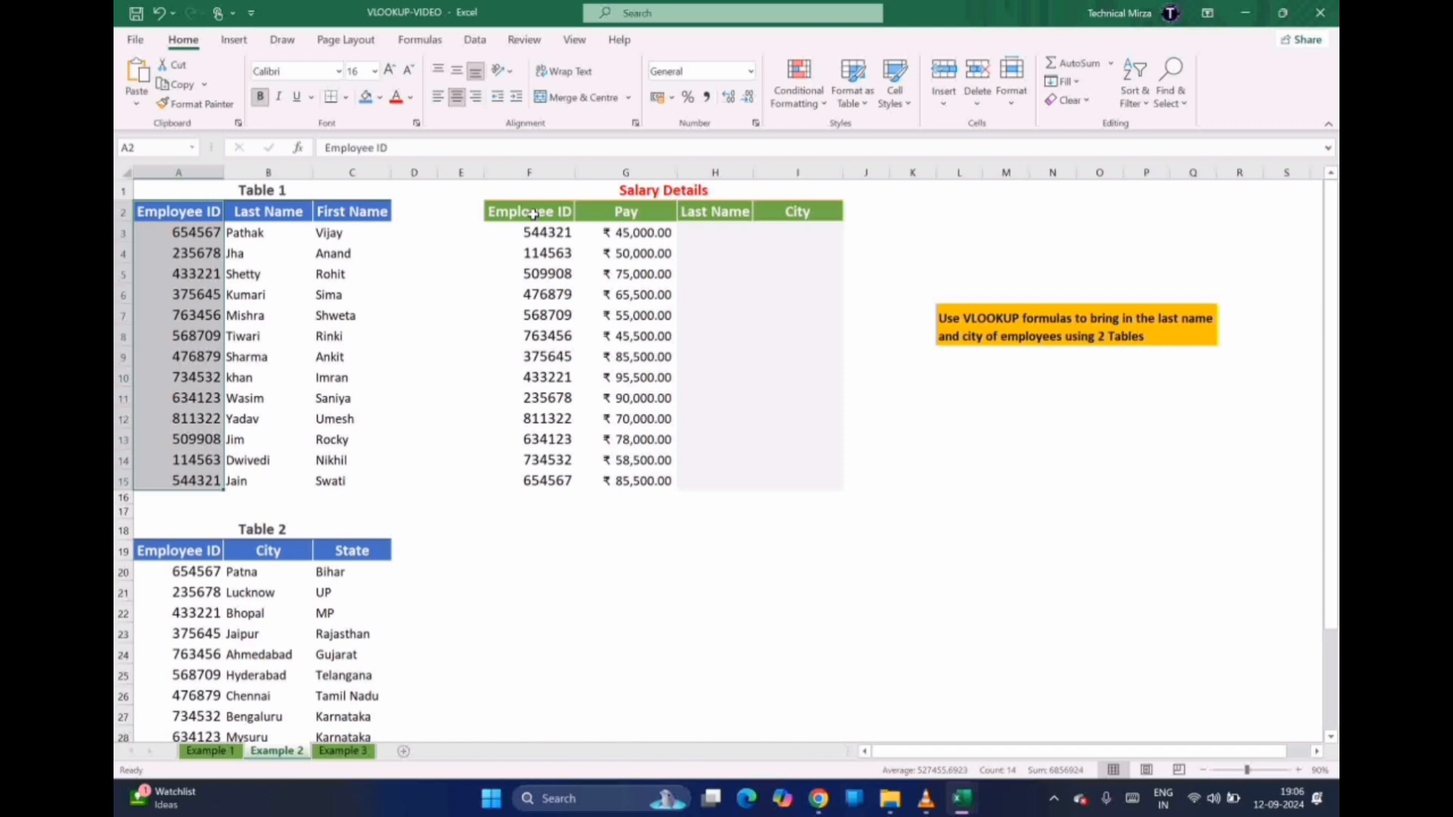
{"action": "left_click_drag", "start_coordinate": [533, 213], "coordinate": [542, 477]}
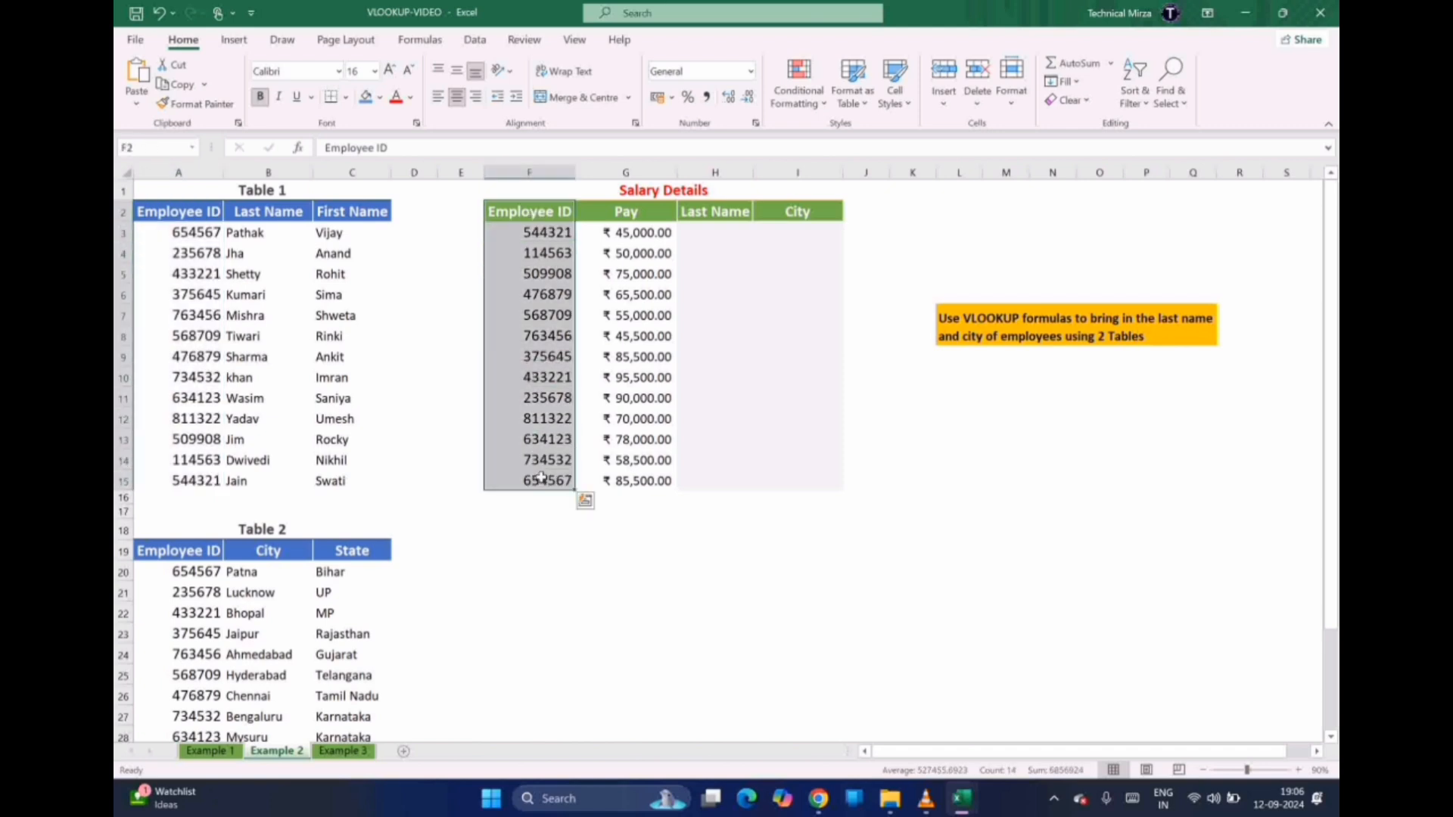
{"action": "left_click", "coordinate": [710, 227]}
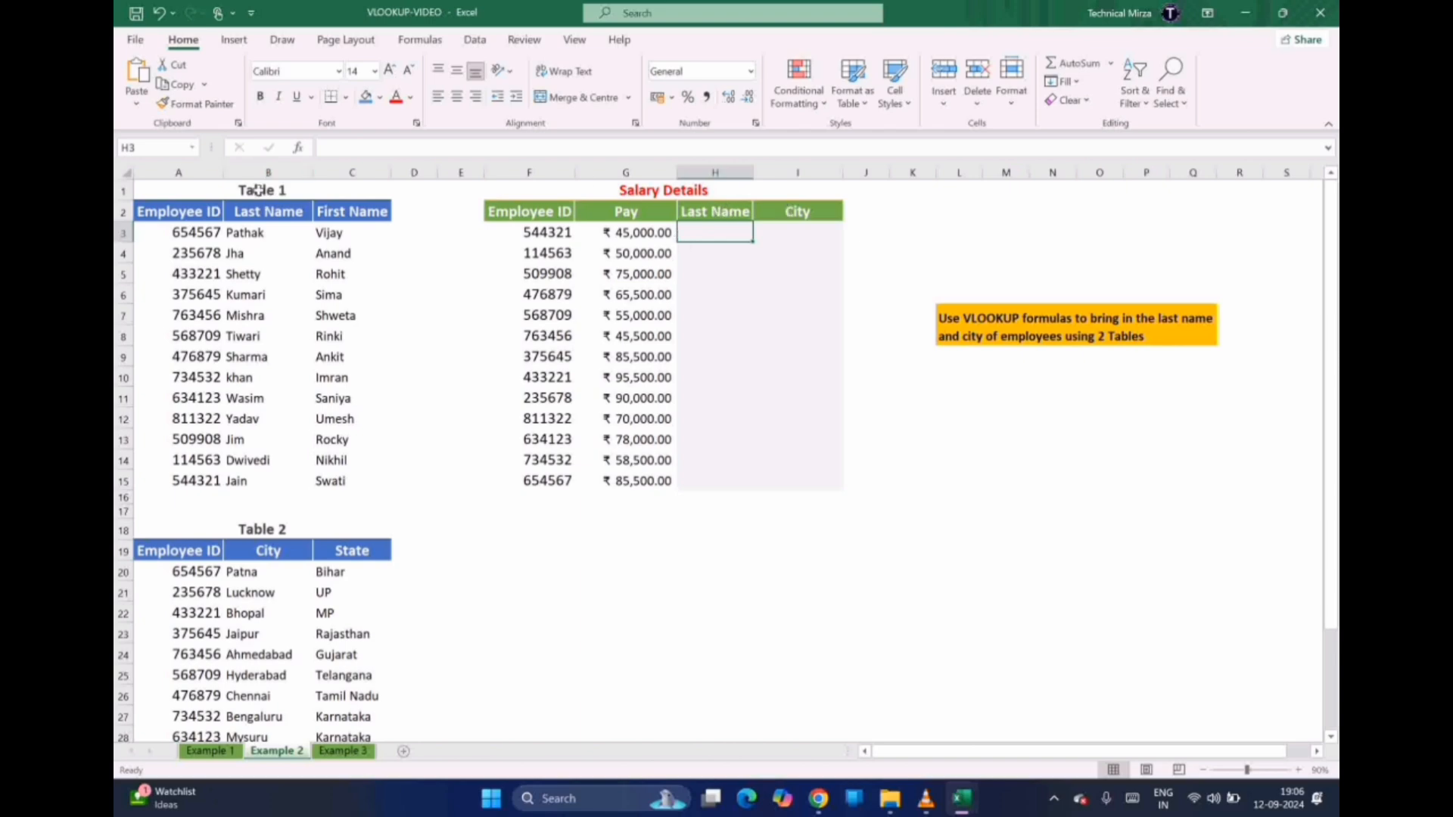
{"action": "left_click_drag", "start_coordinate": [269, 211], "coordinate": [264, 454]}
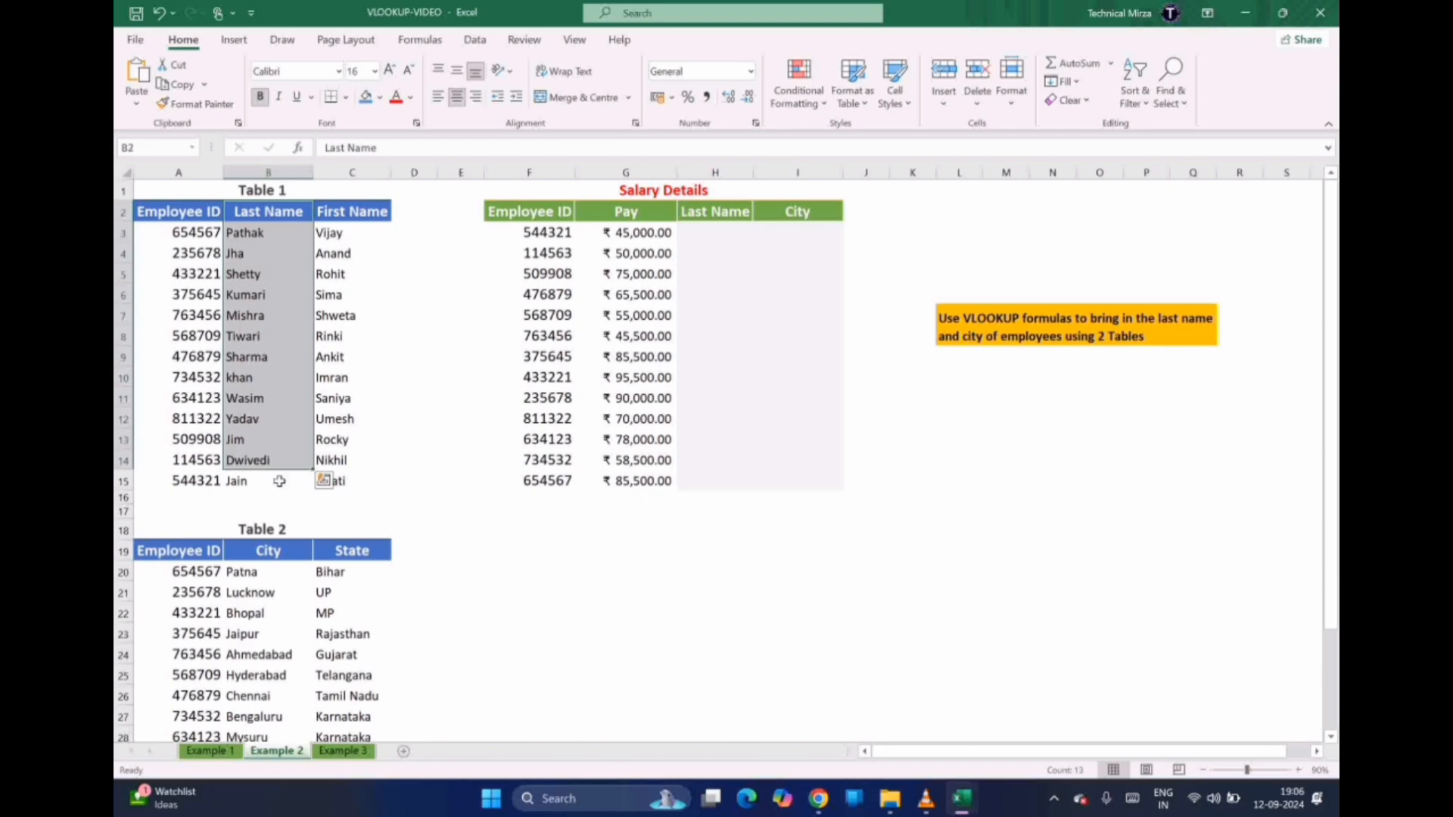
{"action": "left_click_drag", "start_coordinate": [257, 555], "coordinate": [257, 655]}
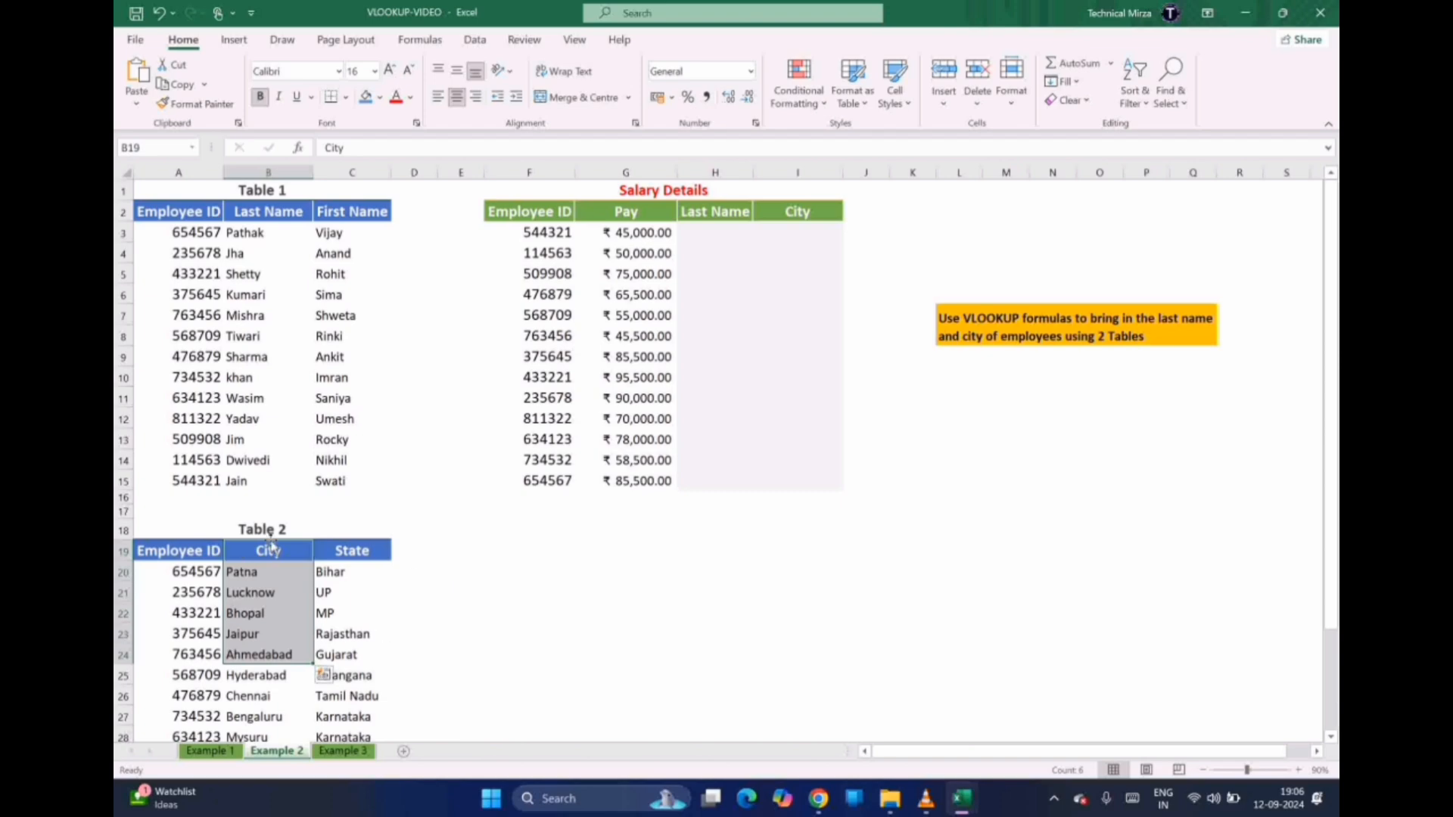
{"action": "left_click", "coordinate": [702, 235]}
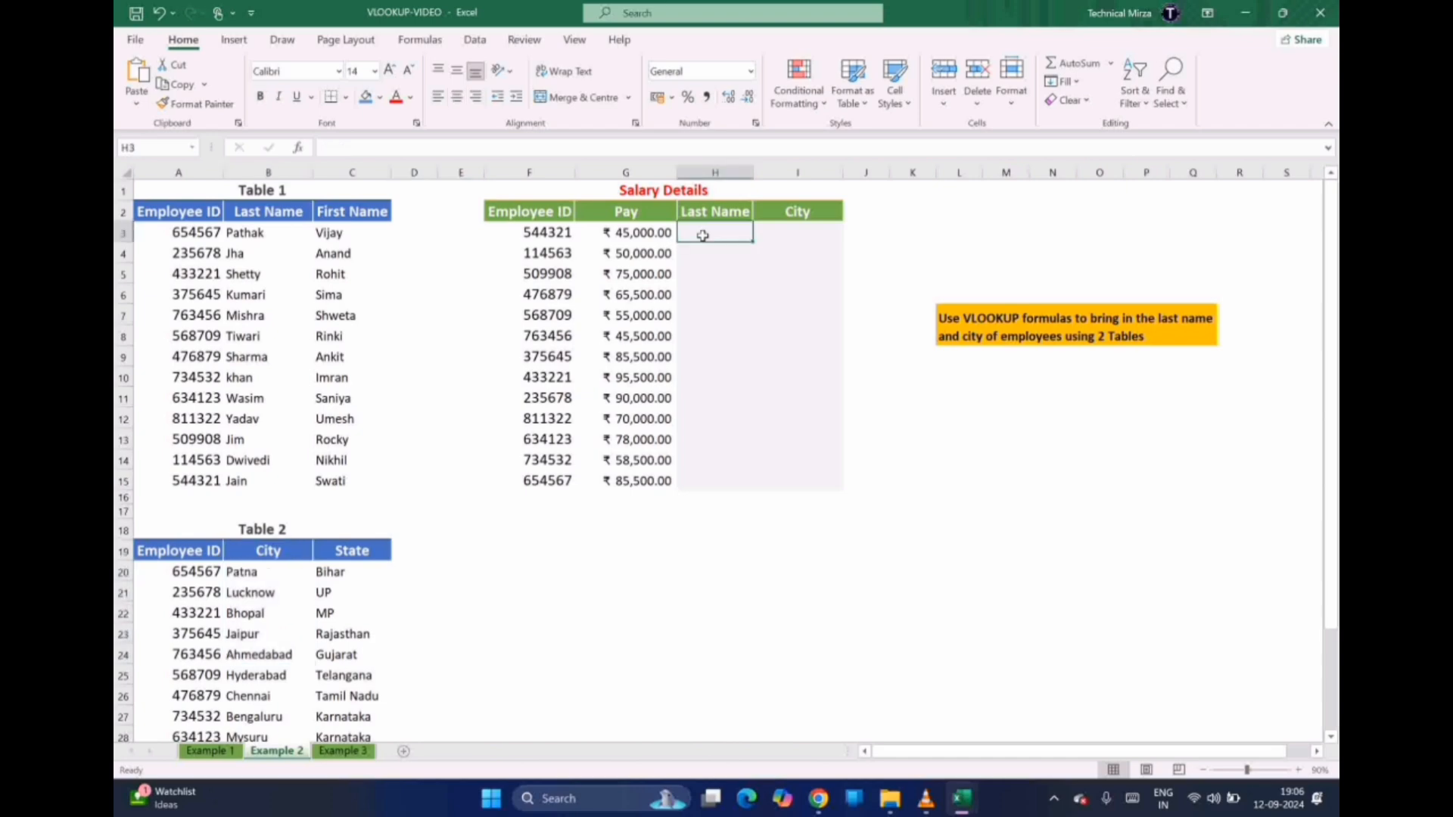
Build =VLOOKUP(F3,$A$2:$C$15,2,FALSE) in Example 2's H3, returning Jain
{"action": "type", "text": "="}
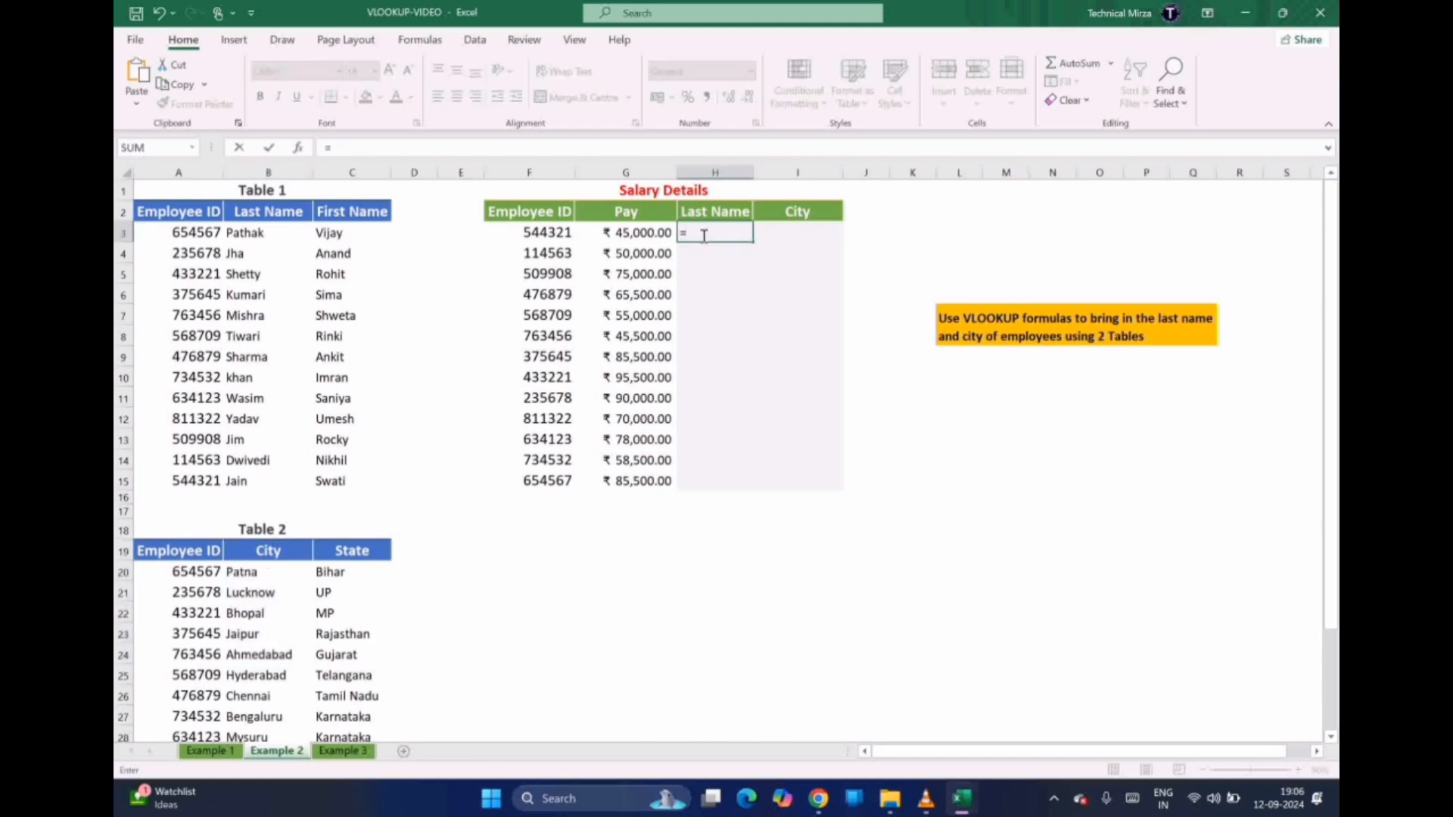
{"action": "type", "text": "VLOOKUP"}
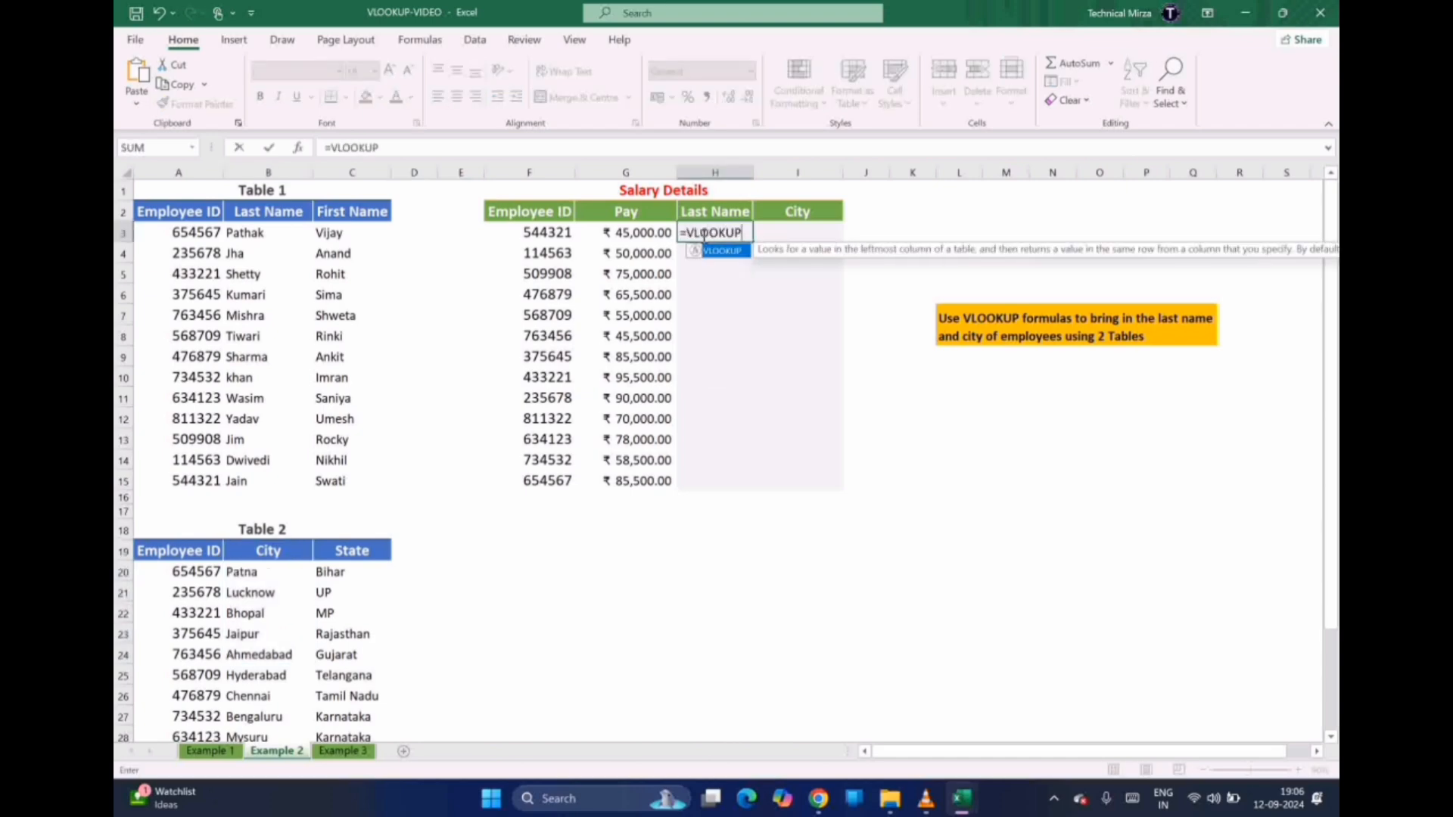
{"action": "type", "text": "("}
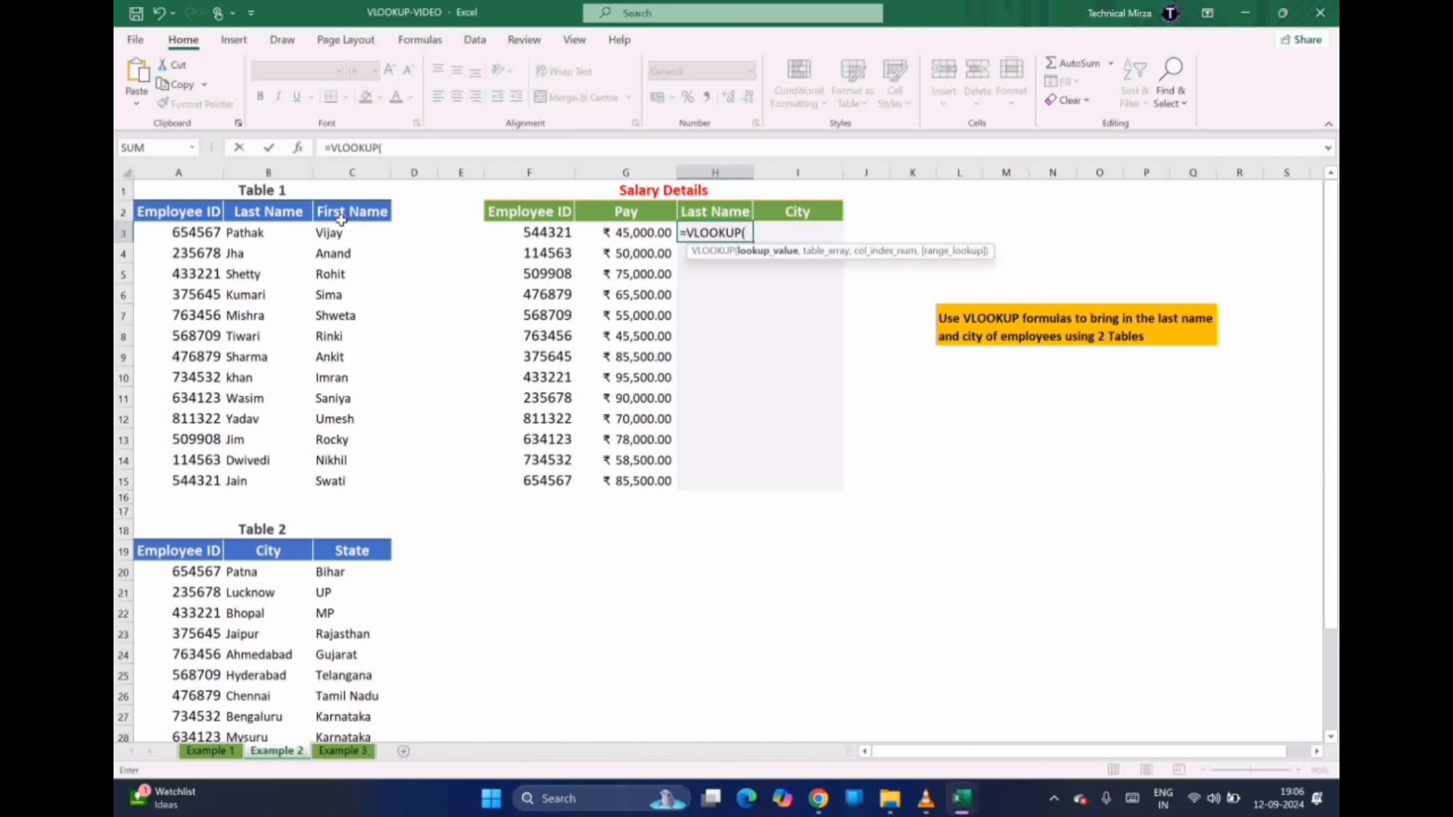
{"action": "left_click", "coordinate": [538, 232]}
{"action": "type", "text": ","}
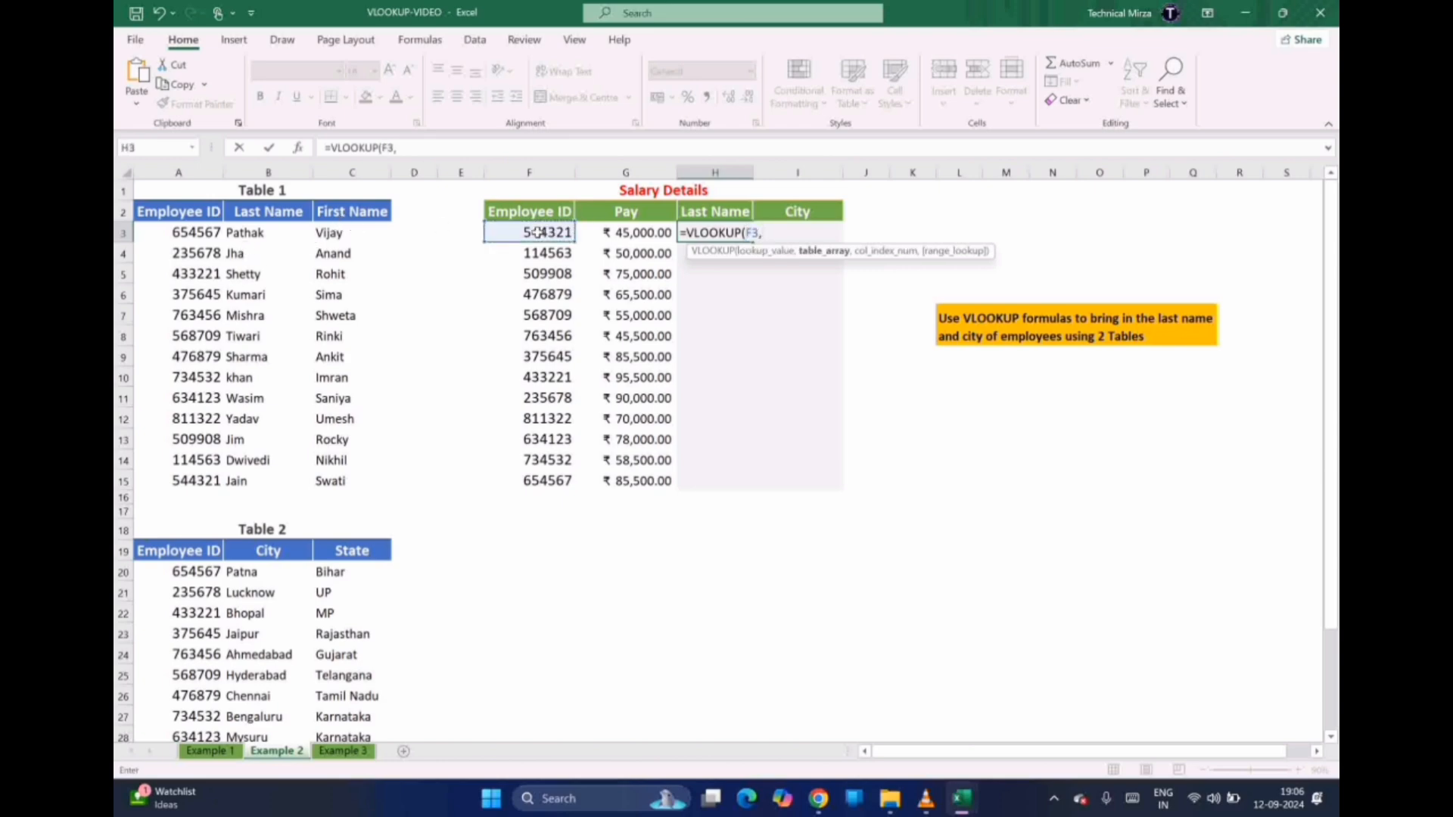
{"action": "left_click", "coordinate": [170, 210]}
{"action": "left_click_drag", "start_coordinate": [169, 210], "coordinate": [351, 475]}
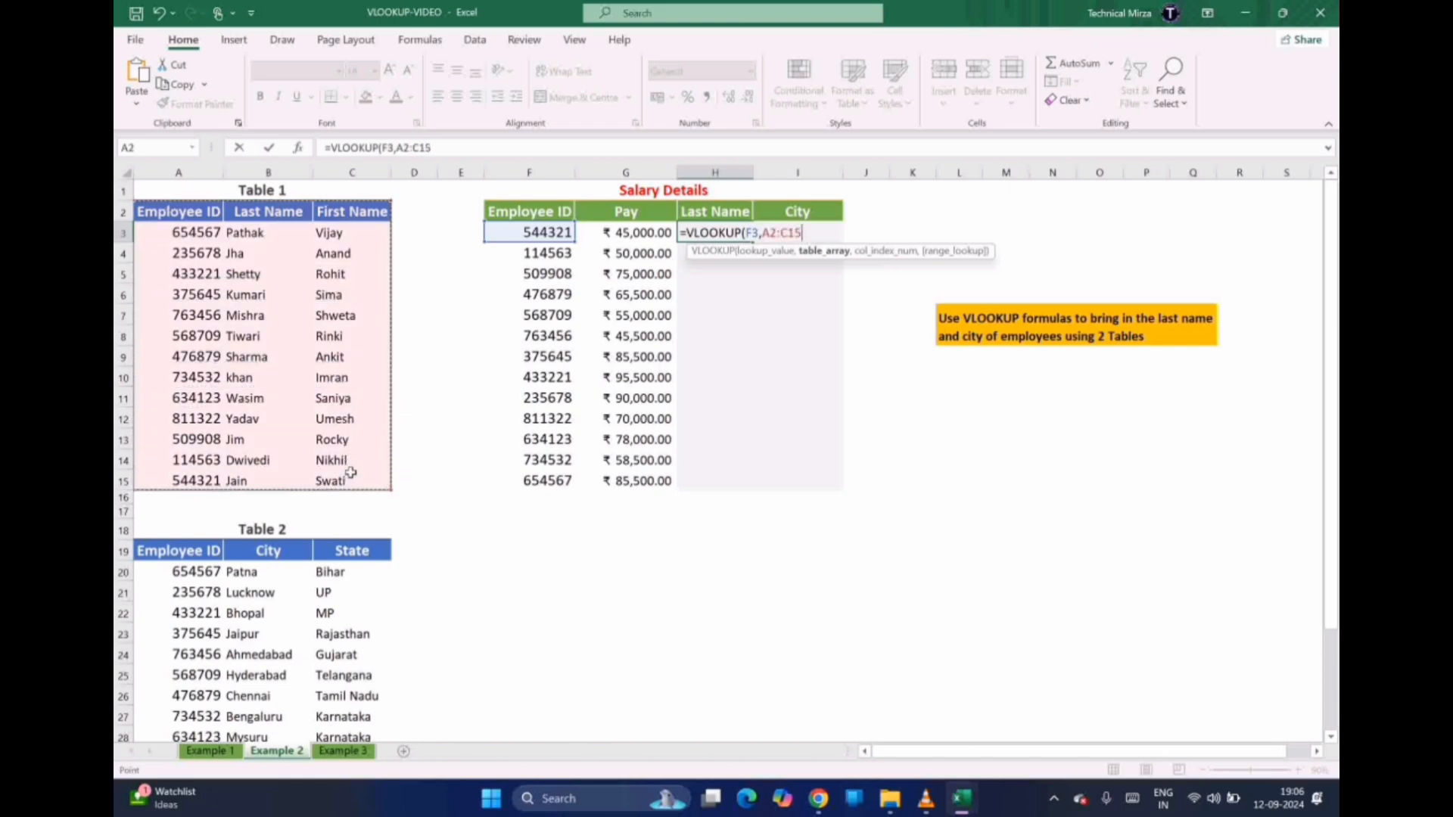
{"action": "left_click", "coordinate": [773, 233]}
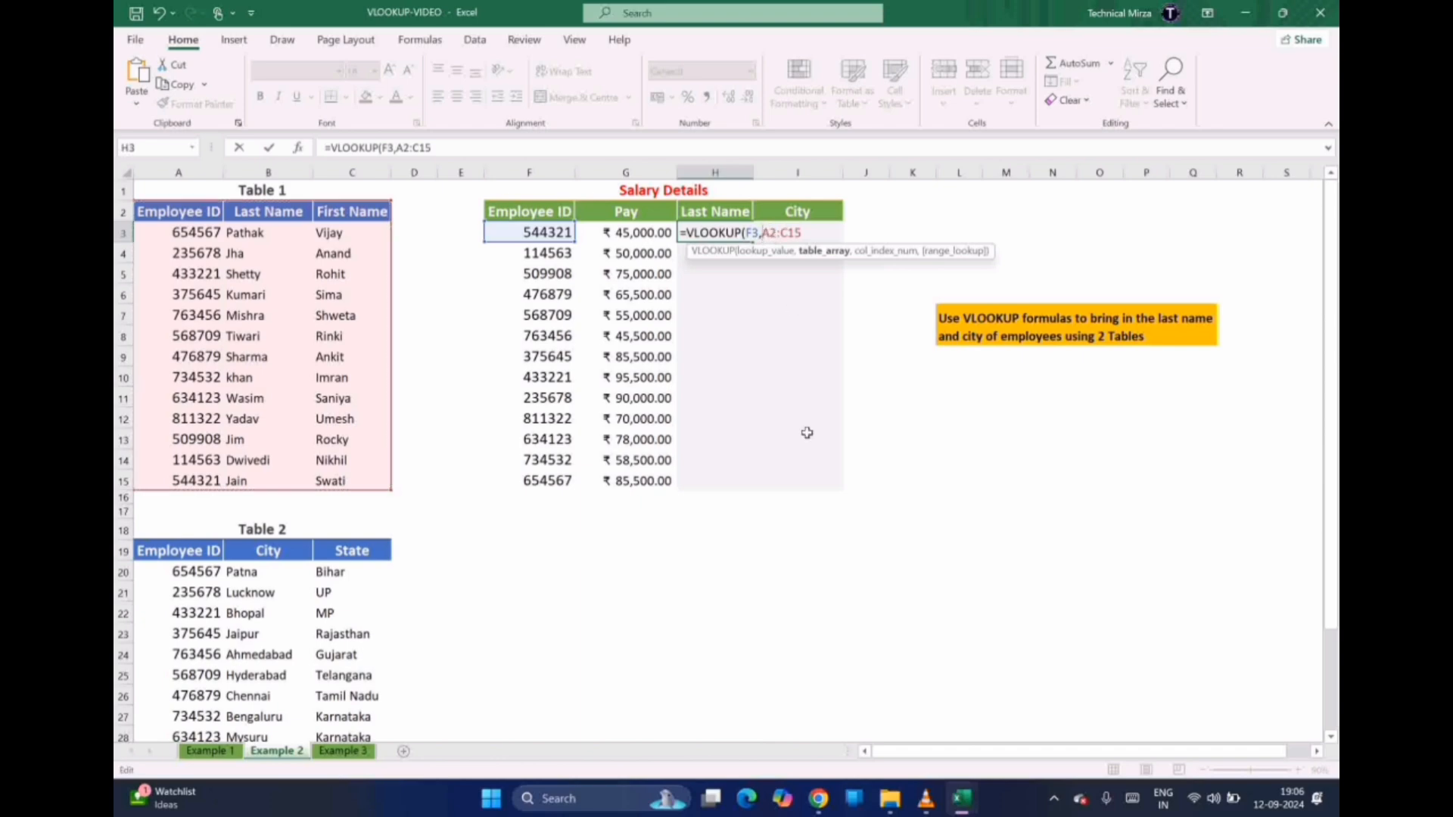
{"action": "type", "text": "$"}
{"action": "key", "text": "Right"}
{"action": "type", "text": "$"}
{"action": "key", "text": "Right"}
{"action": "key", "text": "Right"}
{"action": "key", "text": "Right"}
{"action": "type", "text": "$"}
{"action": "type", "text": "$"}
{"action": "type", "text": ","}
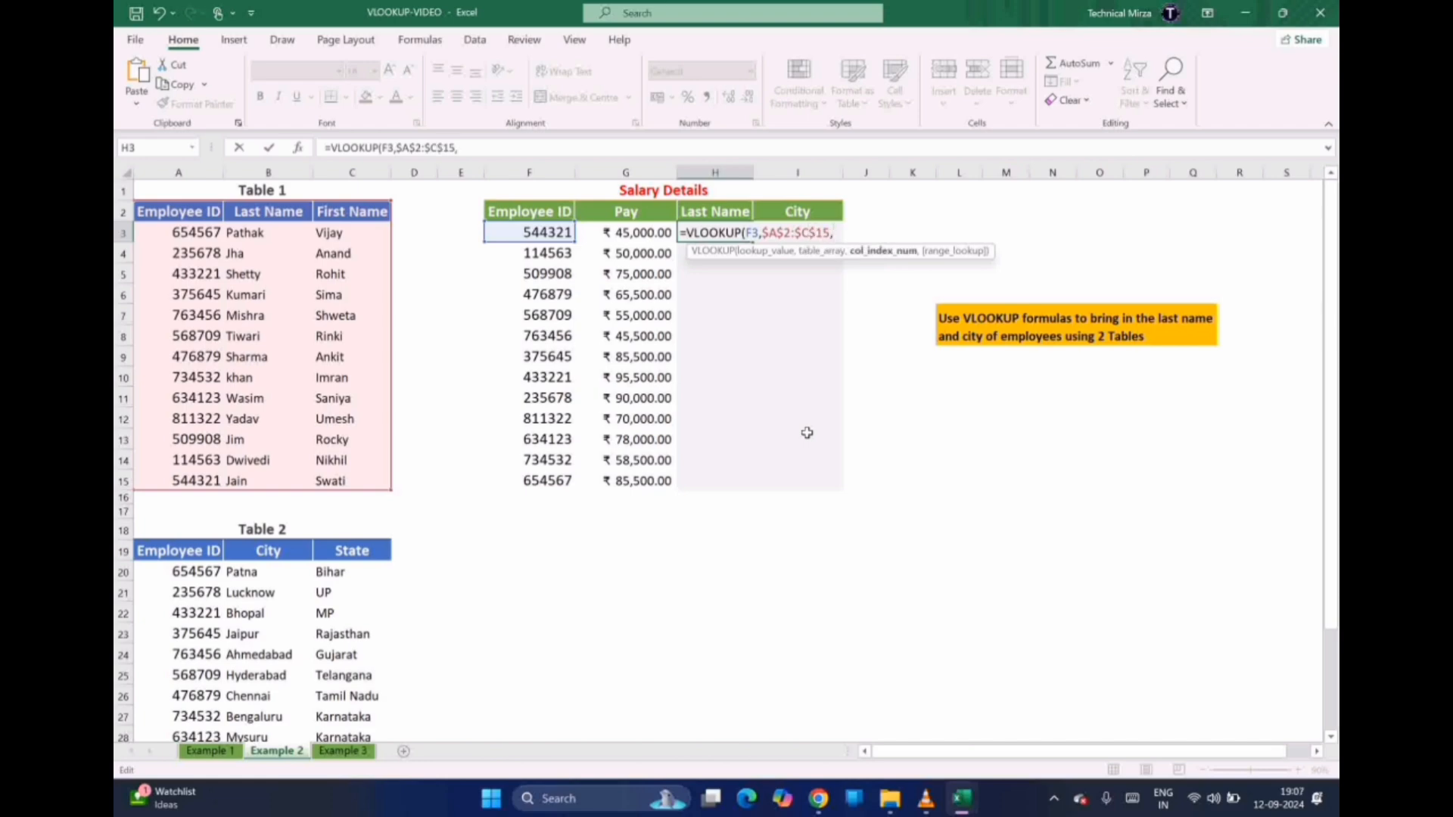
{"action": "type", "text": "2,FAL"}
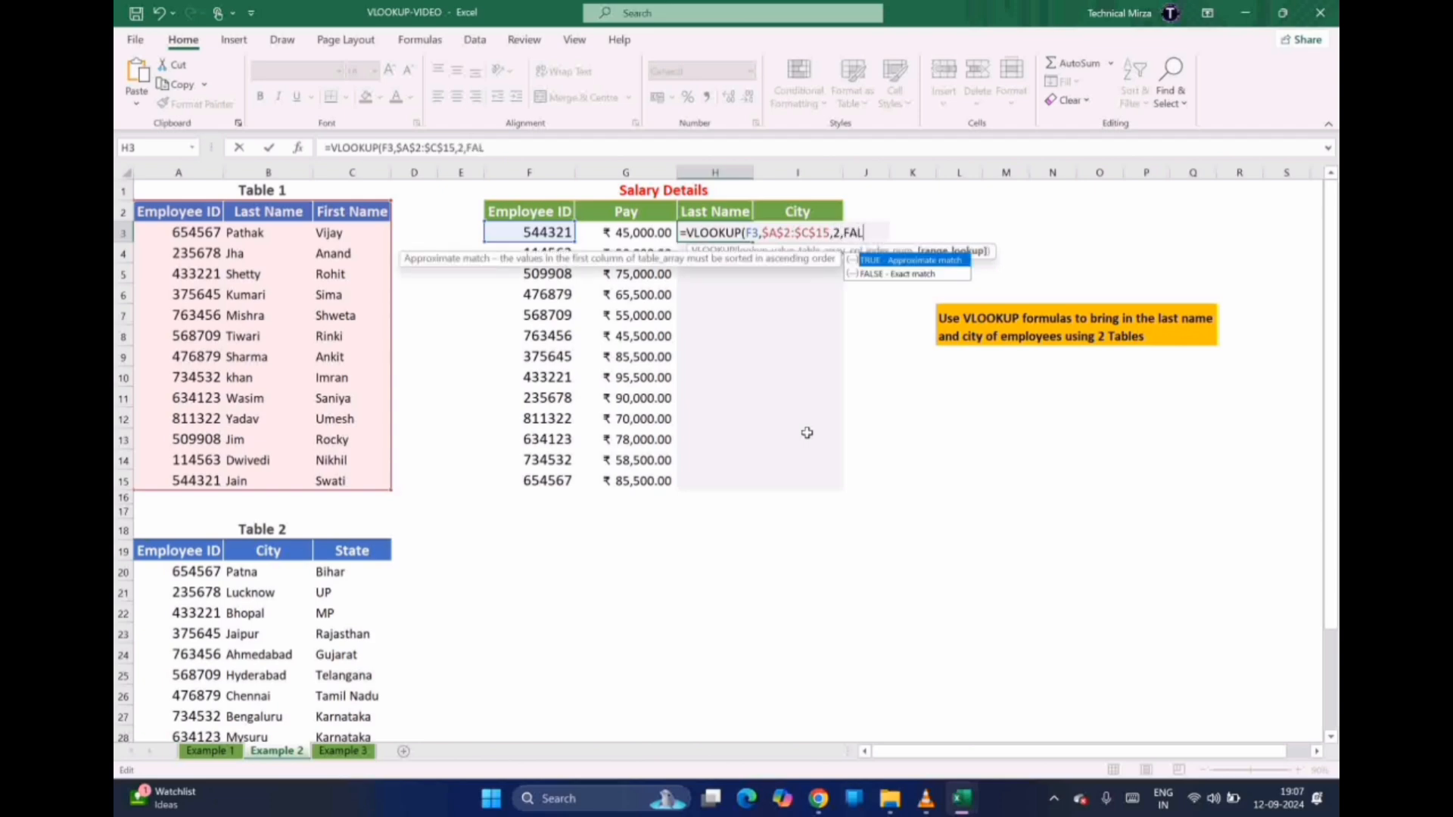
{"action": "type", "text": "SE)"}
{"action": "key", "text": "Return"}
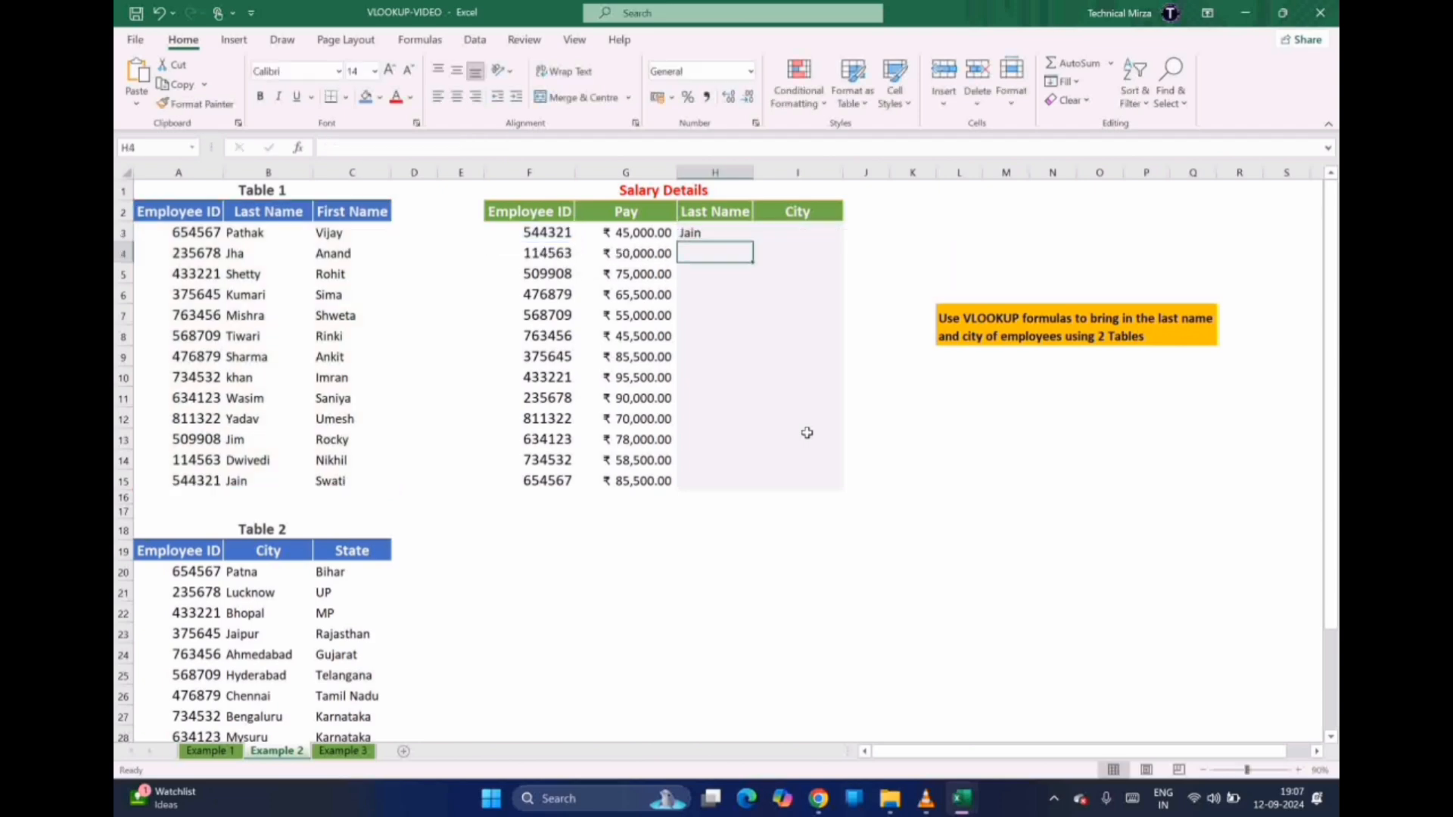
Fill H3's last-name formula down through H15, Jain through Pathak
{"action": "left_click", "coordinate": [704, 232]}
{"action": "left_click_drag", "start_coordinate": [750, 246], "coordinate": [750, 496]}
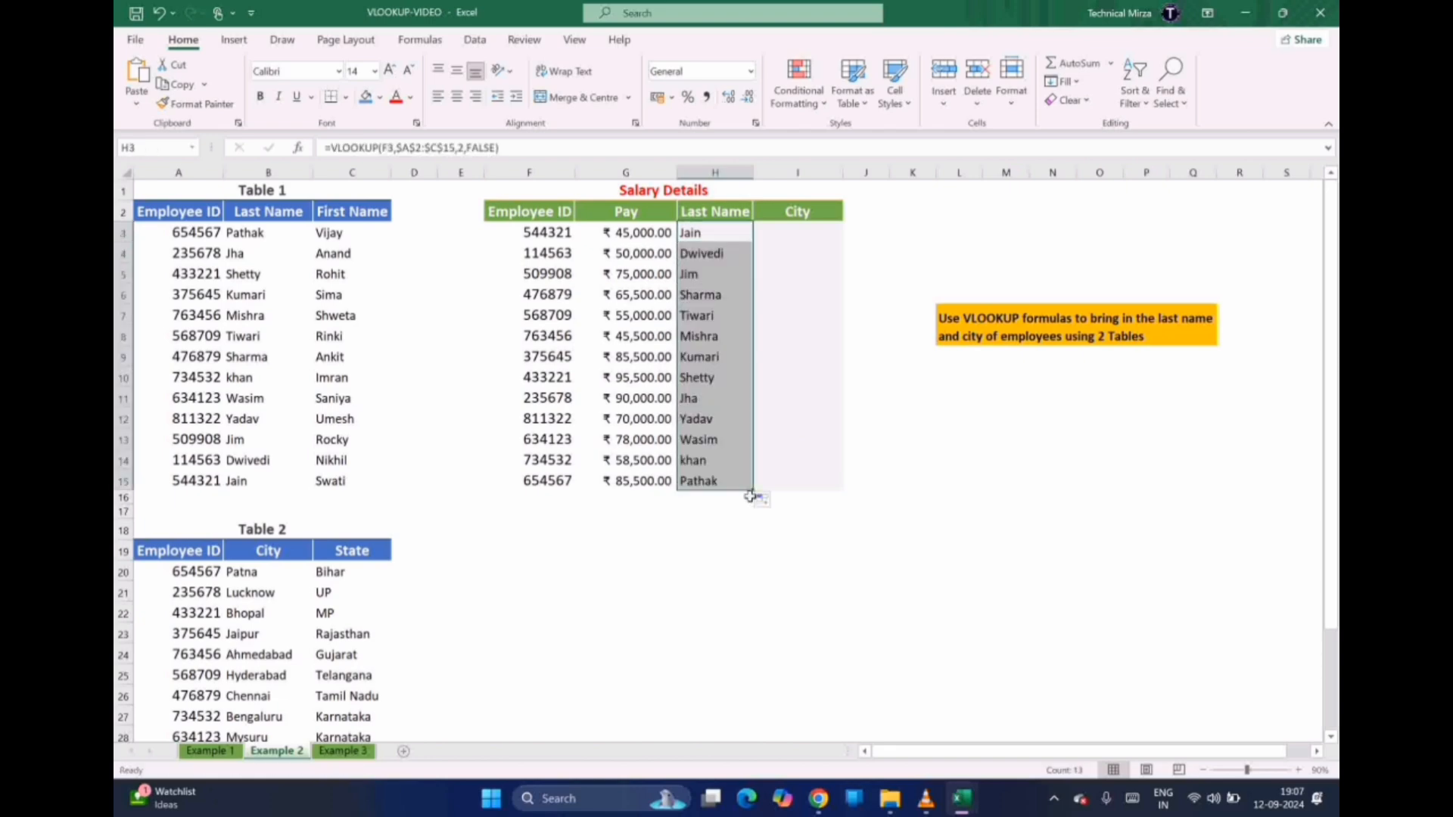
{"action": "left_click", "coordinate": [778, 230]}
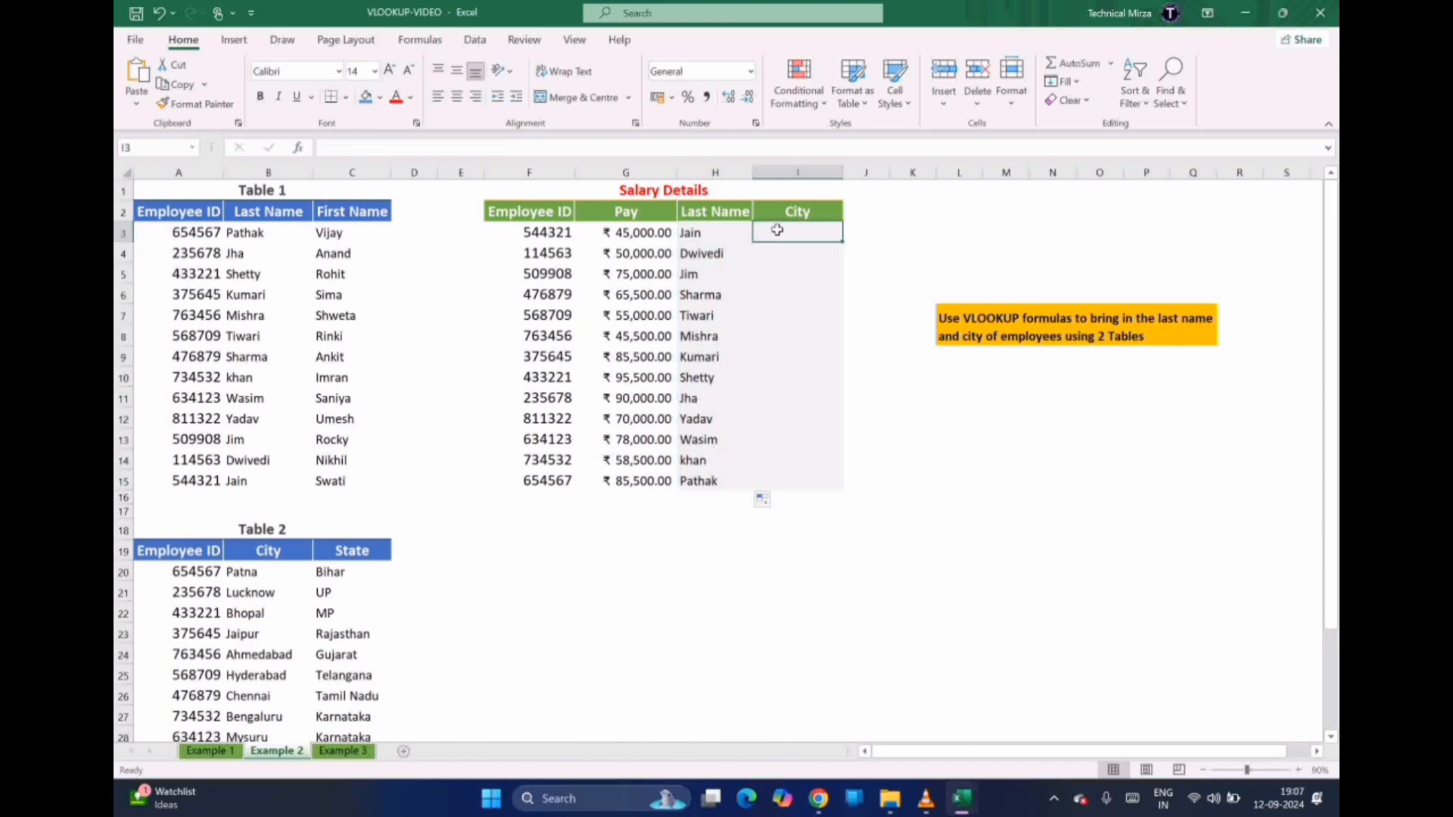
Start a VLOOKUP in I3 with F3 as lookup value and Table 2 as the range
{"action": "type", "text": "="}
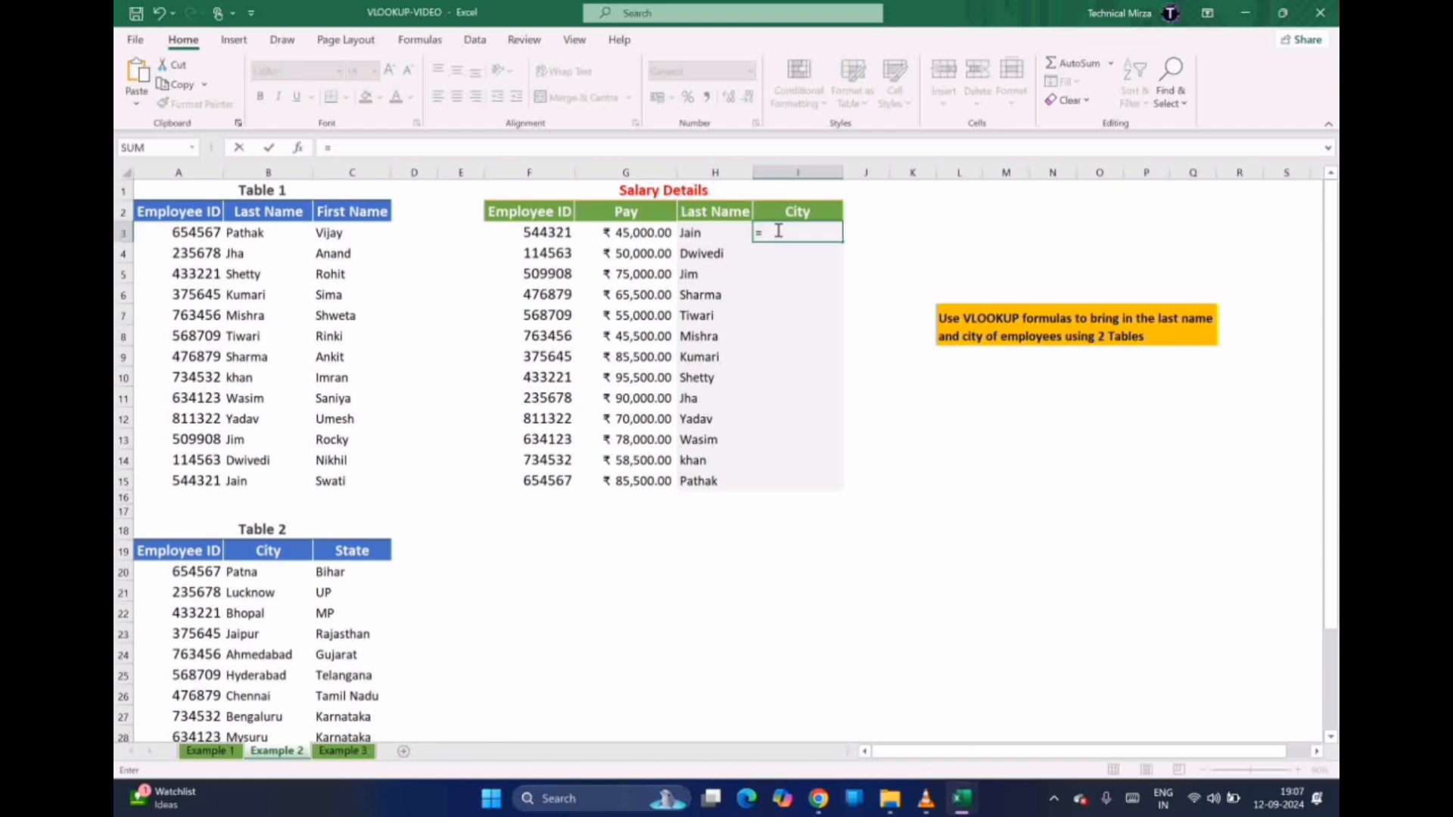
{"action": "type", "text": "VLOOK"}
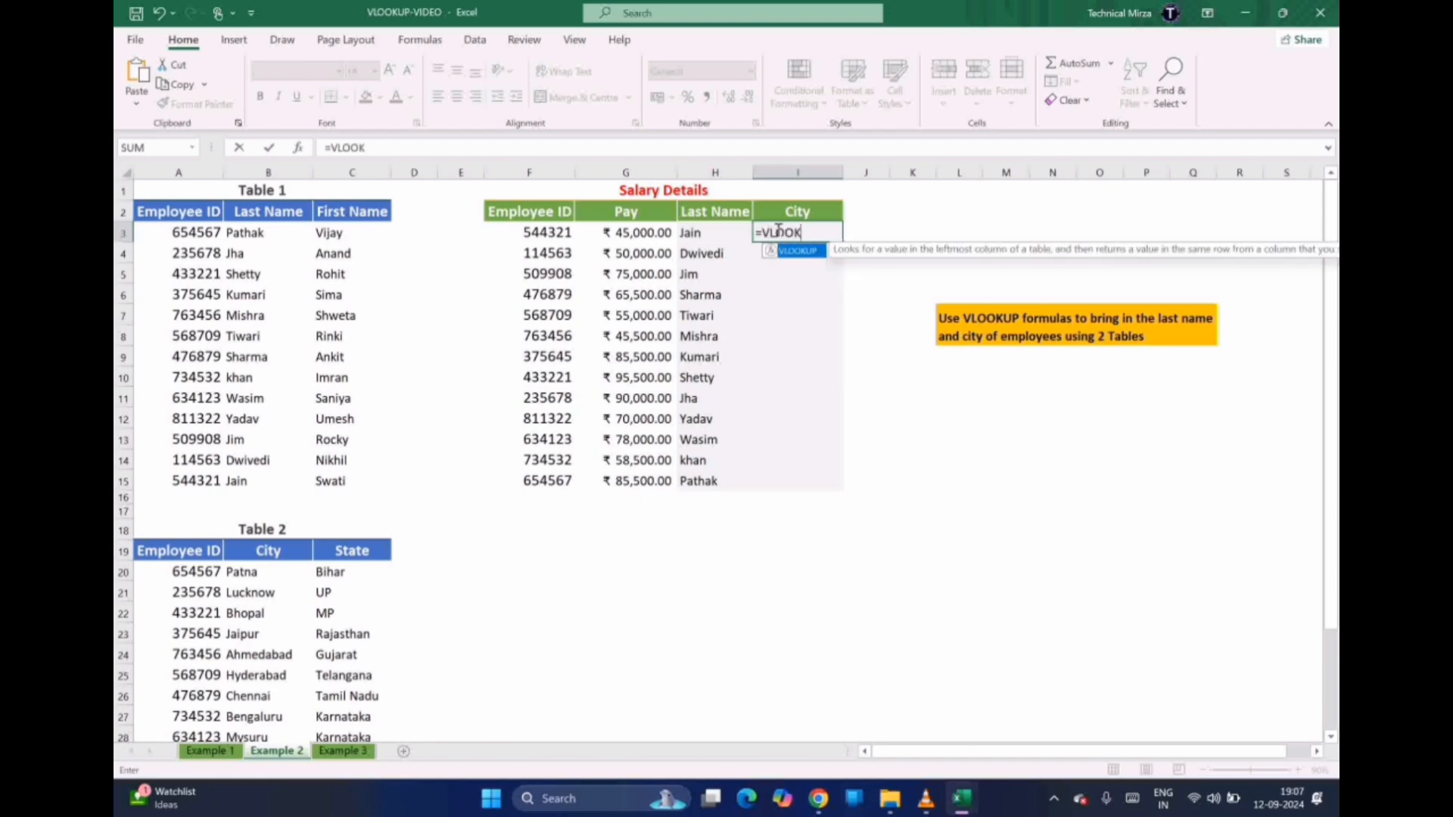
{"action": "type", "text": "UP("}
{"action": "left_click", "coordinate": [535, 234]}
{"action": "type", "text": ","}
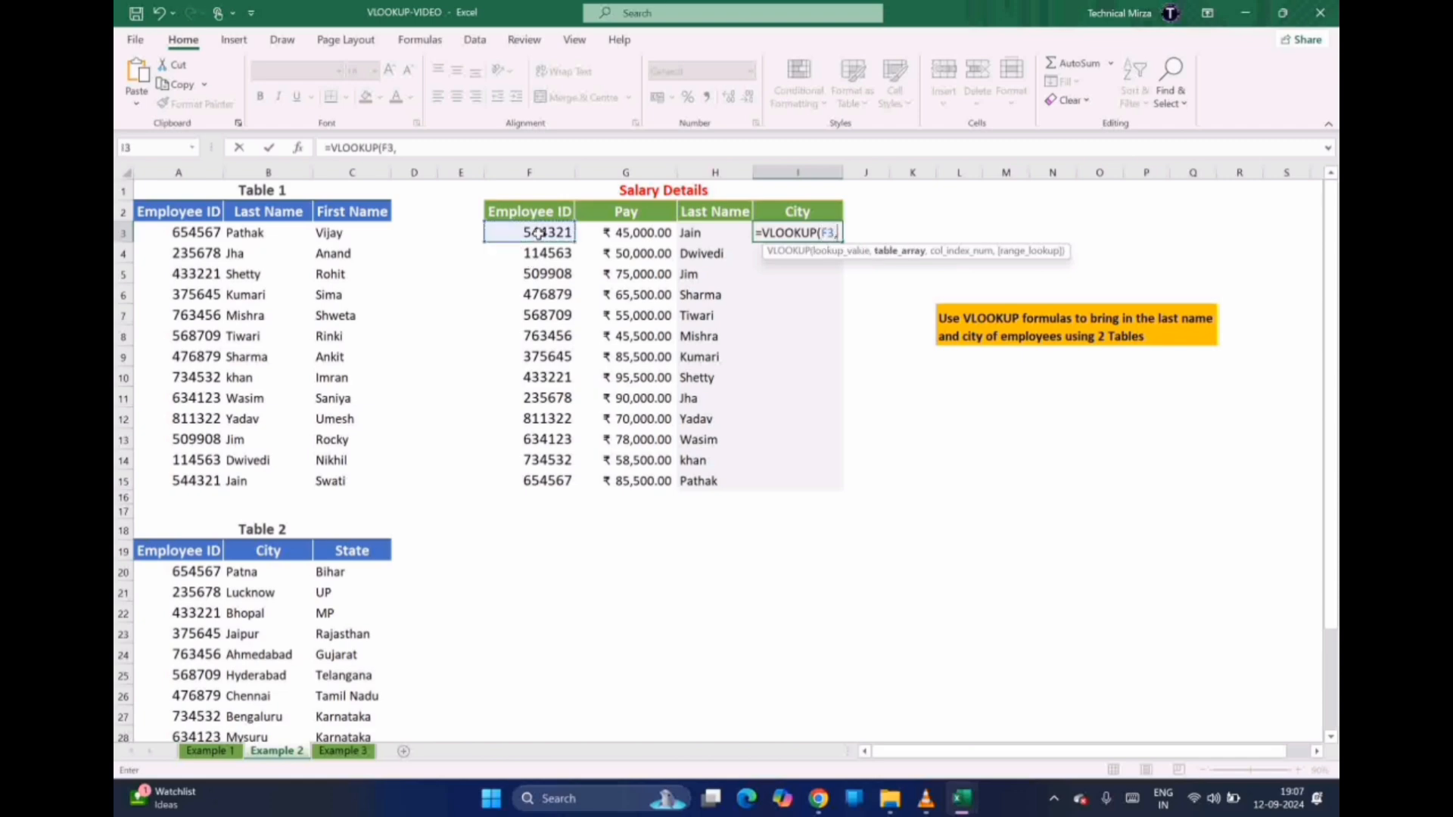
{"action": "left_click_drag", "start_coordinate": [152, 551], "coordinate": [345, 696]}
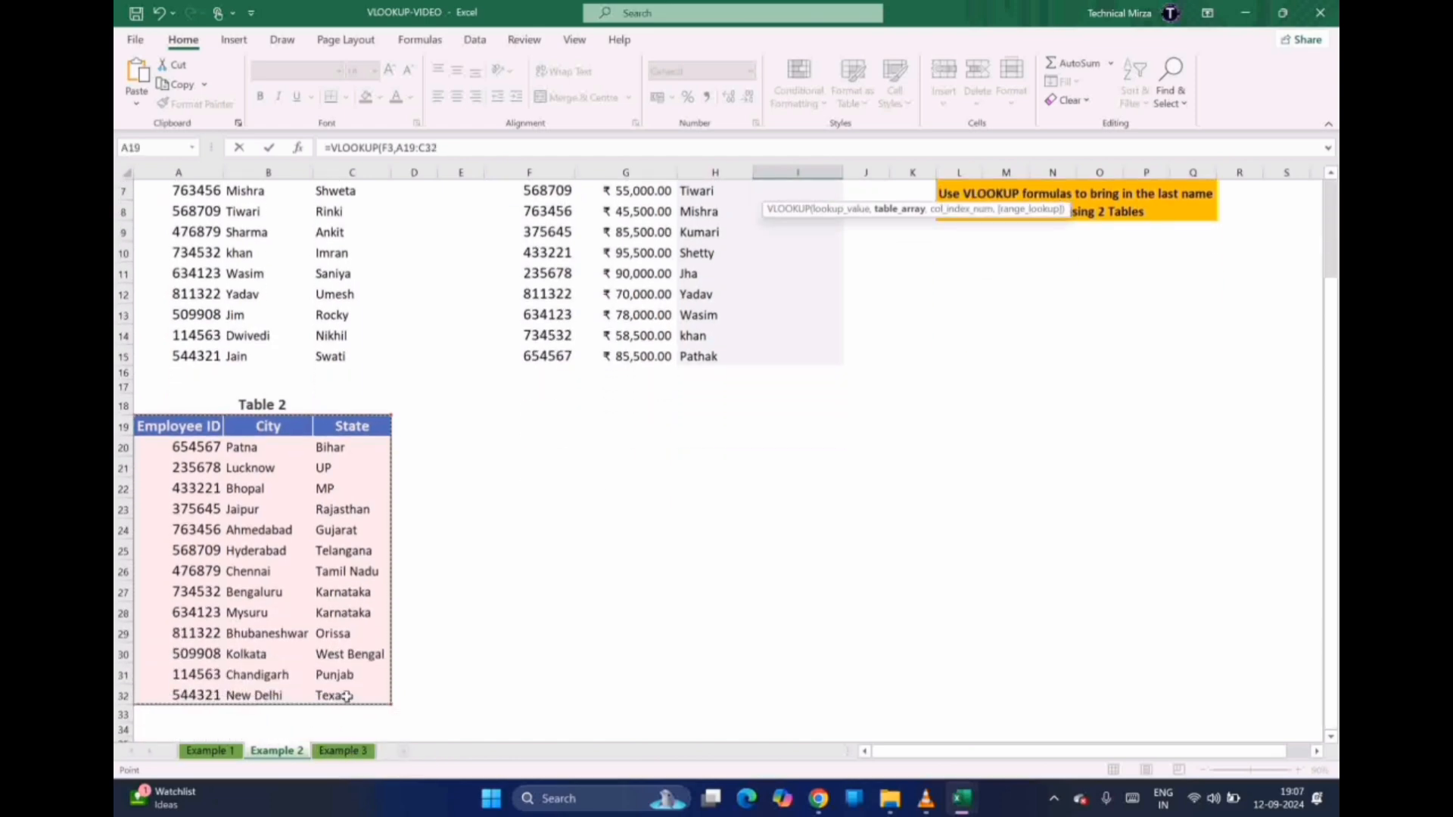
{"action": "scroll", "coordinate": [1334, 287], "scroll_direction": "up", "scroll_amount": 2}
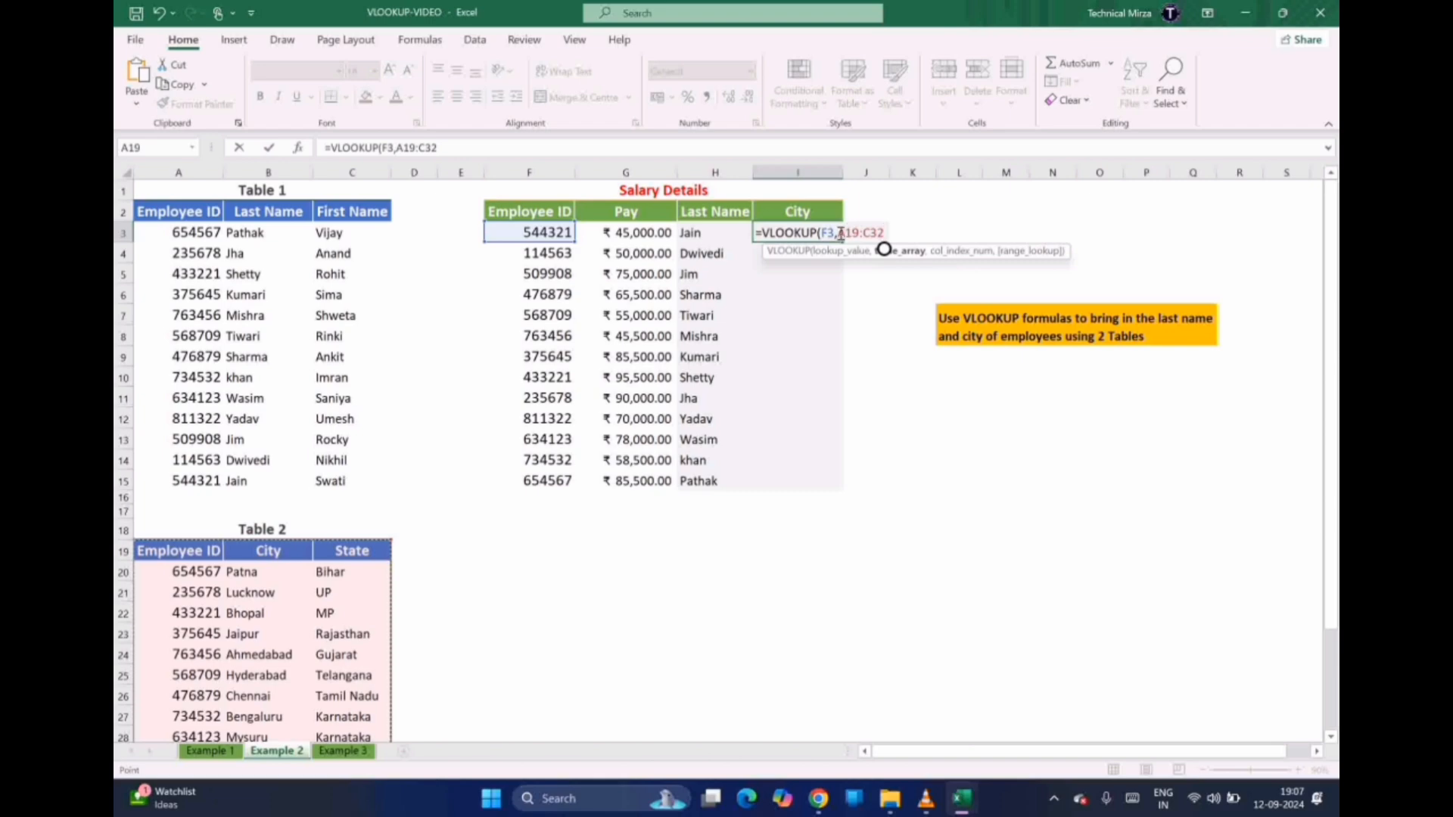
Make the range $A$19:$C$32 and finish with column 2 and FALSE, showing New Delhi
{"action": "left_click", "coordinate": [839, 233]}
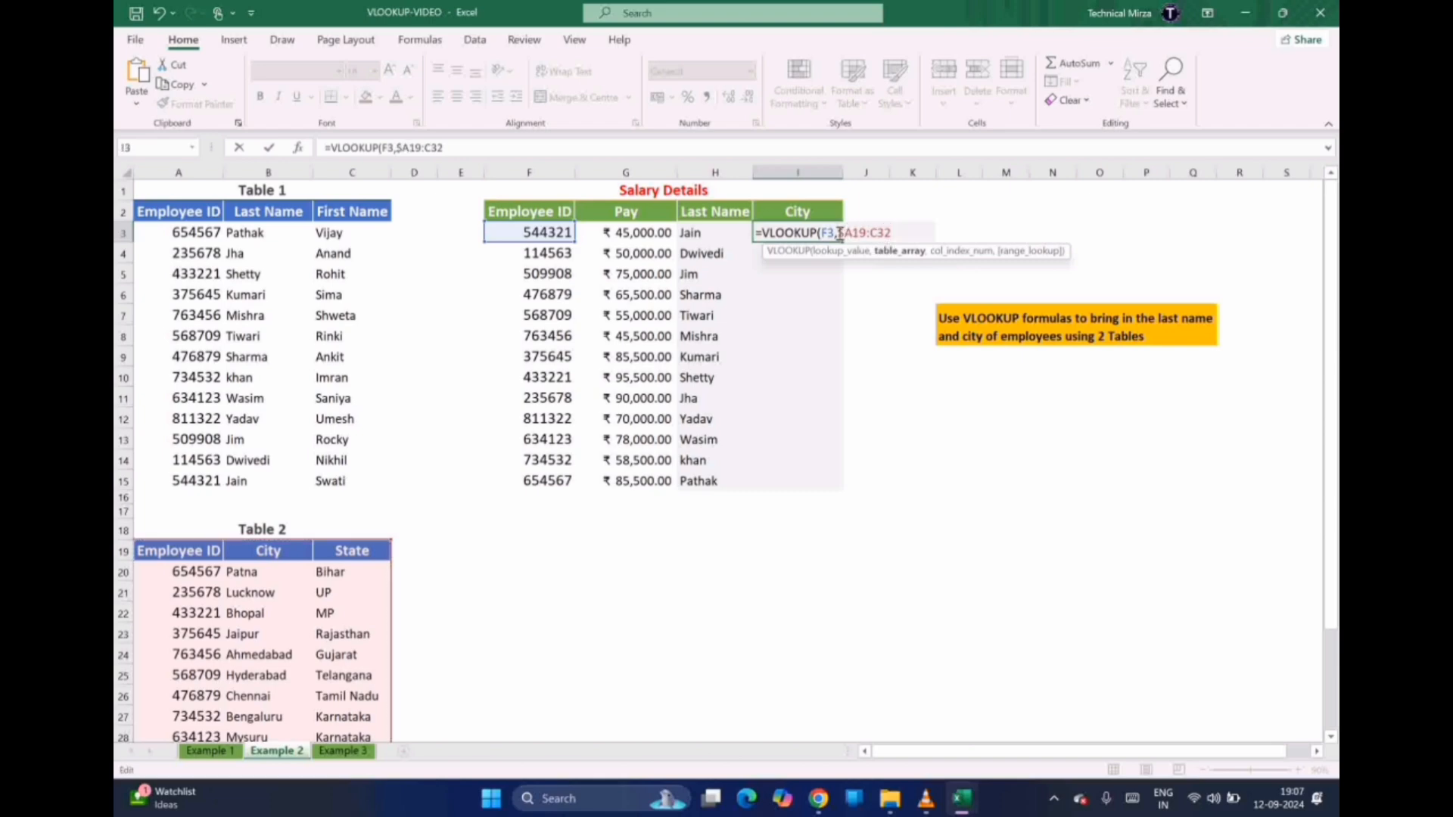
{"action": "type", "text": "$"}
{"action": "key", "text": "Right"}
{"action": "type", "text": "$"}
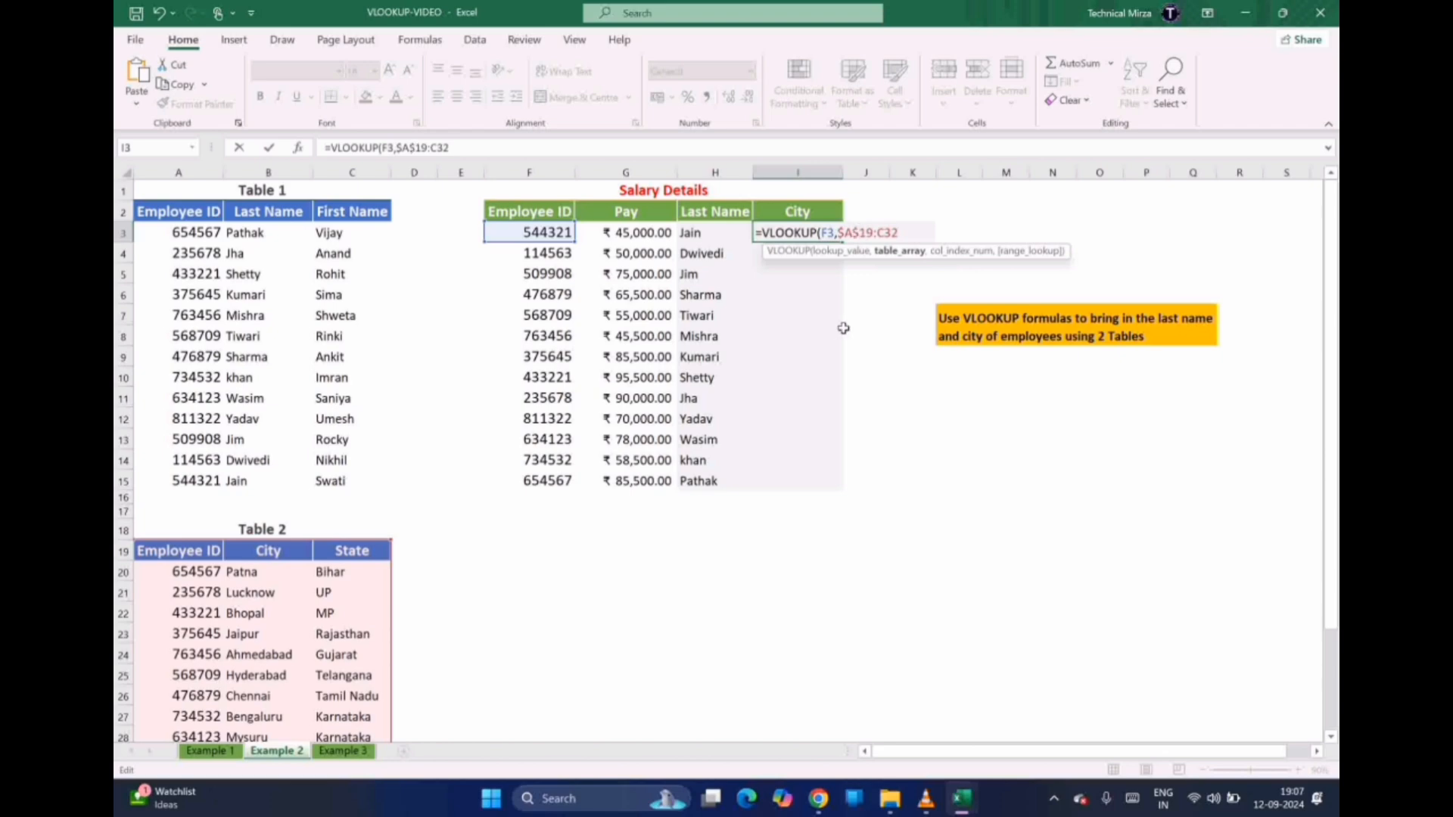
{"action": "left_click", "coordinate": [880, 232]}
{"action": "type", "text": "$"}
{"action": "left_click", "coordinate": [893, 232]}
{"action": "type", "text": "$C$32"}
{"action": "type", "text": ","}
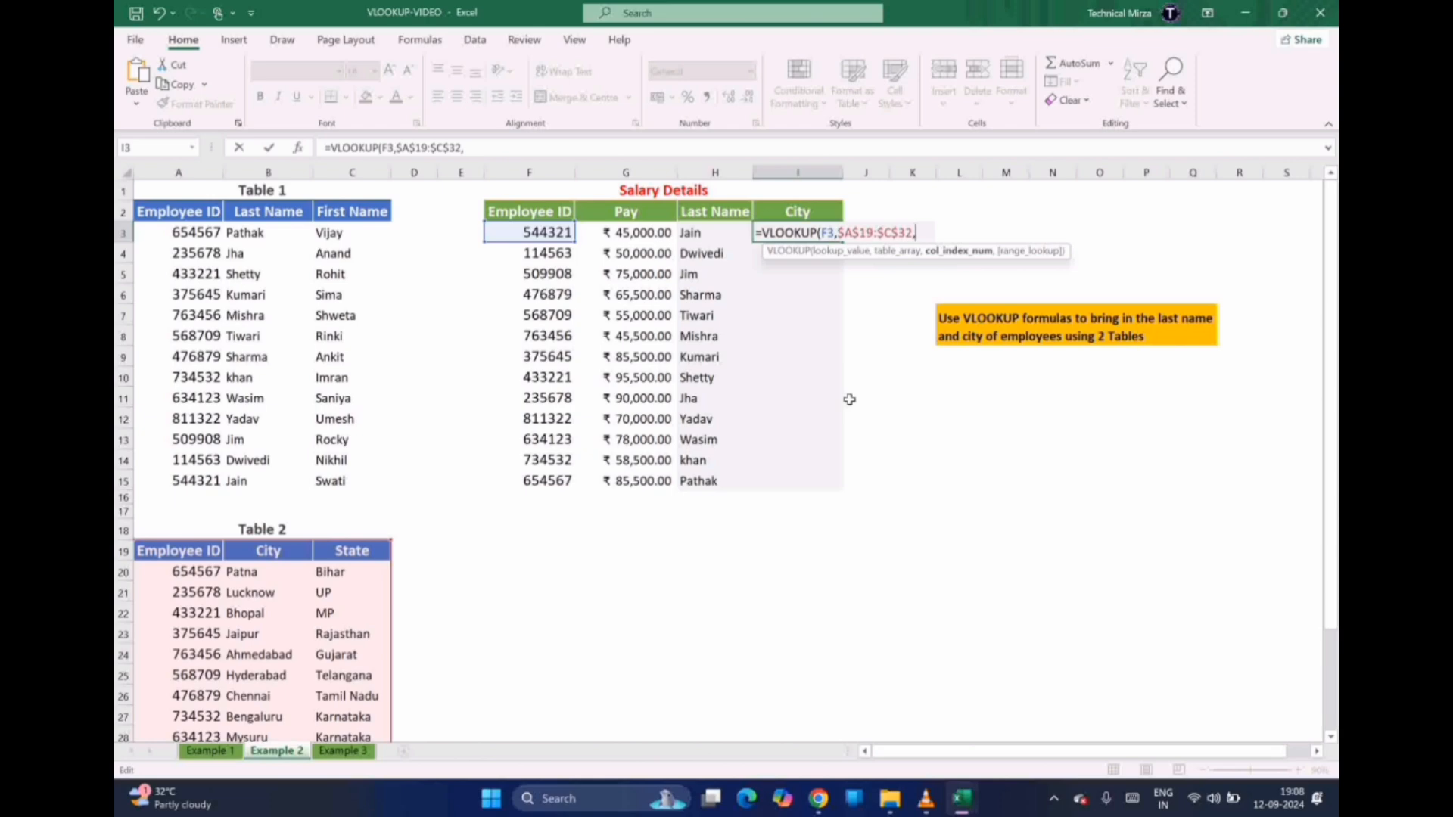
{"action": "type", "text": "2,"}
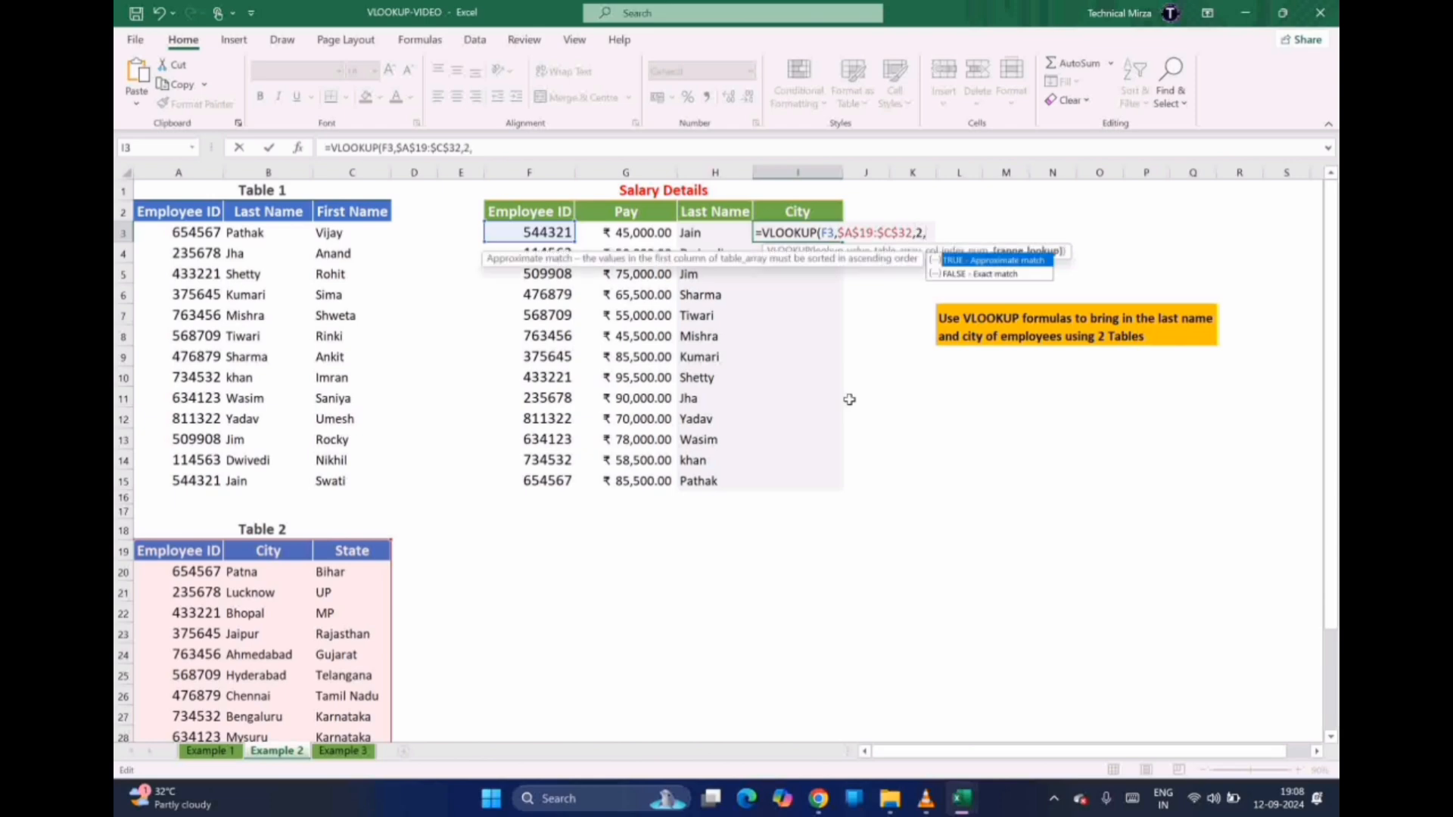
{"action": "type", "text": "fFALSE)"}
{"action": "key", "text": "Return"}
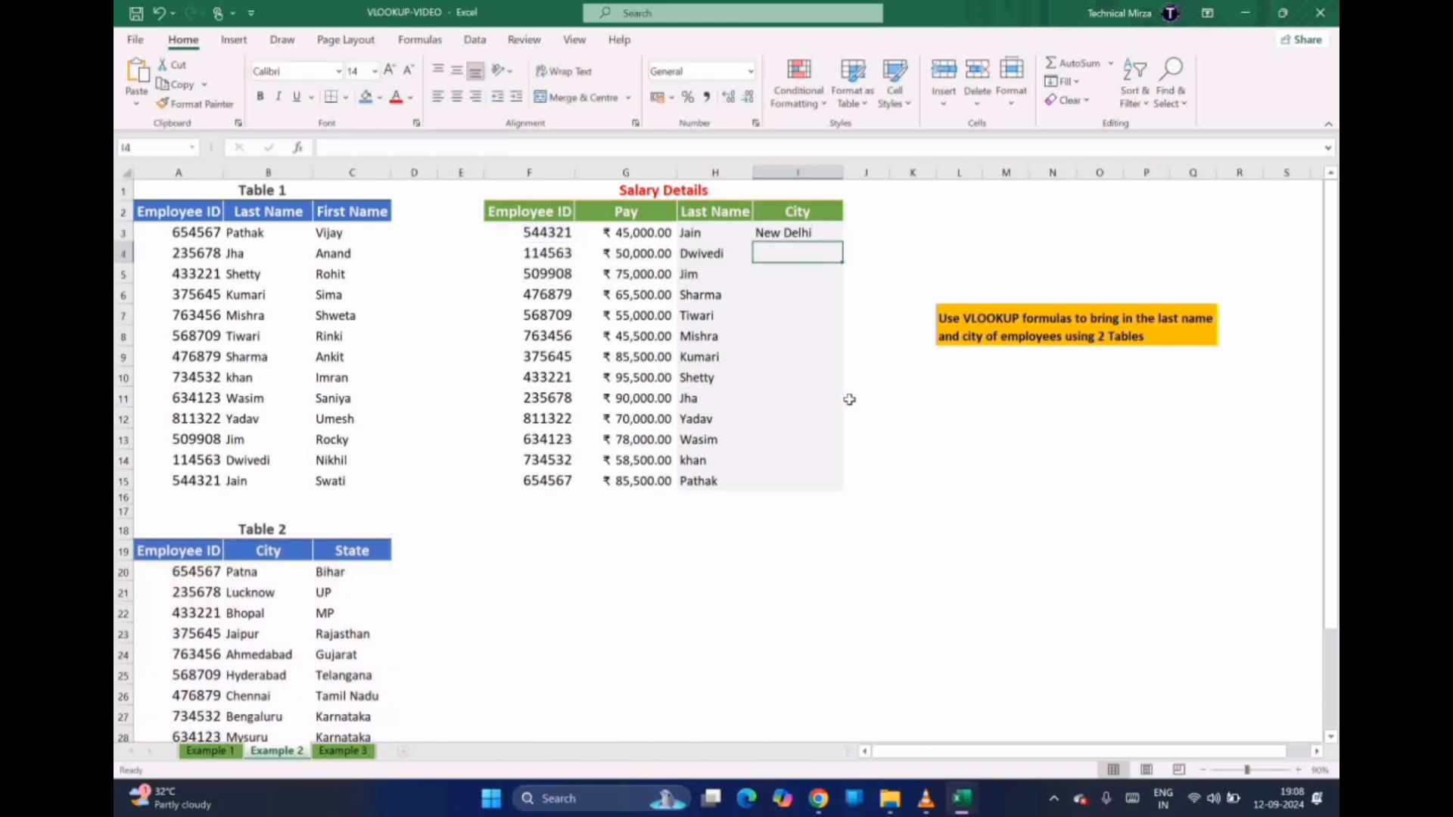
Fill I3's City formula down through I15 so every row shows a city, New Delhi to Patna
{"action": "left_click", "coordinate": [786, 233]}
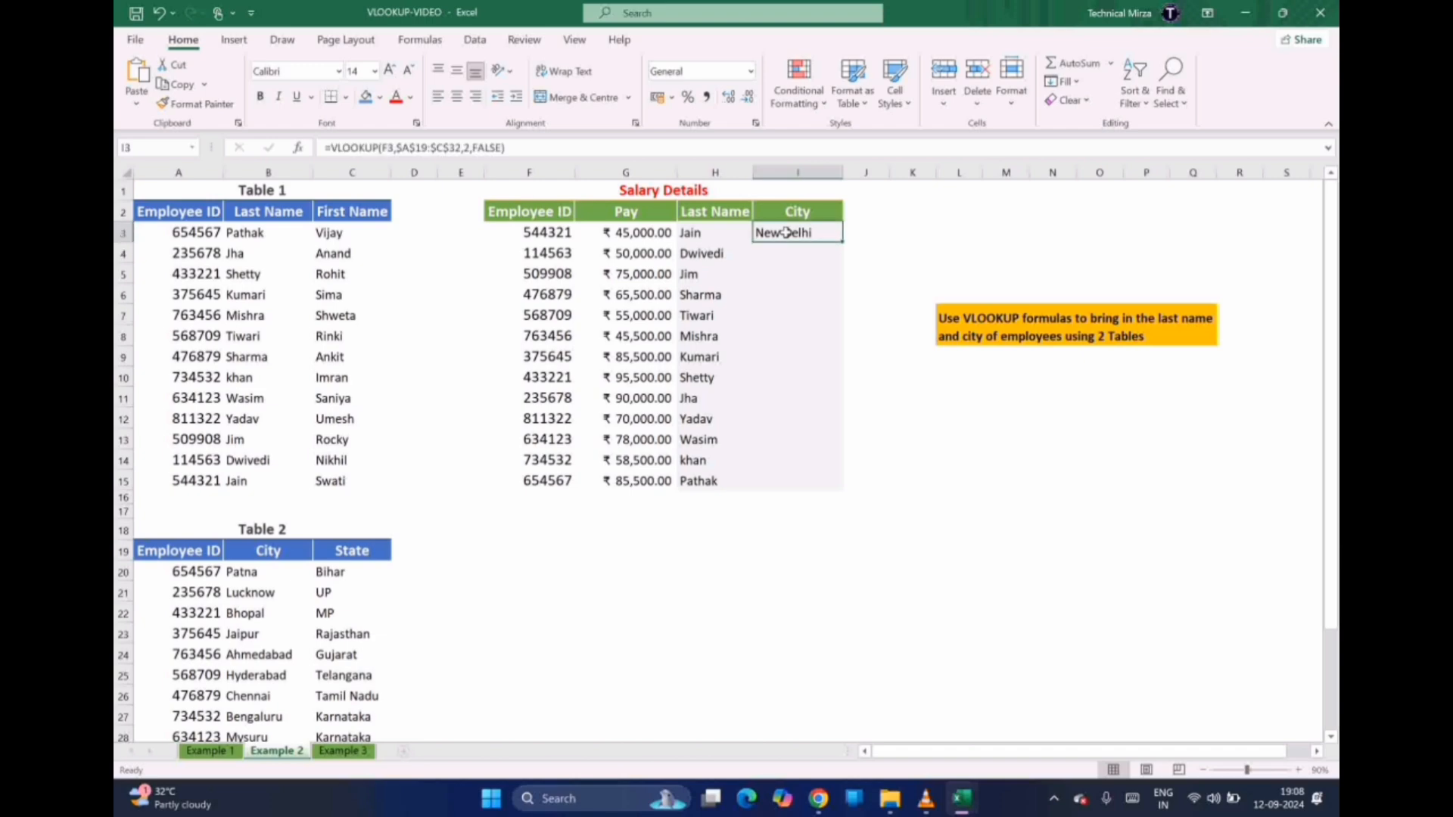
{"action": "left_click_drag", "start_coordinate": [840, 243], "coordinate": [839, 490]}
{"action": "left_click", "coordinate": [662, 569]}
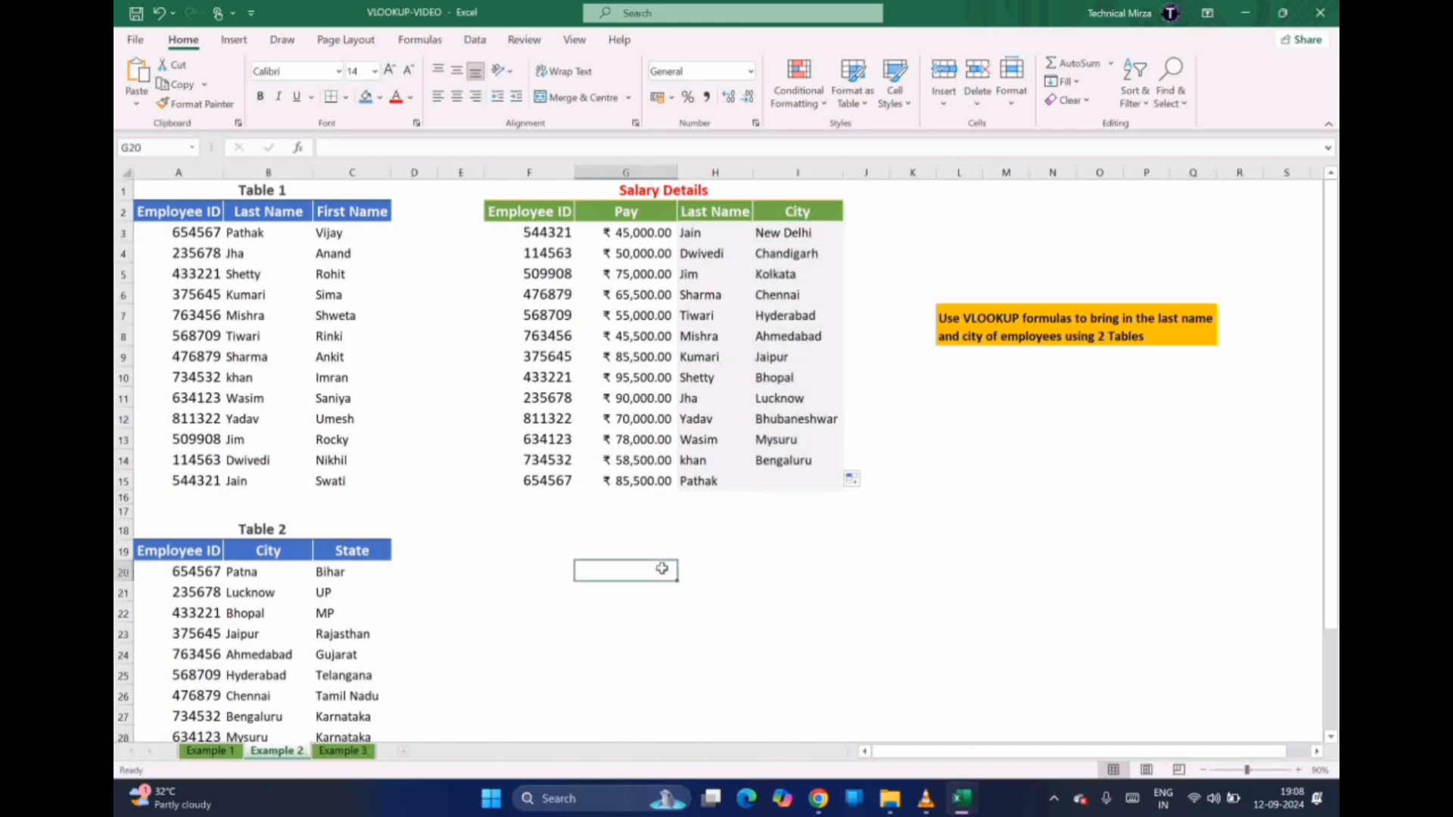
{"action": "left_click", "coordinate": [810, 456]}
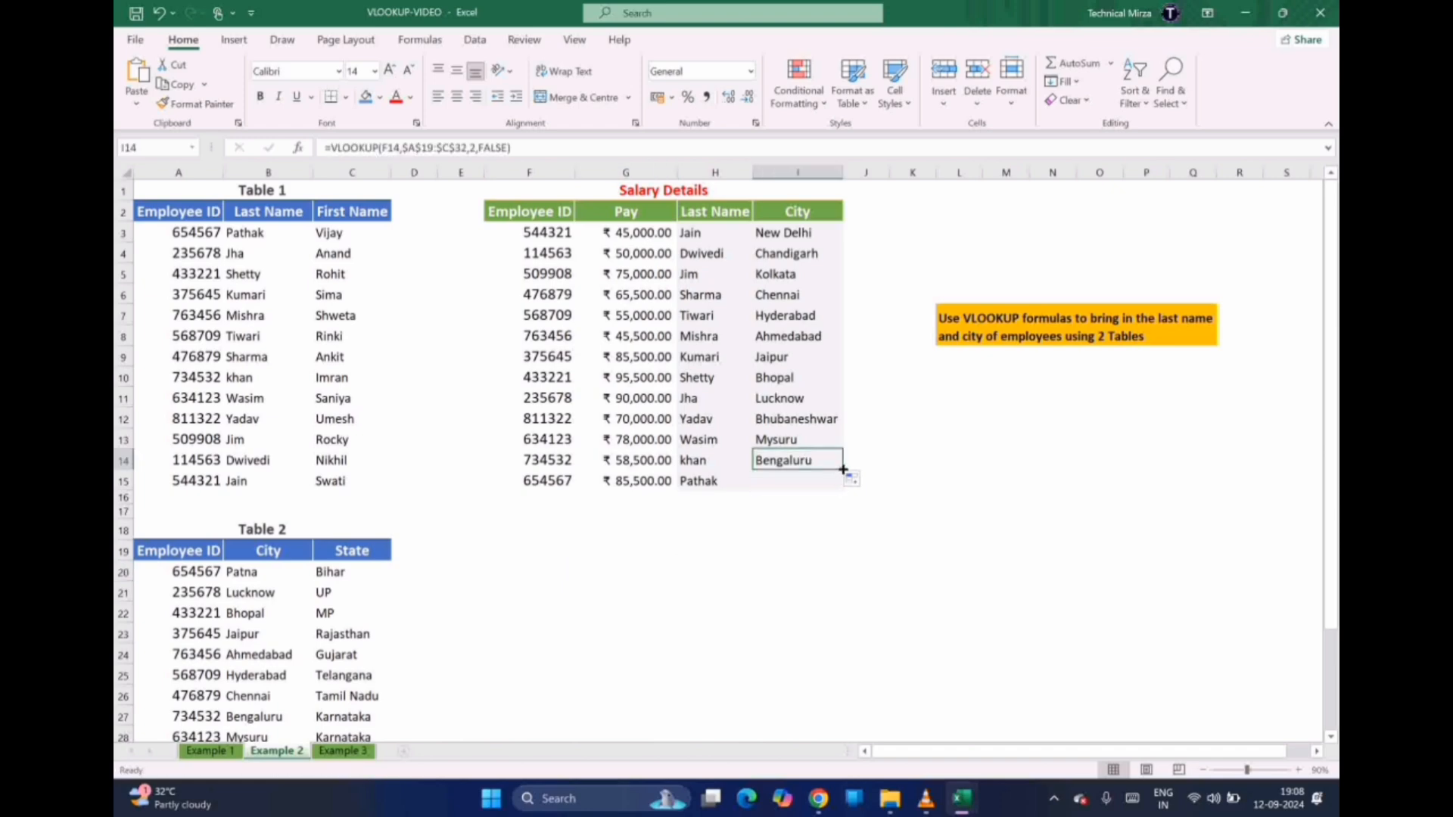
{"action": "left_click_drag", "start_coordinate": [840, 473], "coordinate": [843, 483]}
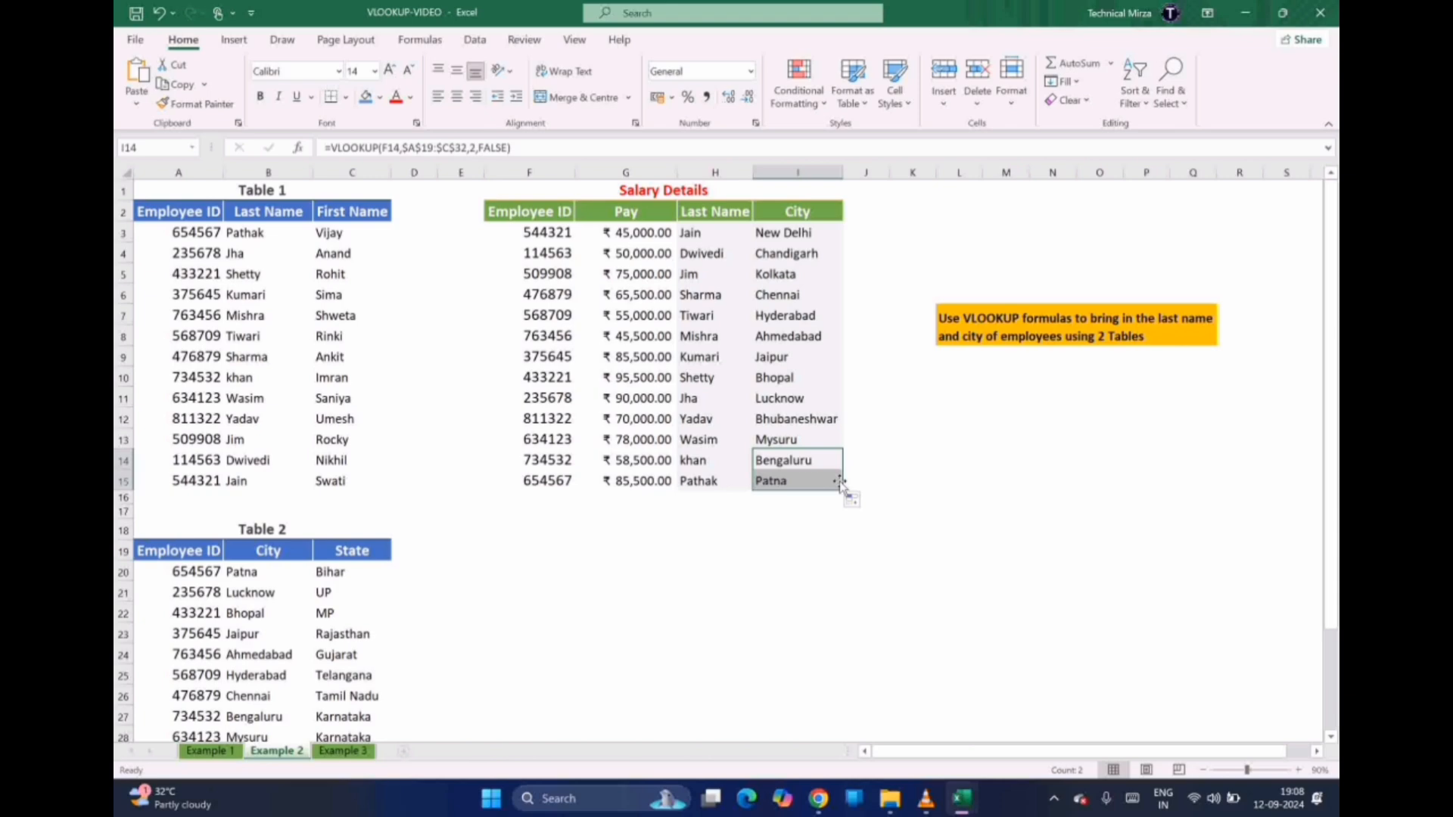
{"action": "left_click", "coordinate": [742, 568]}
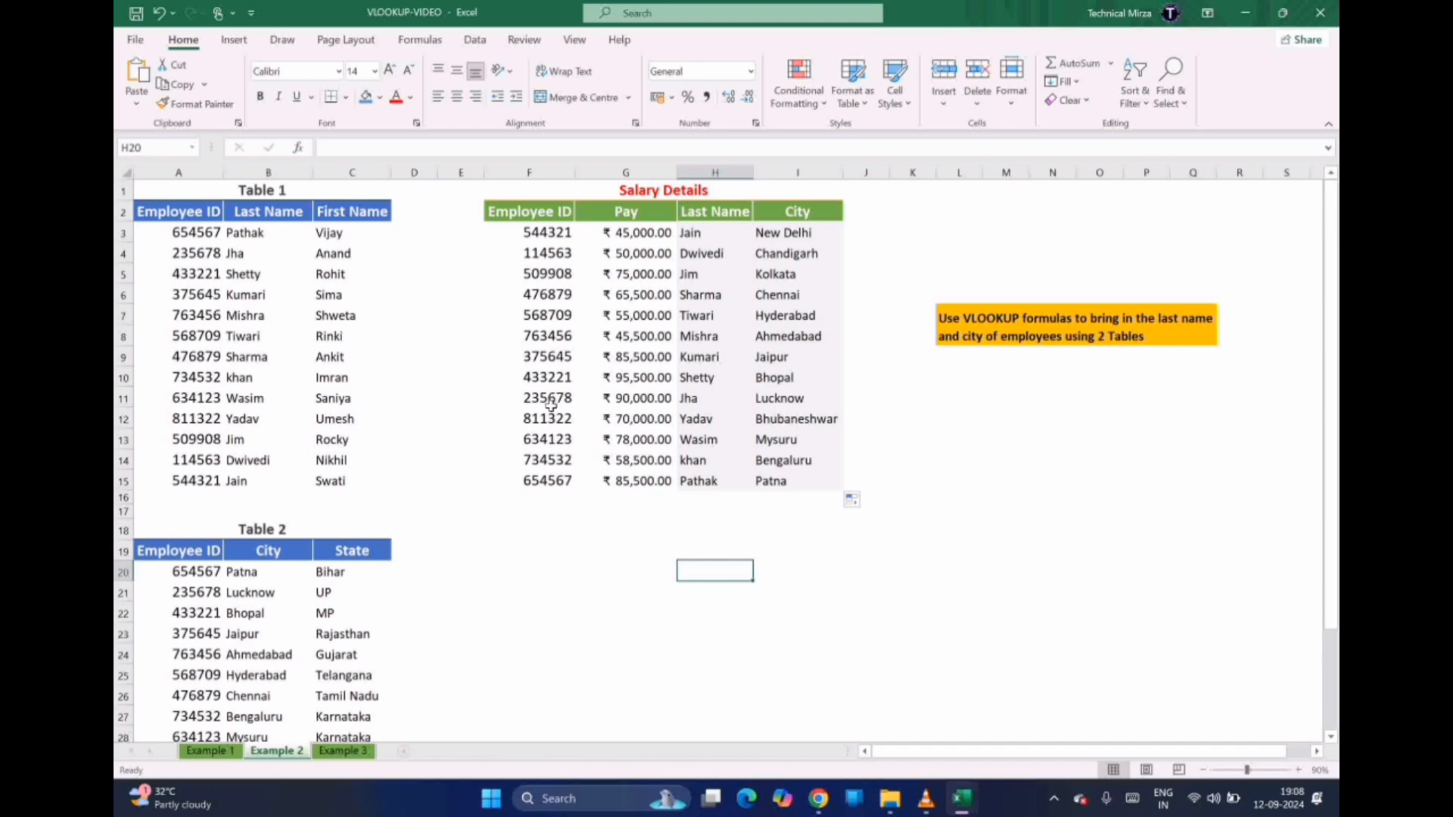
{"action": "left_click", "coordinate": [692, 402]}
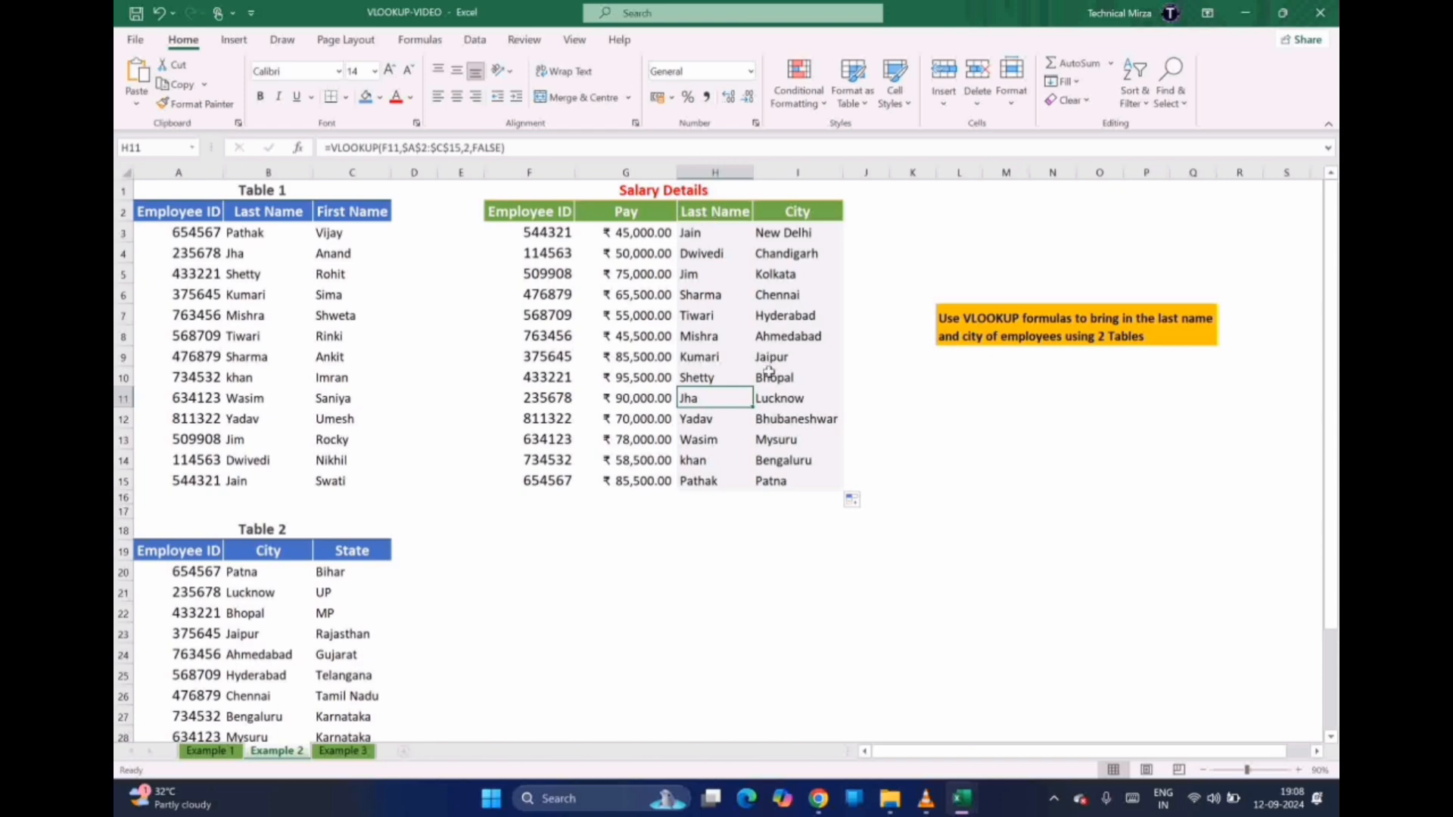
{"action": "left_click", "coordinate": [1202, 769]}
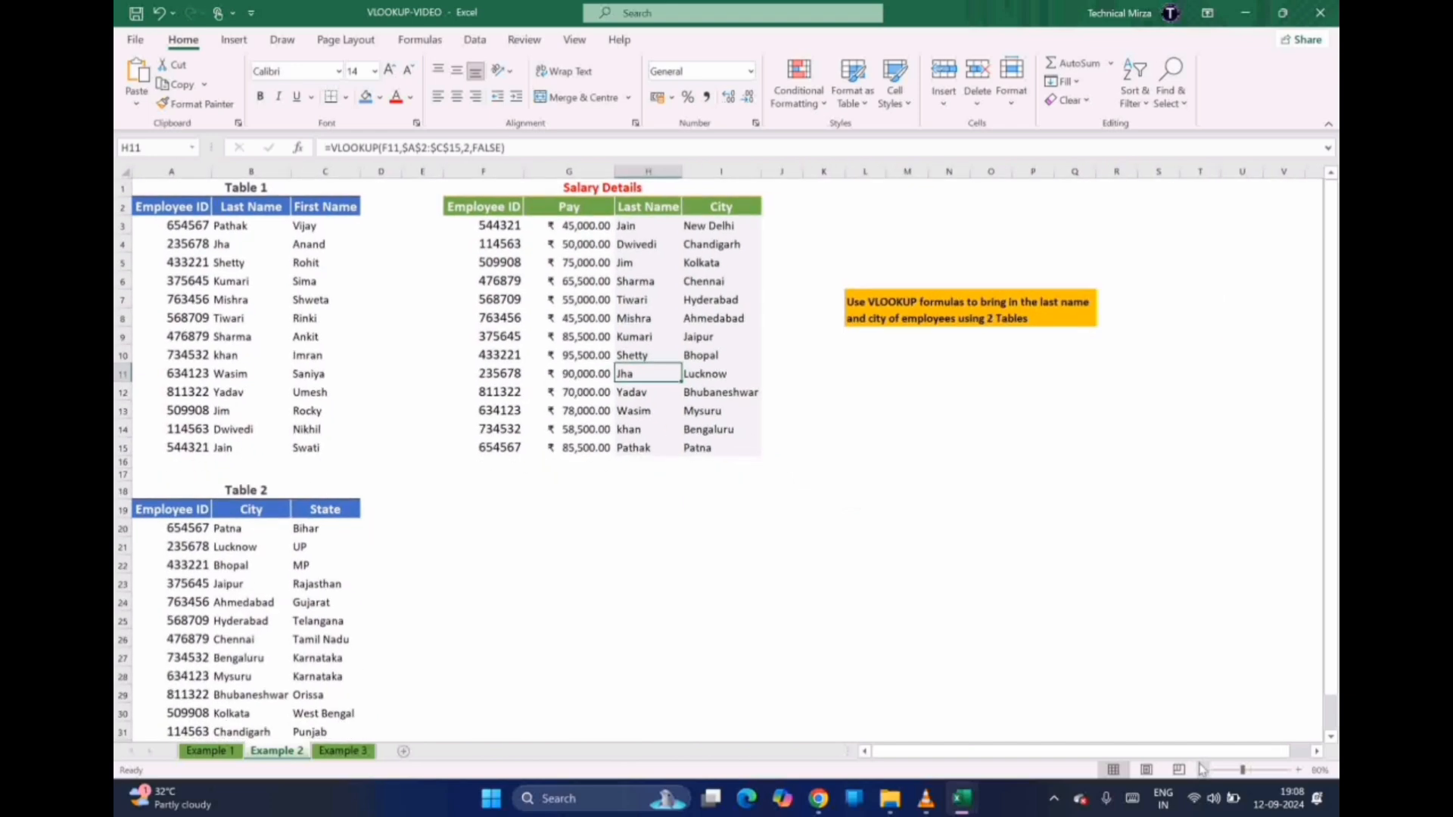
Reset the zoom to 100%, scroll back to A1, and open the Example 3 Pay Band sheet
{"action": "left_click", "coordinate": [1202, 769]}
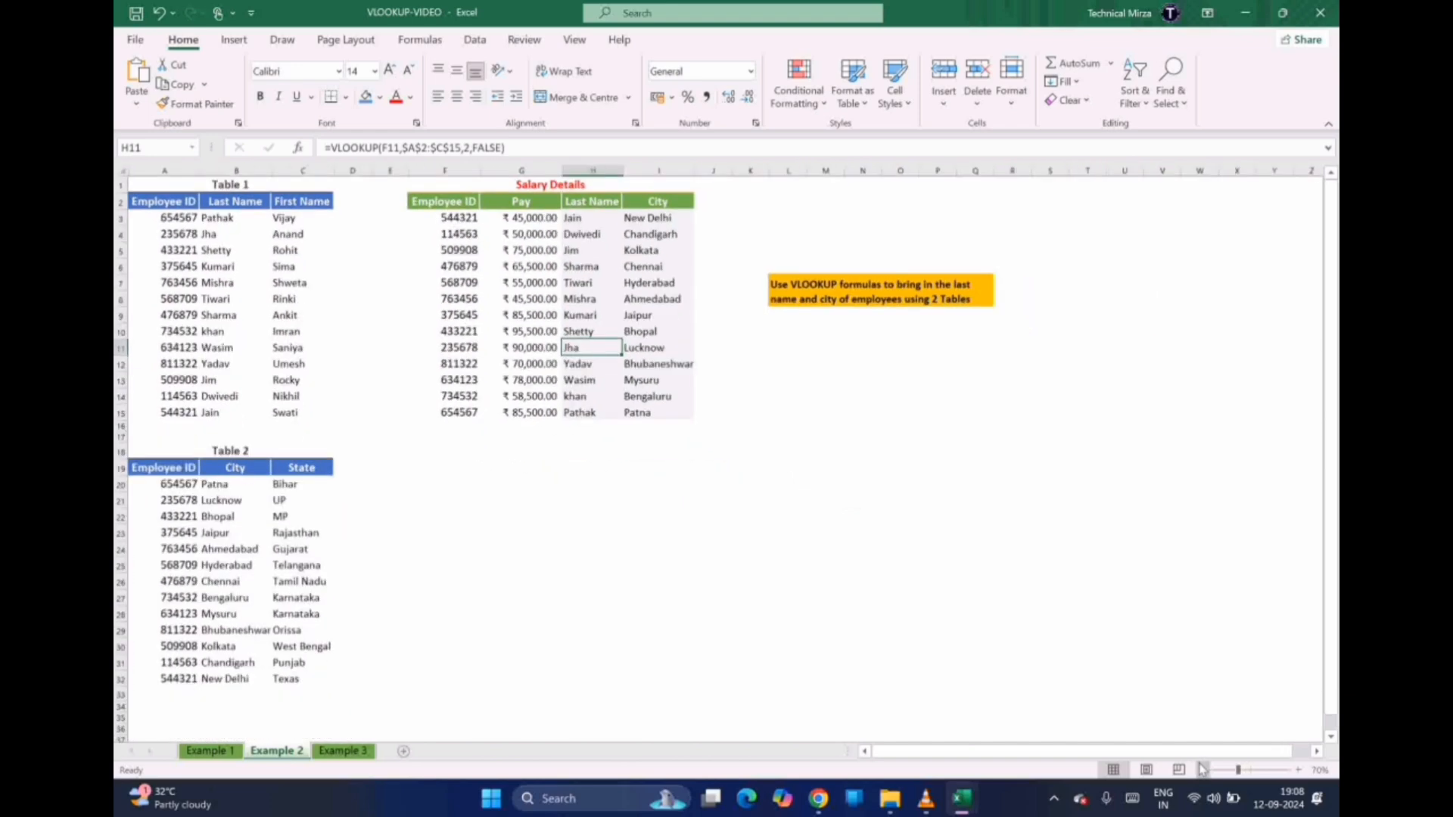
{"action": "left_click", "coordinate": [1297, 770]}
{"action": "left_click", "coordinate": [1298, 769]}
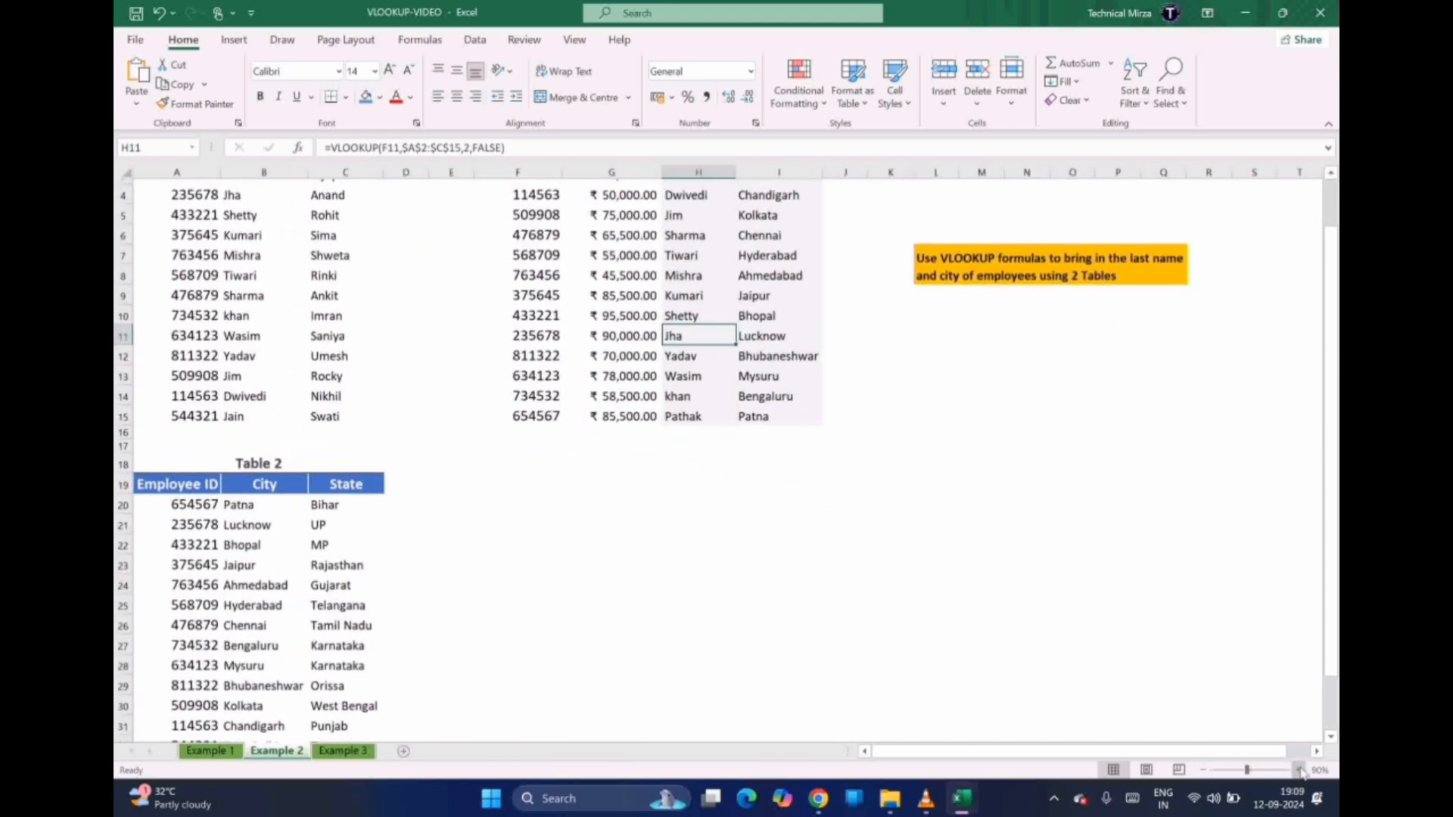
{"action": "scroll", "coordinate": [1275, 413], "scroll_direction": "up", "scroll_amount": 1}
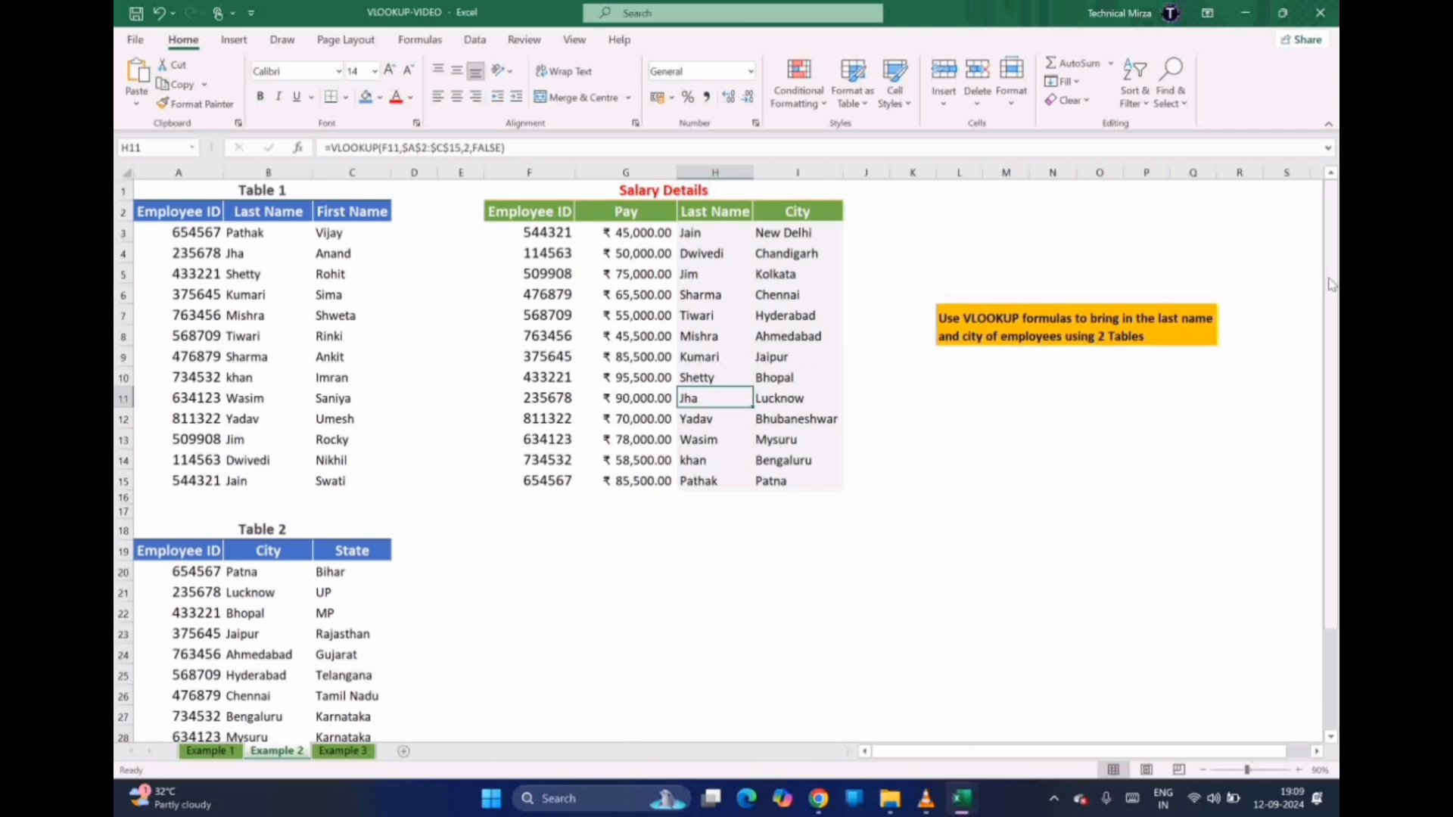
{"action": "left_click", "coordinate": [1298, 770]}
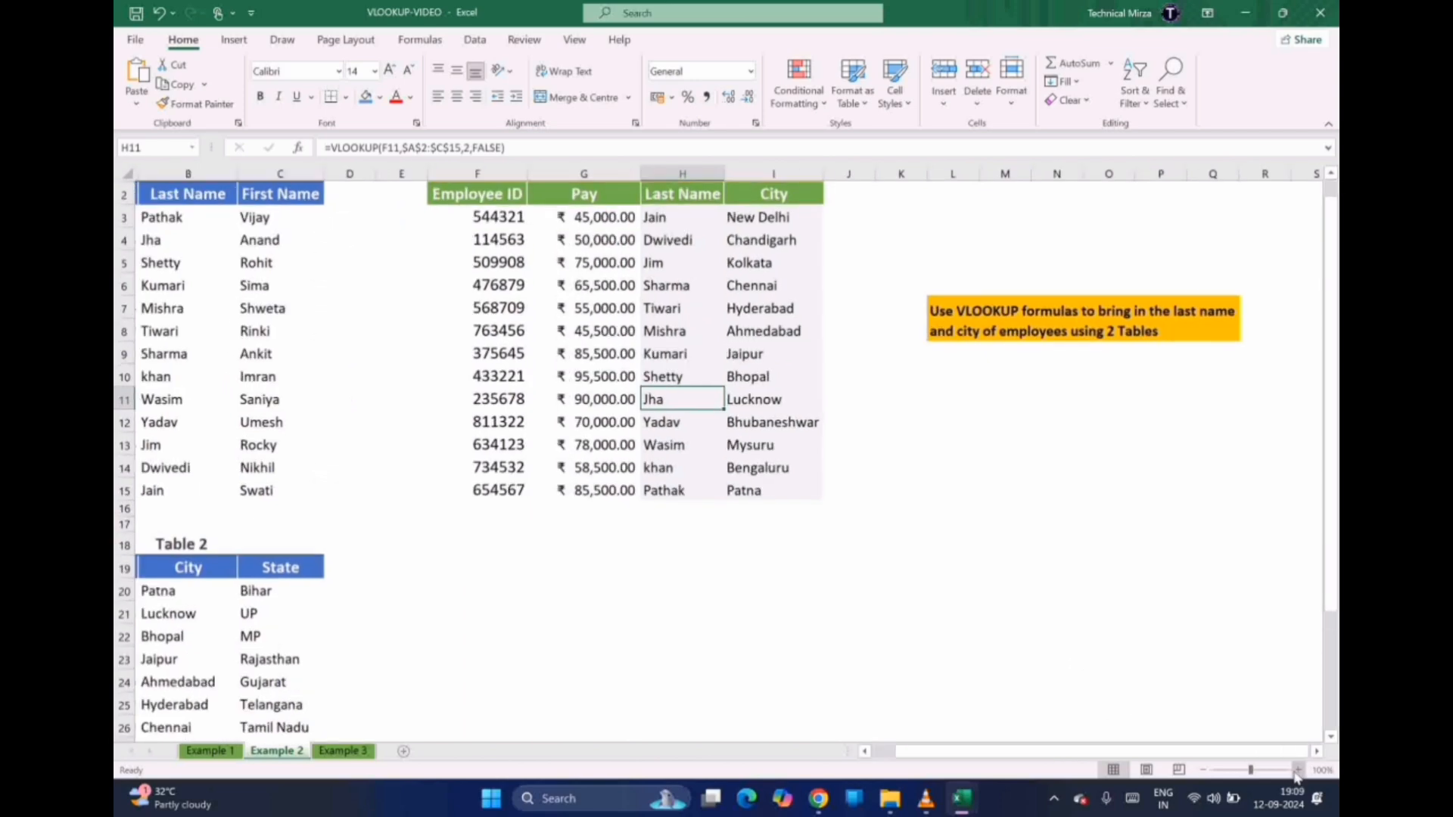
{"action": "left_click_drag", "start_coordinate": [1095, 755], "coordinate": [925, 716]}
{"action": "left_click_drag", "start_coordinate": [1334, 398], "coordinate": [1334, 356]}
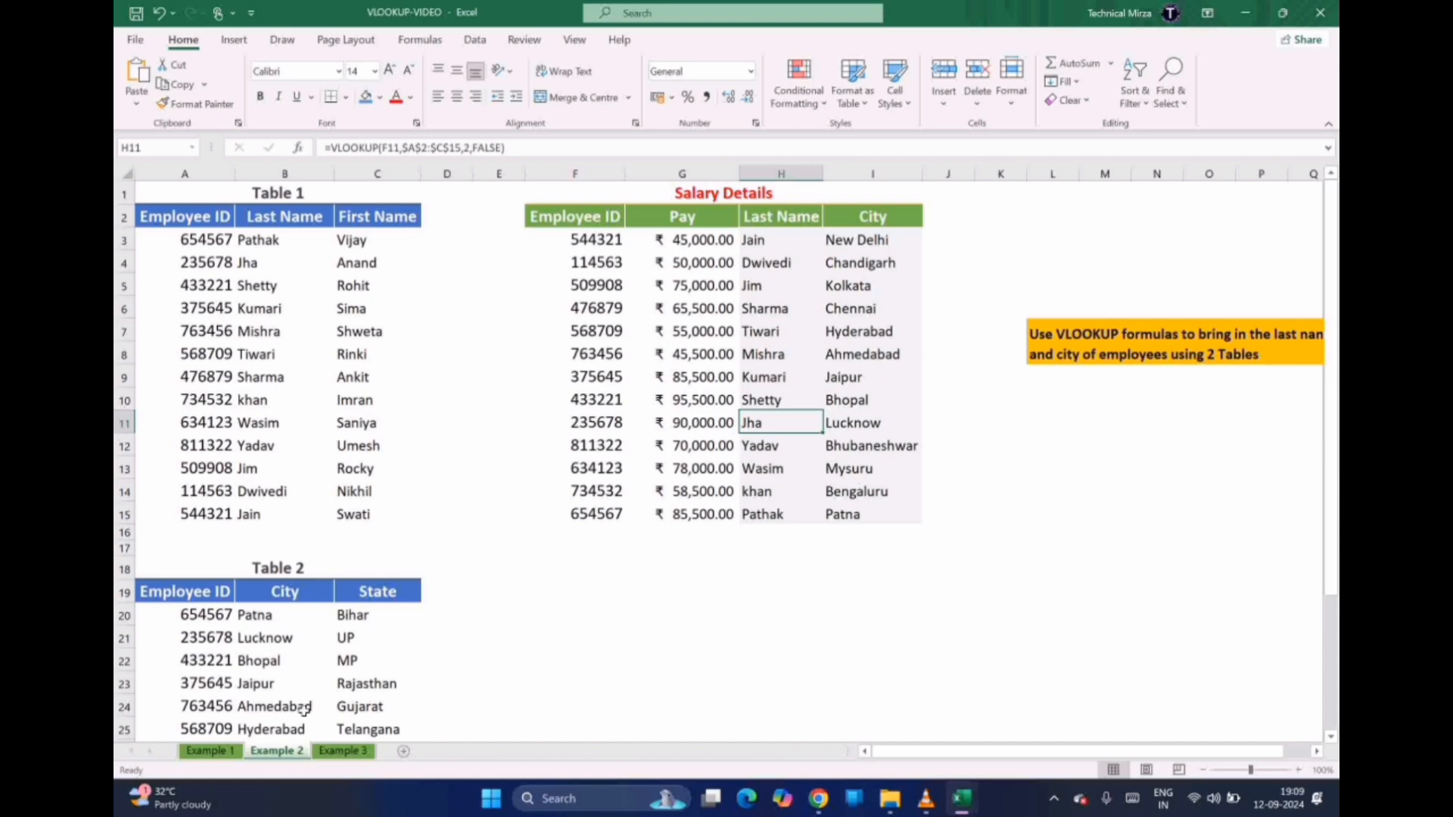
{"action": "left_click", "coordinate": [333, 753]}
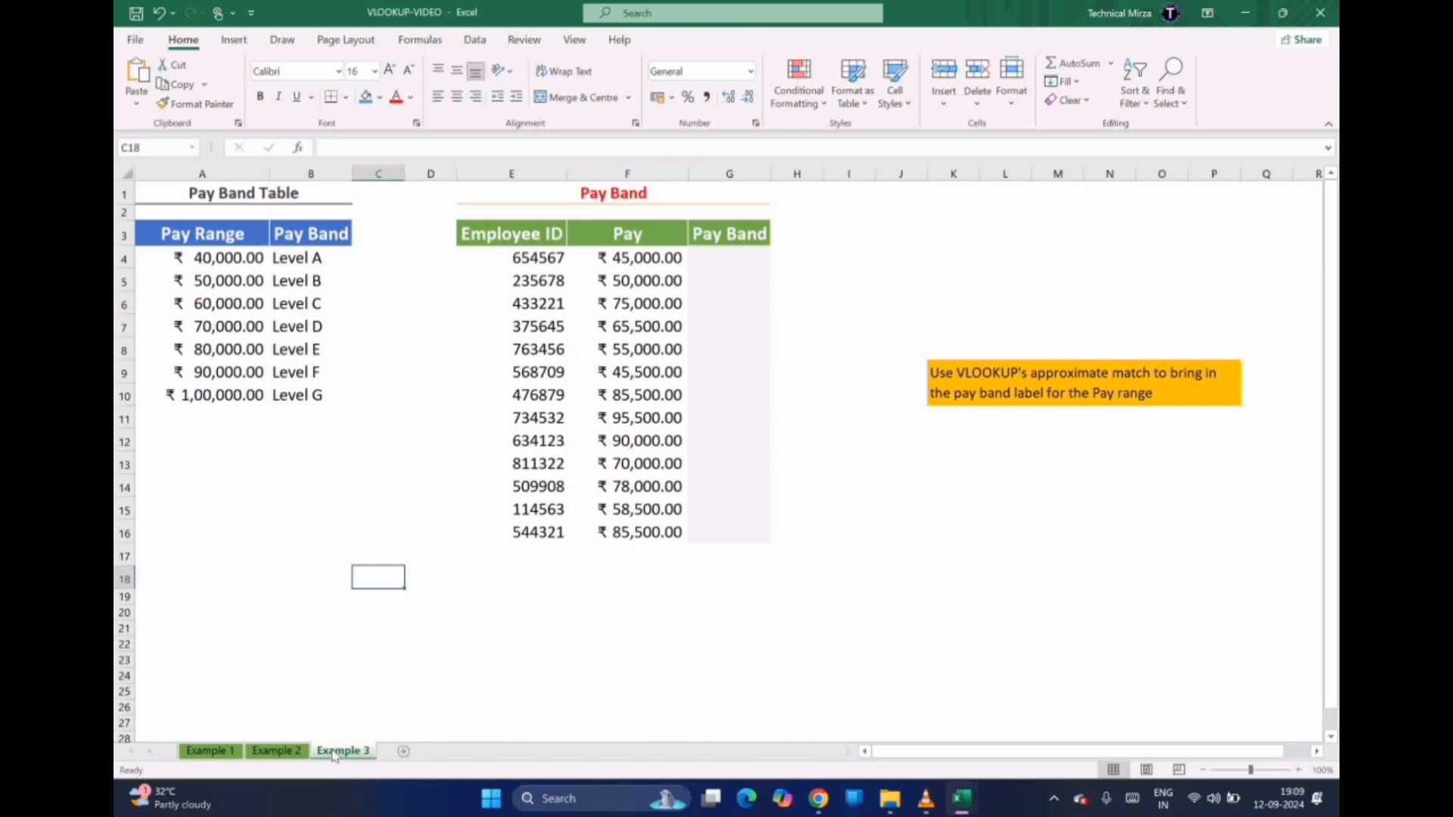
{"action": "left_click", "coordinate": [261, 520]}
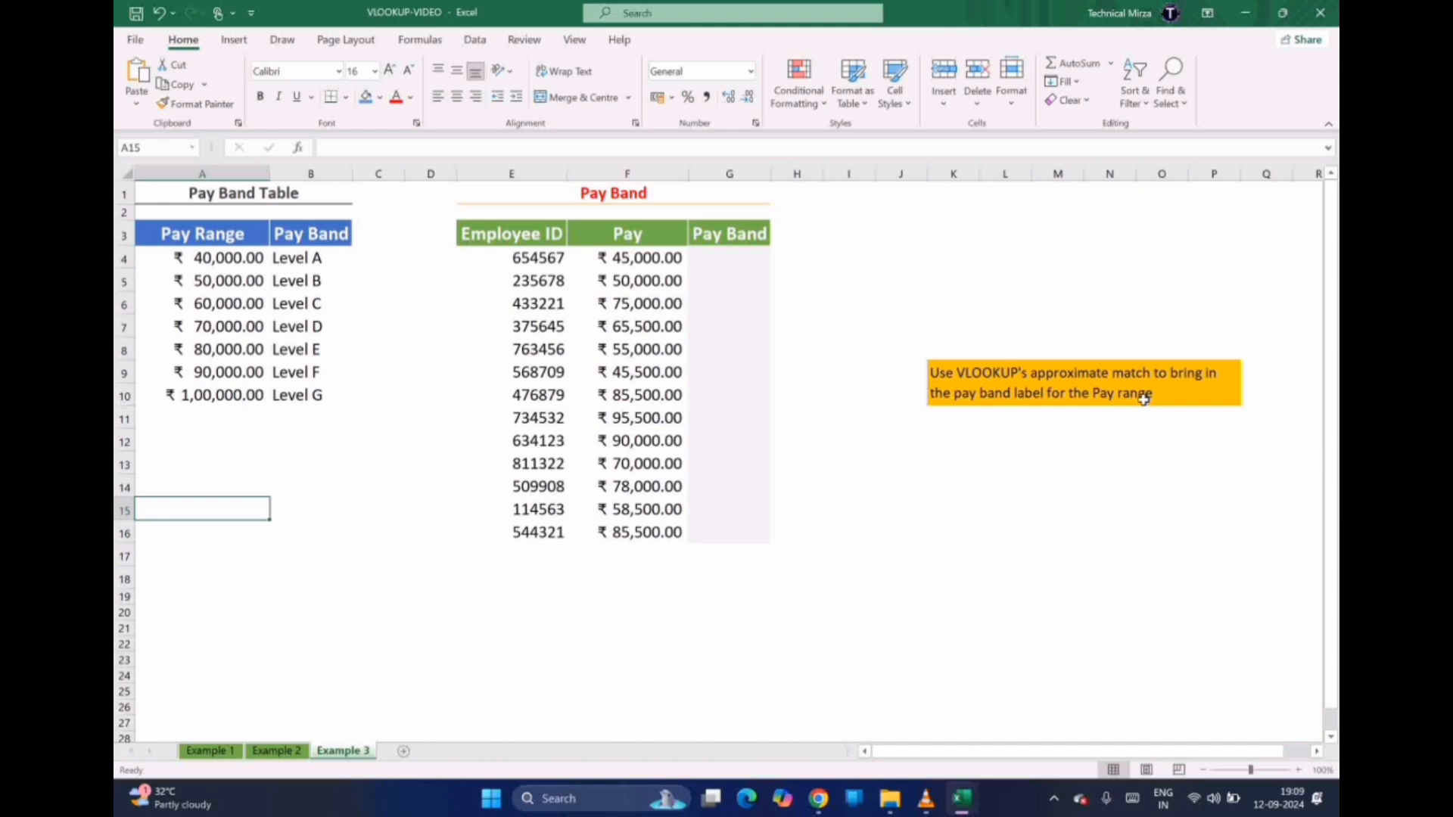
{"action": "left_click", "coordinate": [198, 257]}
{"action": "left_click", "coordinate": [204, 279]}
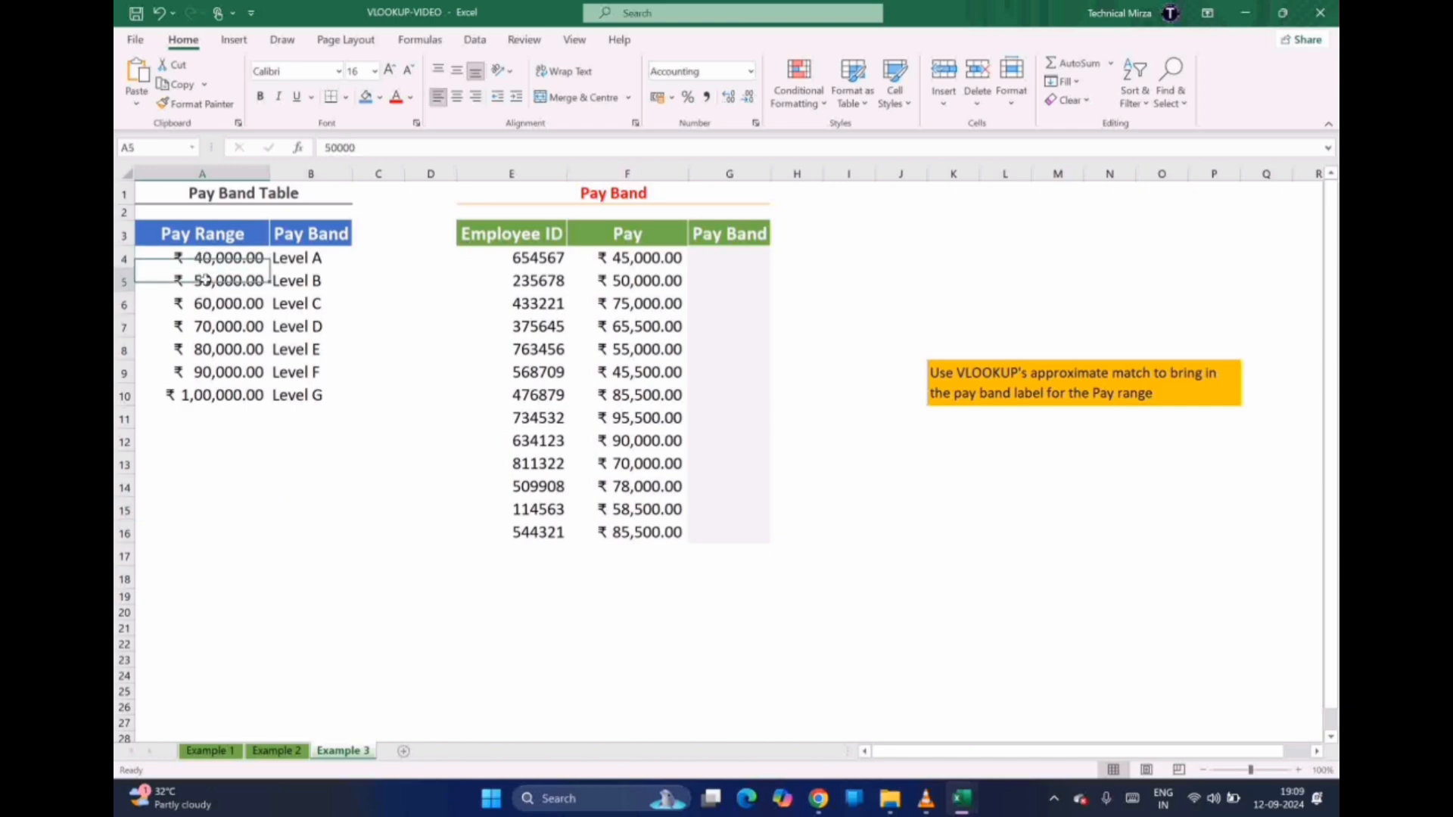
{"action": "key", "text": "Down"}
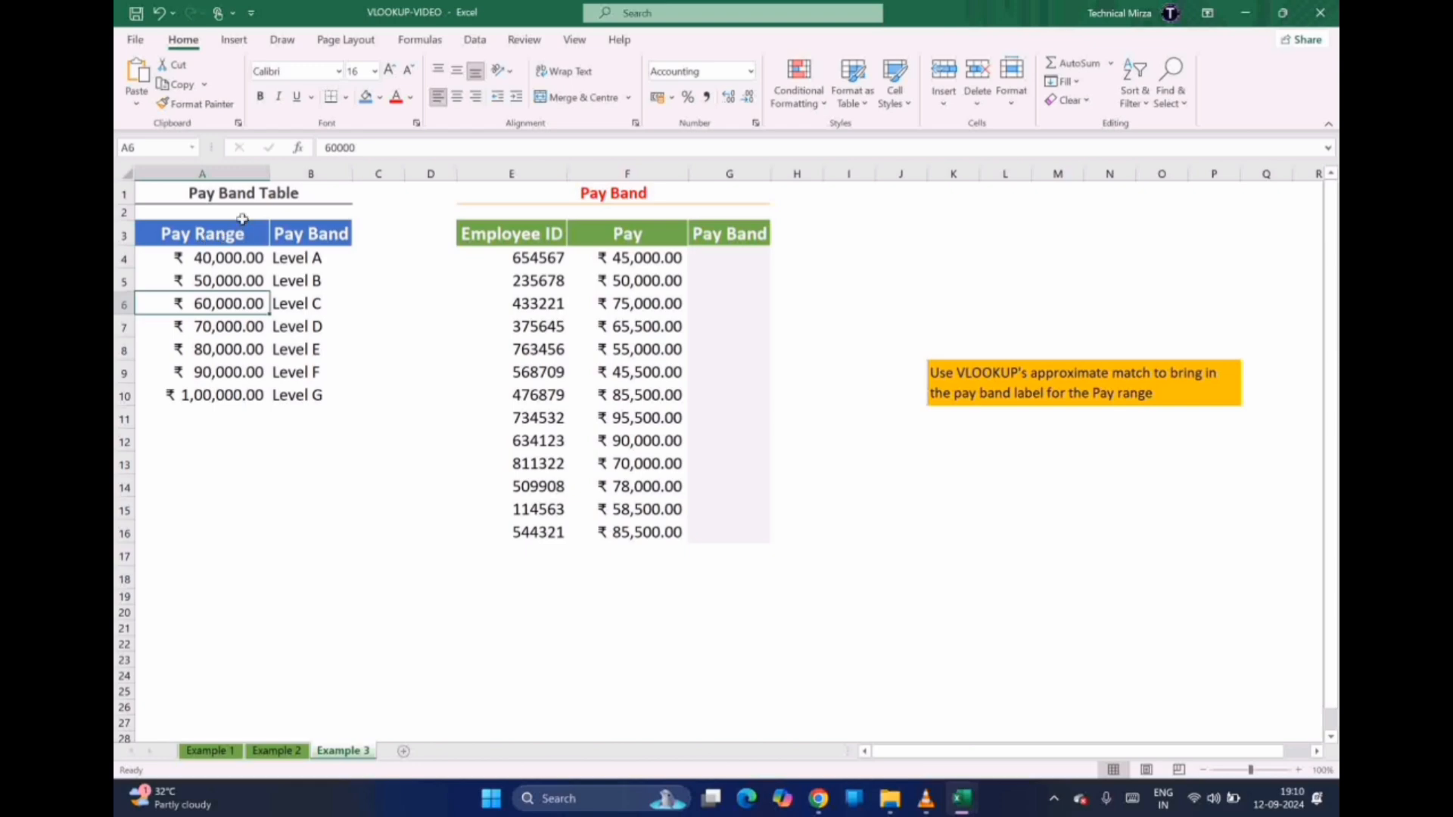
{"action": "left_click", "coordinate": [211, 258]}
{"action": "left_click", "coordinate": [284, 260]}
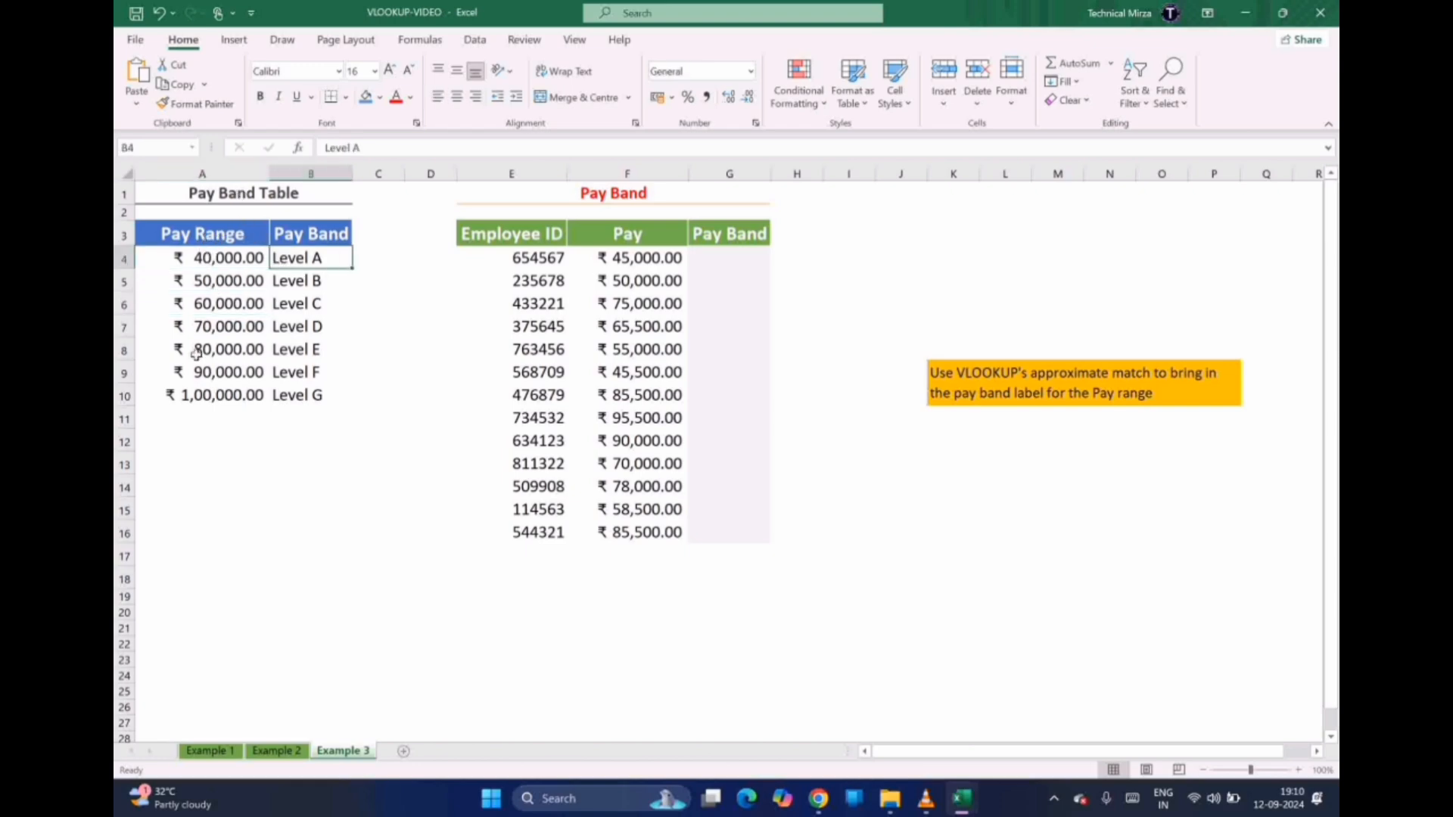
{"action": "left_click", "coordinate": [201, 394]}
{"action": "left_click", "coordinate": [286, 395]}
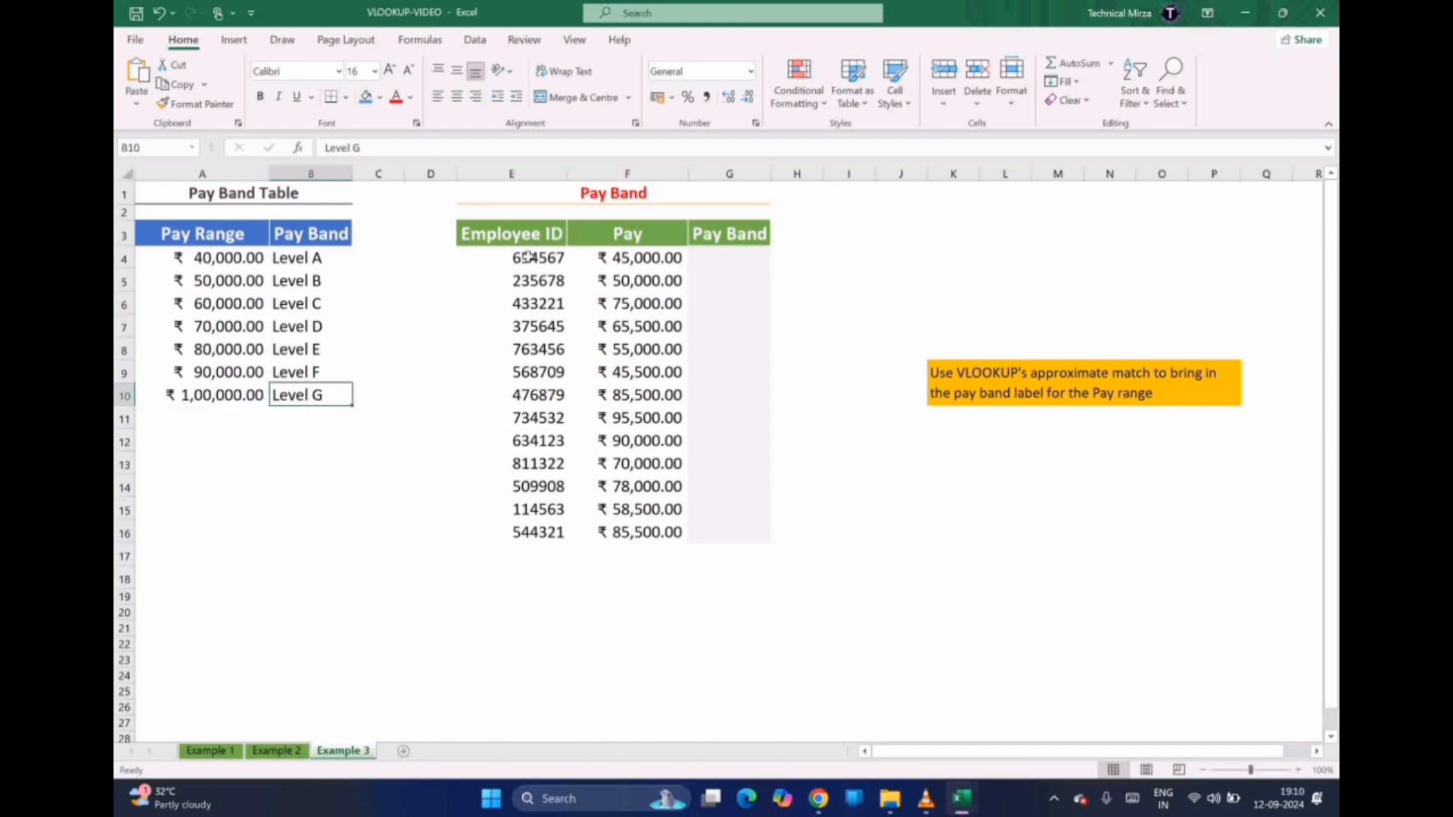
{"action": "left_click_drag", "start_coordinate": [525, 258], "coordinate": [530, 462]}
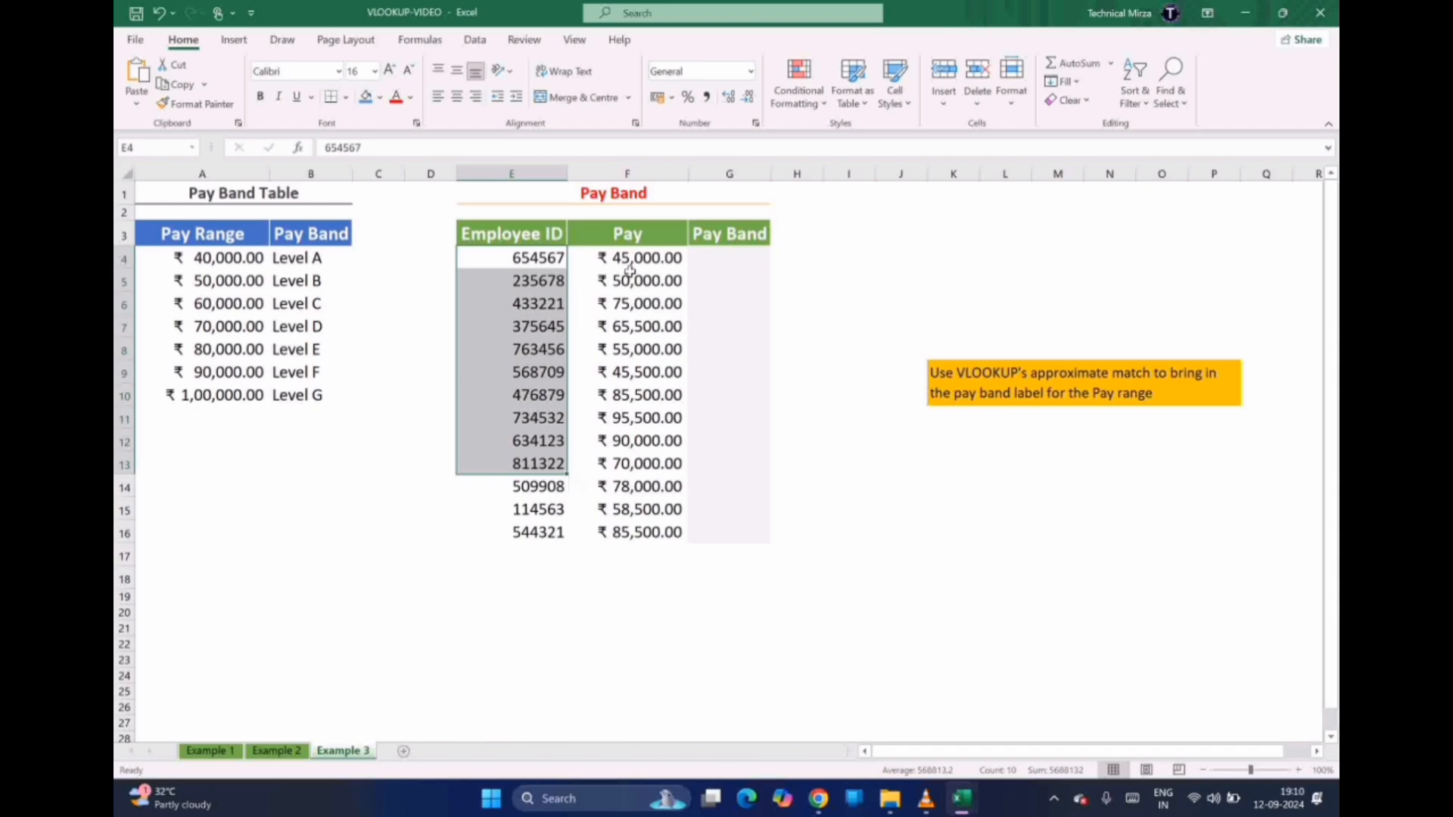
{"action": "left_click", "coordinate": [706, 260]}
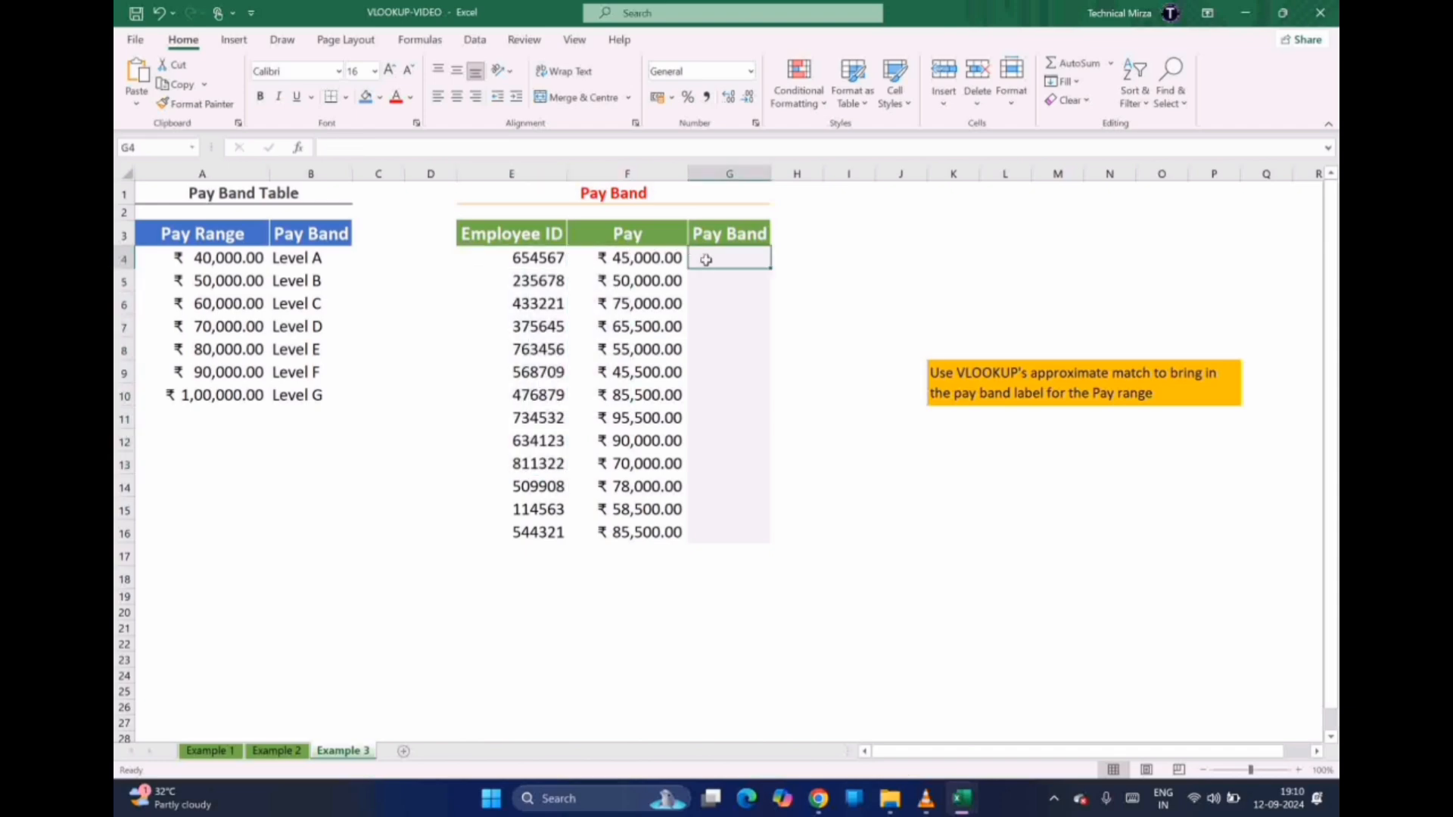
Start G4's VLOOKUP with F4 as the lookup value and the locked range $A$3:$B$10
{"action": "type", "text": "="}
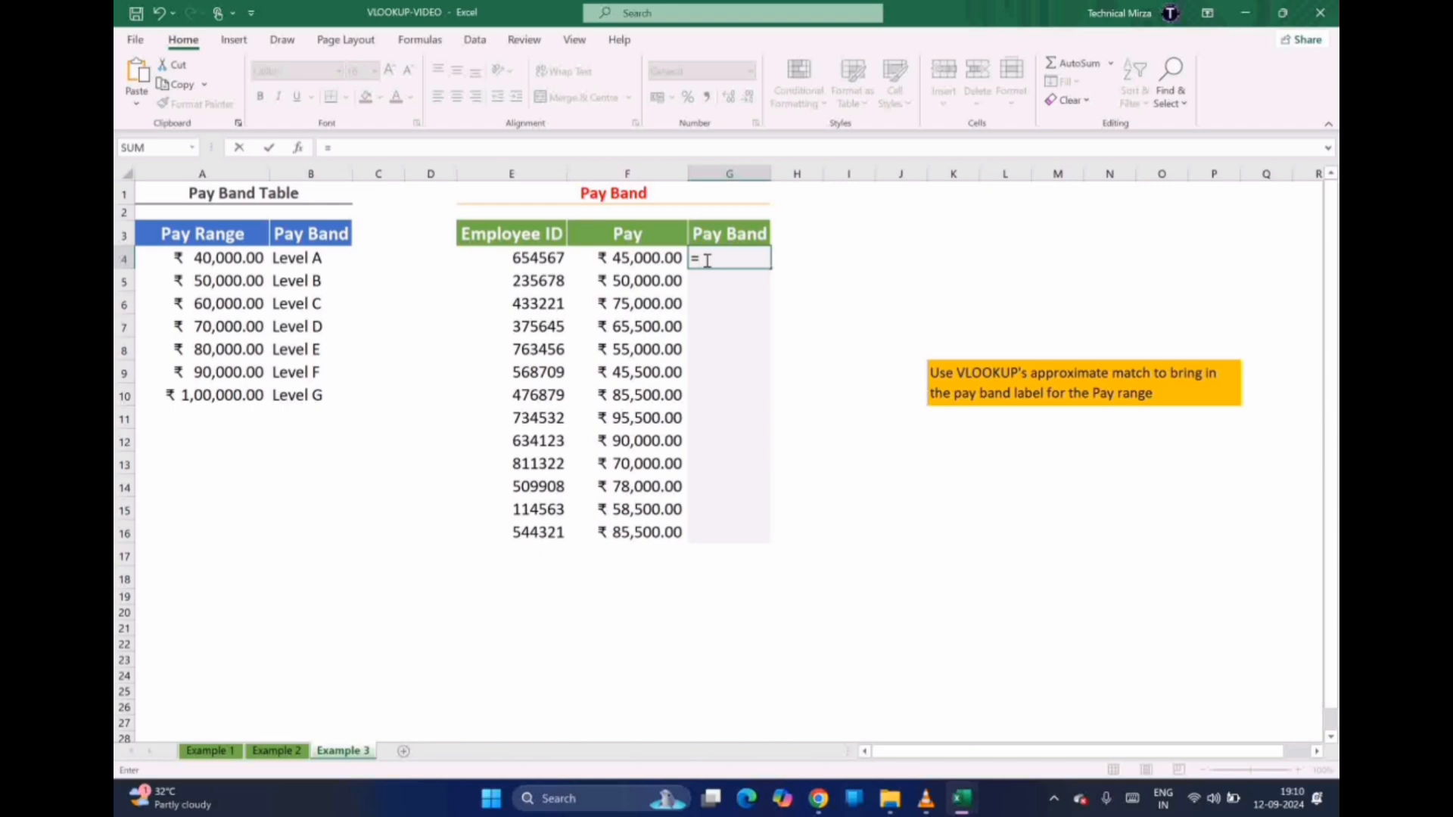
{"action": "type", "text": "VLOOKU"}
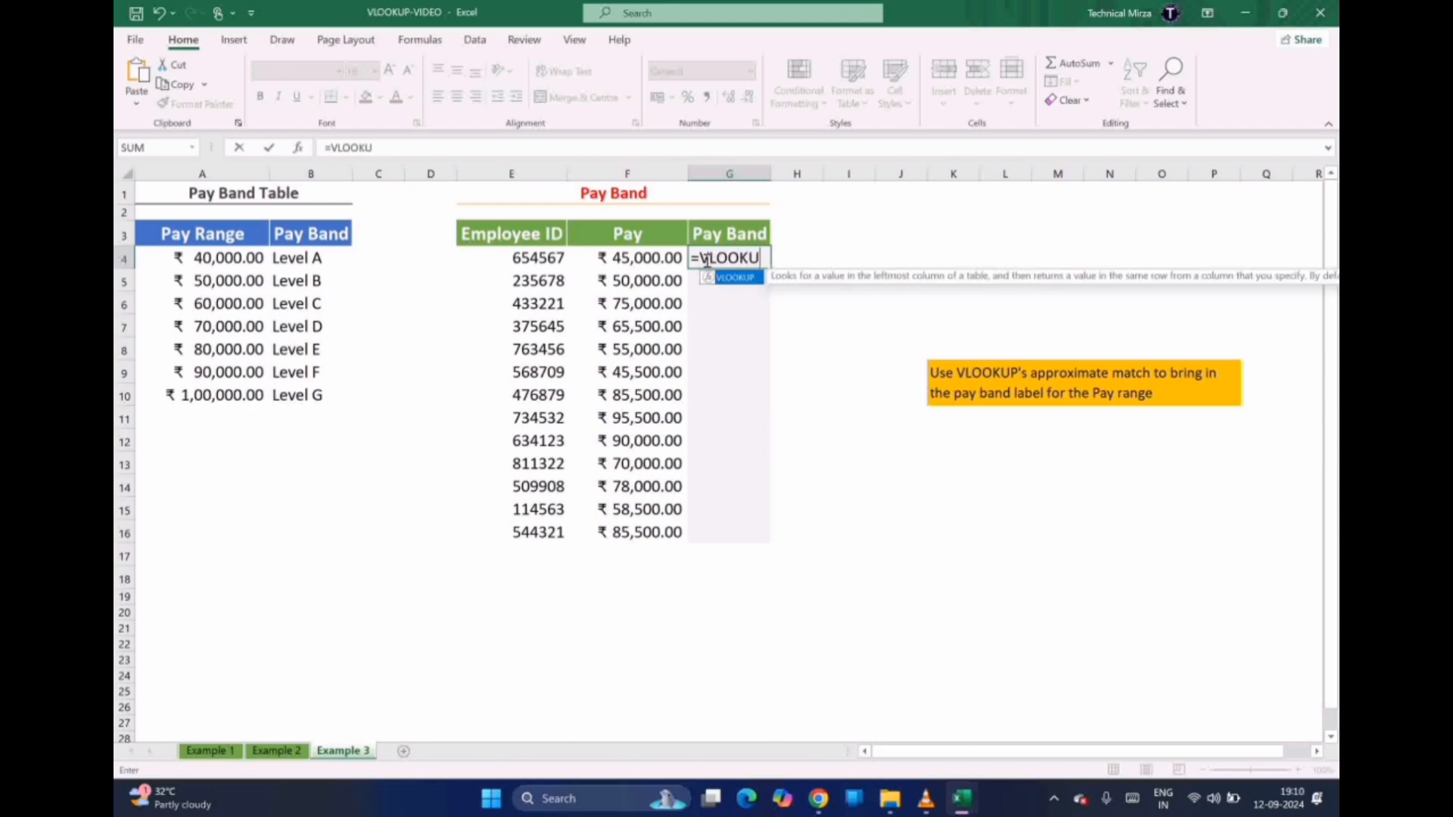
{"action": "type", "text": "P("}
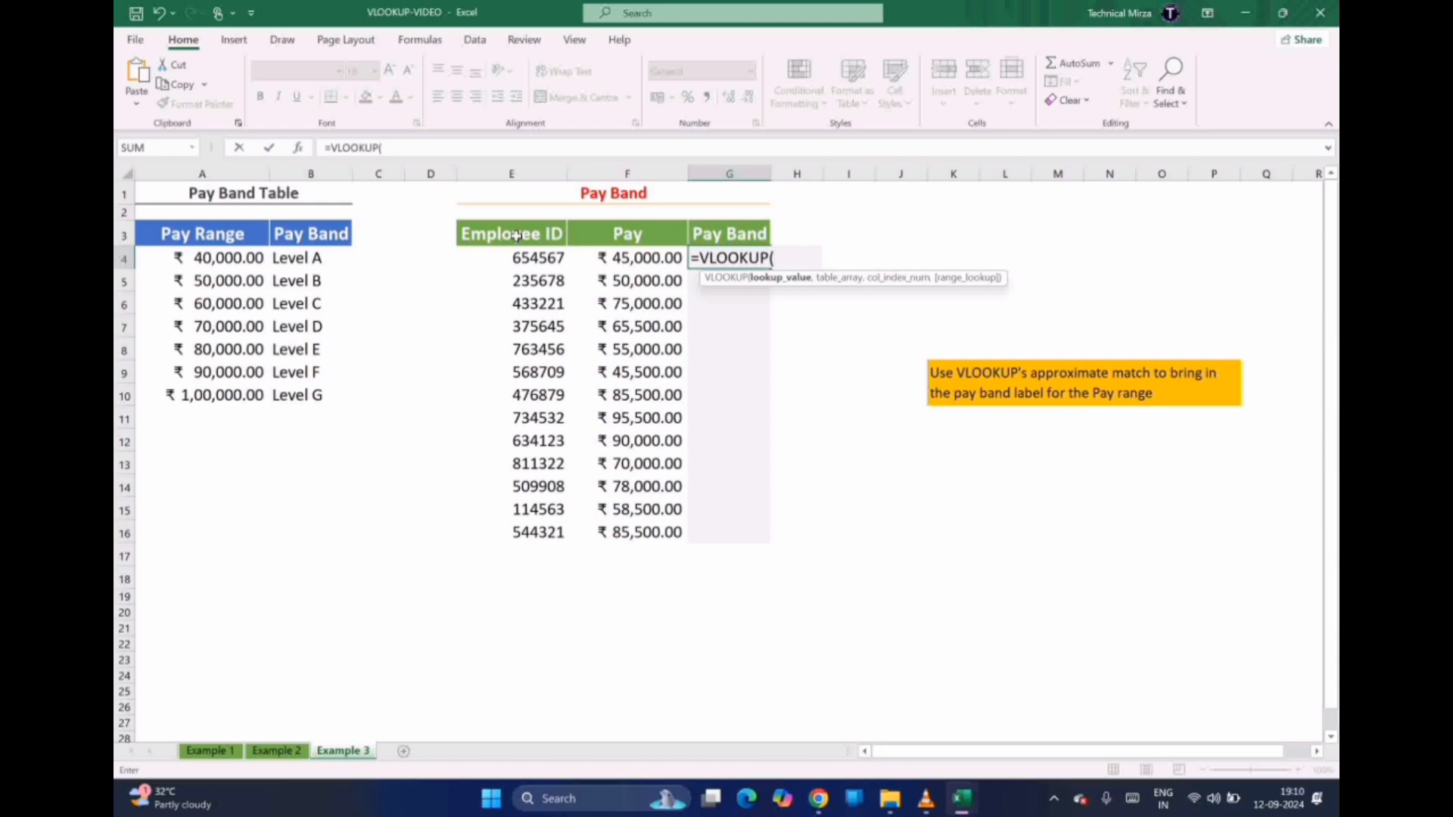
{"action": "left_click", "coordinate": [627, 258]}
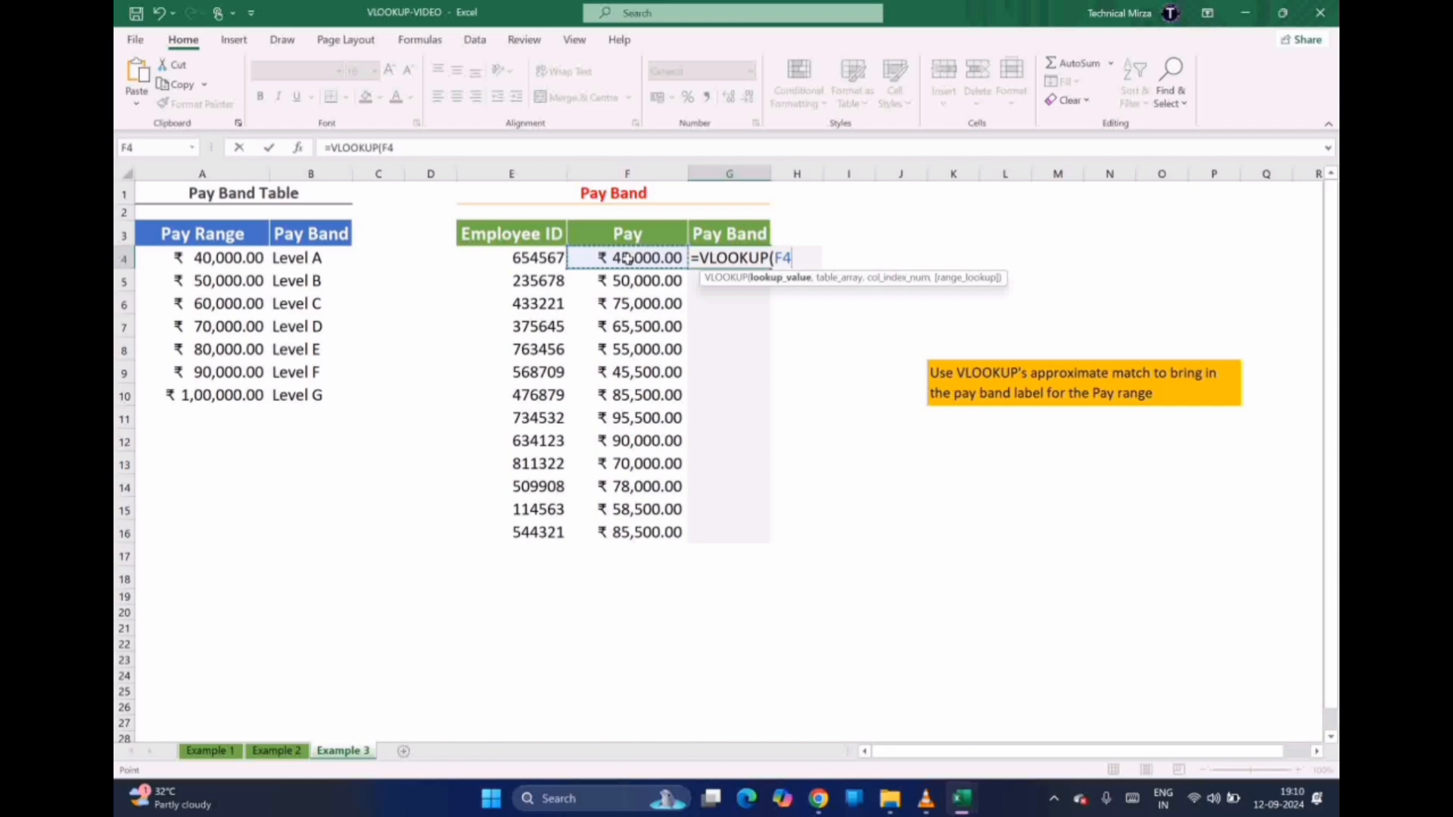
{"action": "type", "text": ","}
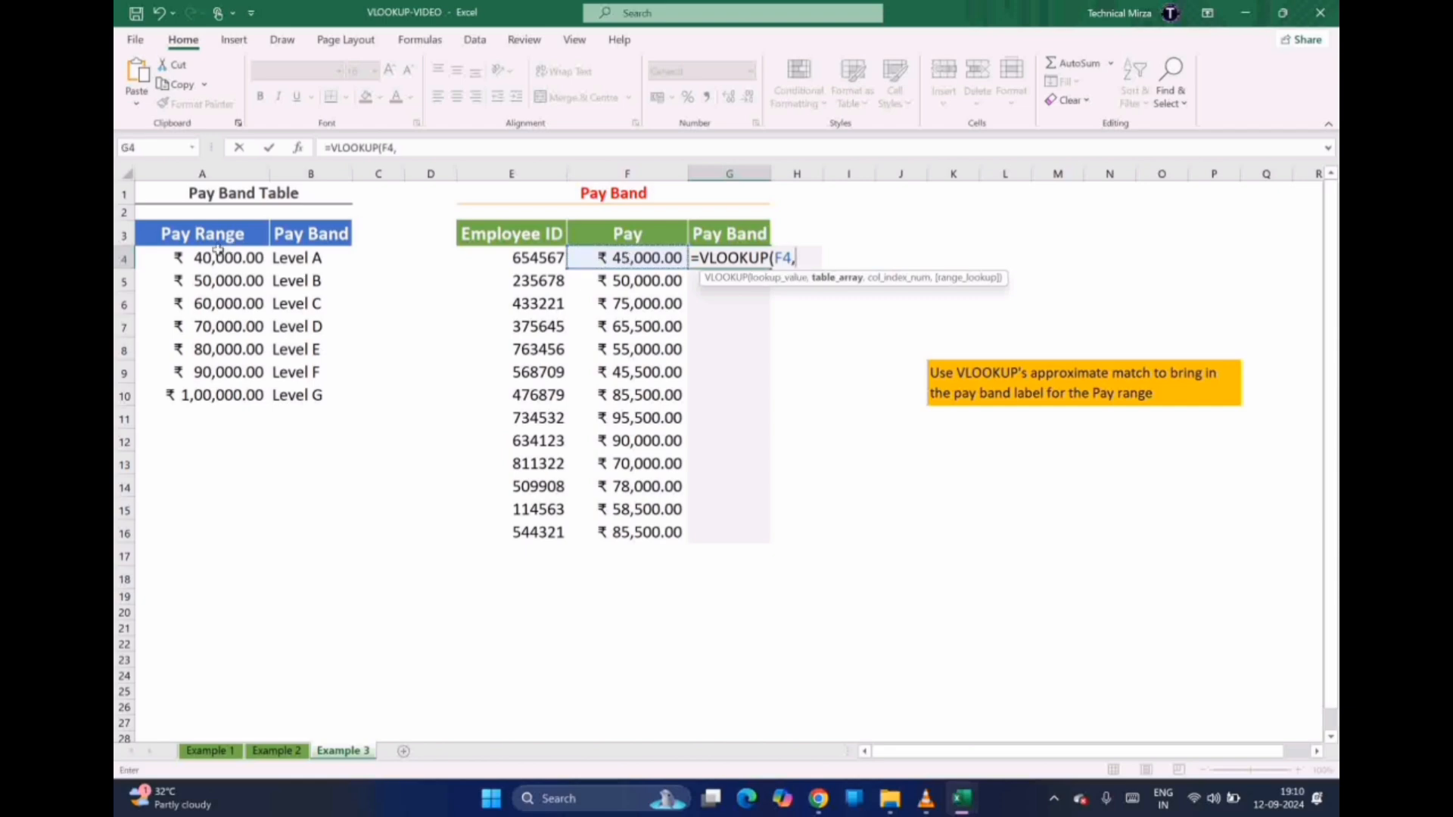
{"action": "left_click_drag", "start_coordinate": [160, 239], "coordinate": [319, 391]}
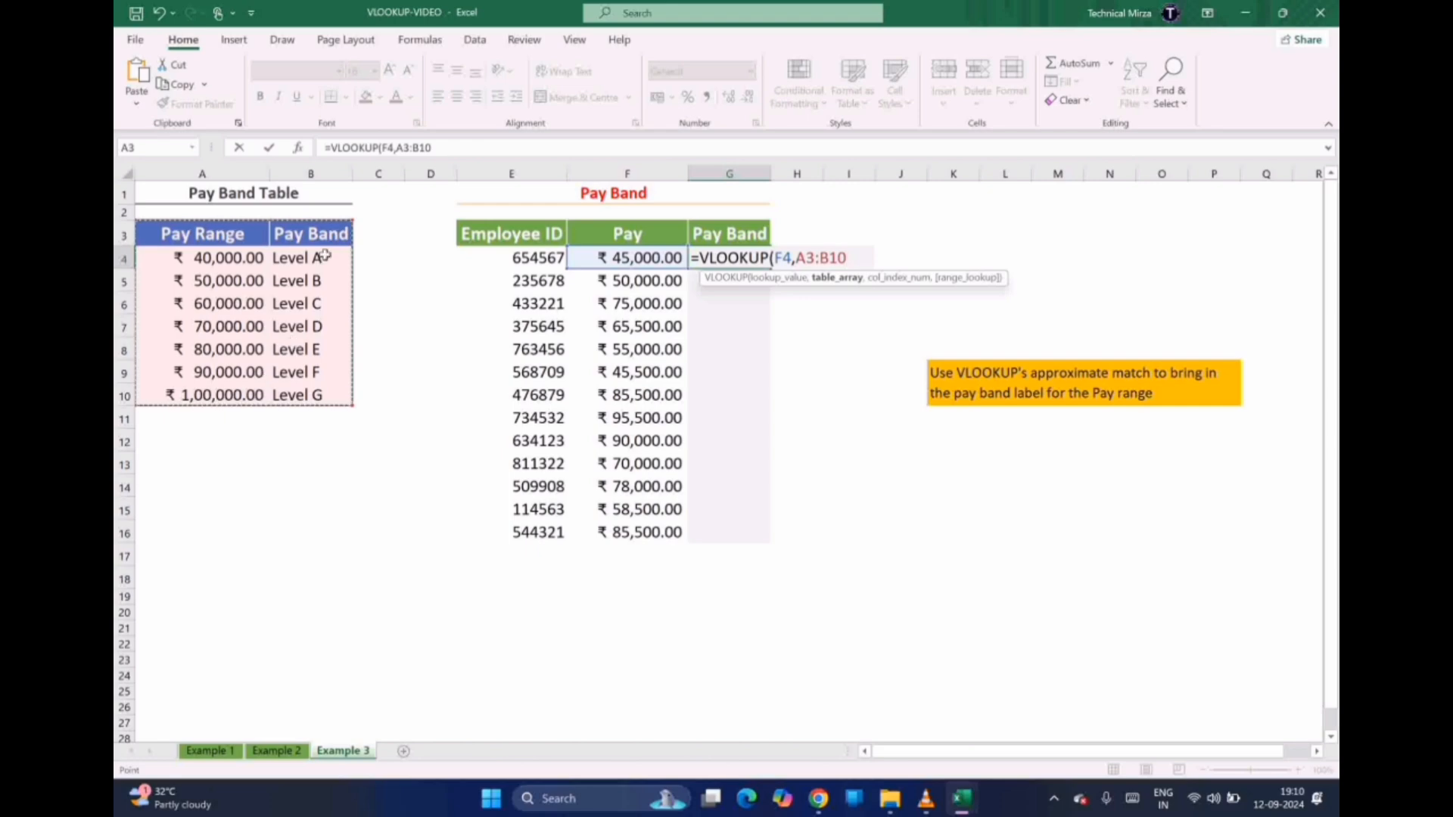
{"action": "left_click", "coordinate": [813, 258]}
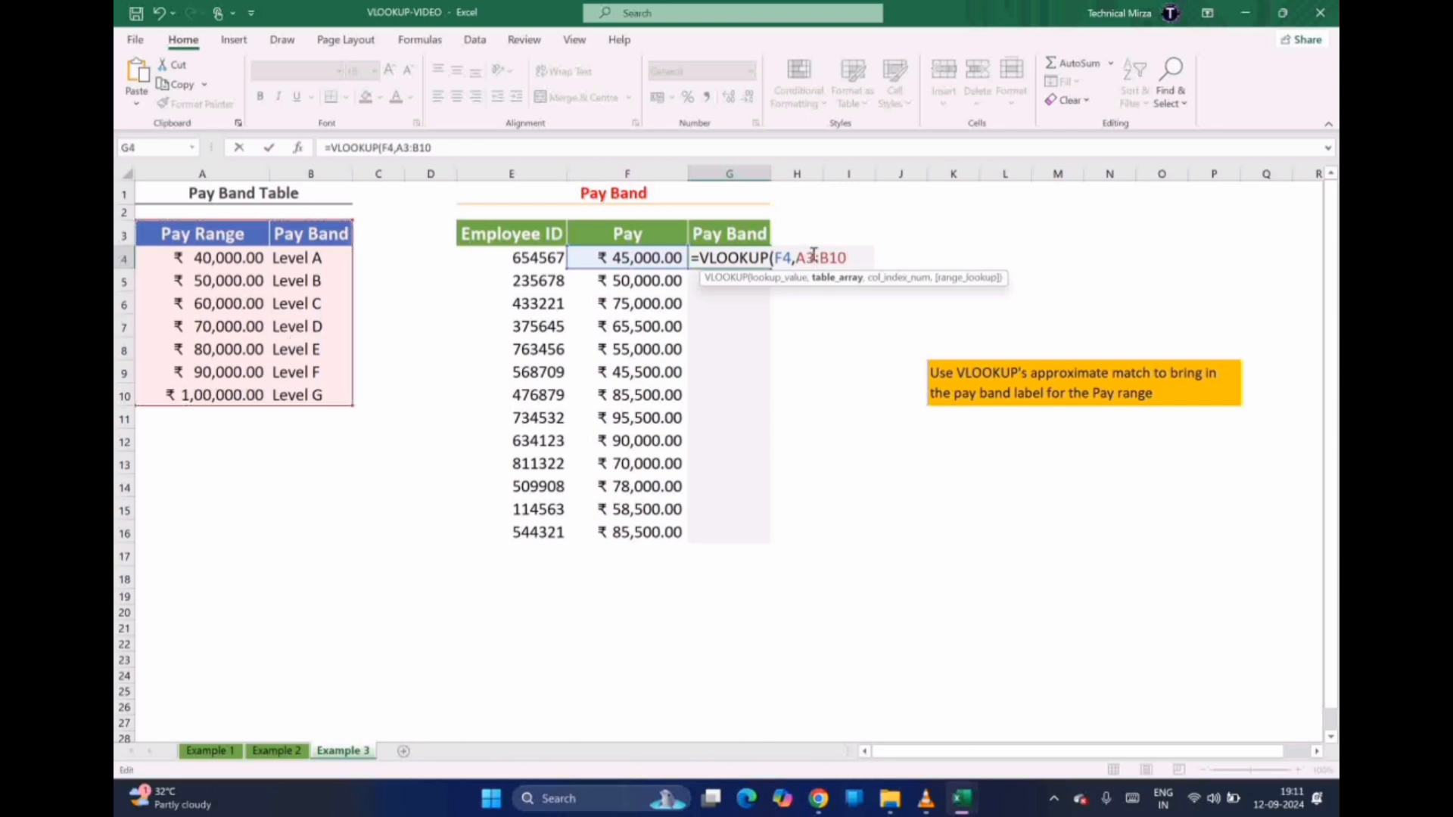
{"action": "double_click", "coordinate": [814, 258]}
{"action": "key", "text": "F4"}
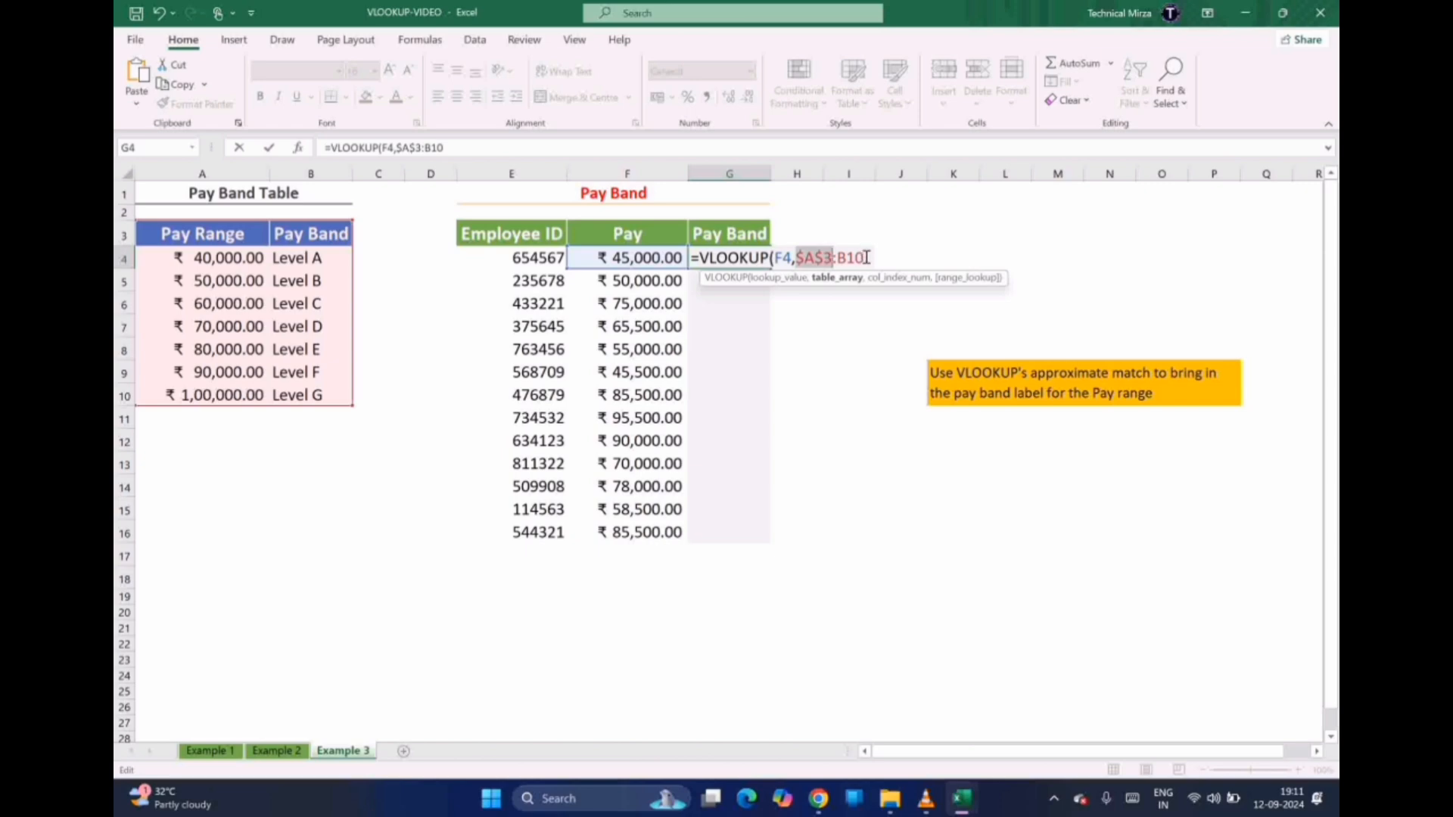
{"action": "left_click", "coordinate": [866, 257]}
{"action": "key", "text": "F4"}
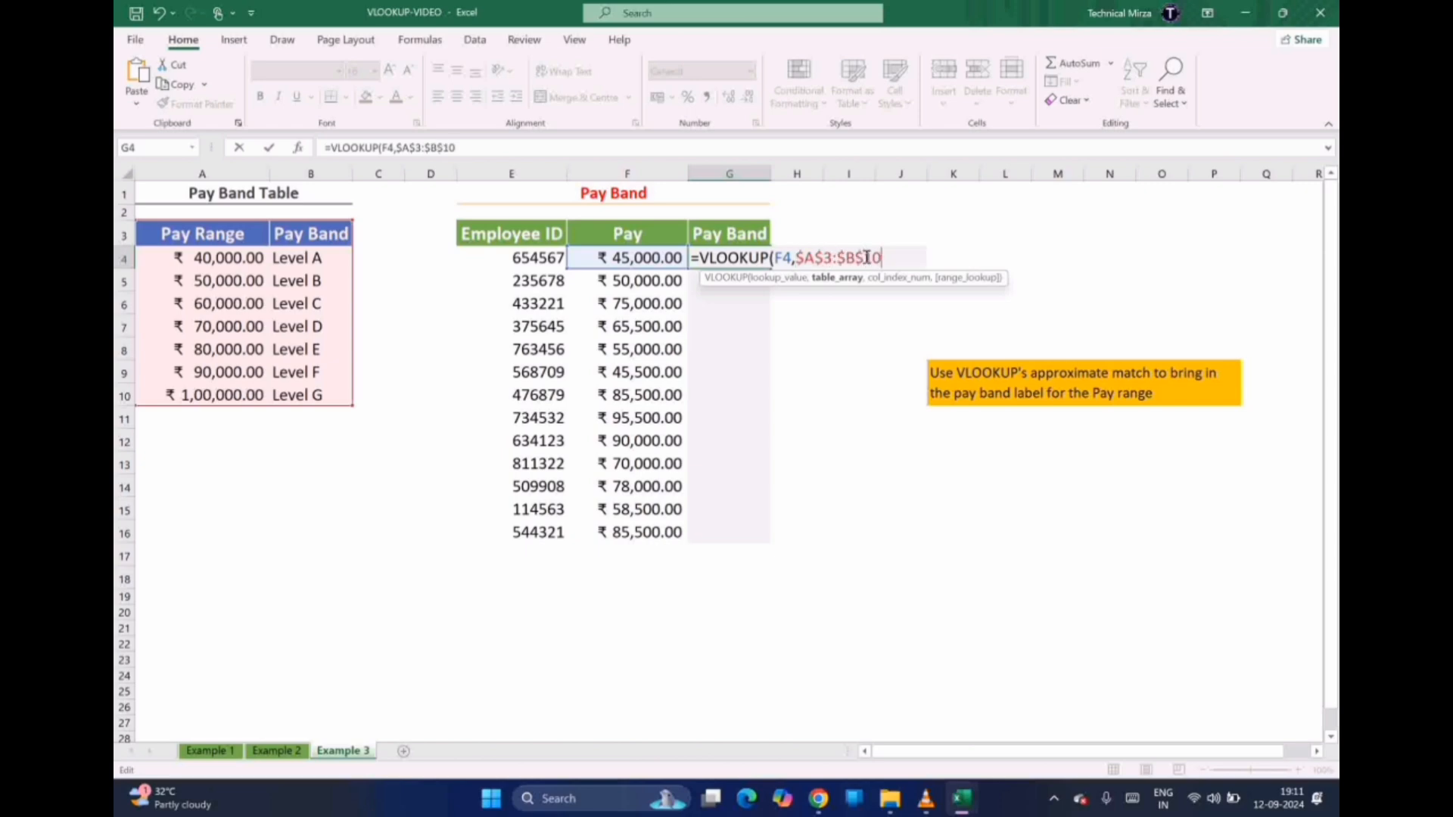
Finish the formula with column 2 and TRUE for approximate match, and enter it
{"action": "type", "text": ","}
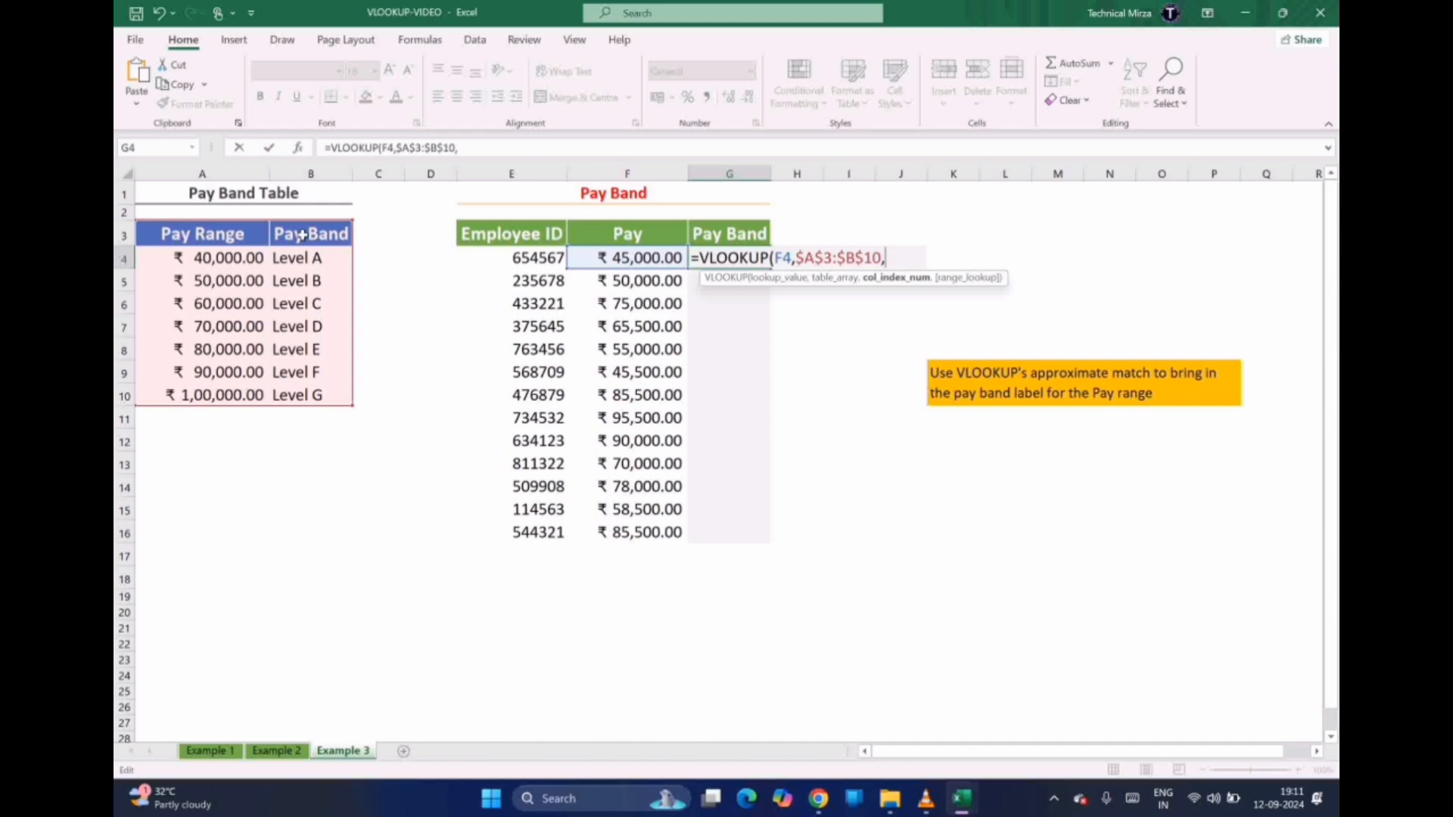
{"action": "type", "text": "2,"}
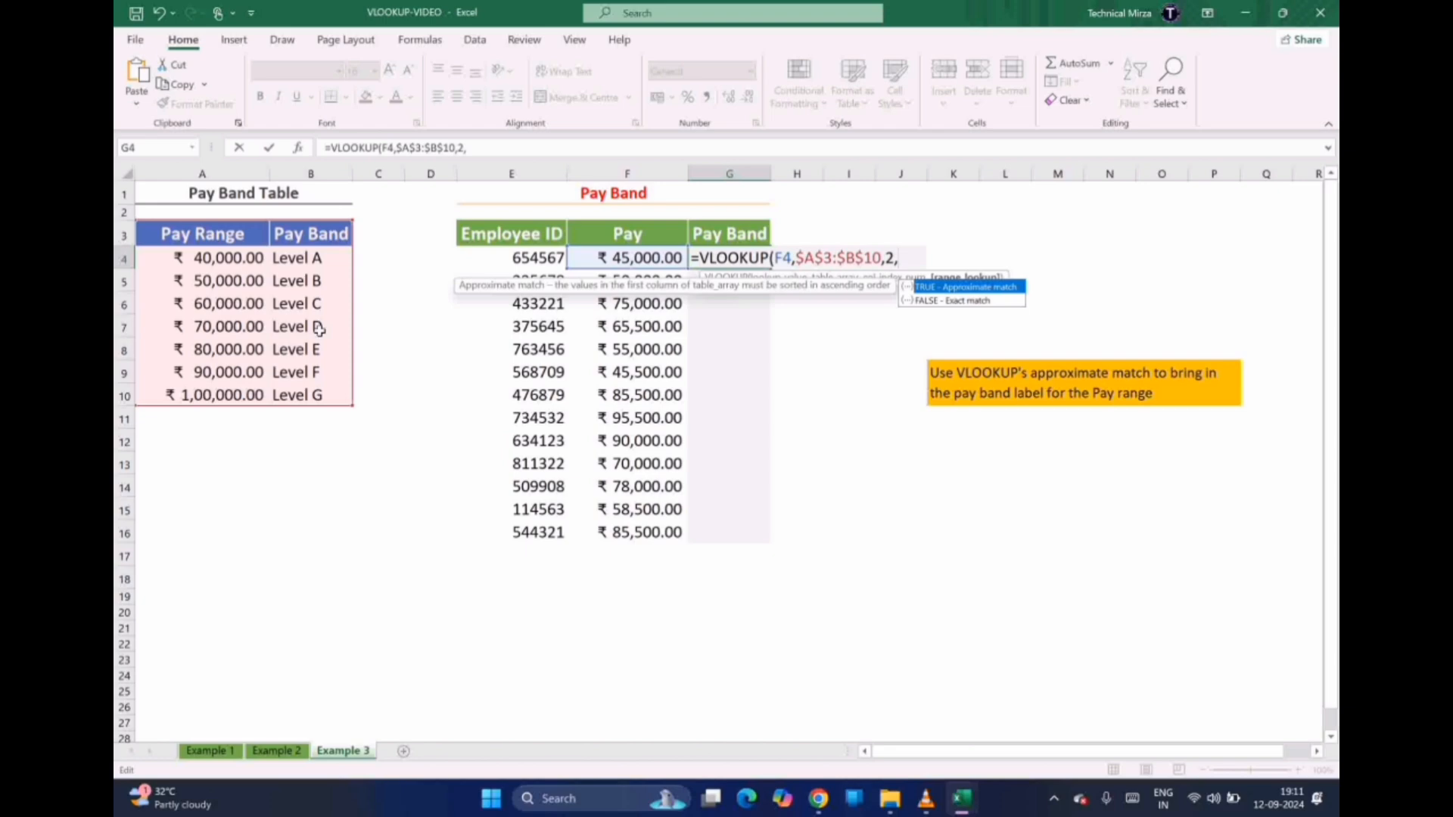
{"action": "type", "text": "RUE"}
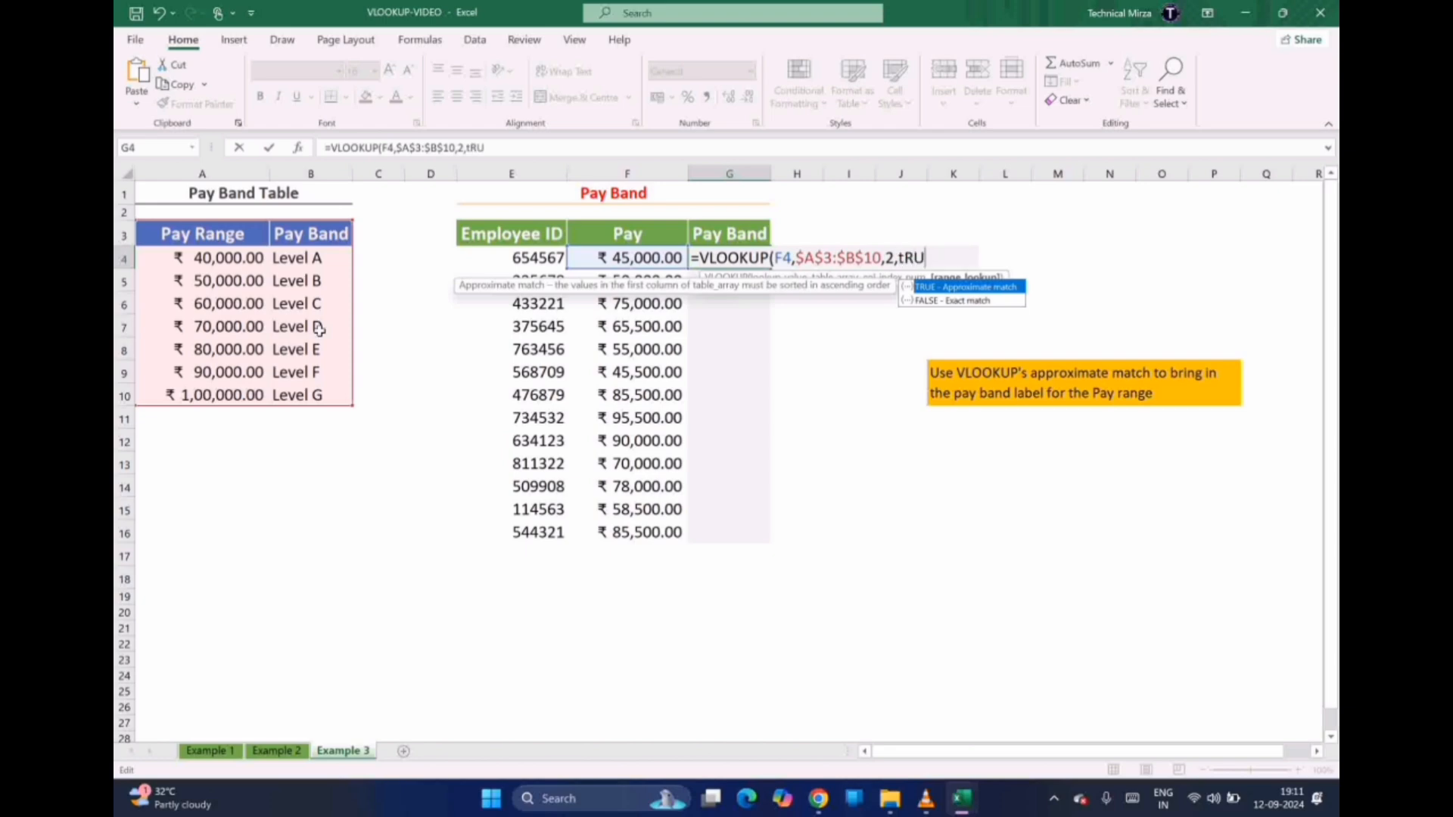
{"action": "key", "text": "BackSpace"}
{"action": "key", "text": "BackSpace"}
{"action": "key", "text": "BackSpace"}
{"action": "key", "text": "BackSpace"}
{"action": "type", "text": "True)"}
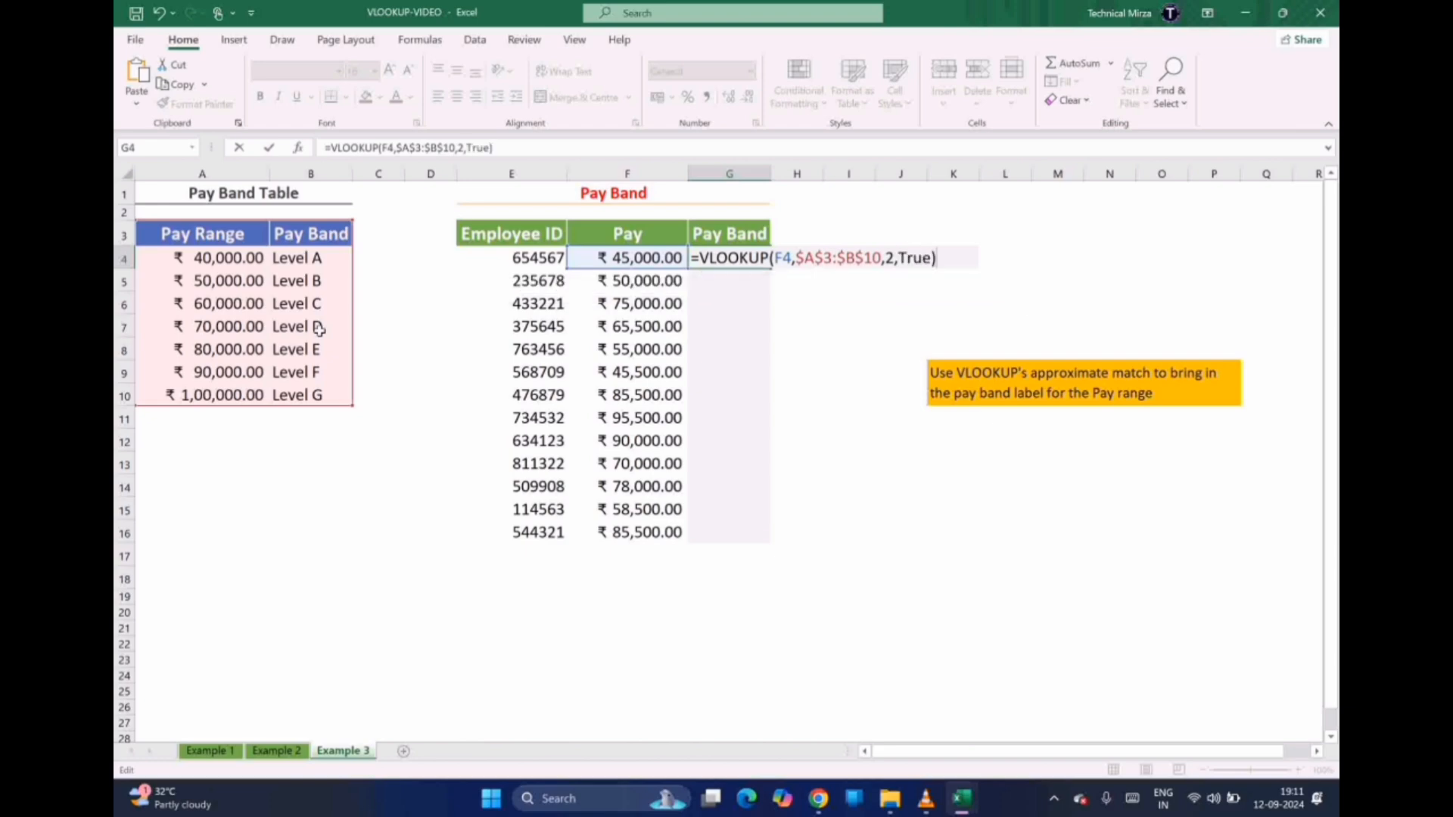
{"action": "key", "text": "Return"}
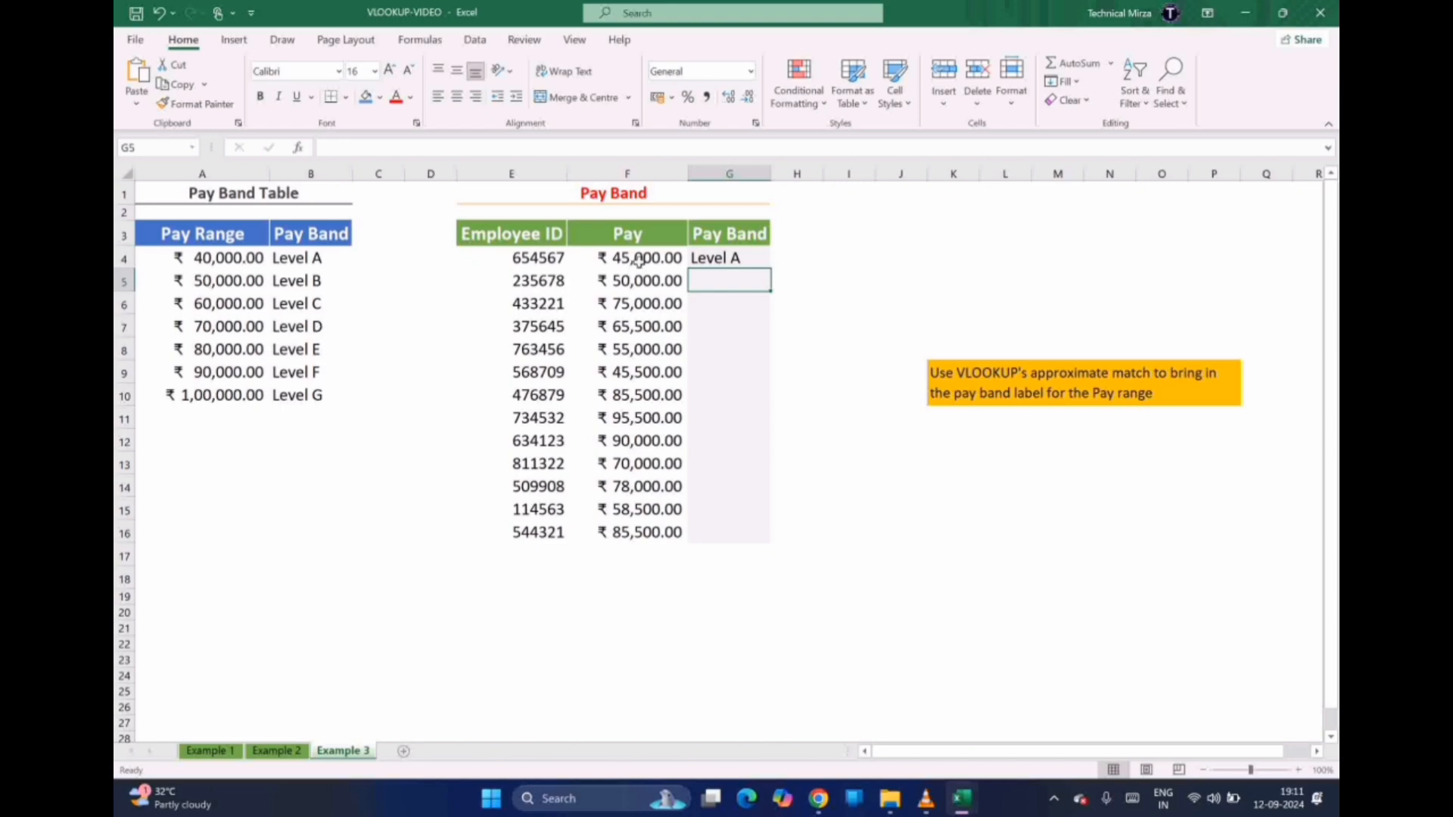
Fill G4's pay band formula down through G16
{"action": "left_click", "coordinate": [740, 261]}
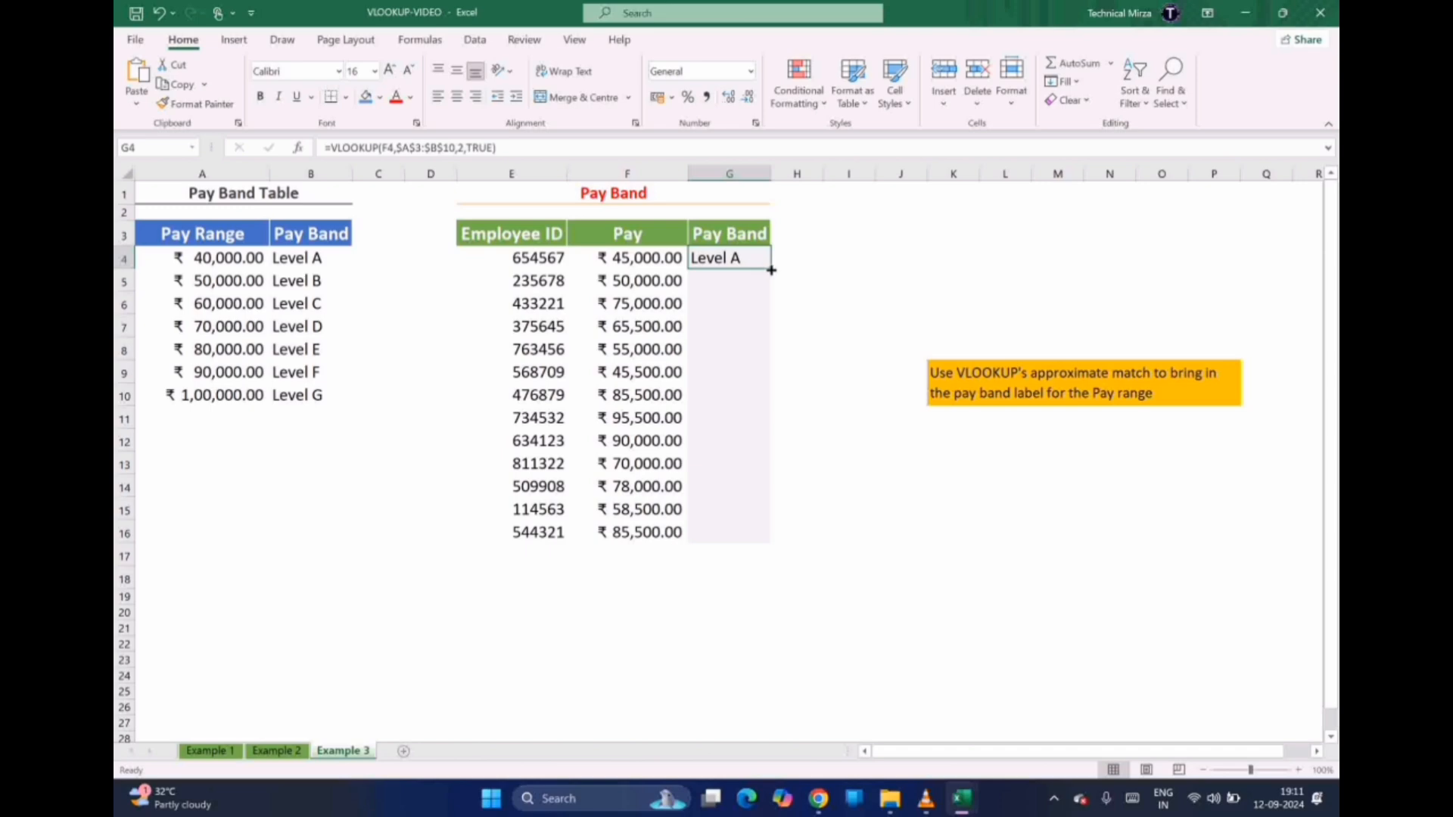
{"action": "left_click", "coordinate": [771, 271]}
{"action": "left_click_drag", "start_coordinate": [771, 270], "coordinate": [756, 535]}
{"action": "left_click", "coordinate": [704, 598]}
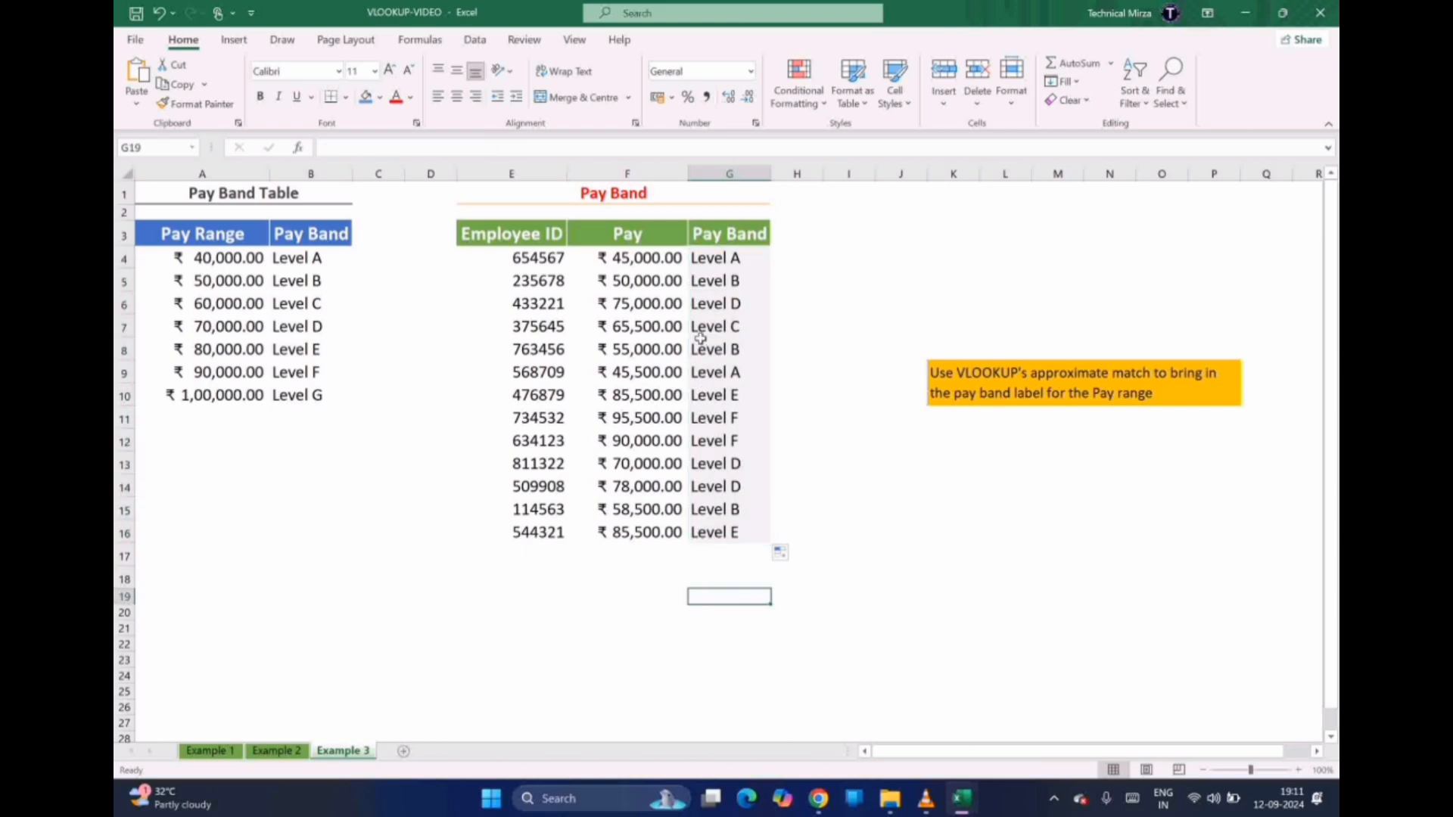
Spot-check the 50,000, 75,000 and 65,500 pays against the Pay Range table, then switch to Class IX Result
{"action": "left_click", "coordinate": [634, 284]}
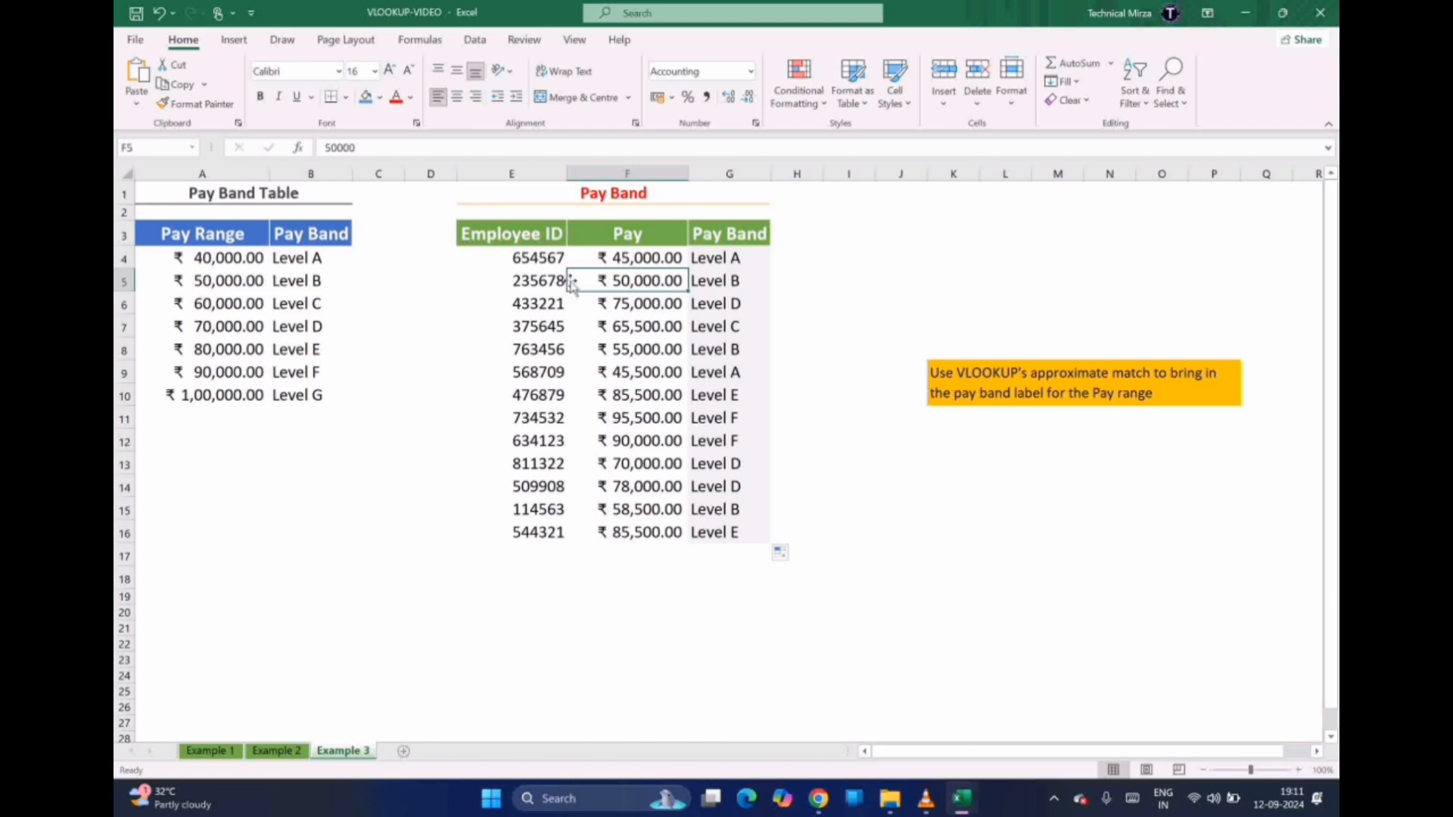
{"action": "left_click", "coordinate": [715, 307]}
{"action": "left_click", "coordinate": [639, 307]}
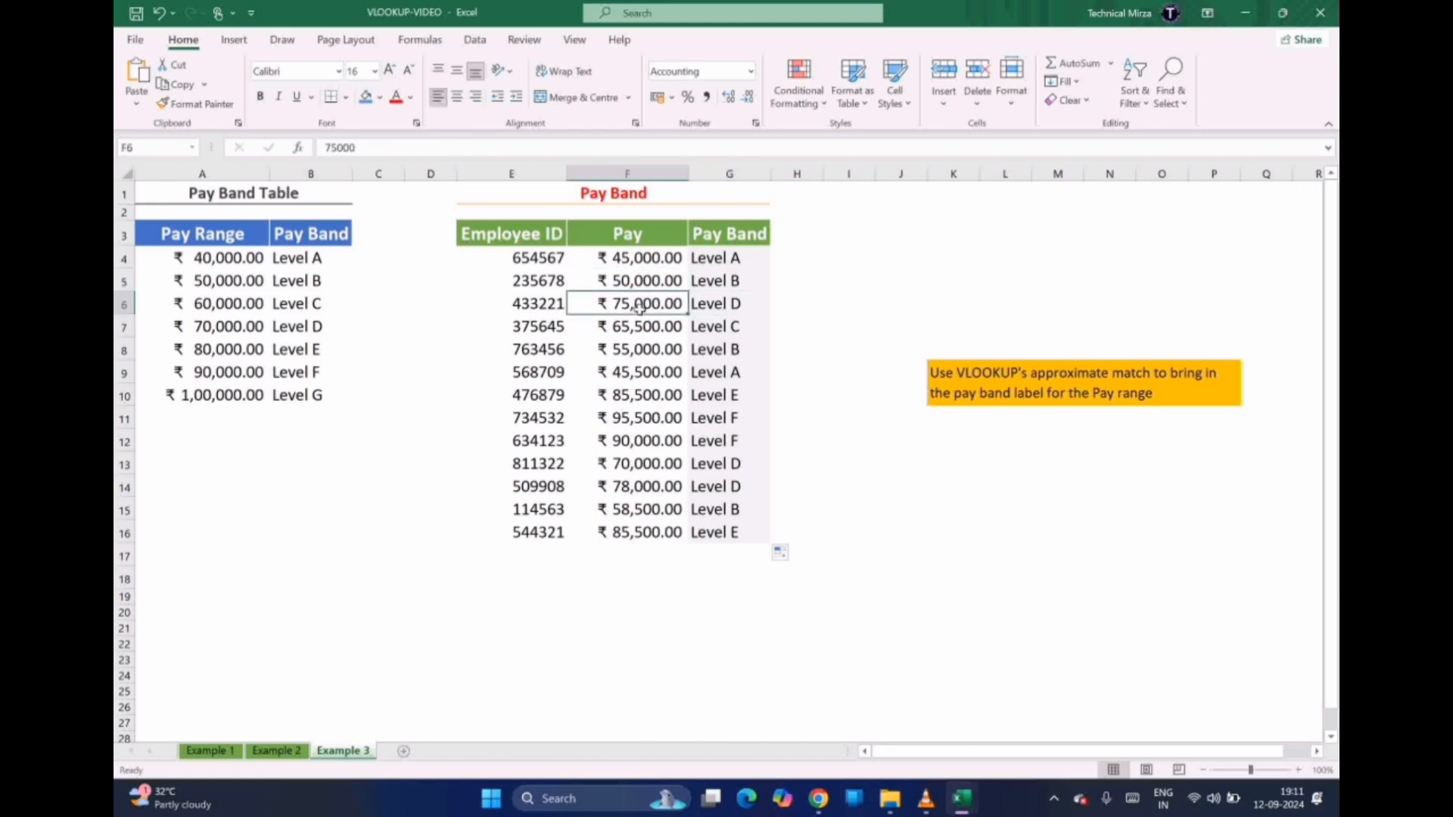
{"action": "left_click", "coordinate": [233, 328]}
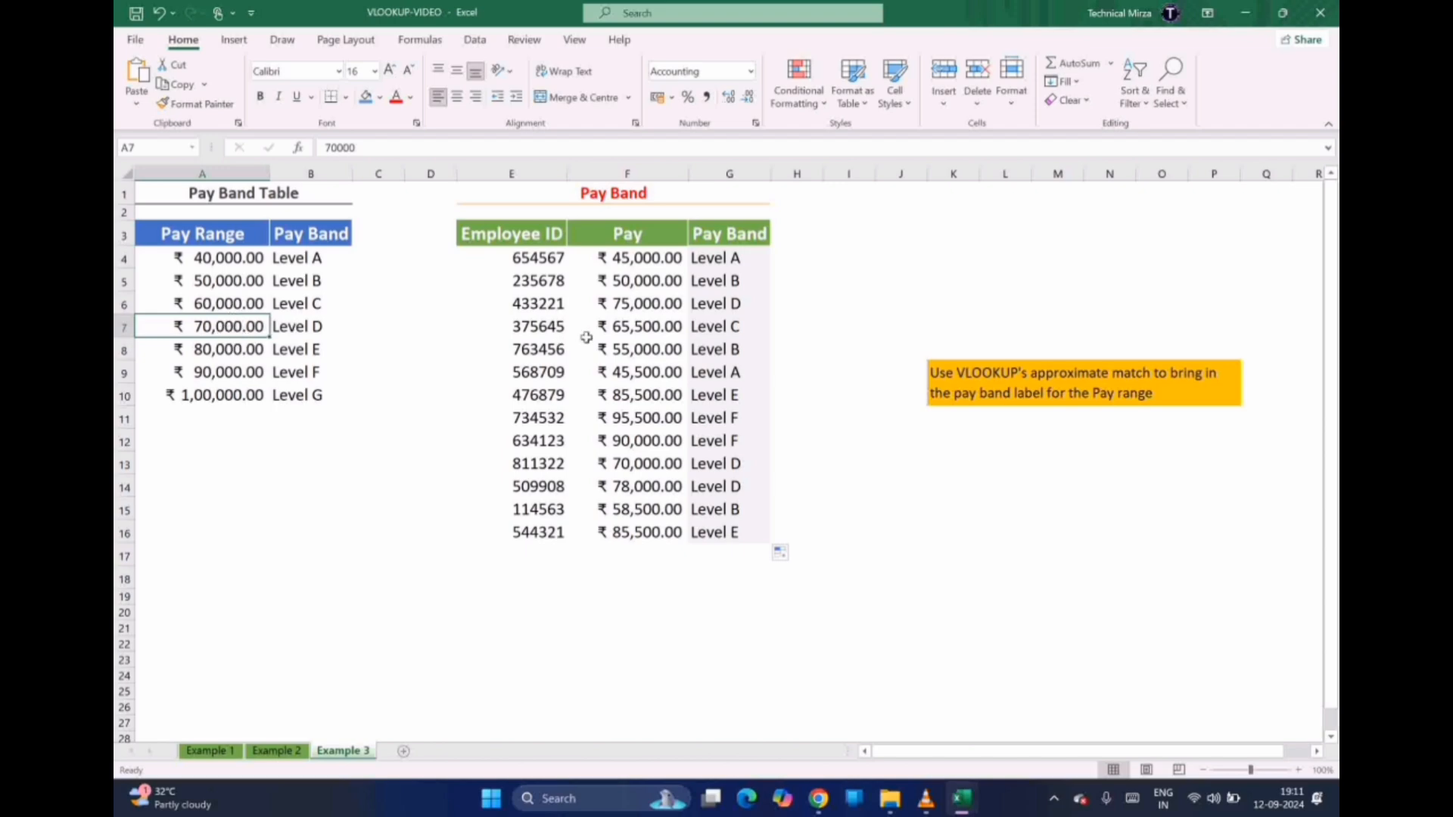
{"action": "left_click", "coordinate": [640, 304]}
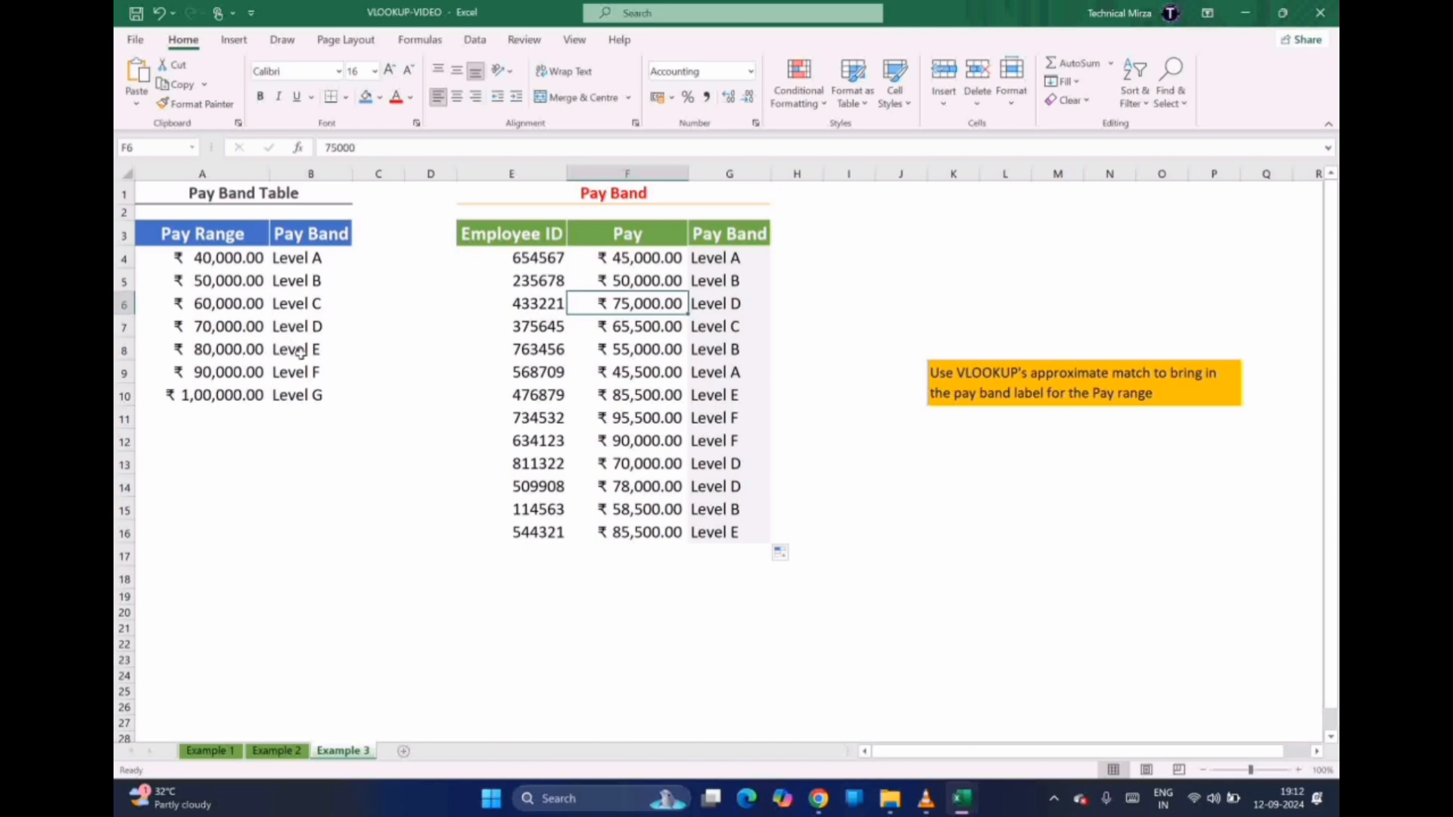
{"action": "left_click", "coordinate": [641, 331]}
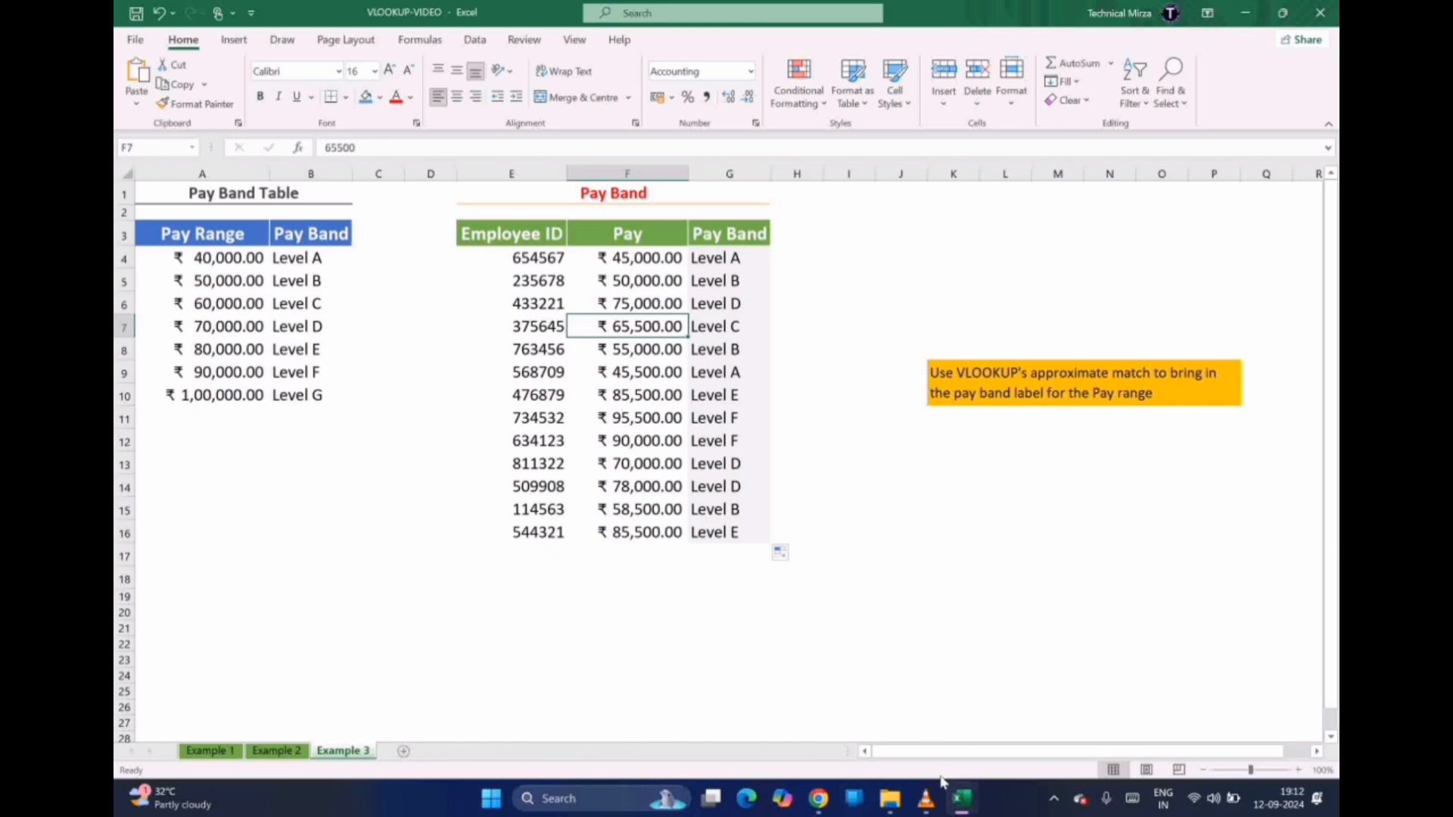
{"action": "mouse_move", "coordinate": [950, 809]}
{"action": "left_click", "coordinate": [987, 705]}
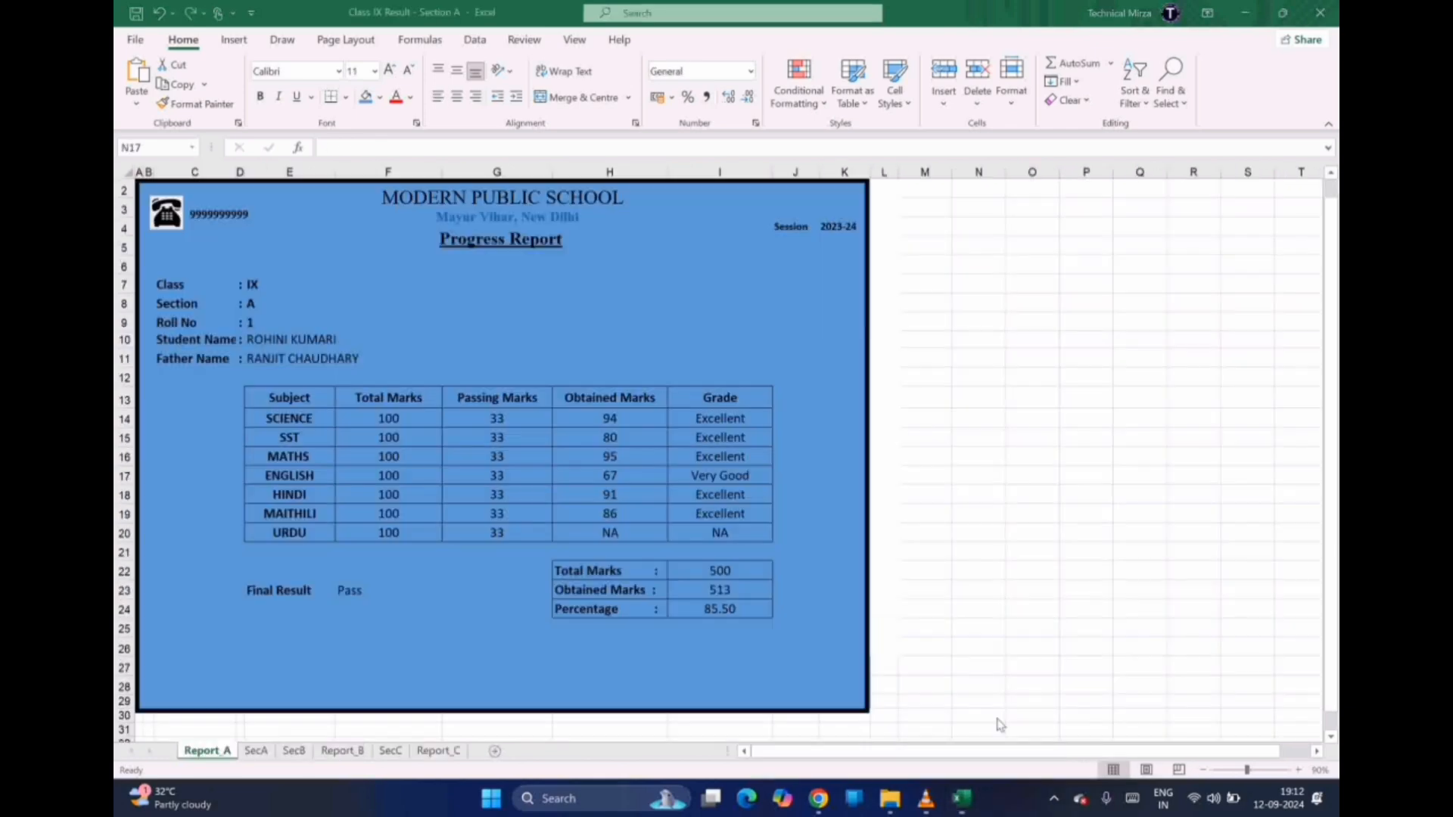
Inspect Report_A's student detail lookups, including the Father Name formula in E11
{"action": "left_click", "coordinate": [327, 361]}
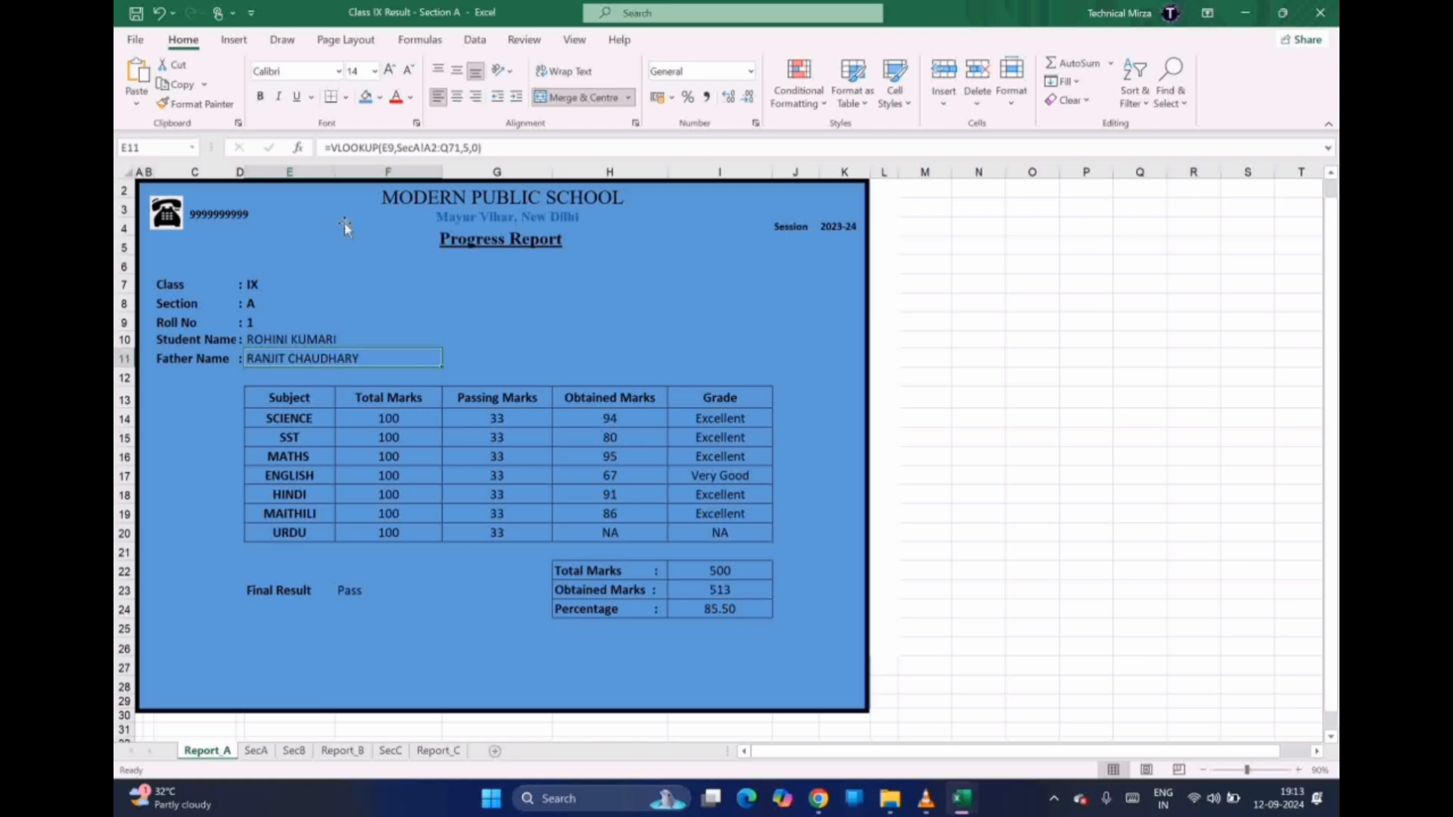
{"action": "left_click", "coordinate": [196, 289]}
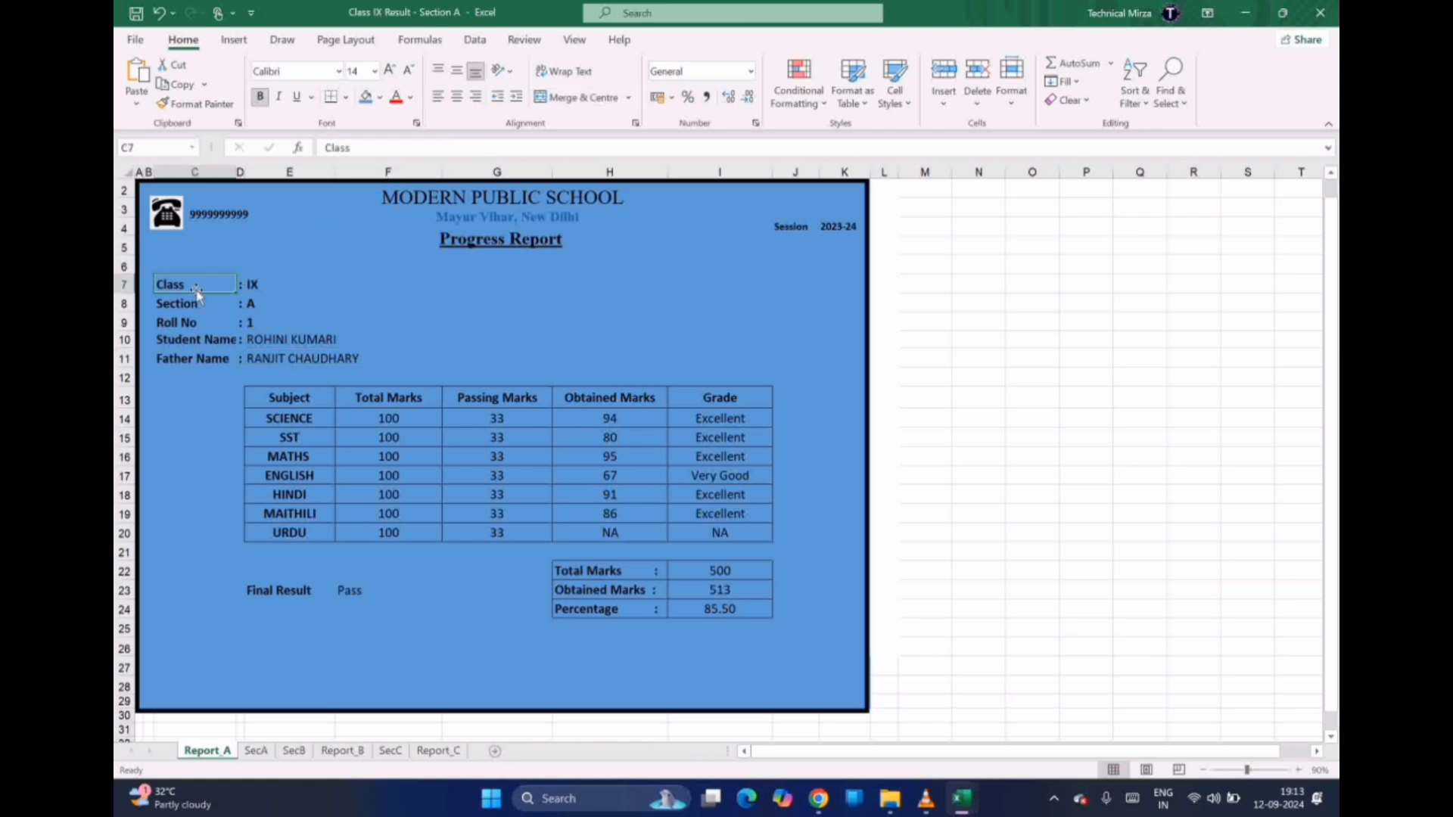
{"action": "key", "text": "Down"}
{"action": "key", "text": "Down"}
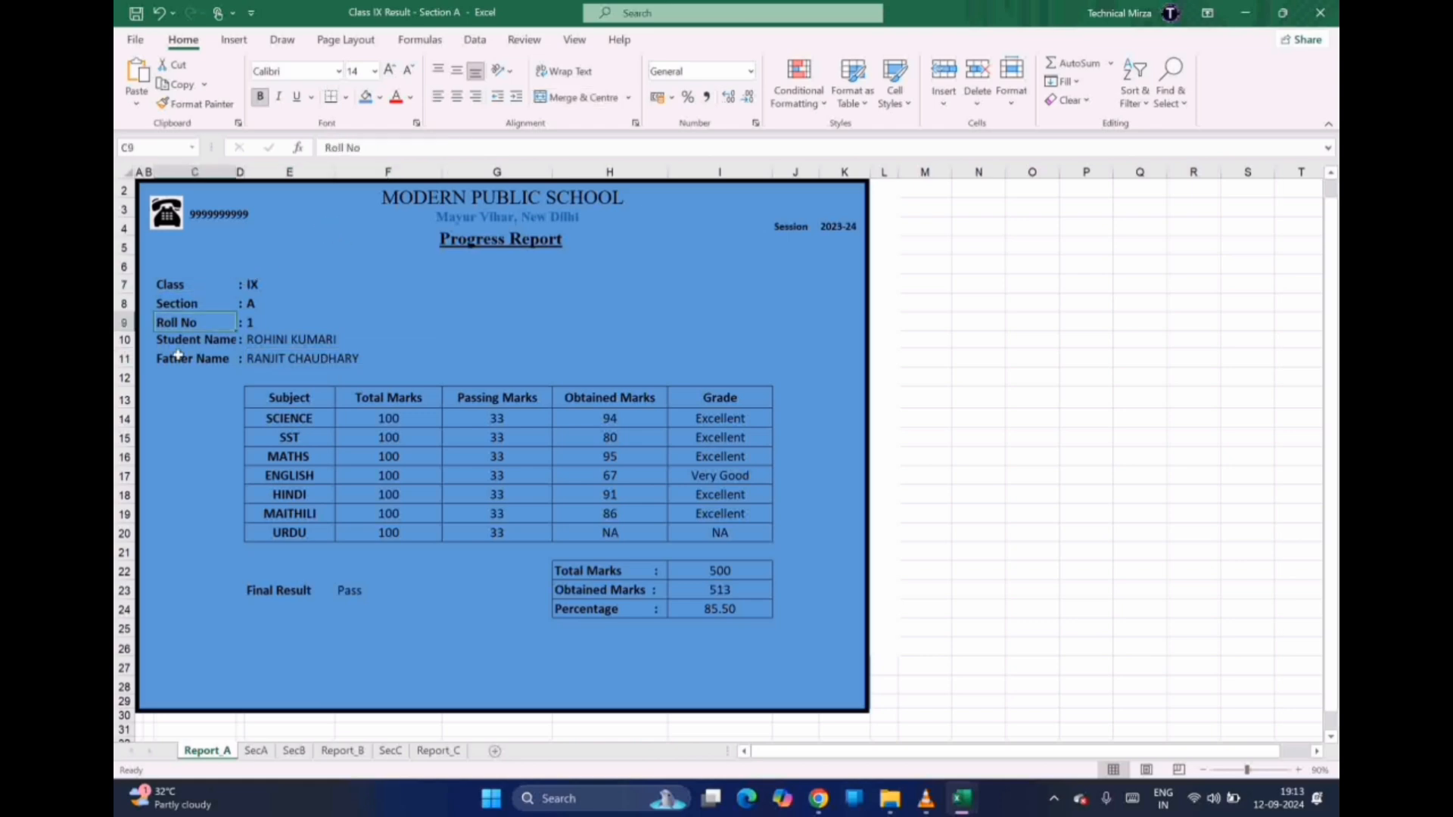
{"action": "key", "text": "Down"}
{"action": "key", "text": "Down"}
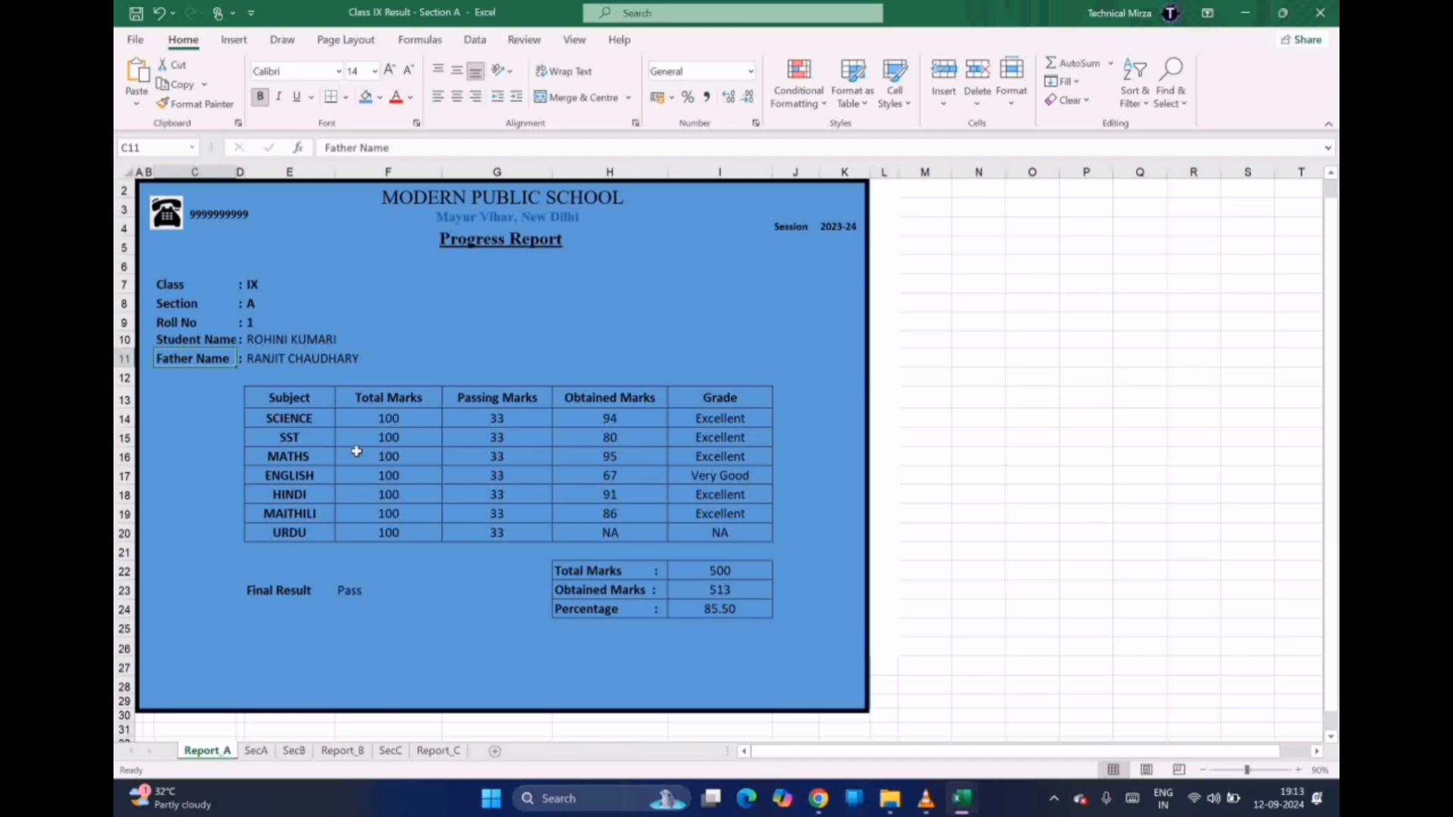
Review the marks table's obtained-marks, grade and totals formulas, then open the SecA sheet
{"action": "left_click", "coordinate": [406, 454]}
{"action": "key", "text": "Right"}
{"action": "key", "text": "Right"}
{"action": "key", "text": "Right"}
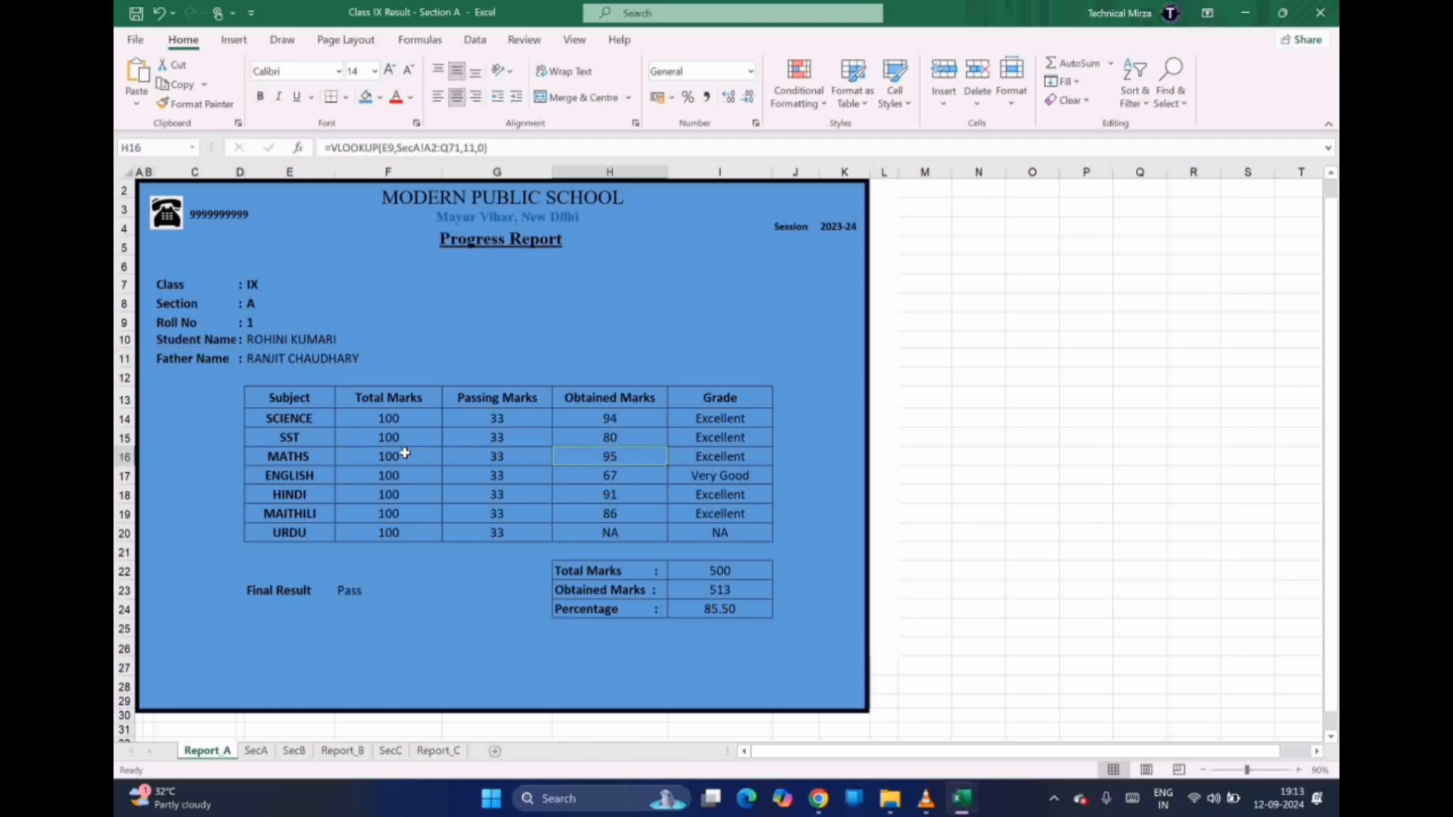
{"action": "key", "text": "Up"}
{"action": "key", "text": "Up"}
{"action": "key", "text": "Up"}
{"action": "key", "text": "Down"}
{"action": "key", "text": "Down"}
{"action": "key", "text": "Down"}
{"action": "key", "text": "Down"}
{"action": "key", "text": "Down"}
{"action": "key", "text": "Down"}
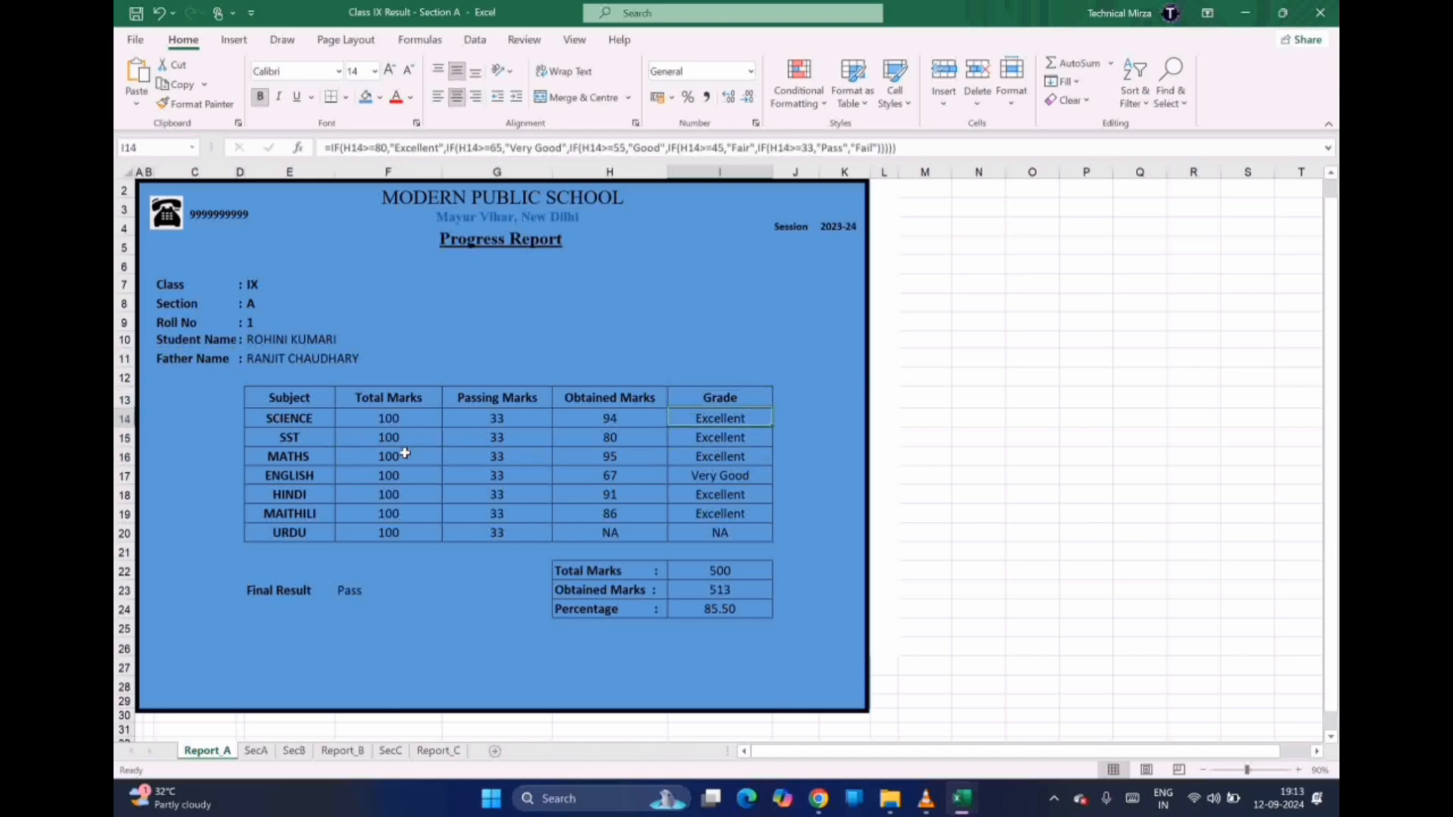
{"action": "key", "text": "Down"}
{"action": "key", "text": "Down"}
{"action": "key", "text": "Down"}
{"action": "key", "text": "Down"}
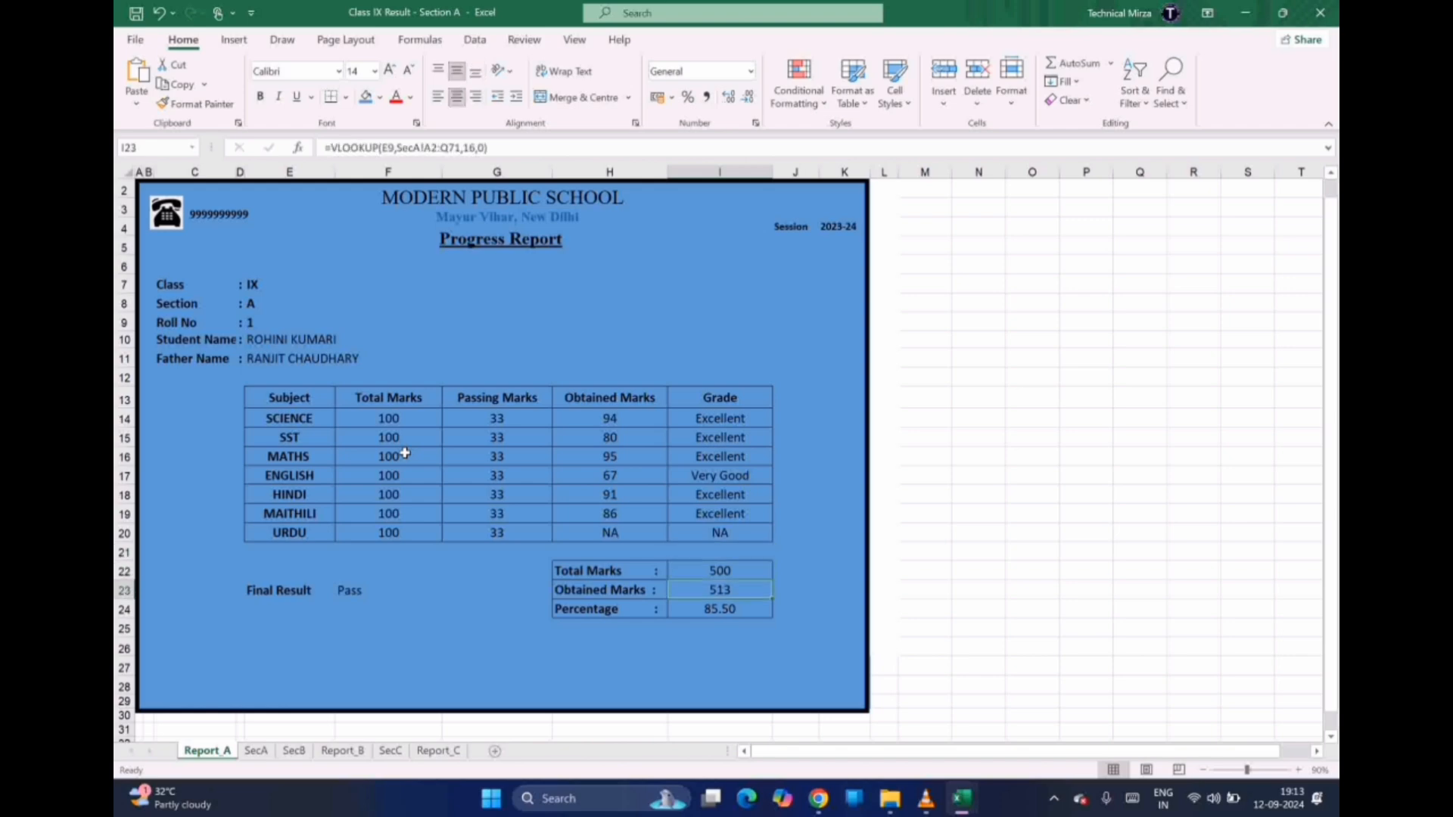
{"action": "key", "text": "Left"}
{"action": "key", "text": "Left"}
{"action": "key", "text": "Left"}
{"action": "key", "text": "Left"}
{"action": "key", "text": "Left"}
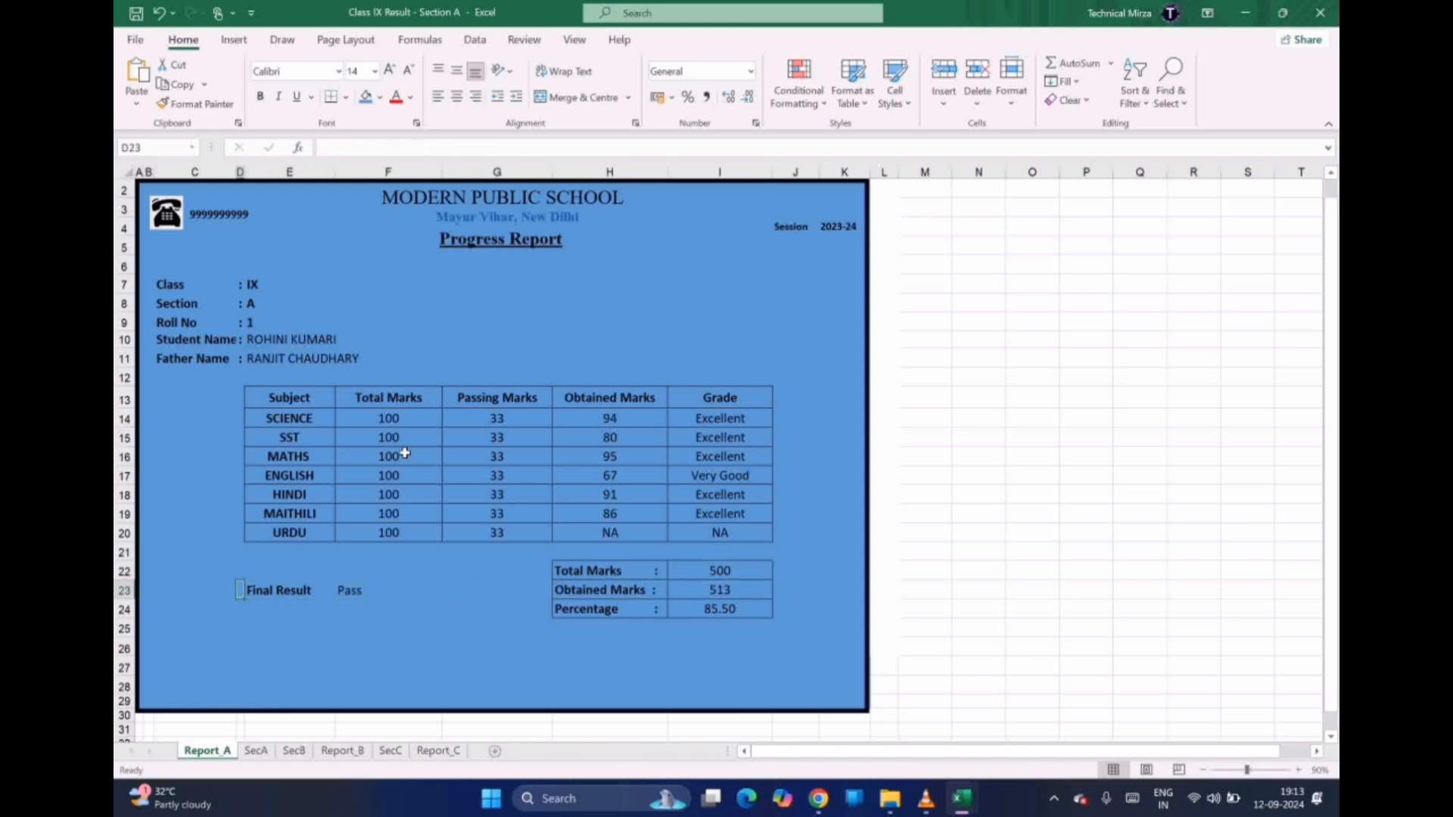
{"action": "key", "text": "Right"}
{"action": "key", "text": "Right"}
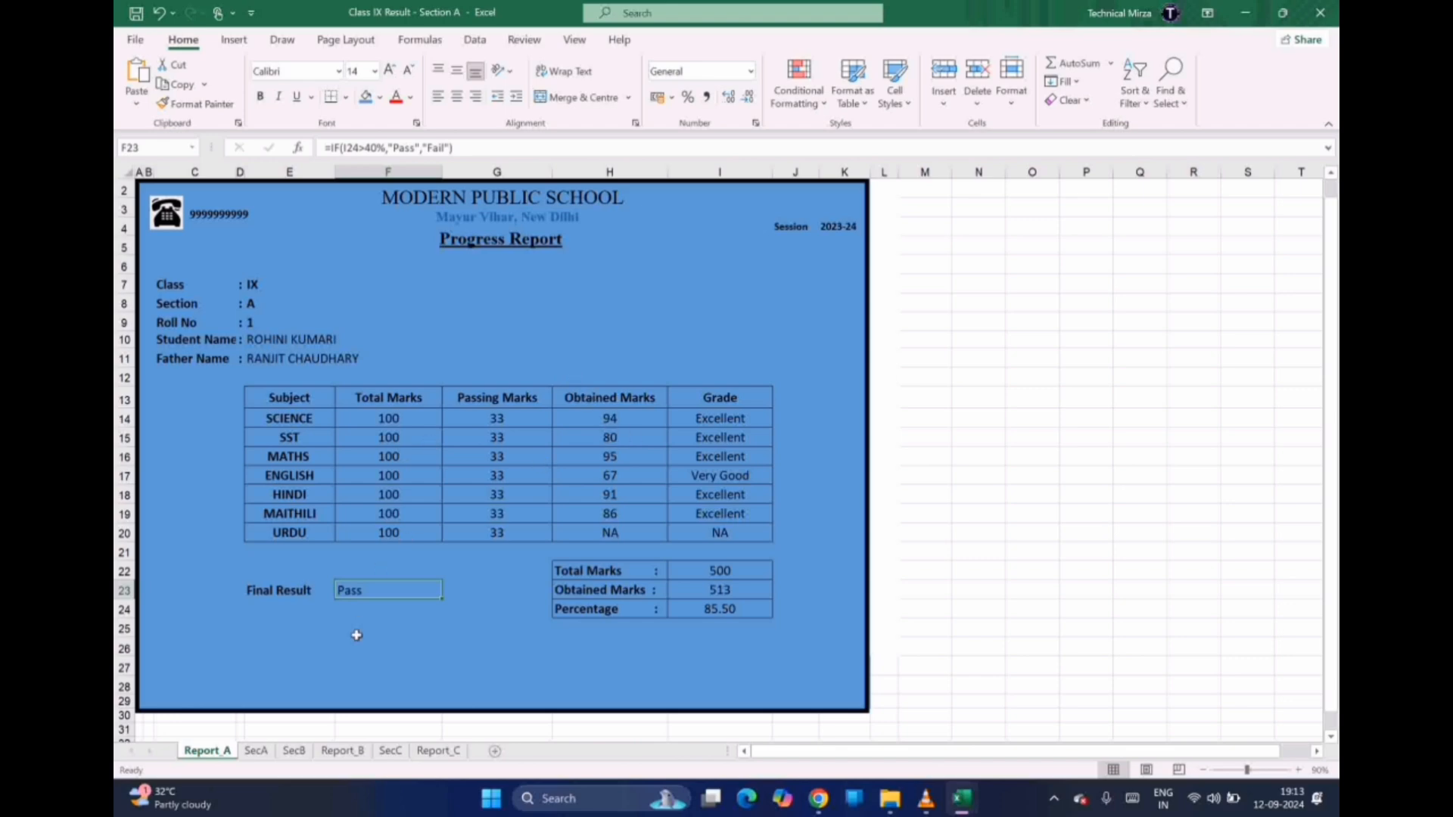
{"action": "left_click", "coordinate": [256, 752]}
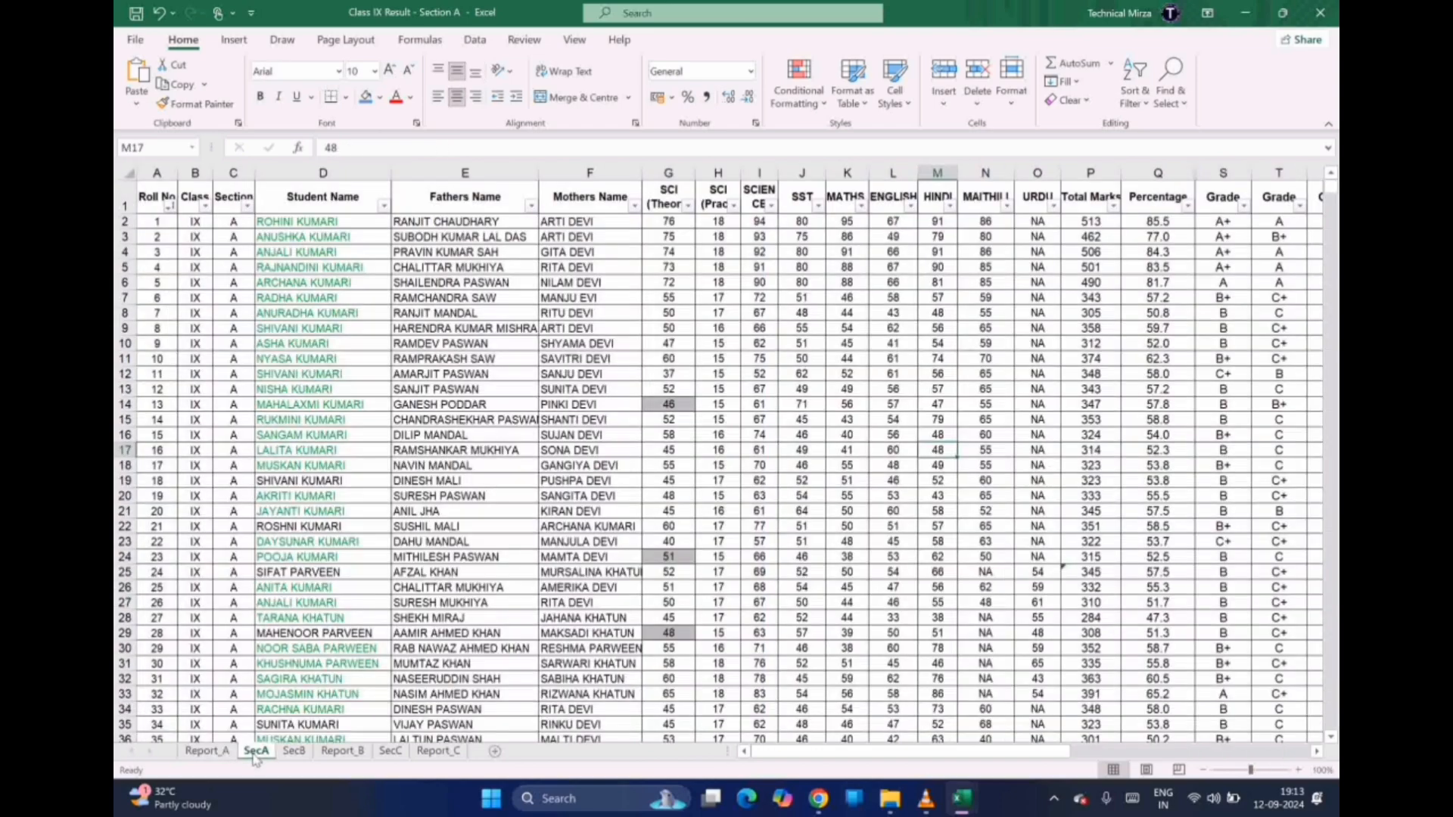
On SecA, step along student row 5 through the names and subject marks
{"action": "left_click", "coordinate": [335, 480]}
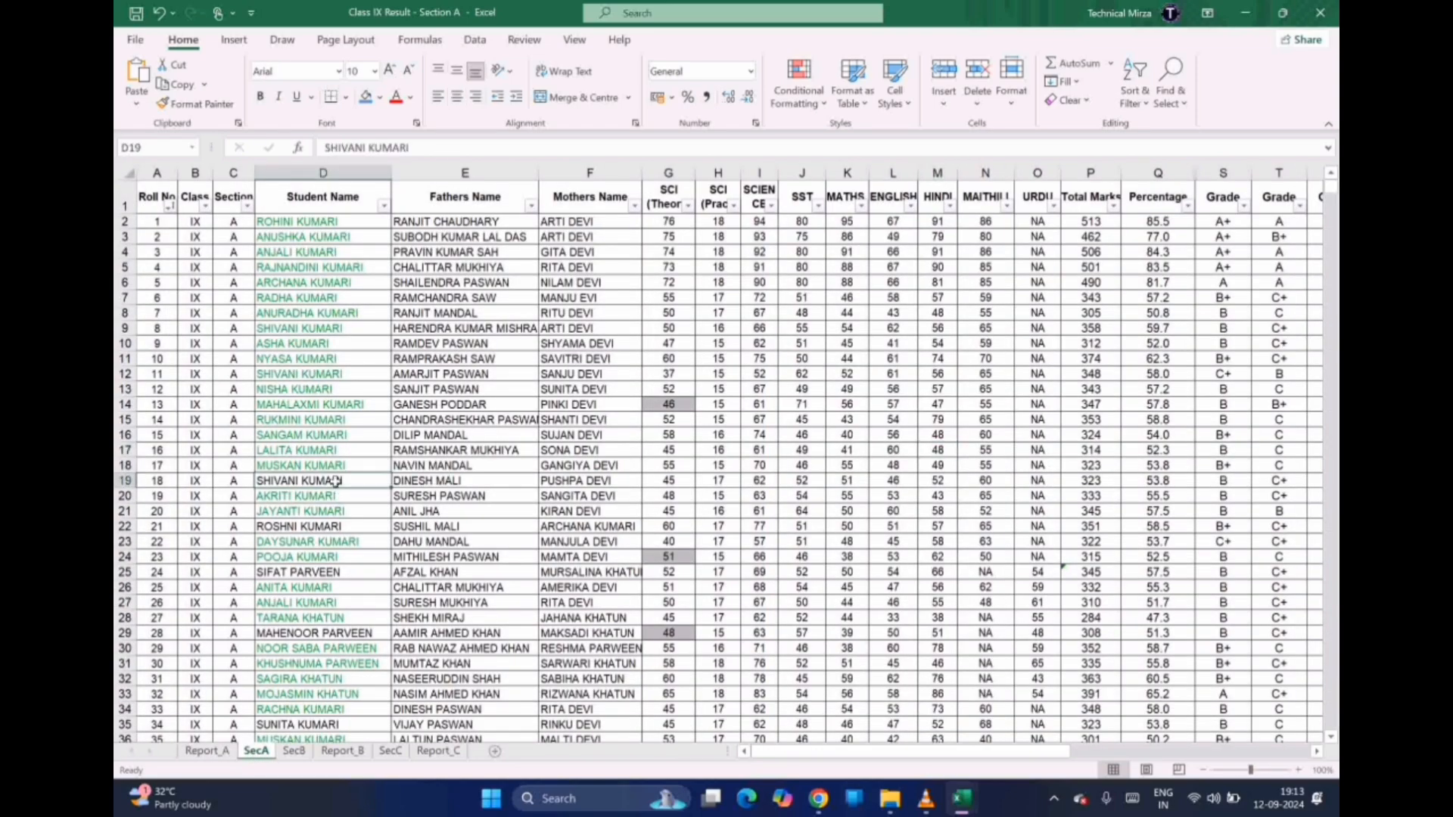
{"action": "left_click", "coordinate": [321, 268]}
{"action": "key", "text": "Right"}
{"action": "key", "text": "Right"}
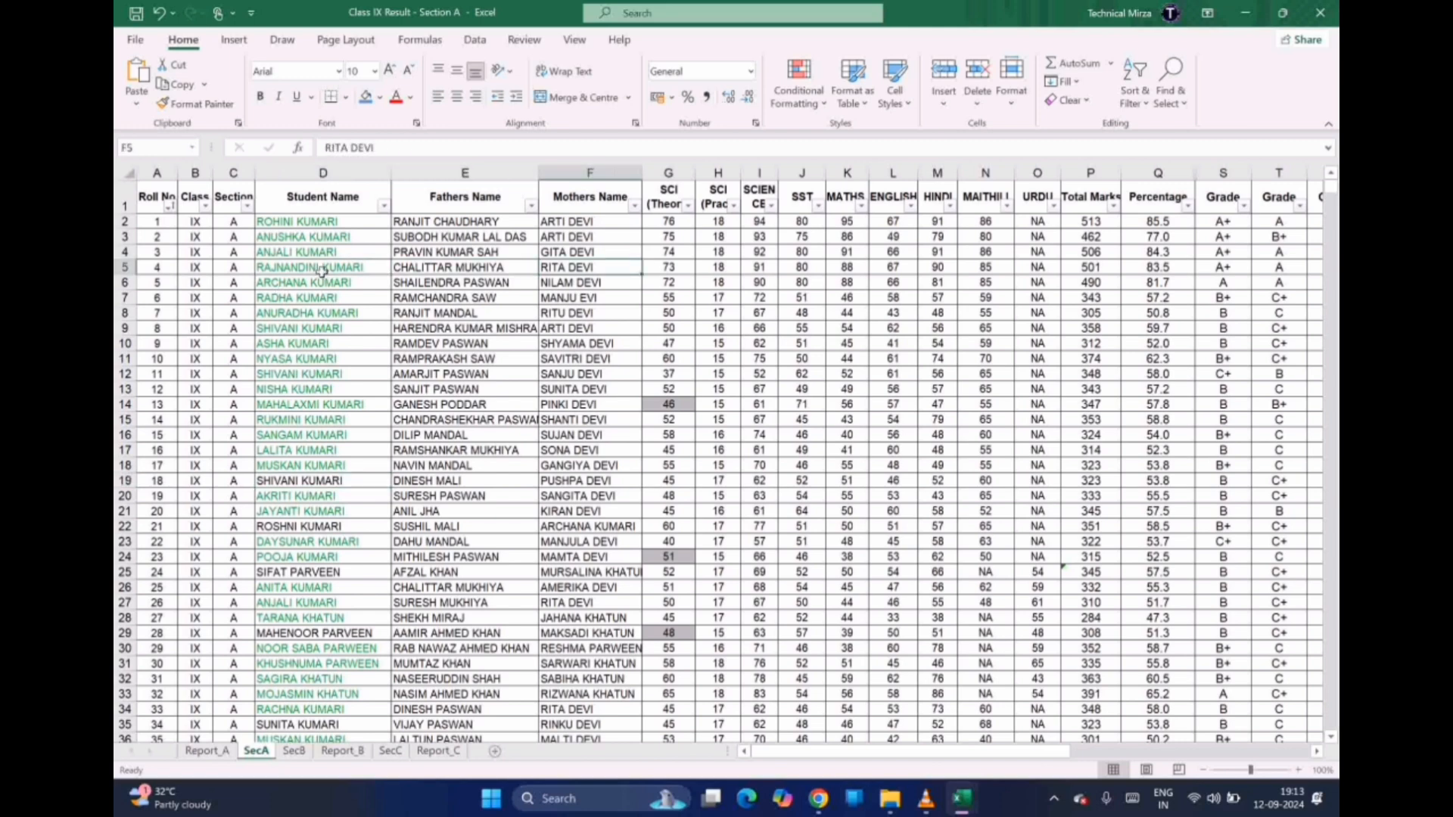
{"action": "key", "text": "Right"}
{"action": "key", "text": "Left"}
{"action": "key", "text": "Left"}
{"action": "key", "text": "Left"}
{"action": "key", "text": "Left"}
{"action": "key", "text": "Left"}
{"action": "key", "text": "Right"}
{"action": "key", "text": "Right"}
{"action": "key", "text": "Right"}
{"action": "key", "text": "Right"}
{"action": "key", "text": "Right"}
{"action": "key", "text": "Right"}
{"action": "key", "text": "Right"}
{"action": "key", "text": "Right"}
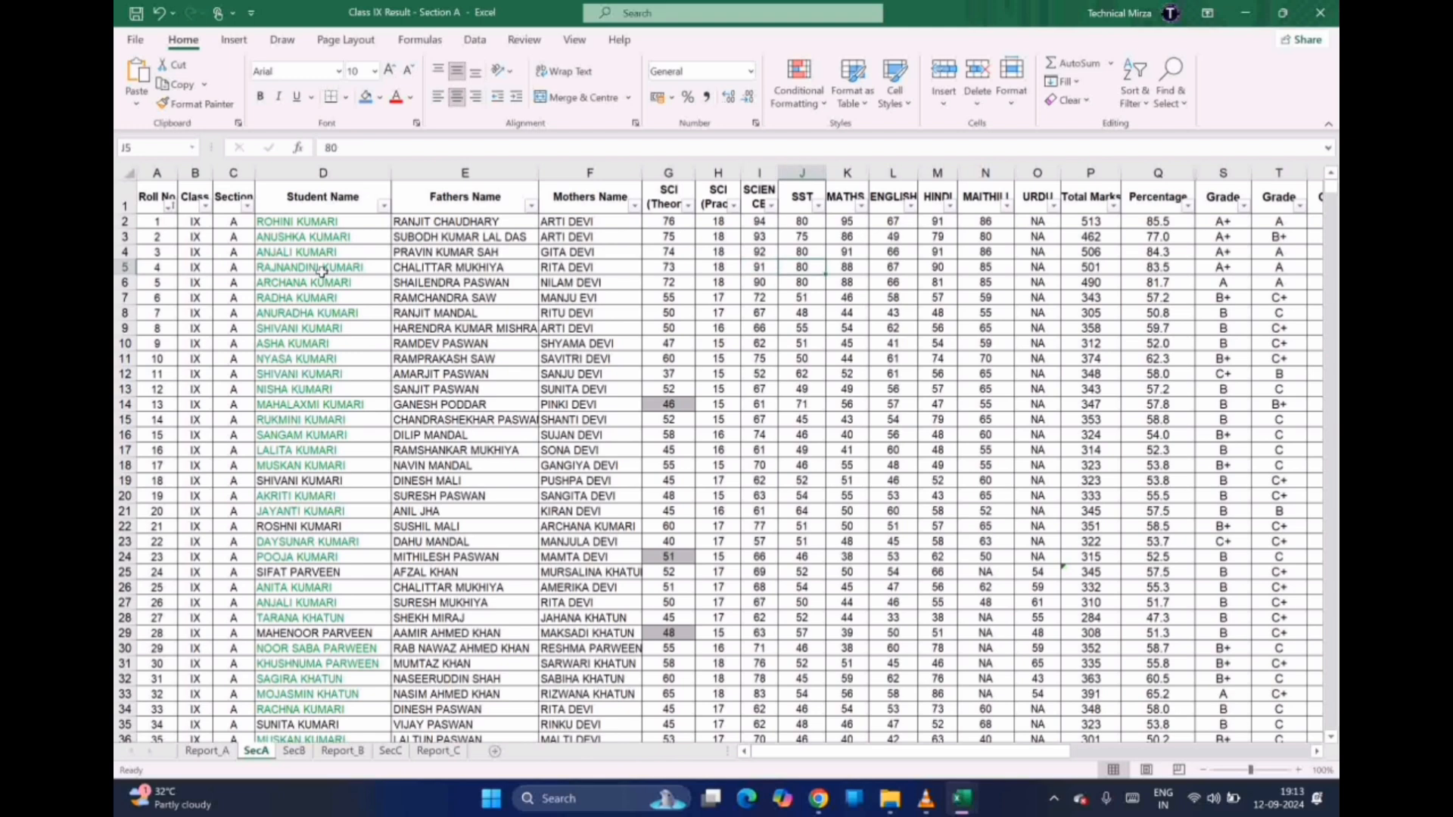
Check row 5's total formula in P5, its grade formulas and the PASS result in AB5, then return to Report_A
{"action": "key", "text": "Right"}
{"action": "key", "text": "Right"}
{"action": "key", "text": "Right"}
{"action": "key", "text": "Right"}
{"action": "key", "text": "Right"}
{"action": "key", "text": "Right"}
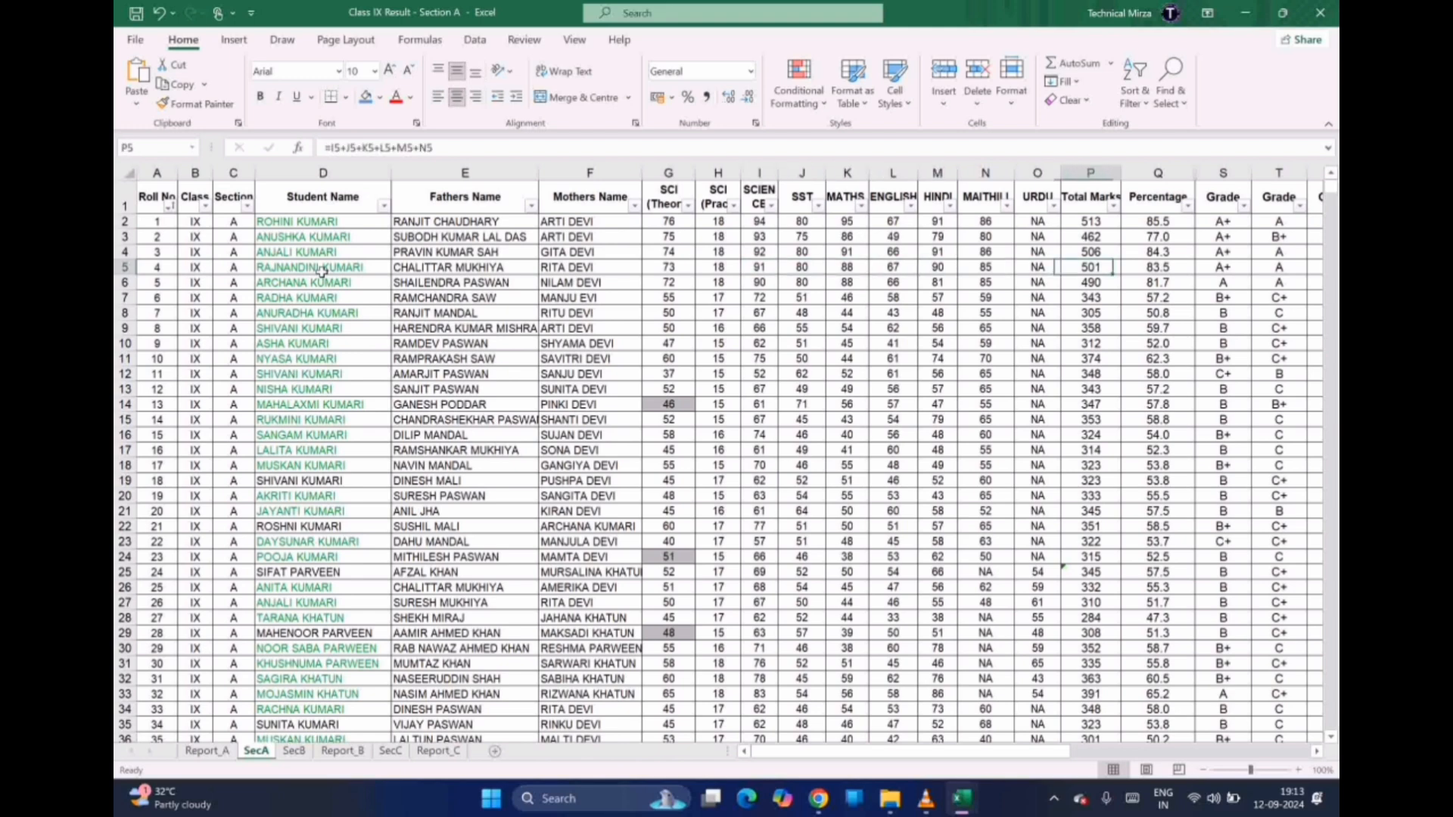
{"action": "key", "text": "Right"}
{"action": "key", "text": "Right"}
{"action": "key", "text": "Right"}
{"action": "key", "text": "Right"}
{"action": "key", "text": "Right"}
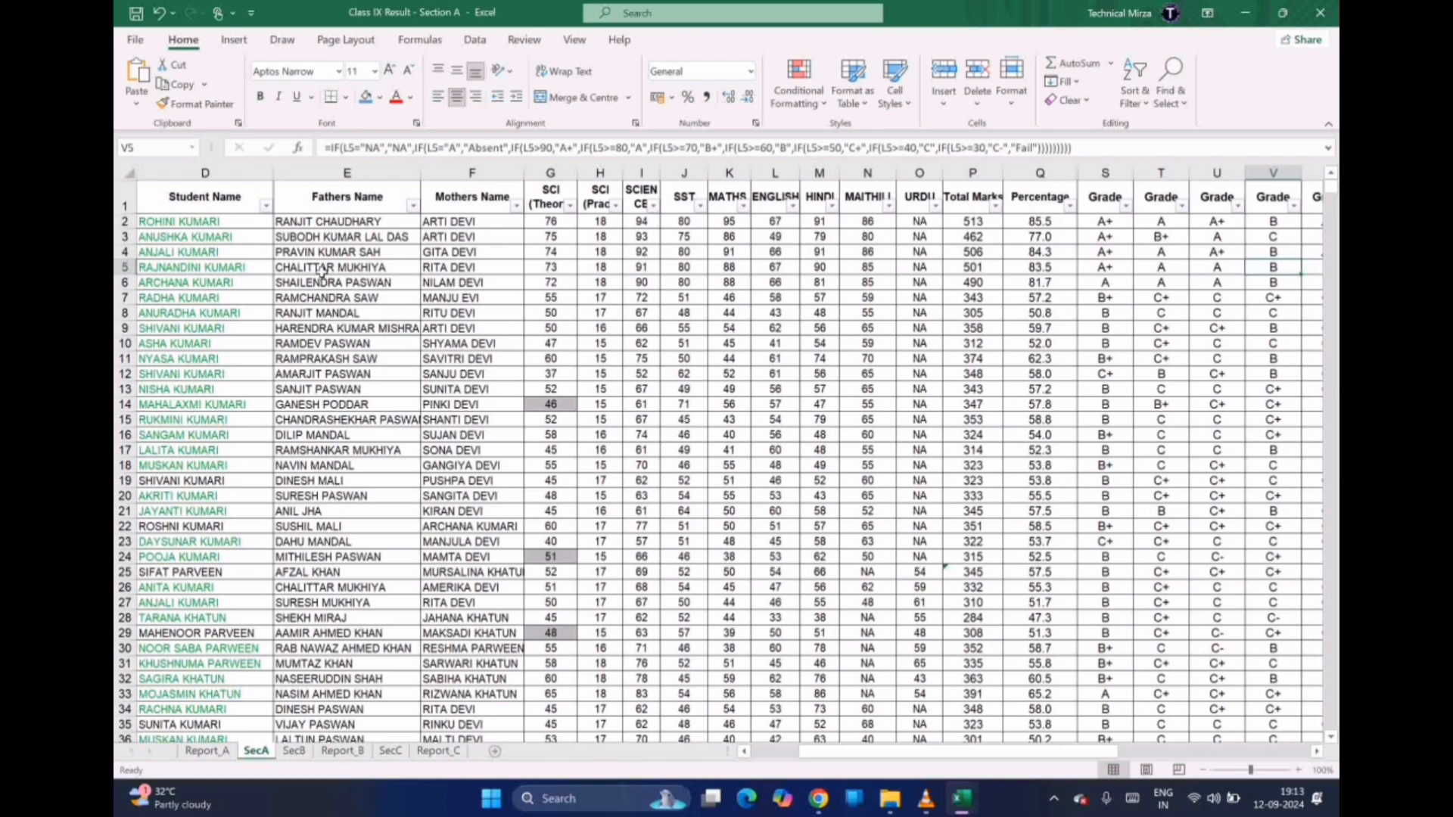
{"action": "key", "text": "Right"}
{"action": "key", "text": "Right"}
{"action": "key", "text": "Right"}
{"action": "key", "text": "Right"}
{"action": "key", "text": "Right"}
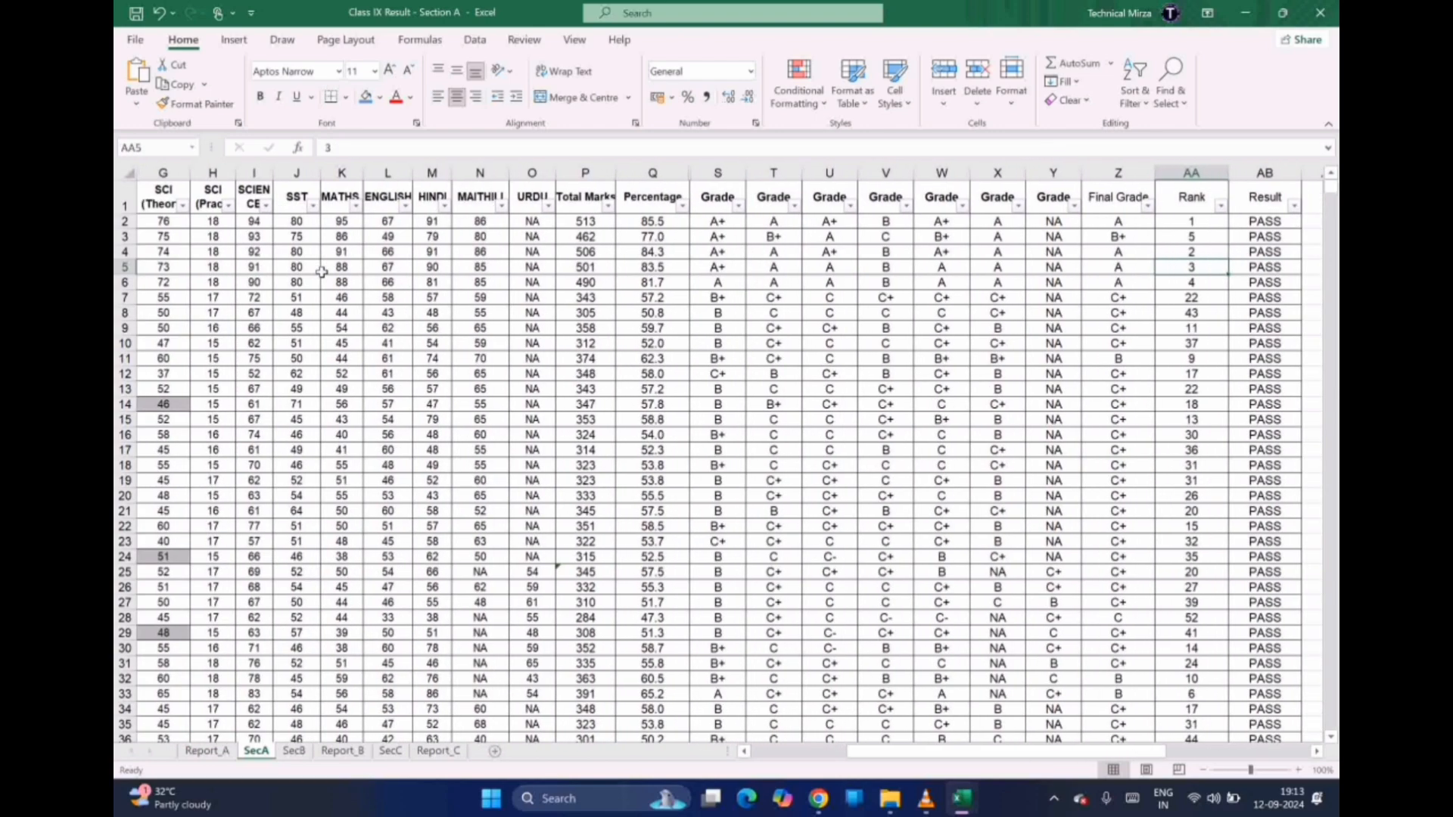
{"action": "key", "text": "Right"}
{"action": "key", "text": "Right"}
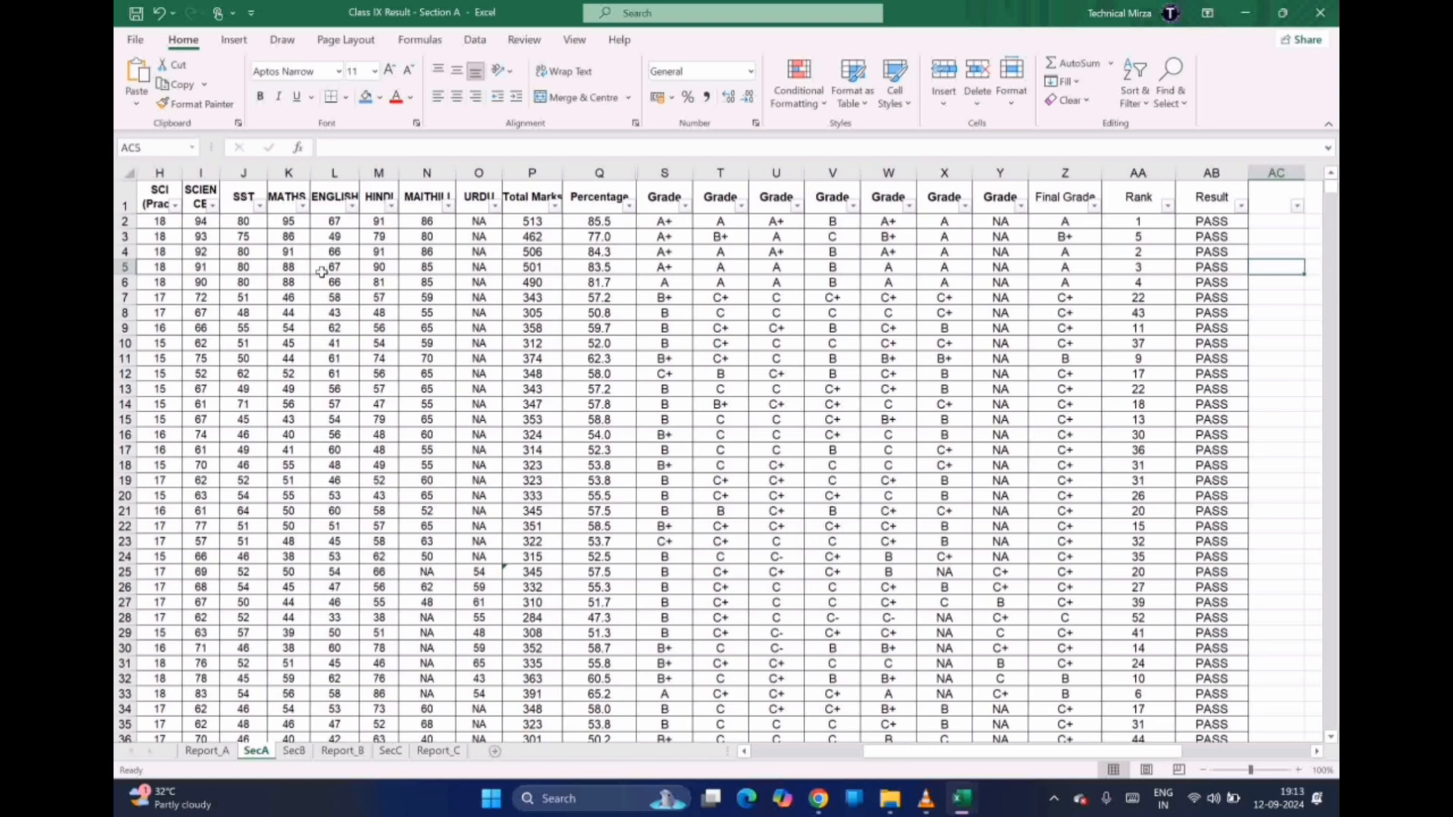
{"action": "key", "text": "Left"}
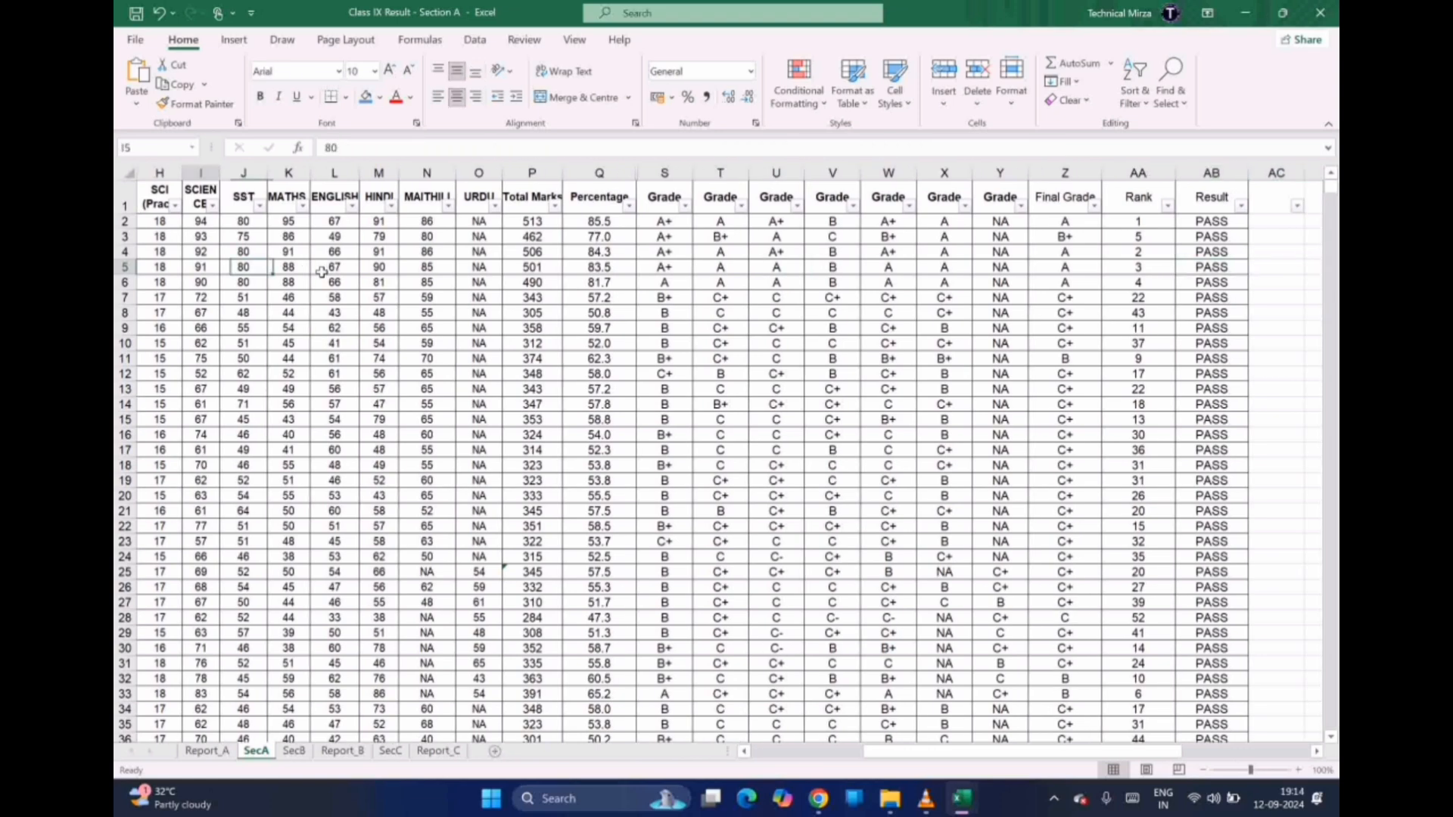
{"action": "key", "text": "Home"}
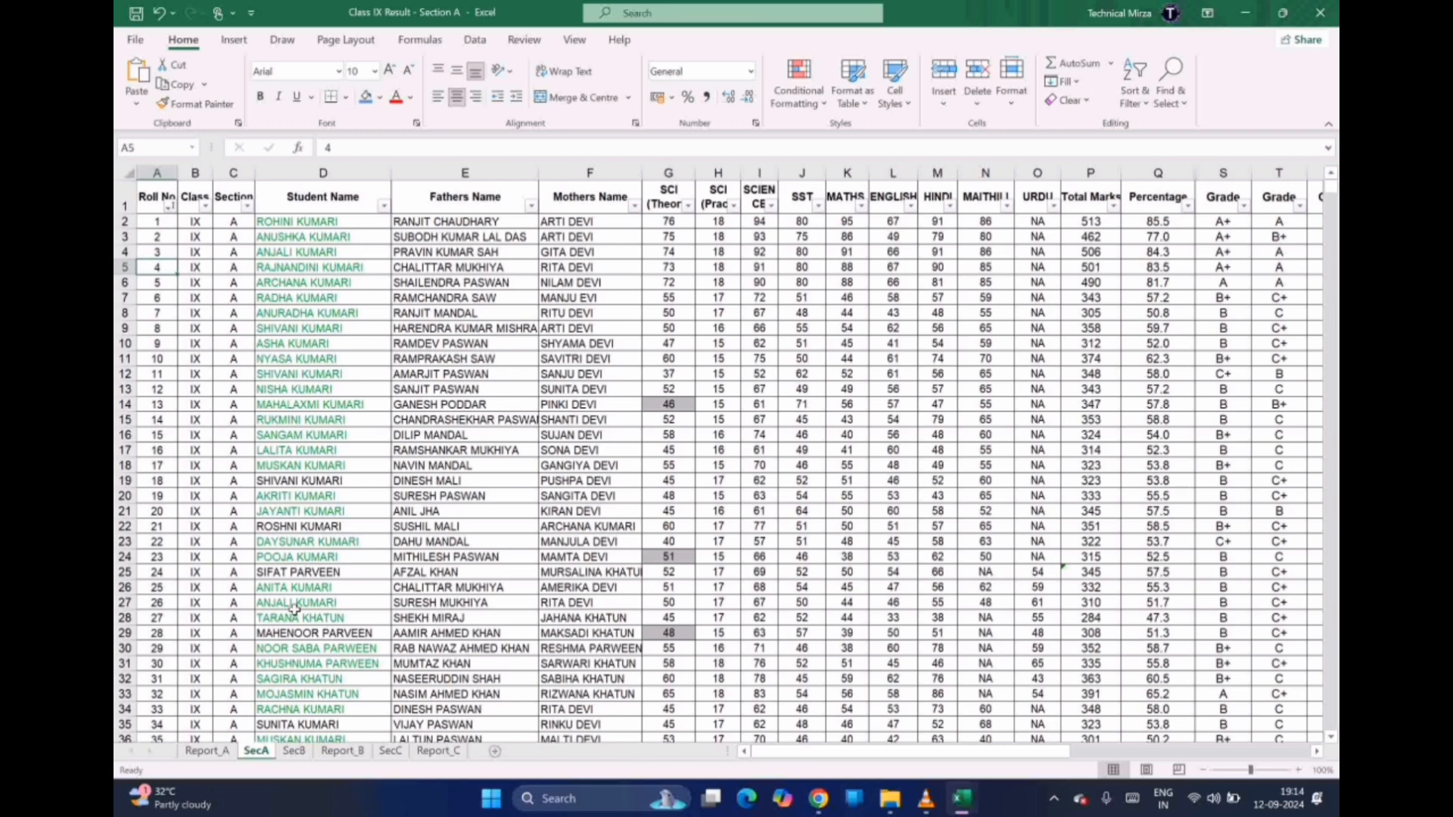
{"action": "left_click", "coordinate": [219, 753]}
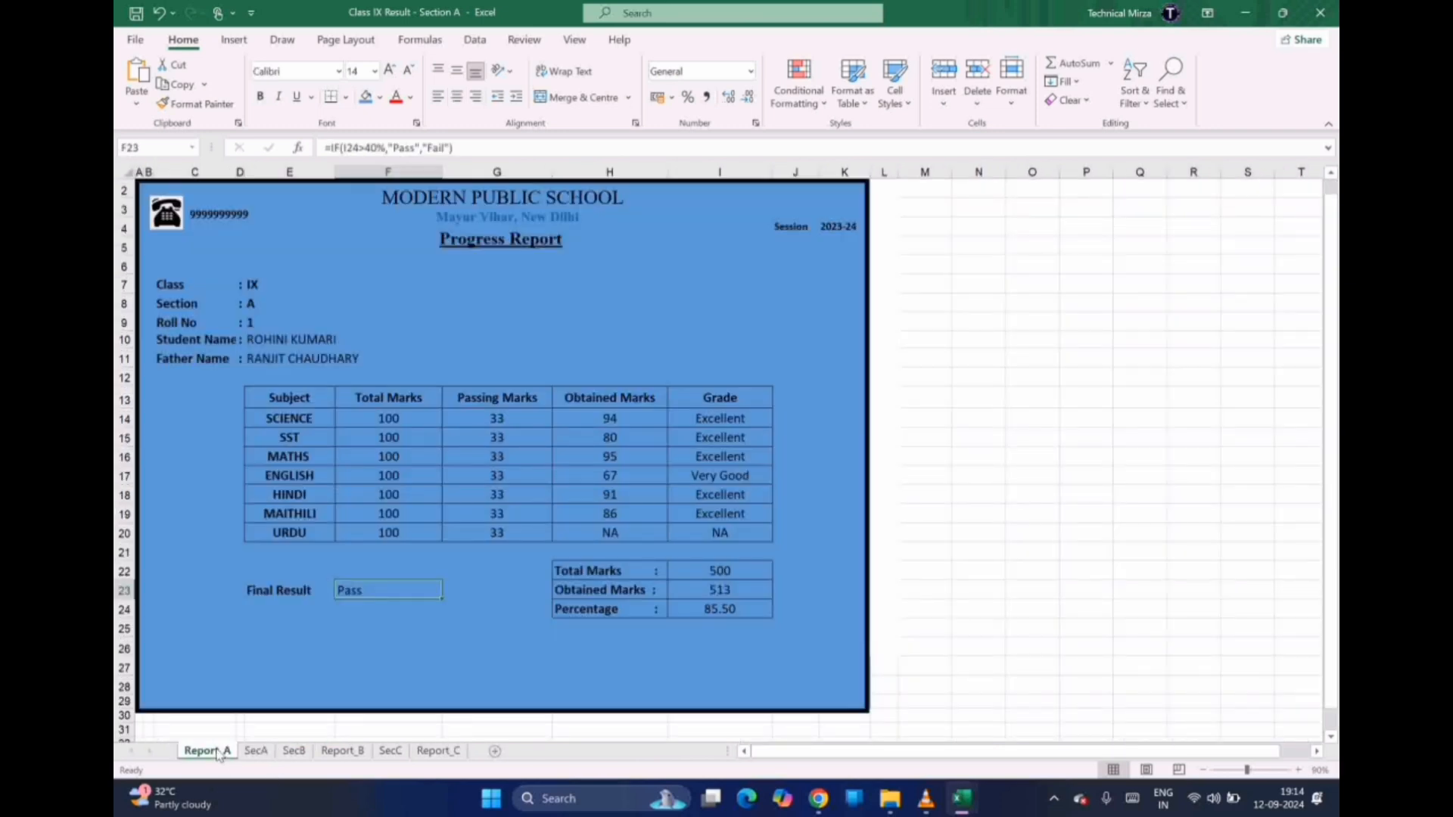
{"action": "left_click", "coordinate": [407, 399]}
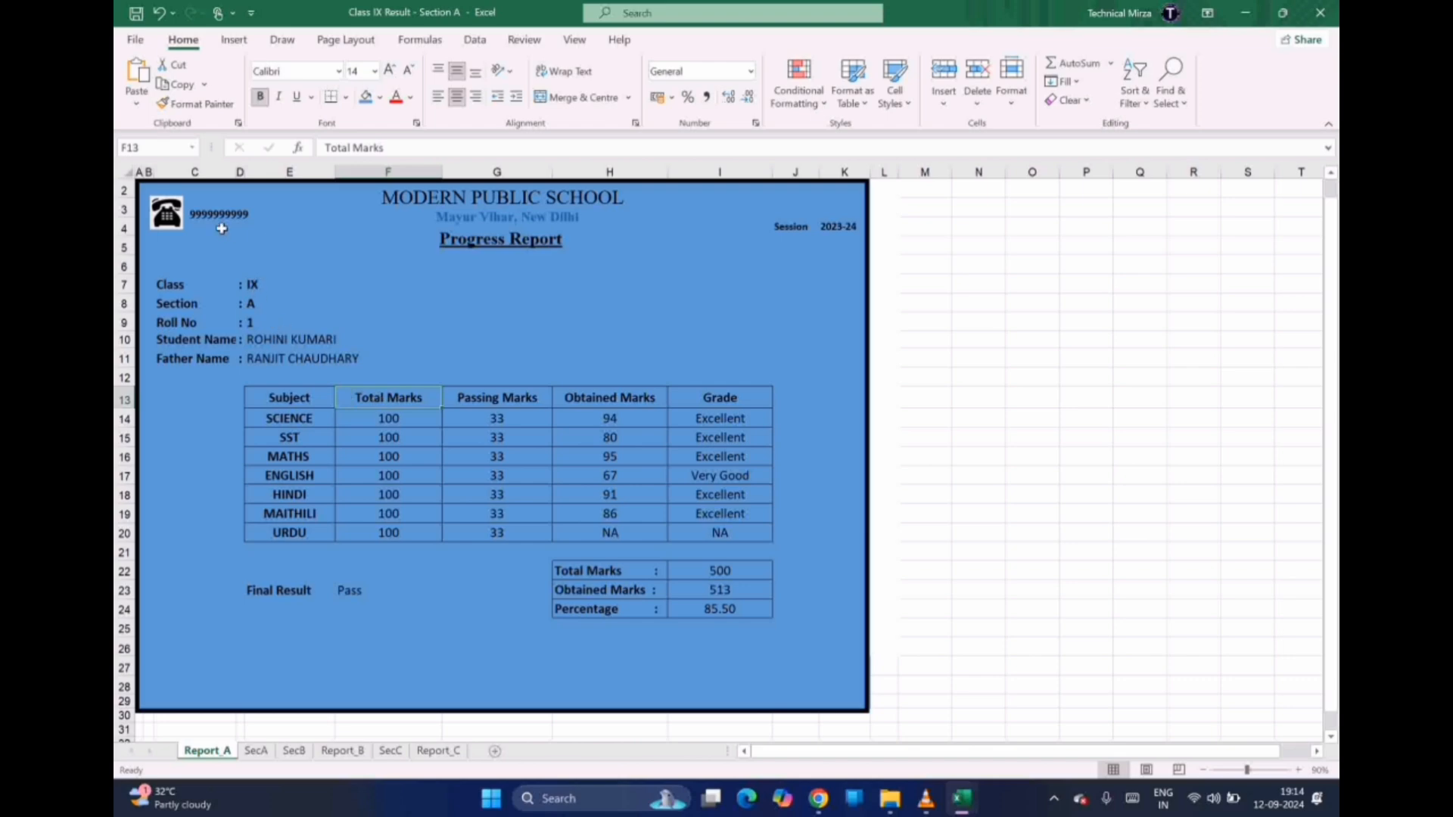
{"action": "left_click", "coordinate": [267, 323]}
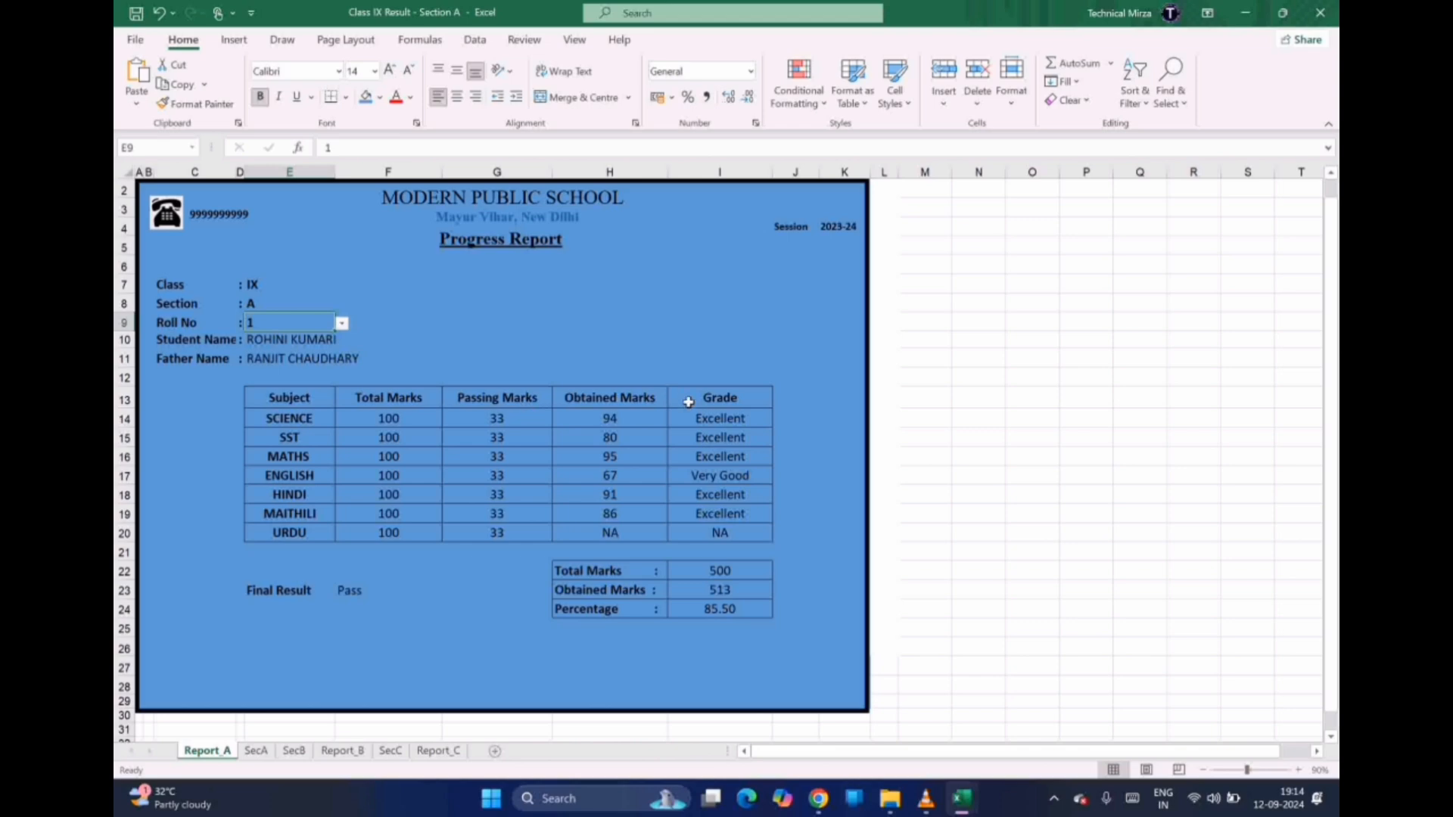
Show roll numbers 24 and then 30 on the report, checking the MATHS grade formula in I16
{"action": "left_click", "coordinate": [342, 324]}
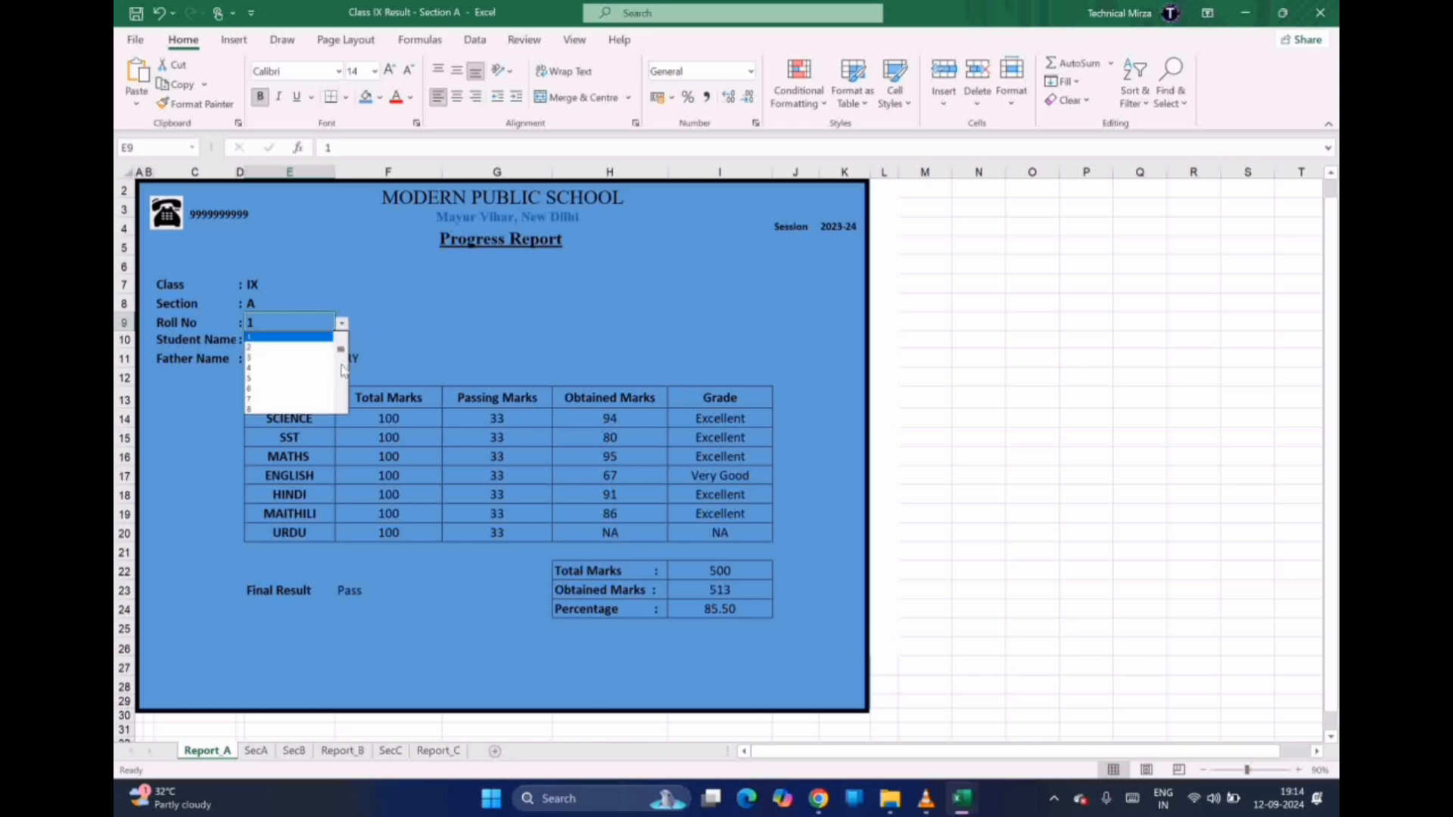
{"action": "left_click", "coordinate": [340, 363]}
{"action": "left_click", "coordinate": [340, 364]}
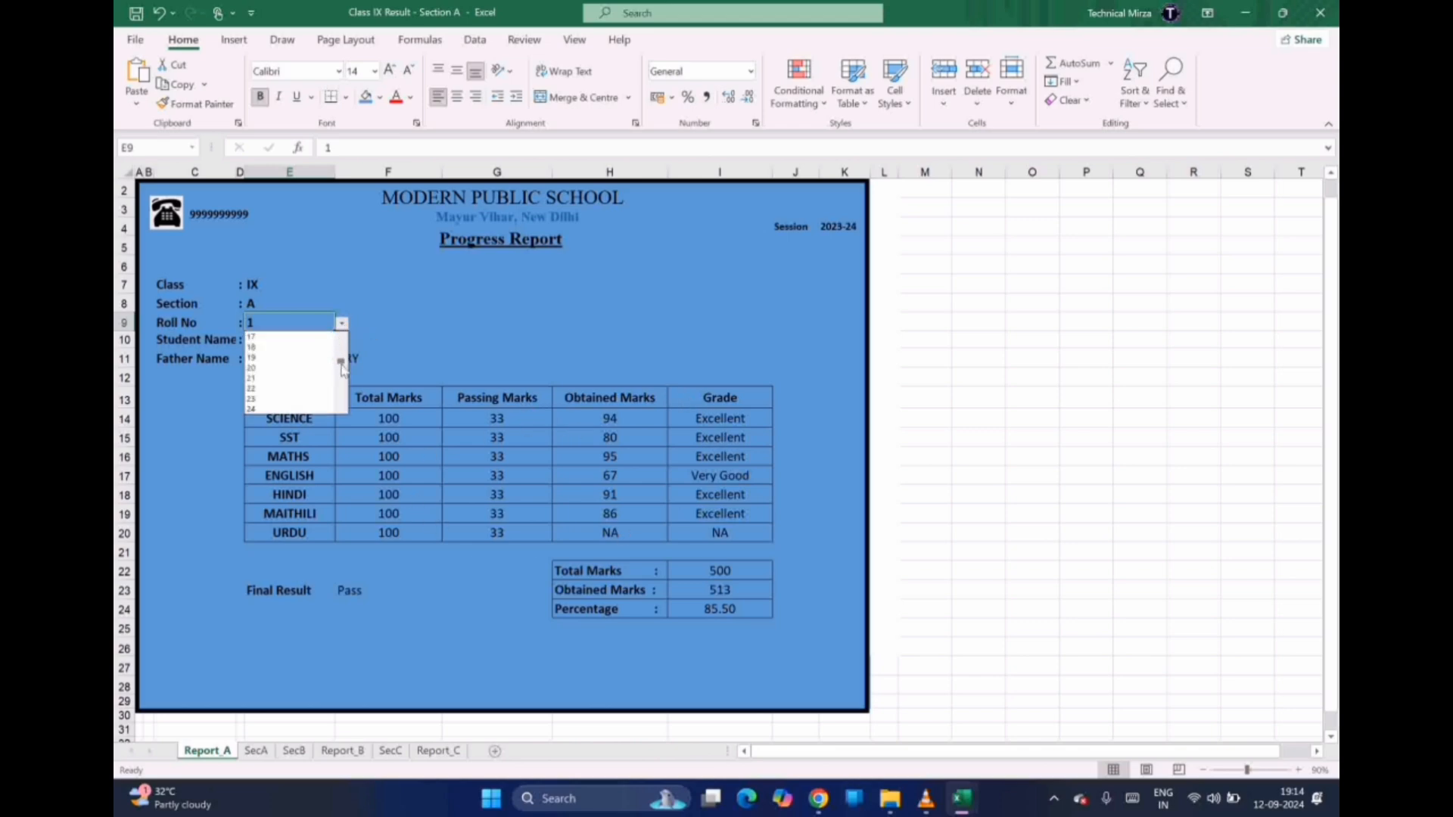
{"action": "left_click", "coordinate": [255, 411]}
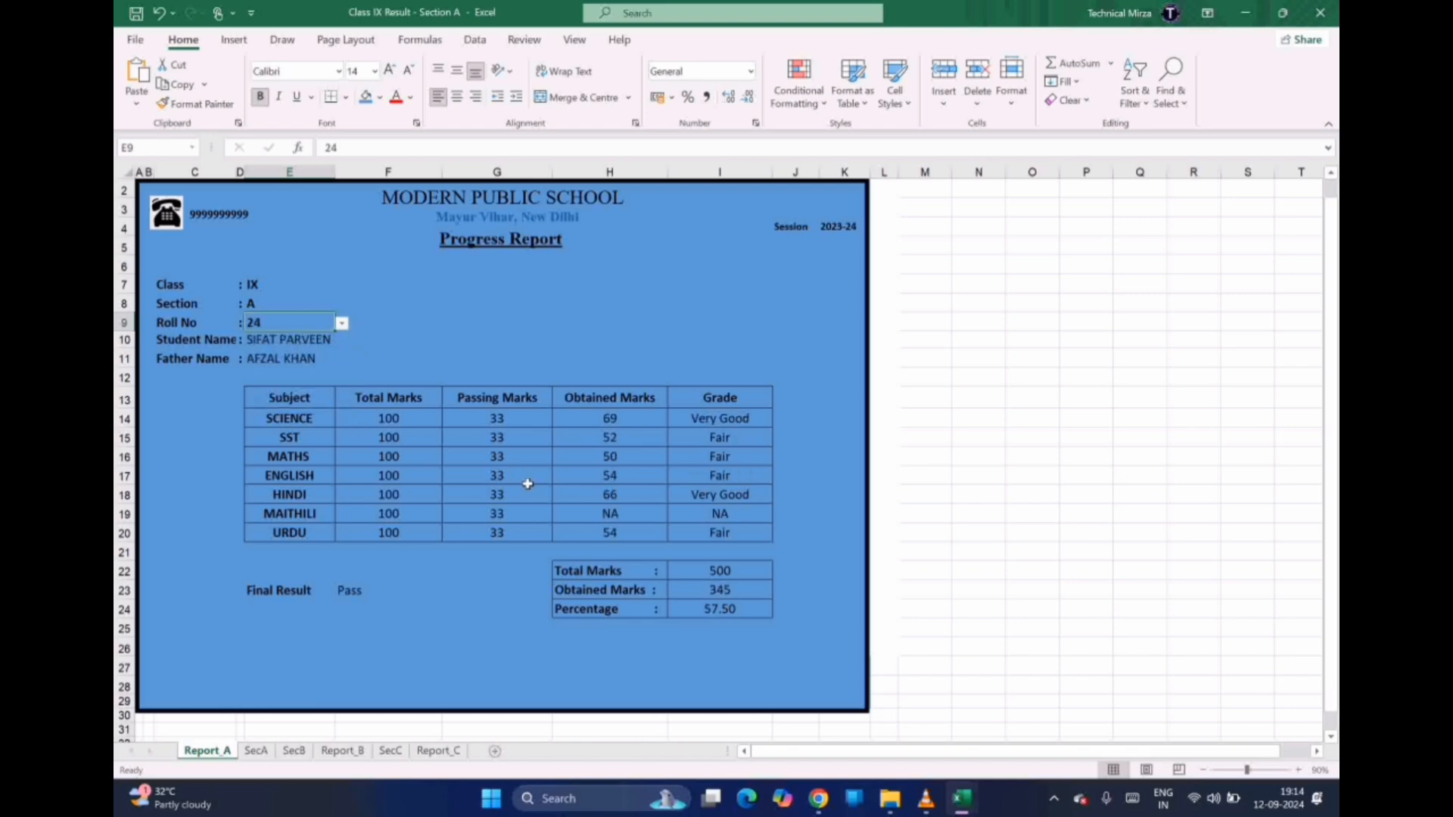
{"action": "left_click_drag", "start_coordinate": [528, 483], "coordinate": [580, 449]}
{"action": "left_click", "coordinate": [707, 452]}
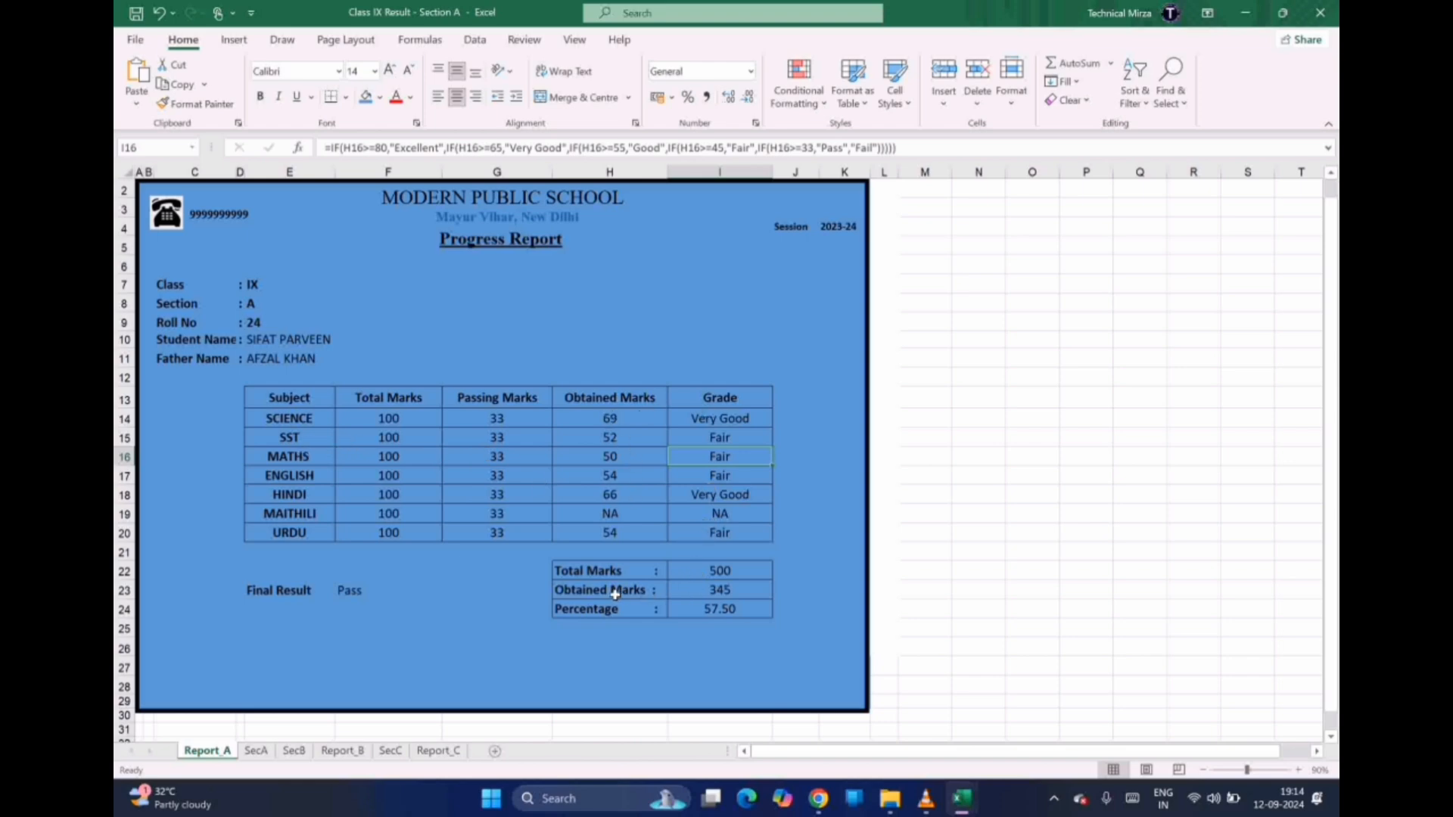
{"action": "left_click", "coordinate": [268, 322]}
{"action": "left_click", "coordinate": [342, 323]}
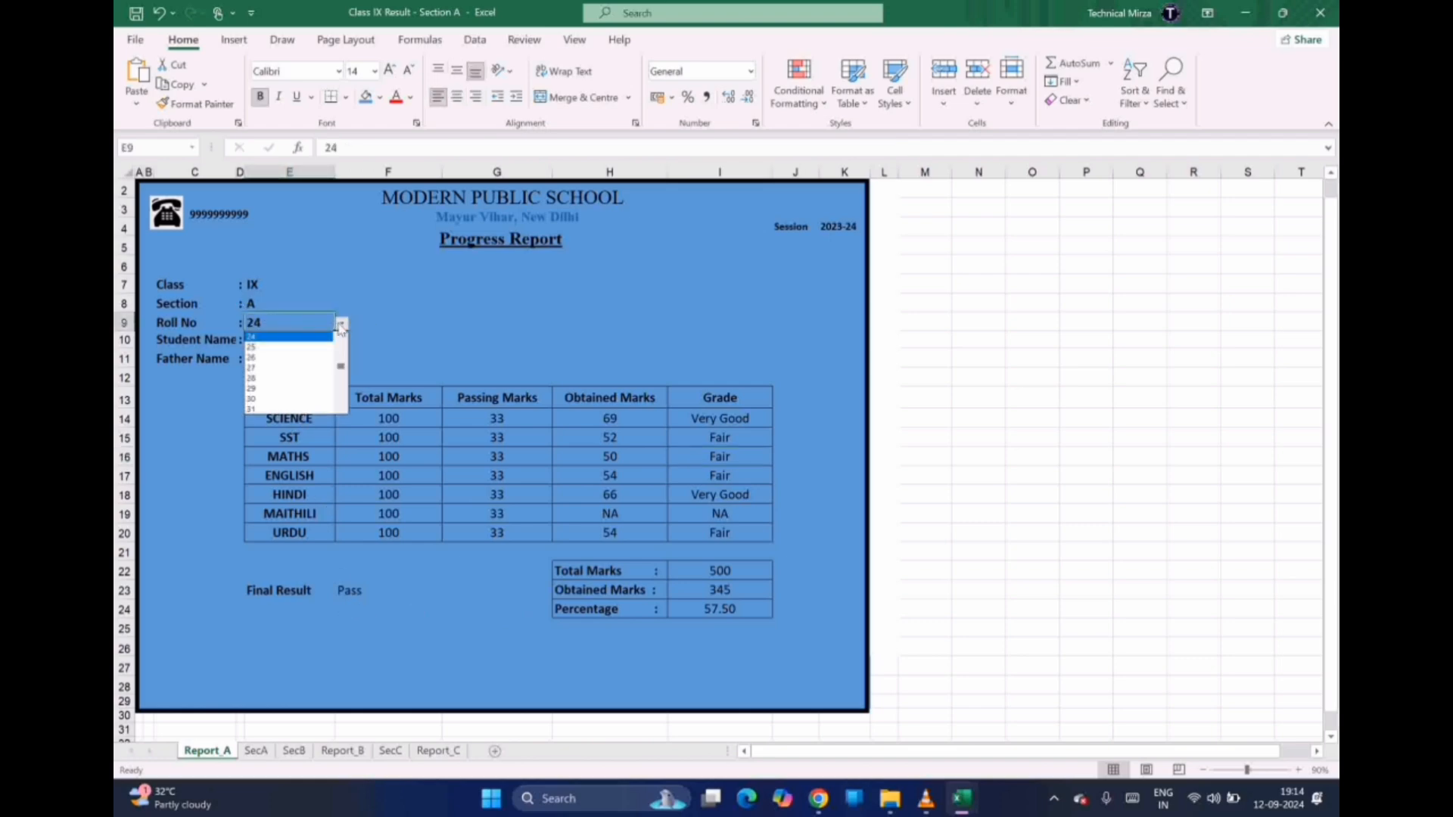
{"action": "left_click", "coordinate": [277, 400]}
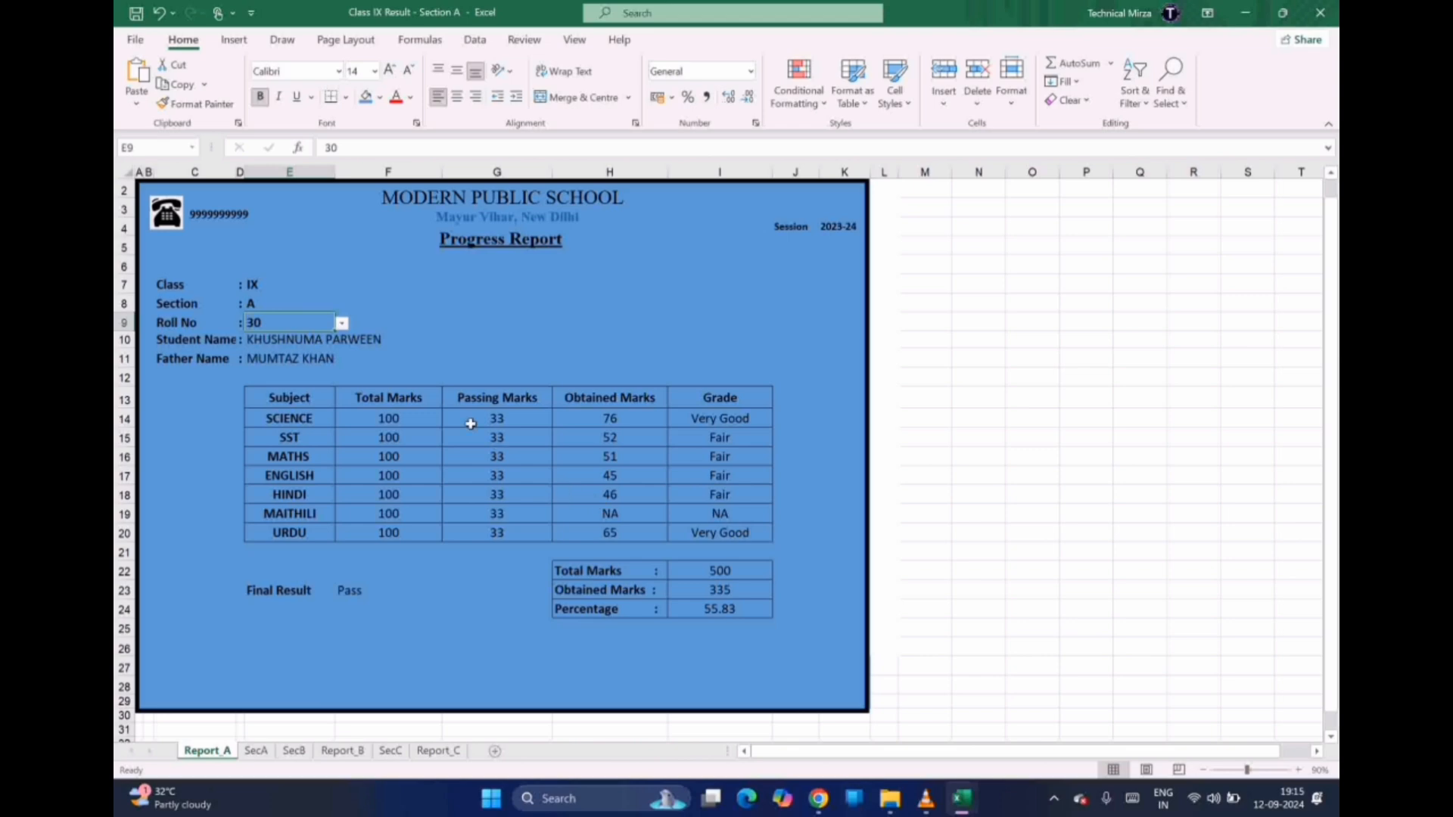
Switch the report through roll numbers 44 and 50, ending on 53
{"action": "left_click", "coordinate": [344, 326]}
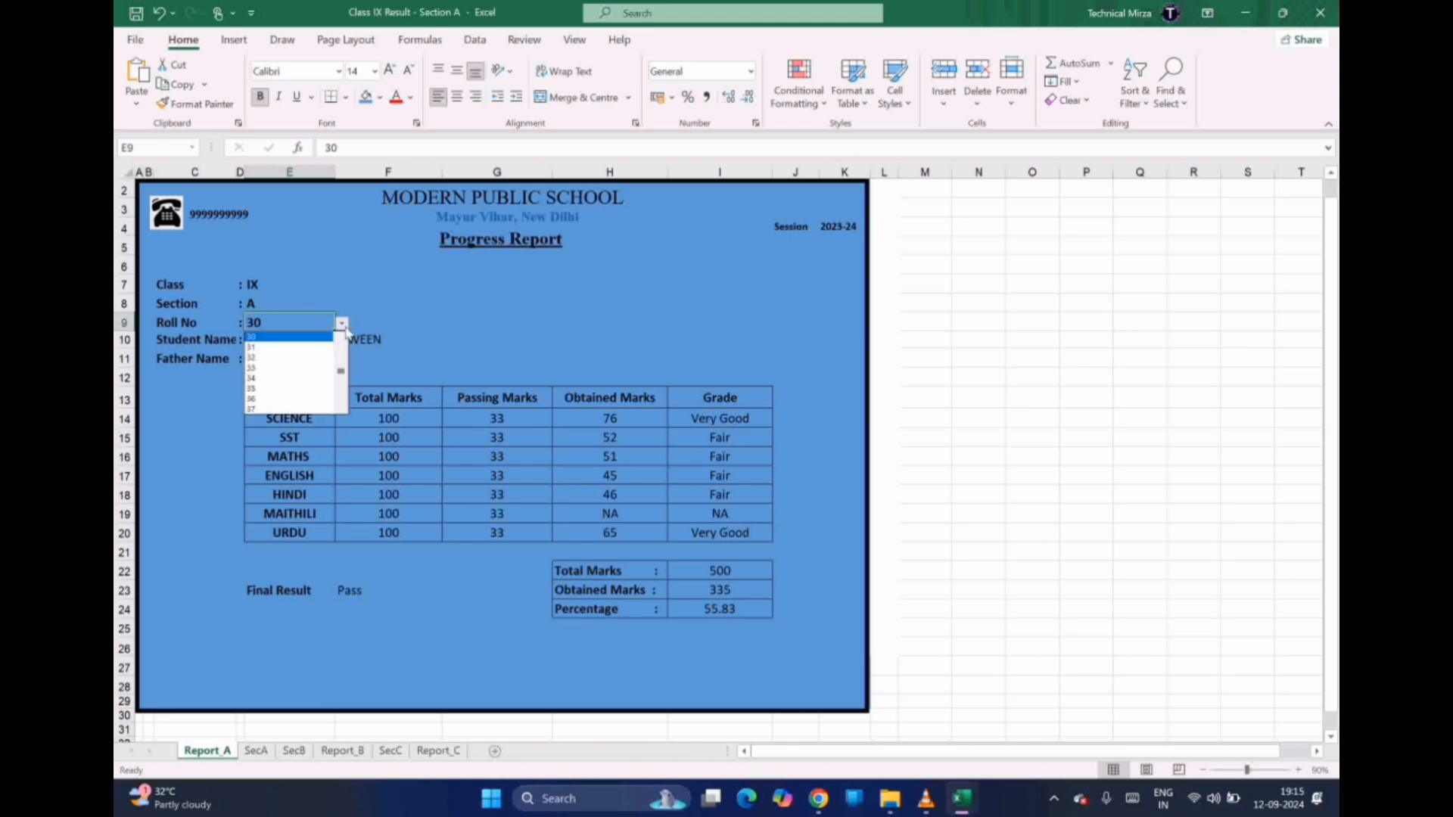
{"action": "left_click", "coordinate": [341, 382]}
{"action": "left_click", "coordinate": [282, 400]}
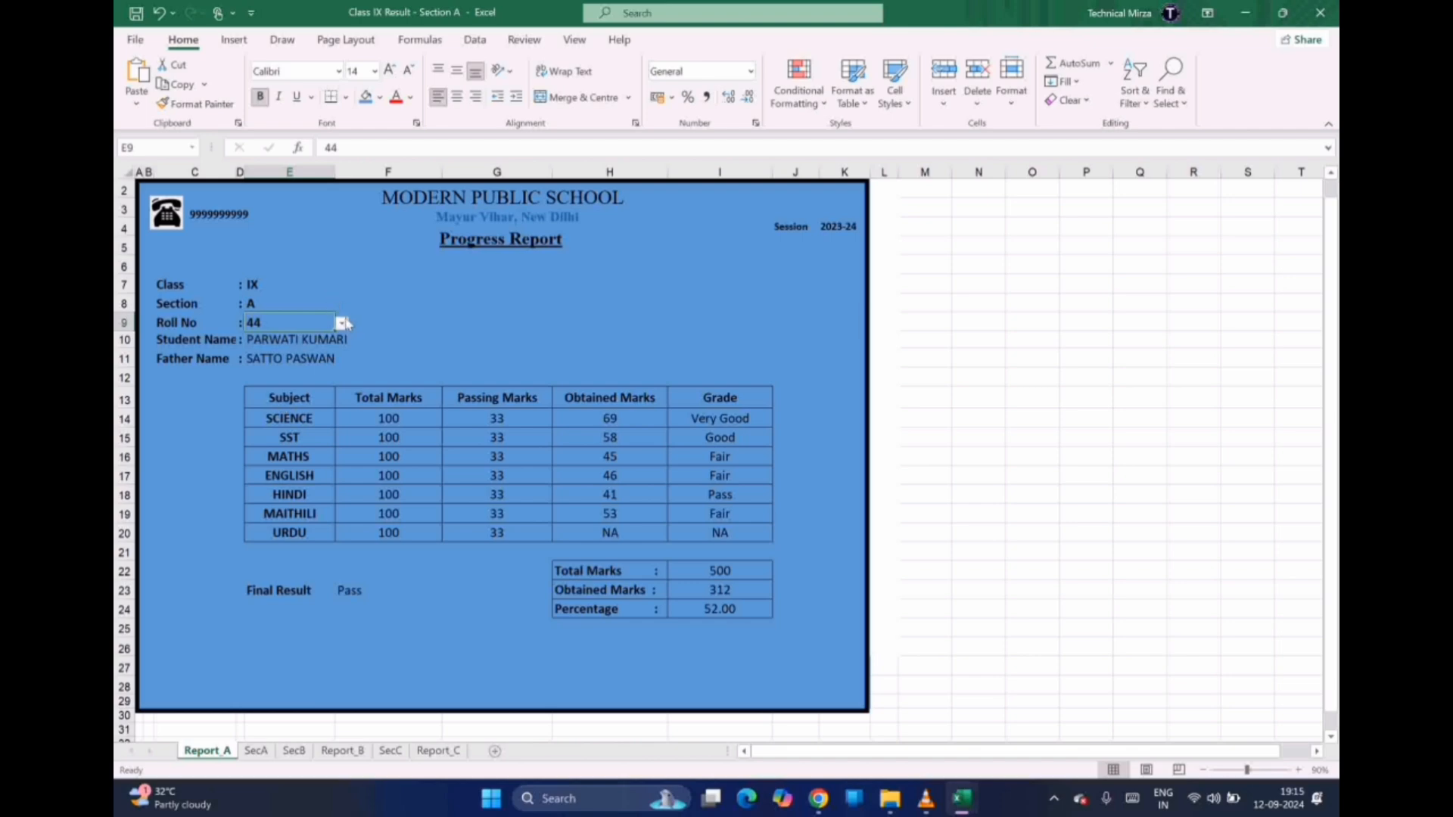
{"action": "left_click", "coordinate": [343, 324]}
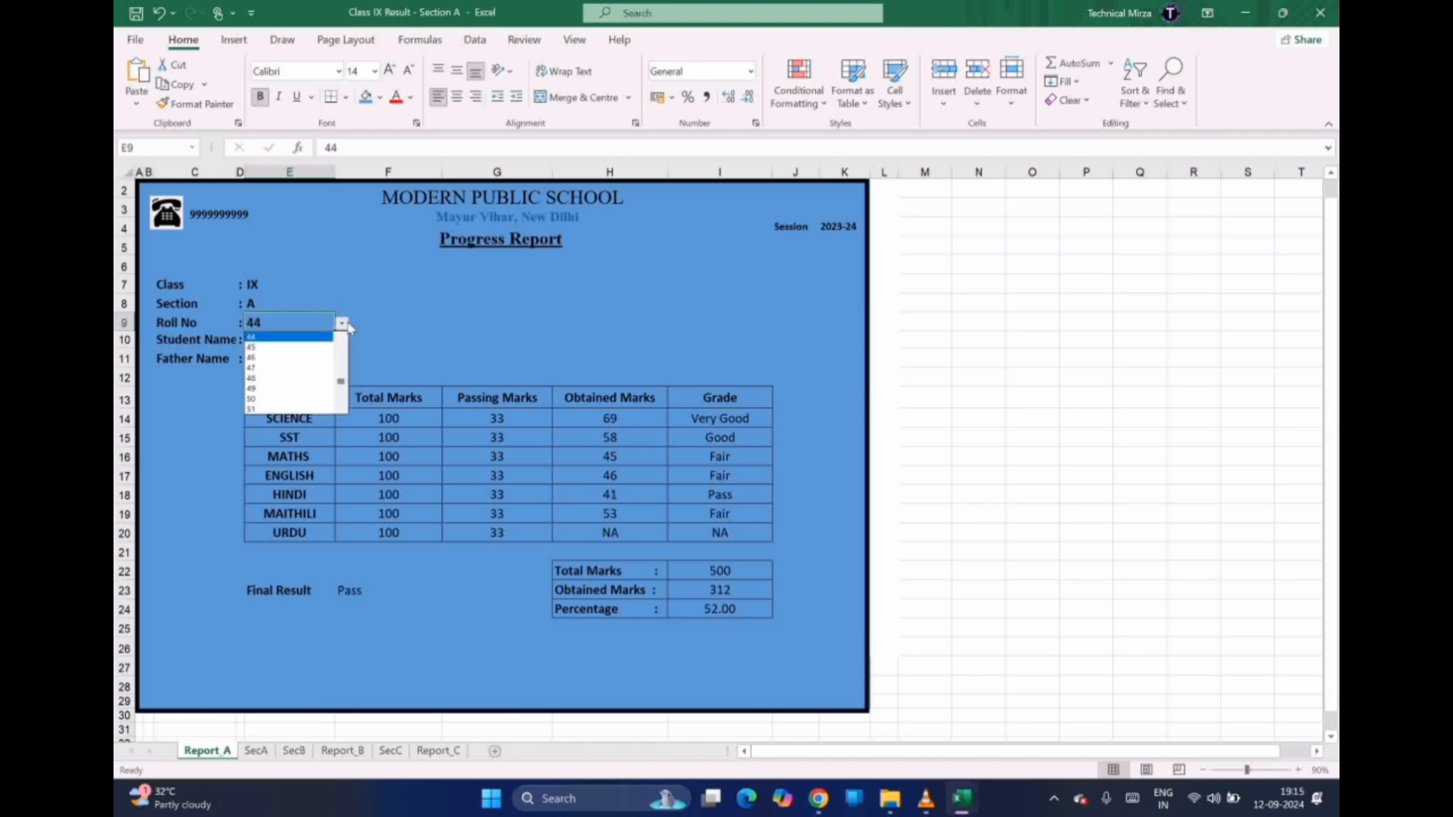
{"action": "left_click", "coordinate": [288, 403]}
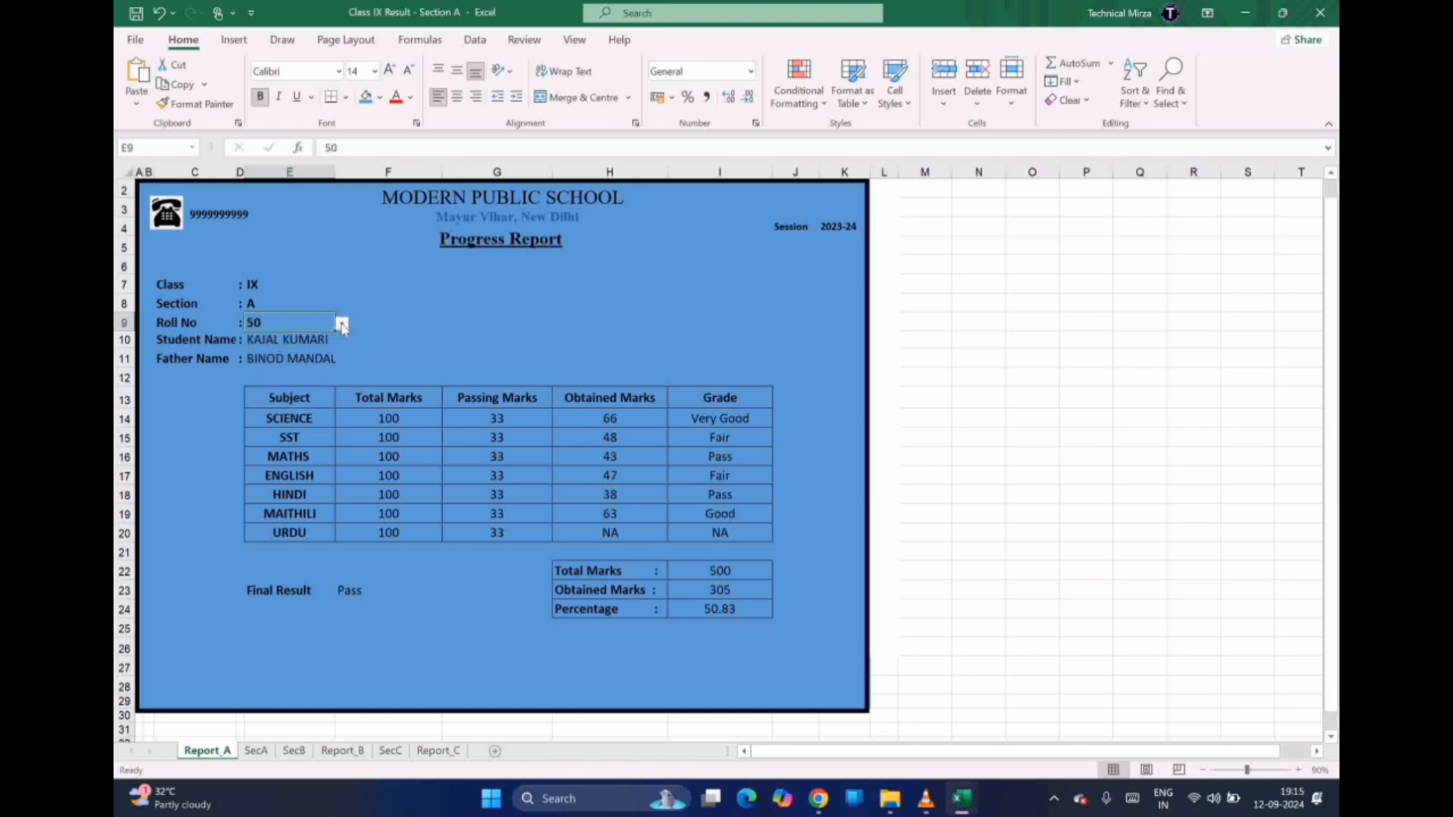
{"action": "left_click", "coordinate": [342, 324]}
{"action": "left_click", "coordinate": [277, 372]}
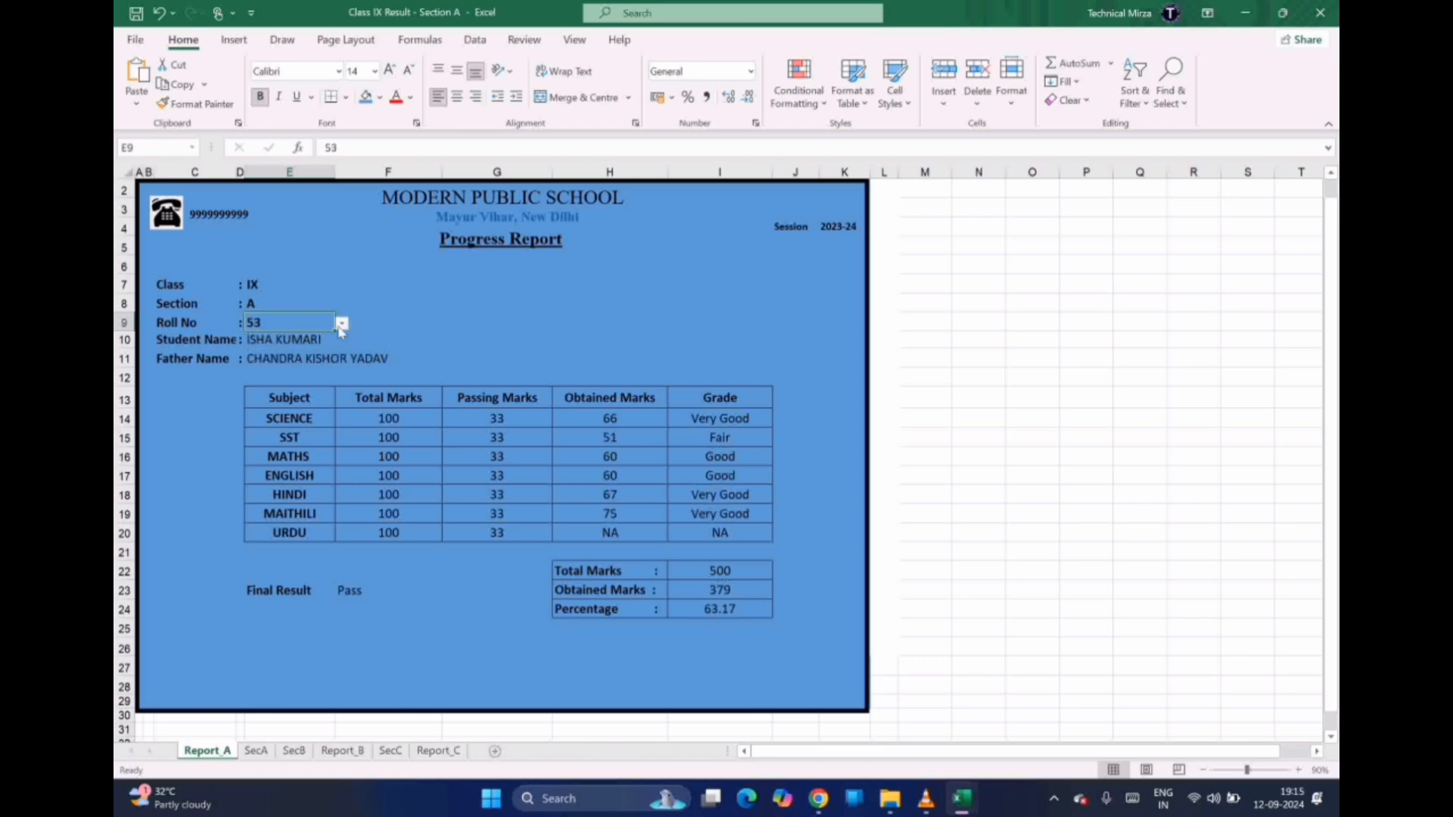
{"action": "left_click", "coordinate": [505, 330]}
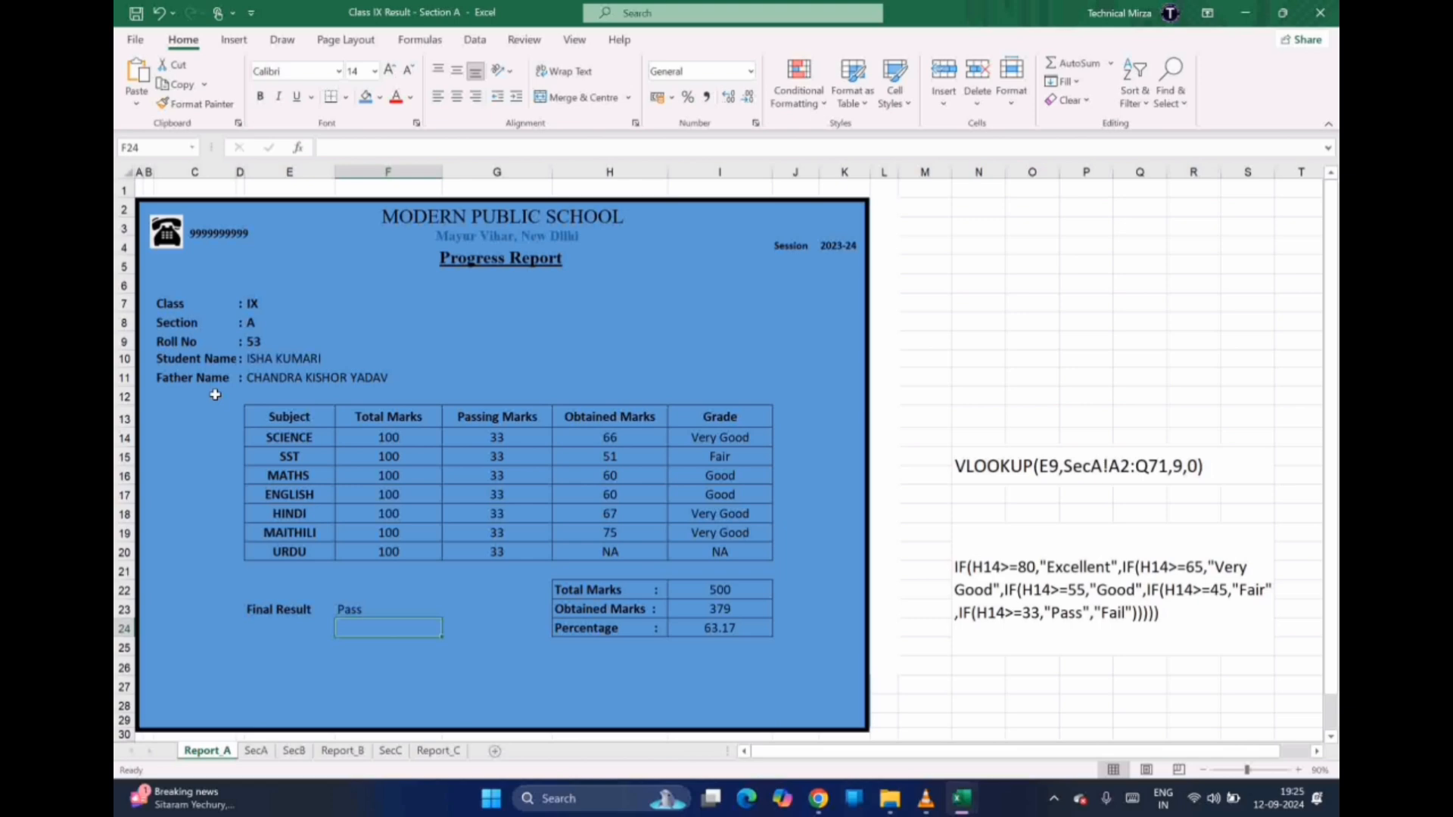
{"action": "left_click", "coordinate": [635, 439]}
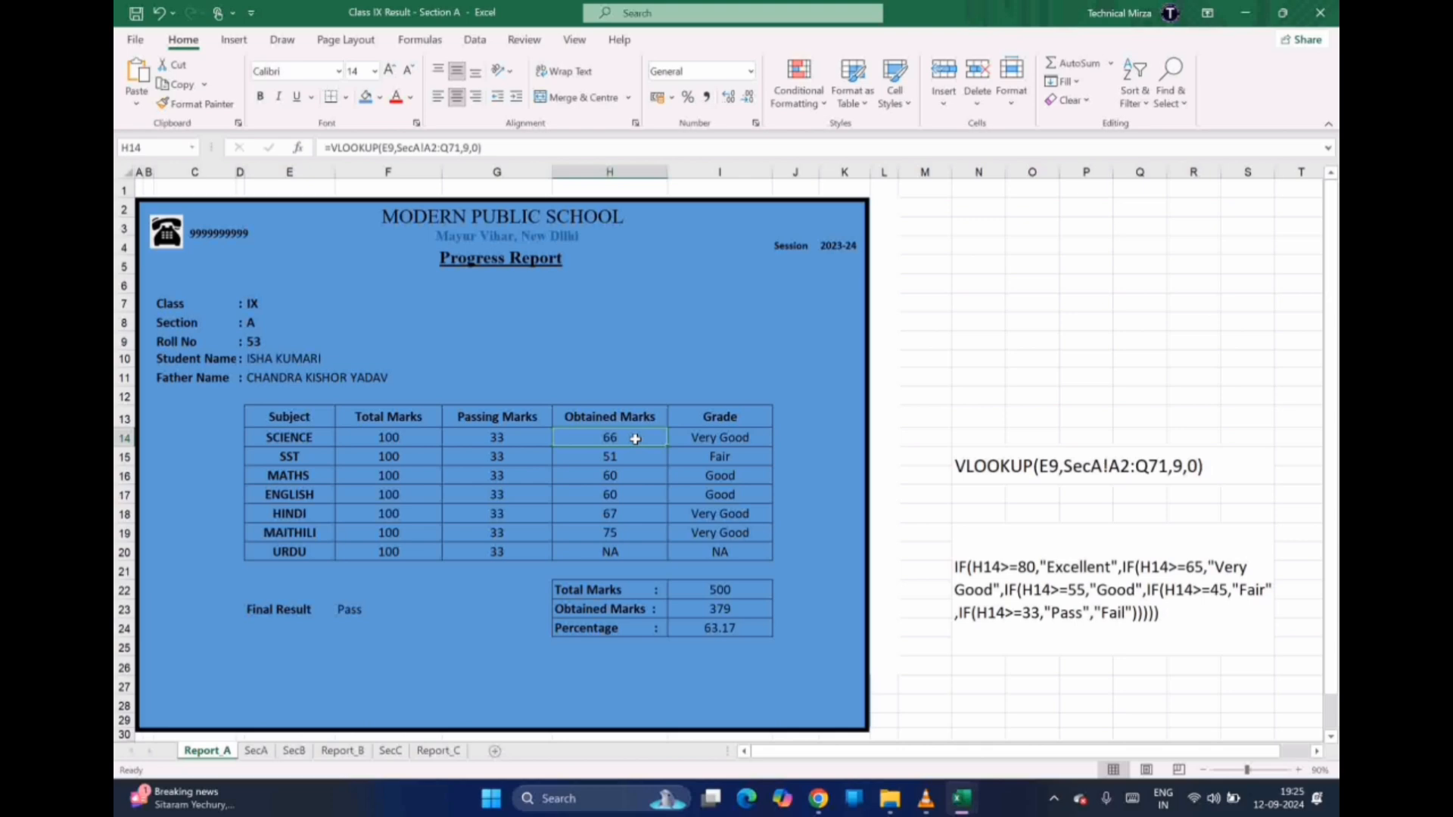
{"action": "left_click", "coordinate": [975, 467]}
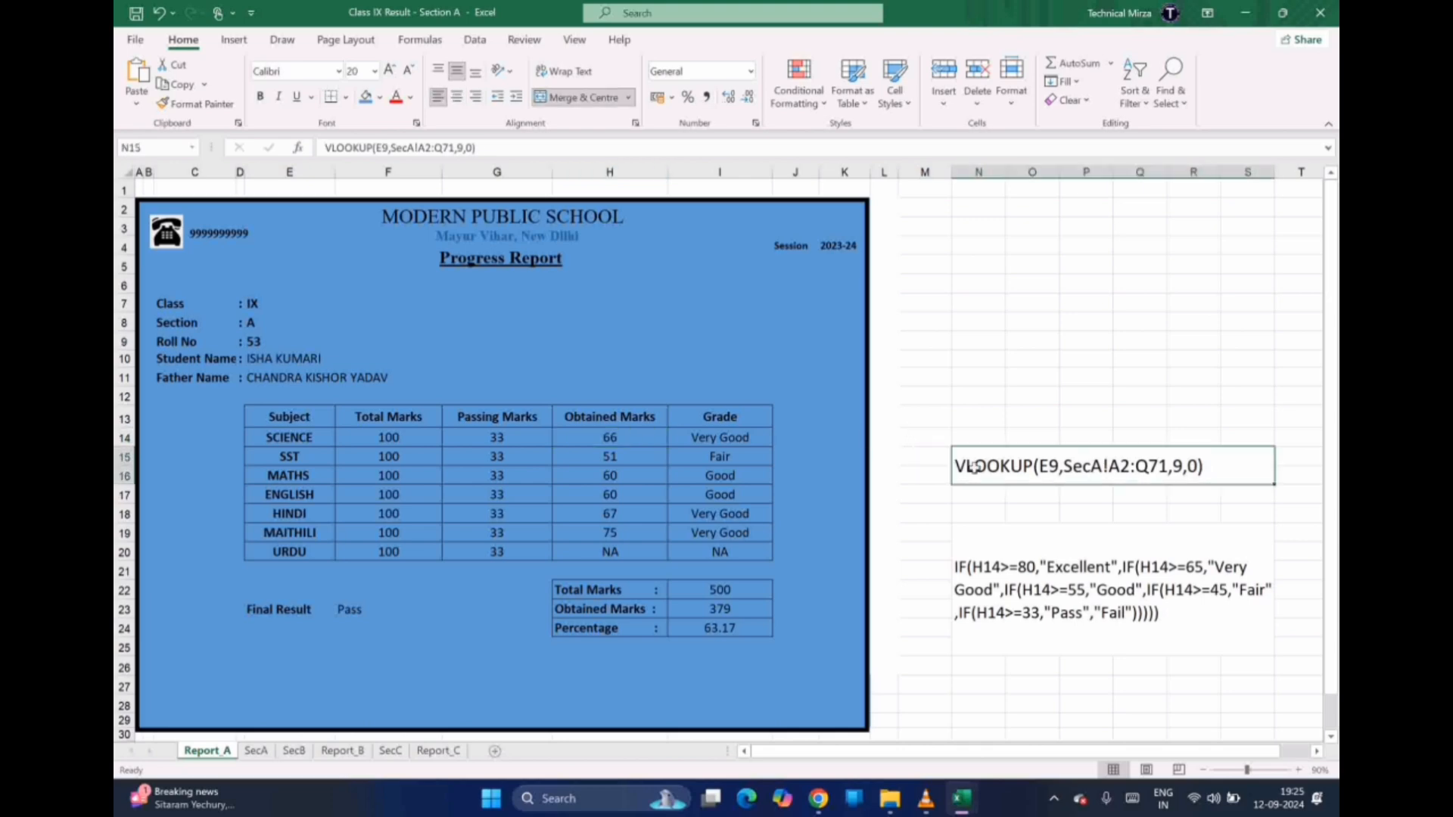
{"action": "left_click", "coordinate": [1001, 584]}
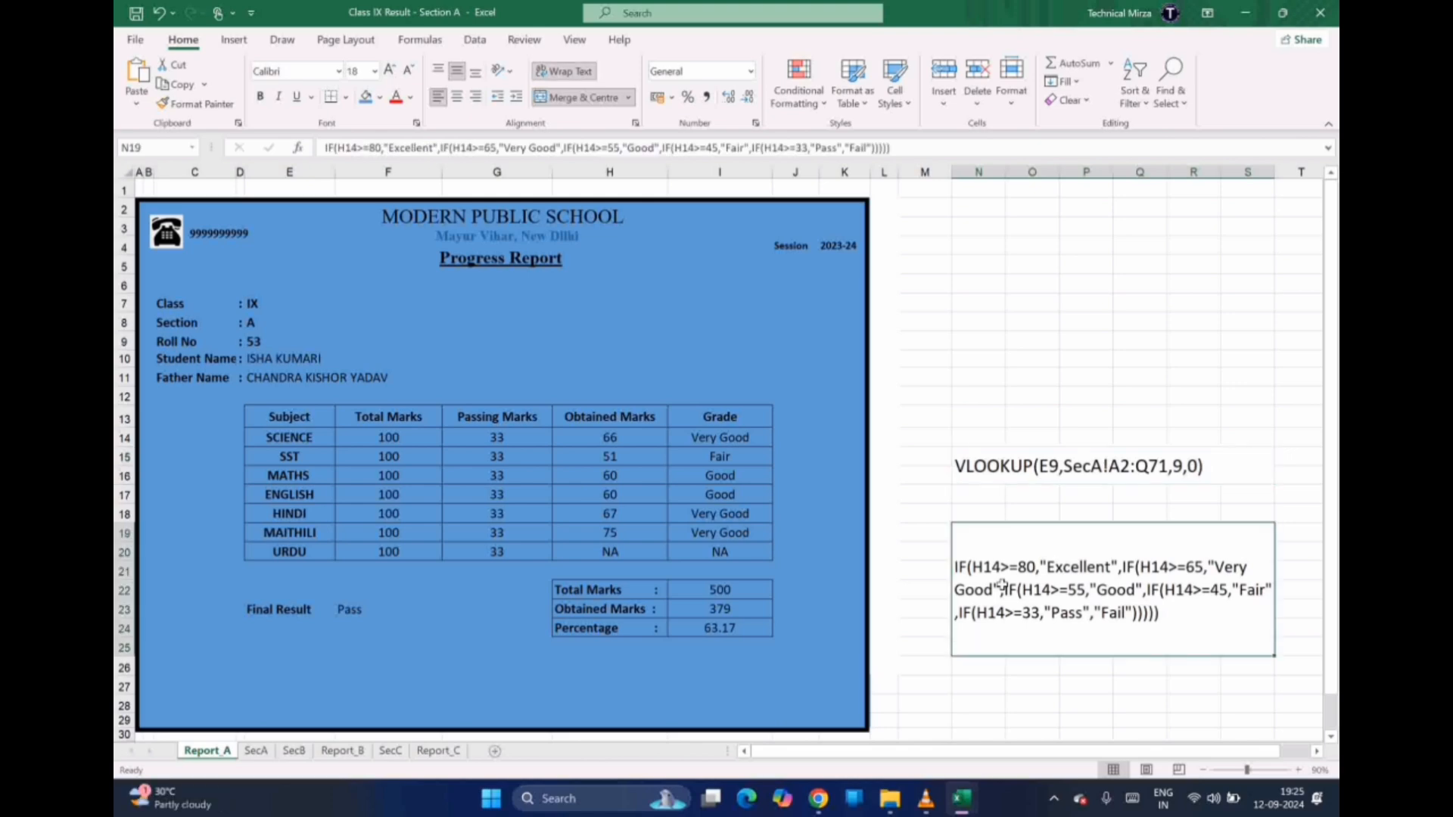
{"action": "left_click_drag", "start_coordinate": [606, 421], "coordinate": [611, 539]}
{"action": "left_click", "coordinate": [972, 465]}
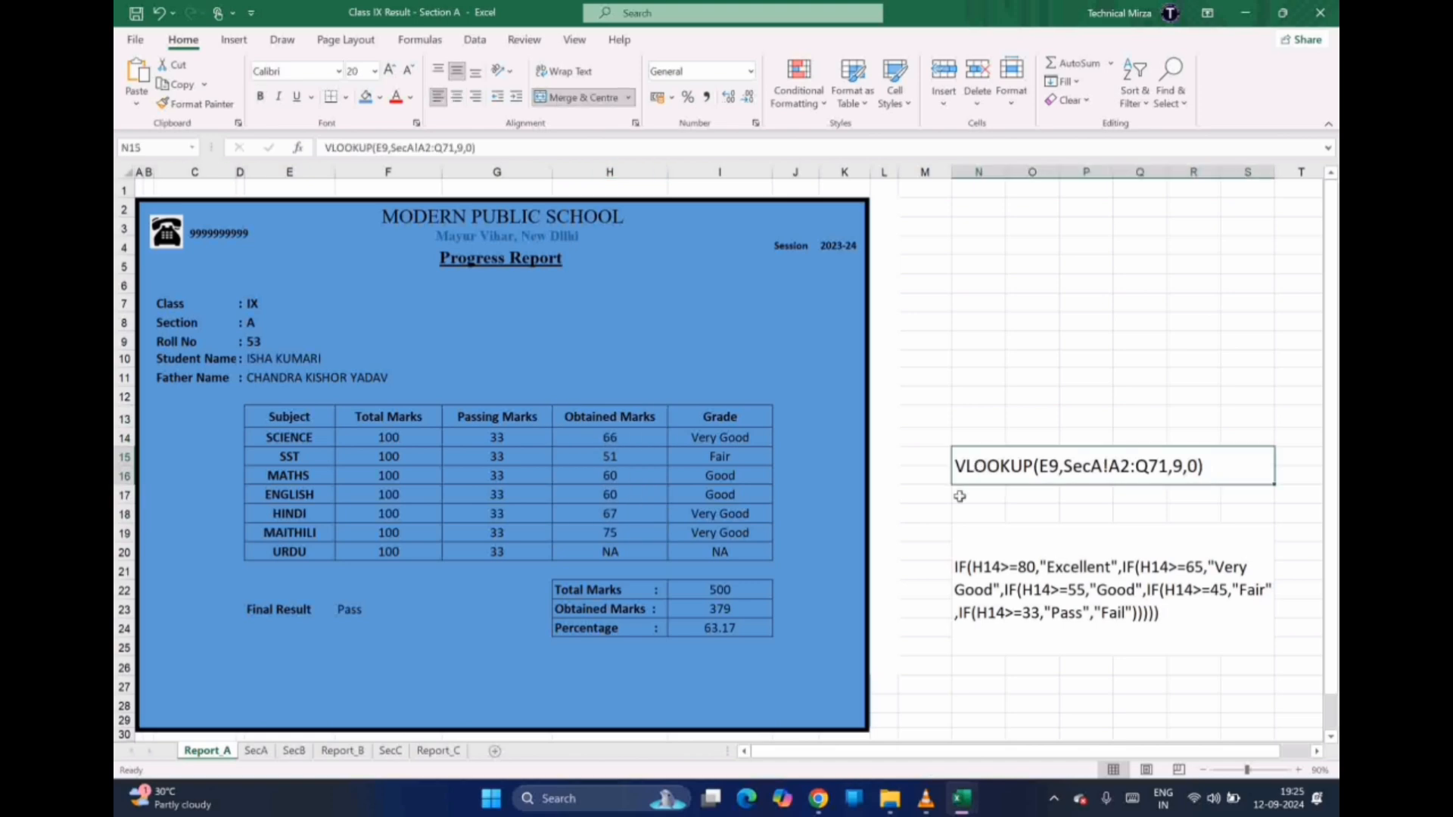
{"action": "left_click", "coordinate": [971, 579]}
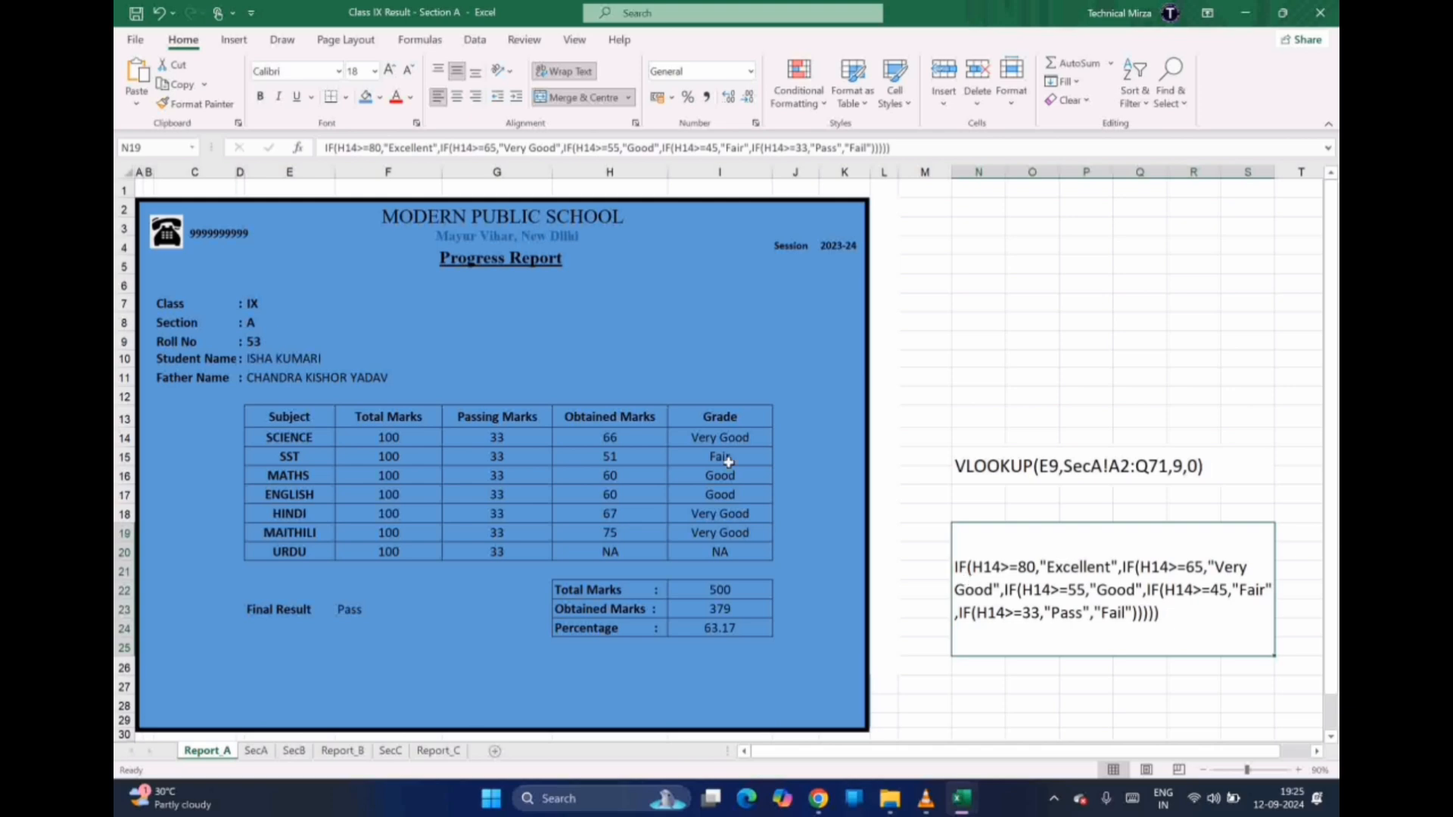
{"action": "left_click", "coordinate": [274, 346]}
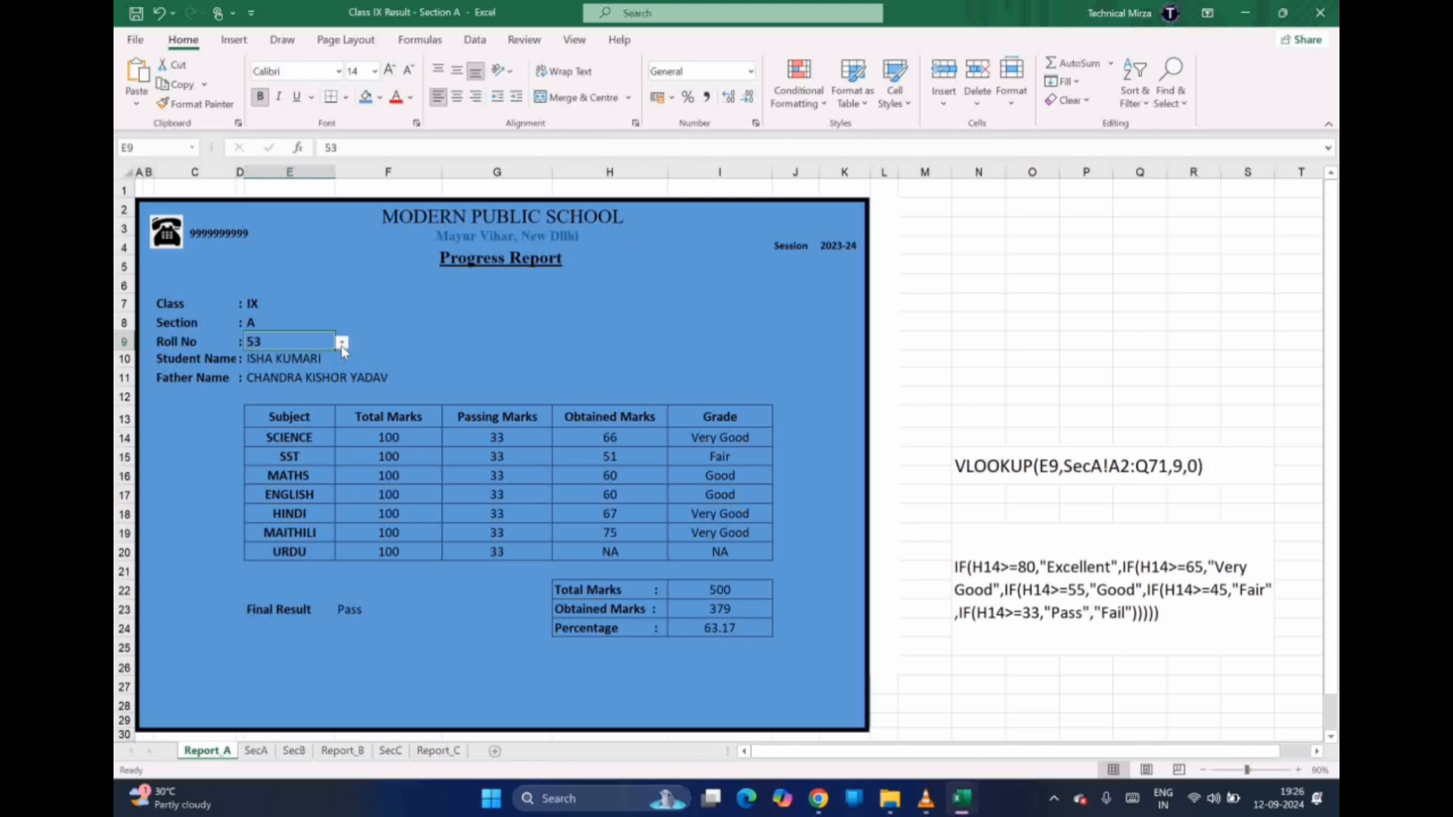
Set the E9 roll number to 2, then change it to 8
{"action": "left_click", "coordinate": [342, 345]}
{"action": "left_click", "coordinate": [341, 378]}
{"action": "left_click", "coordinate": [341, 378]}
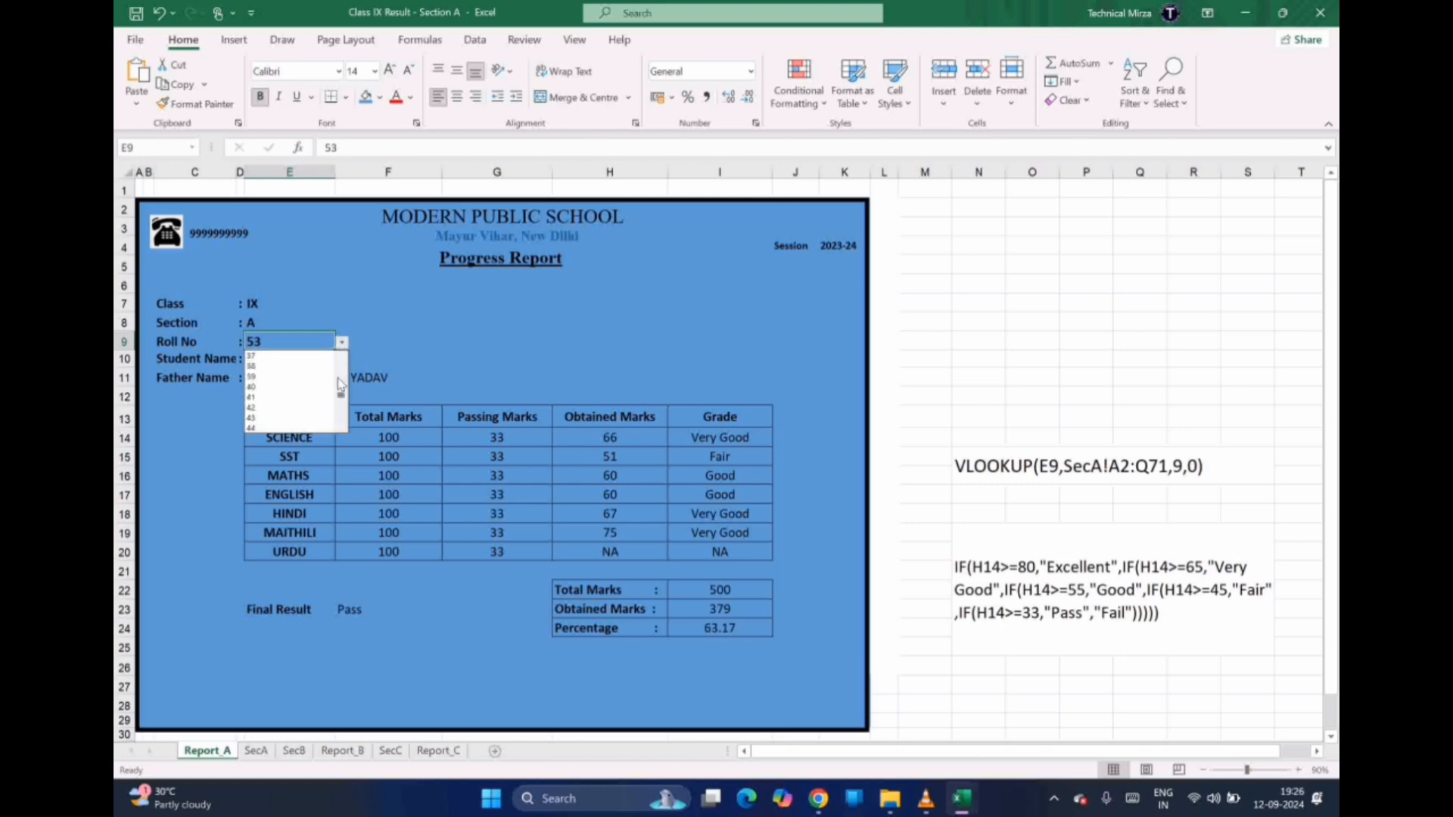
{"action": "left_click", "coordinate": [340, 378]}
{"action": "left_click", "coordinate": [341, 378]}
{"action": "left_click", "coordinate": [341, 378]}
{"action": "left_click_drag", "start_coordinate": [341, 378], "coordinate": [341, 346]}
{"action": "left_click", "coordinate": [285, 369]}
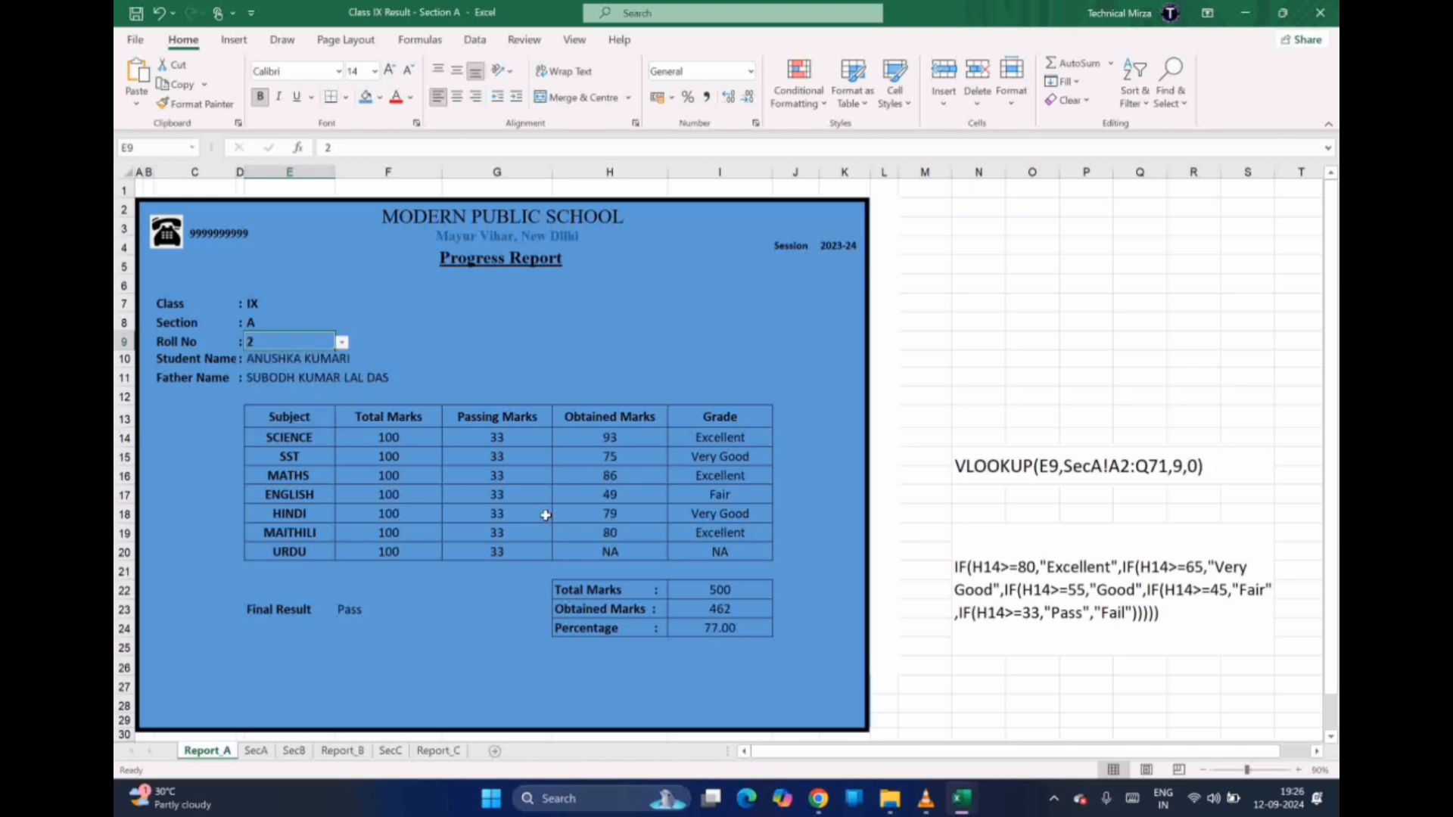
{"action": "left_click", "coordinate": [343, 345]}
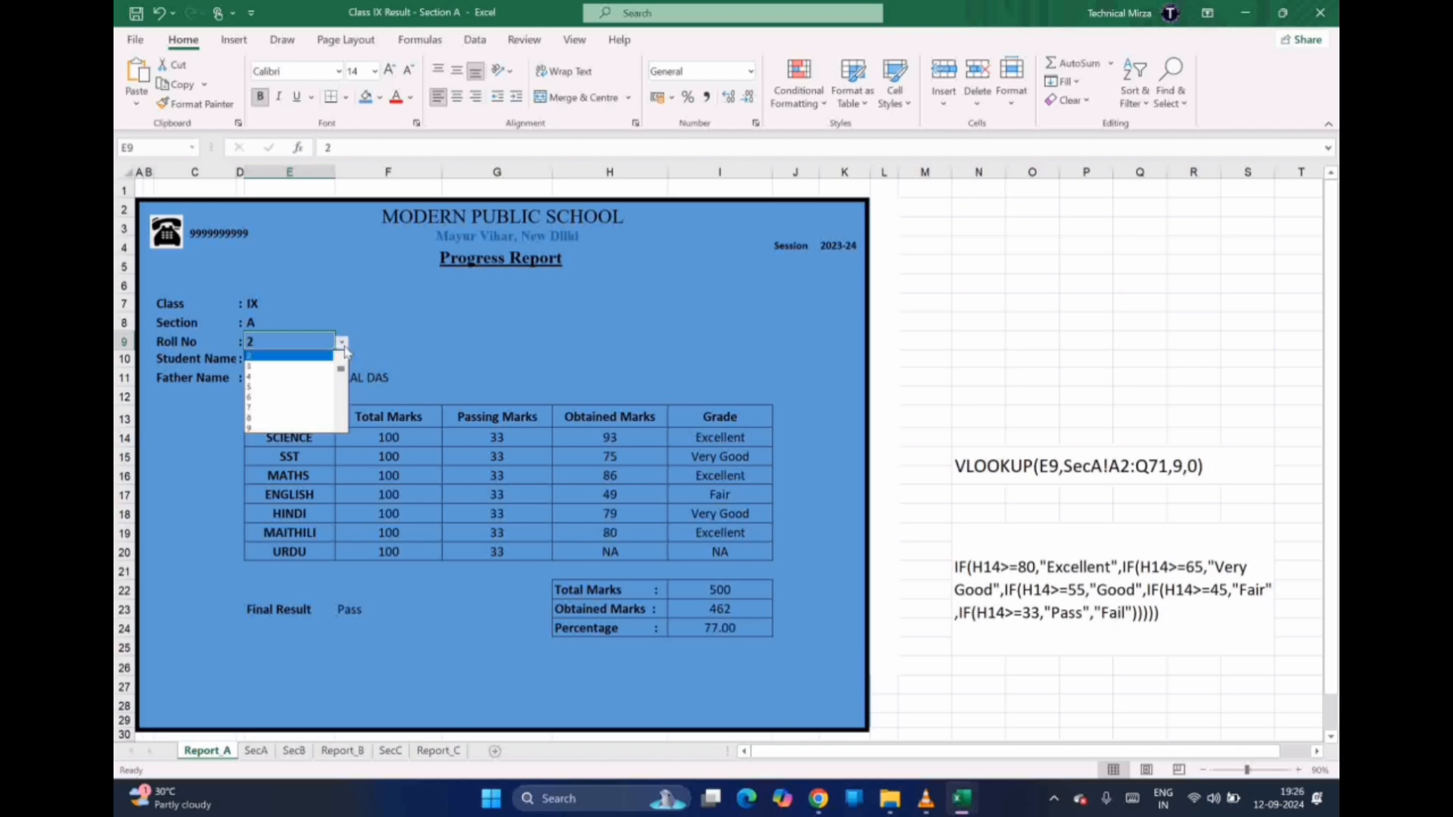
{"action": "left_click", "coordinate": [287, 417]}
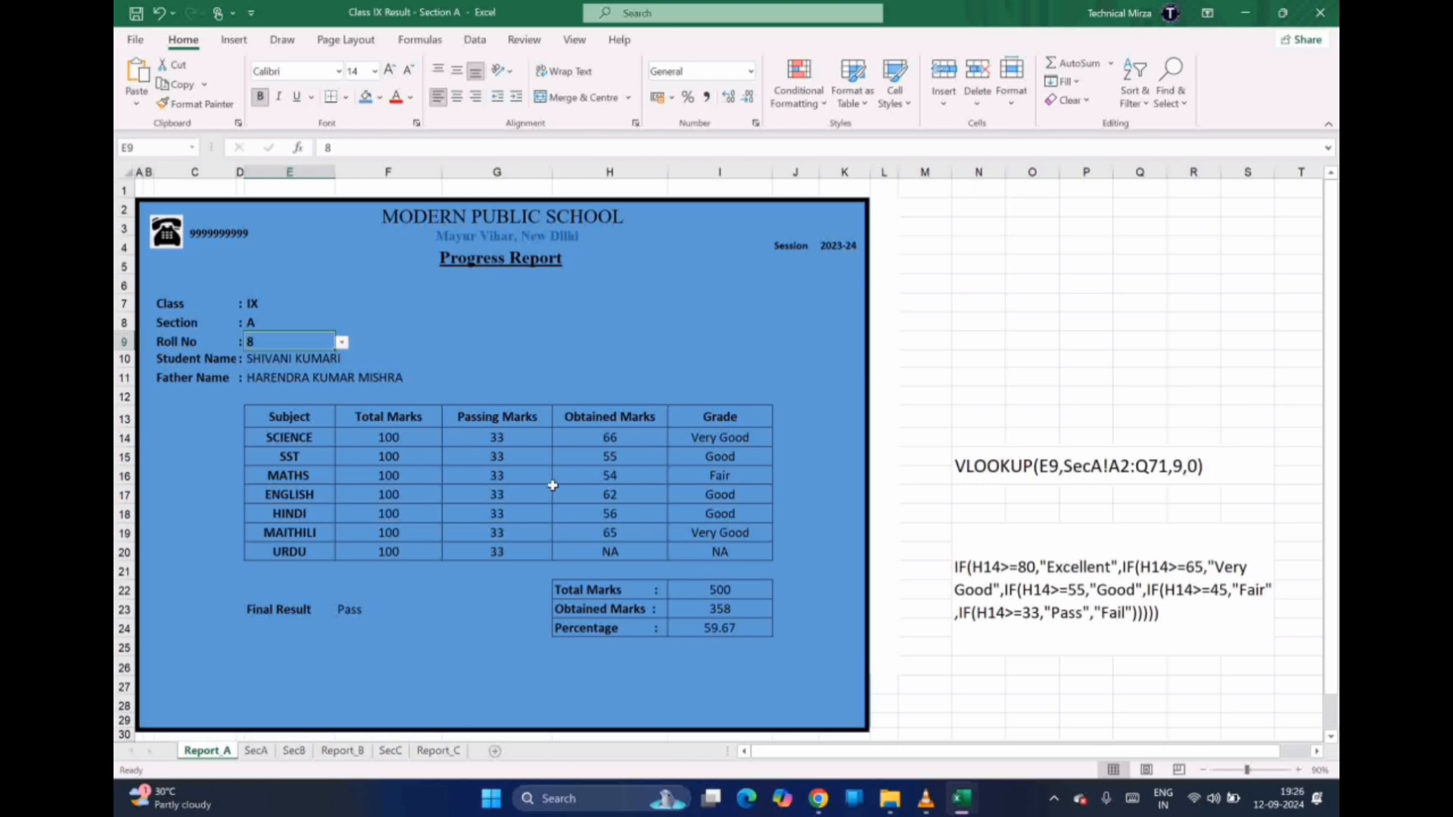
Inspect the SCIENCE marks lookup formula on Report_A, then go to the SecA data sheet
{"action": "left_click", "coordinate": [257, 750]}
{"action": "left_click", "coordinate": [215, 752]}
{"action": "left_click", "coordinate": [621, 446]}
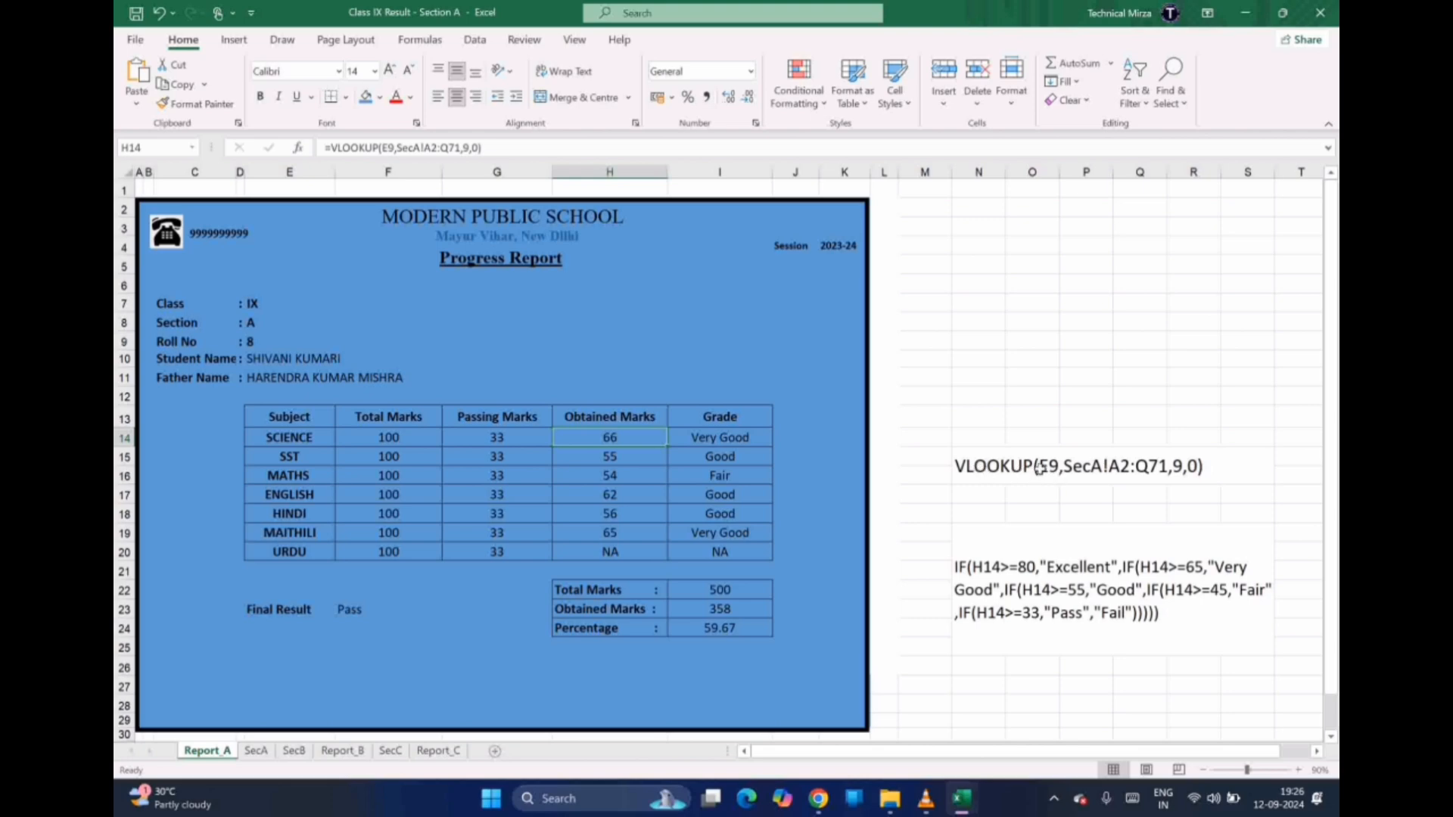
{"action": "left_click", "coordinate": [266, 345]}
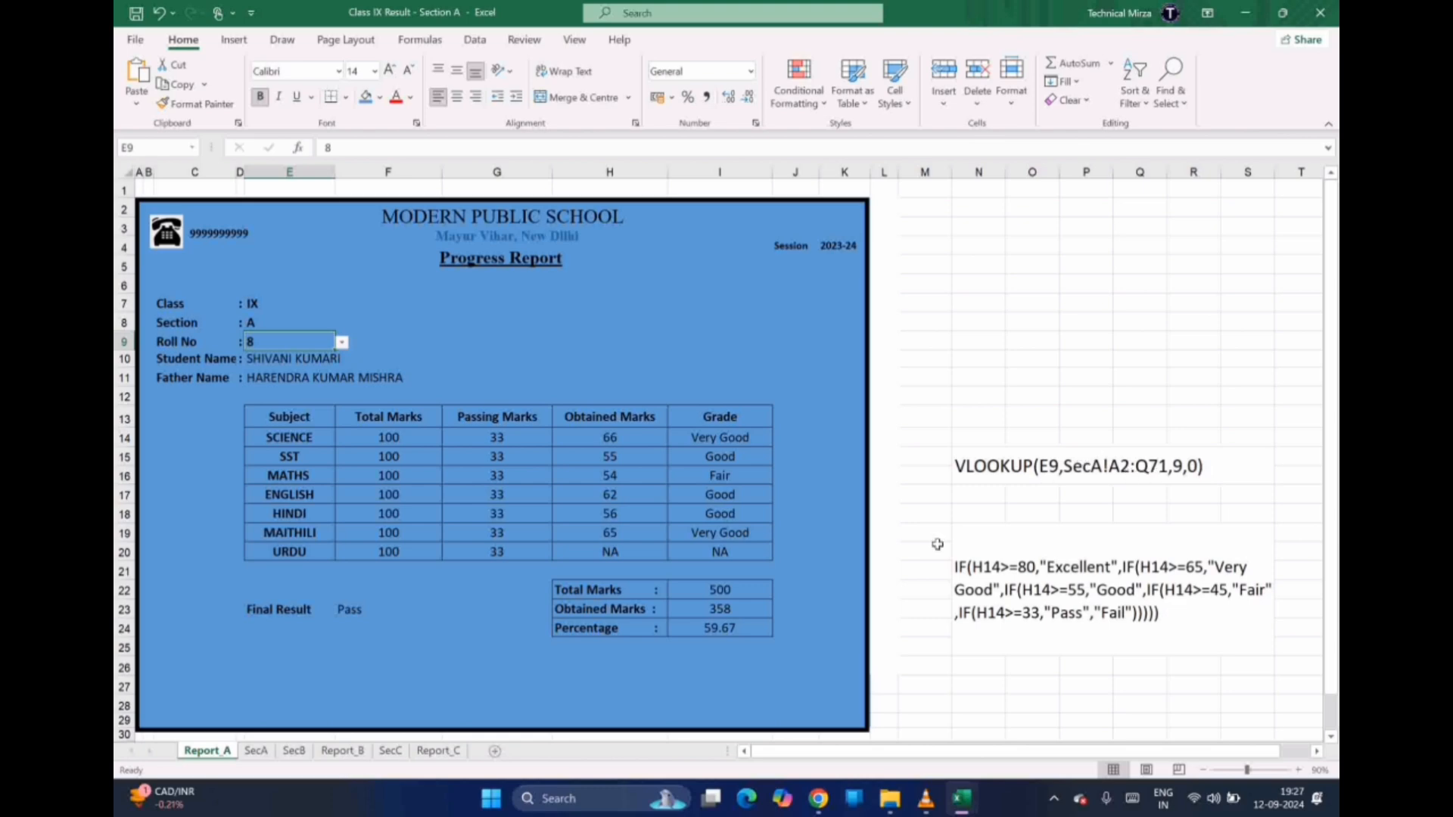
{"action": "left_click", "coordinate": [256, 751]}
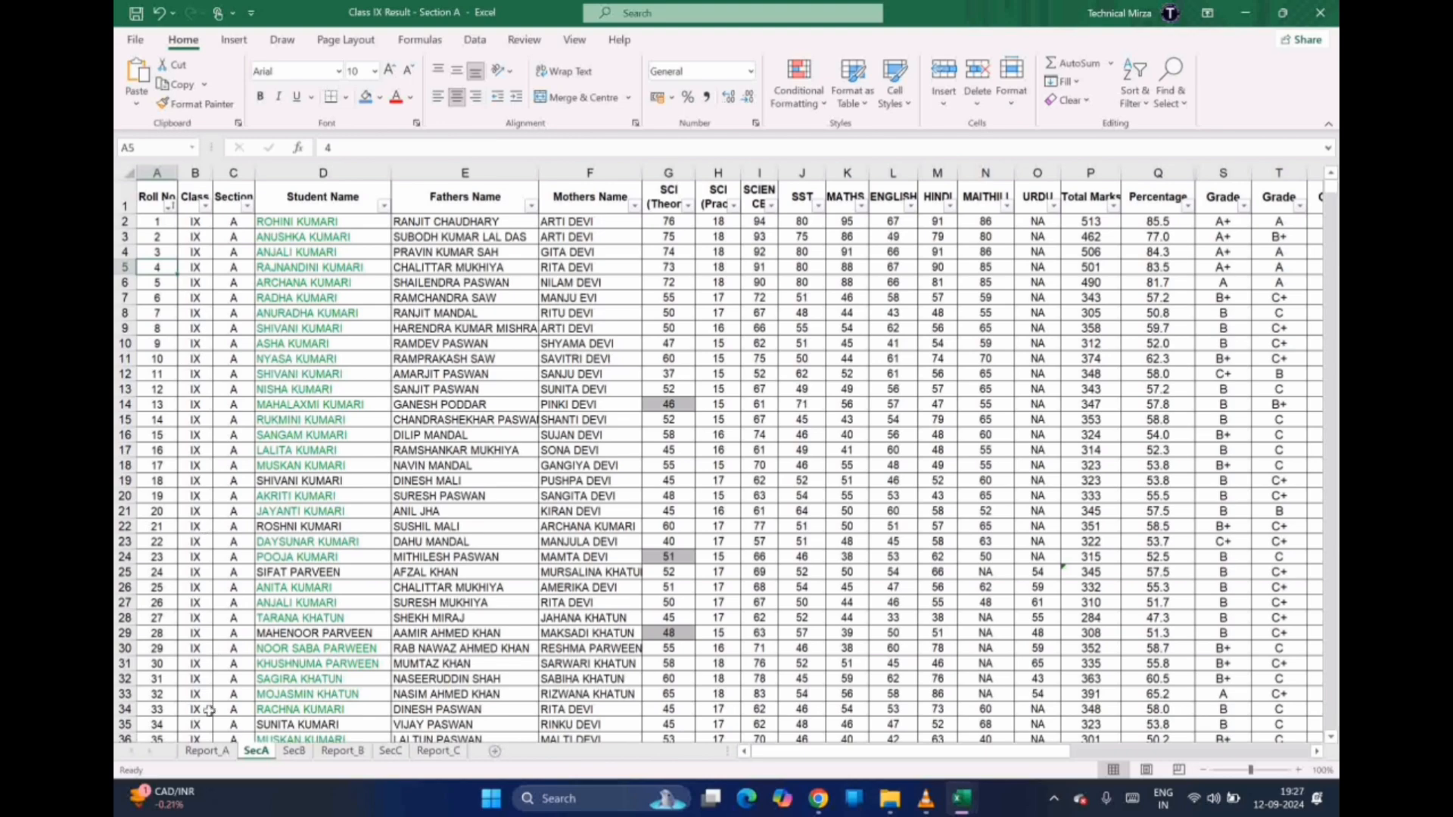
On SecA, select A2, then scroll to row 71 to inspect its grade formula and the AB71 result
{"action": "left_click", "coordinate": [205, 752]}
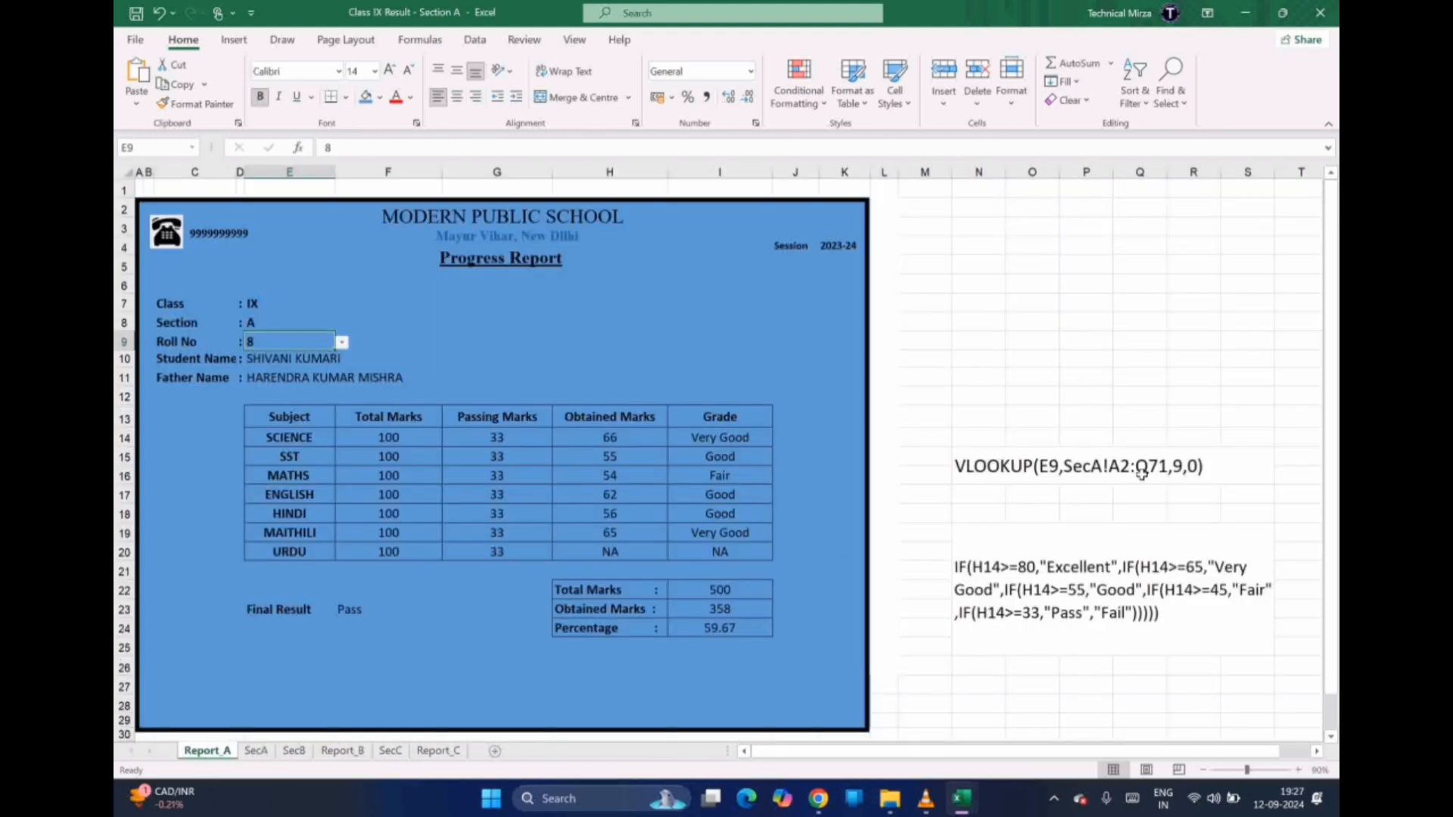
{"action": "left_click", "coordinate": [255, 752]}
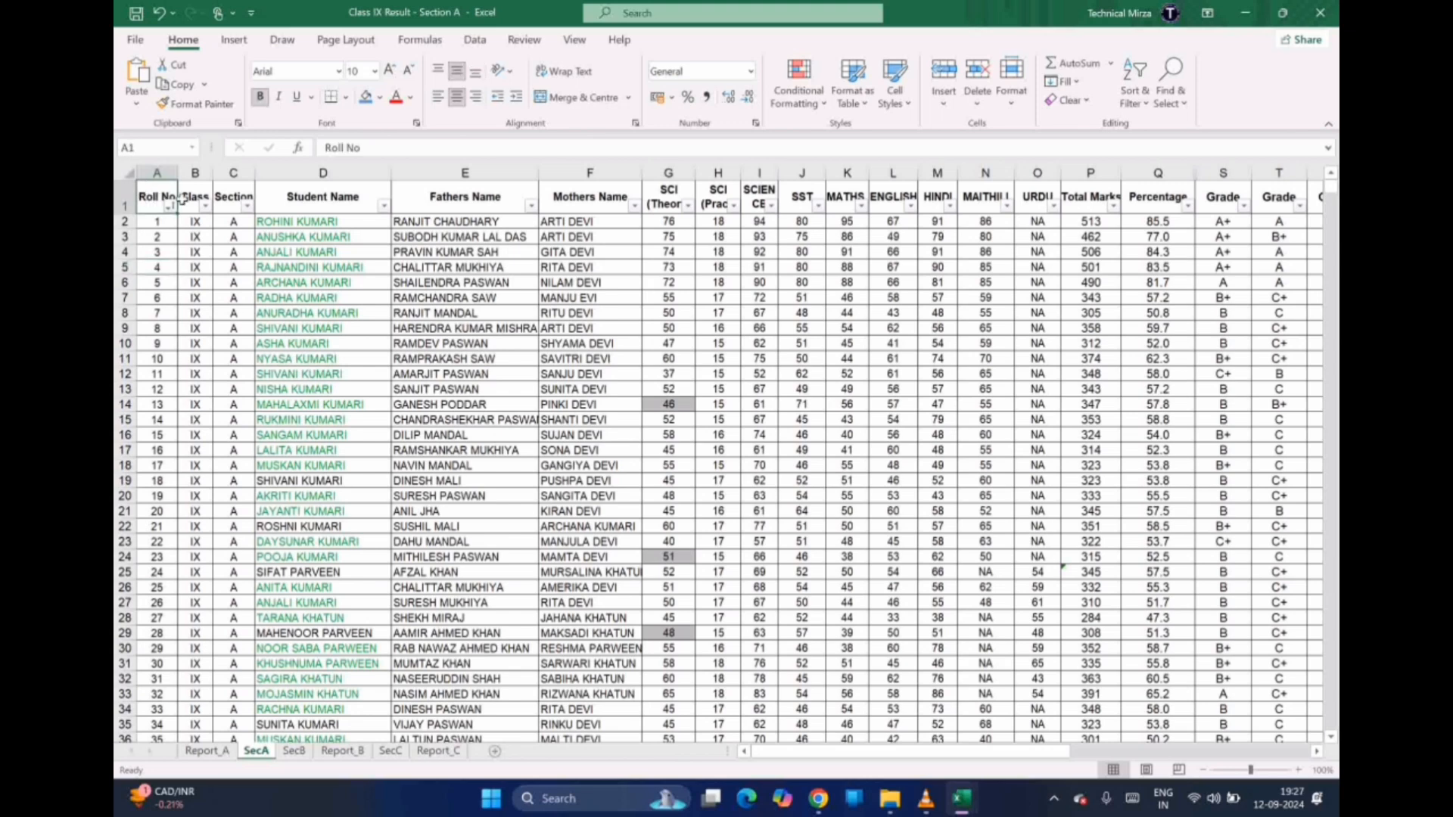
{"action": "left_click", "coordinate": [155, 226]}
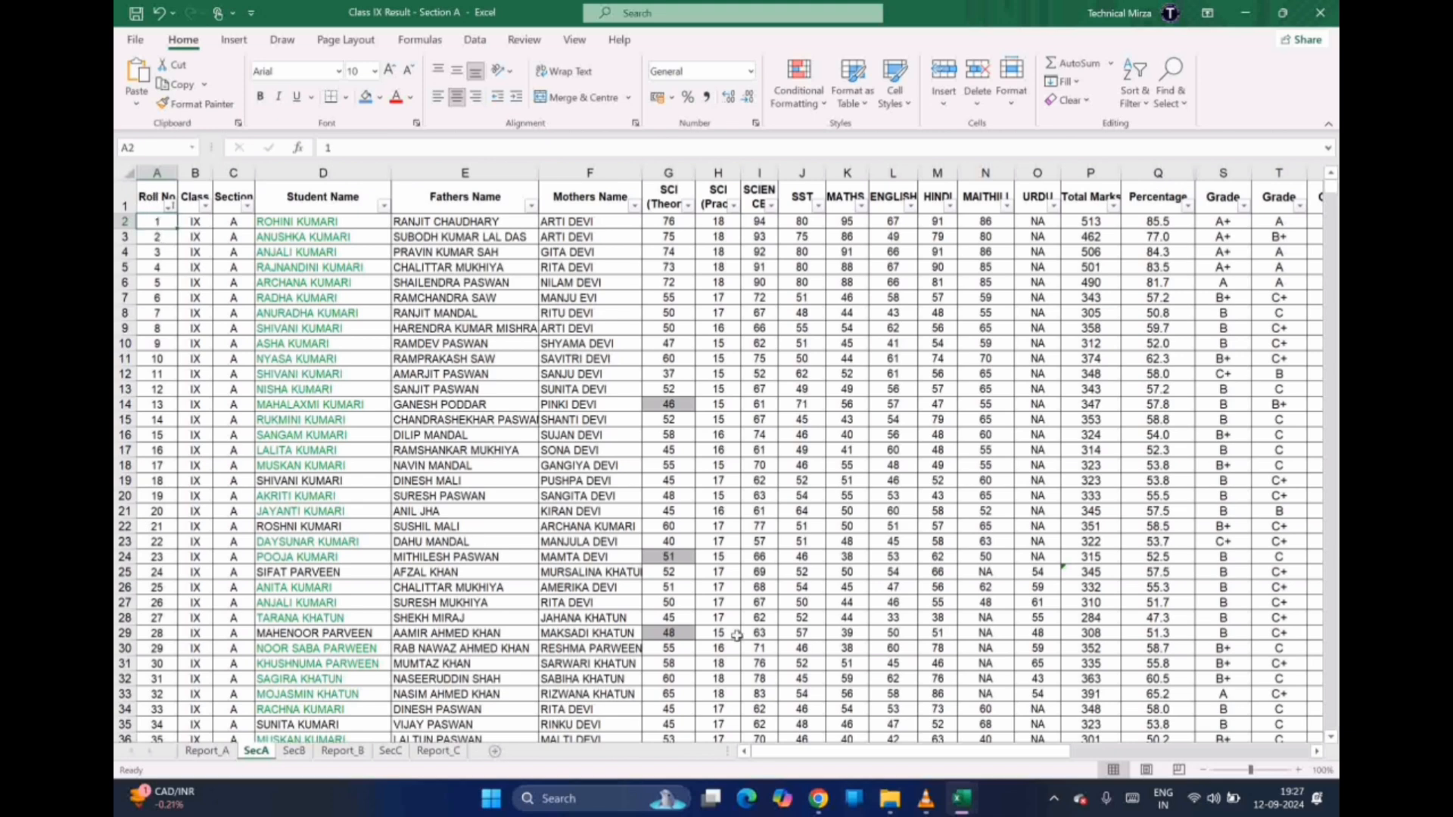
{"action": "left_click_drag", "start_coordinate": [890, 752], "coordinate": [1129, 761]}
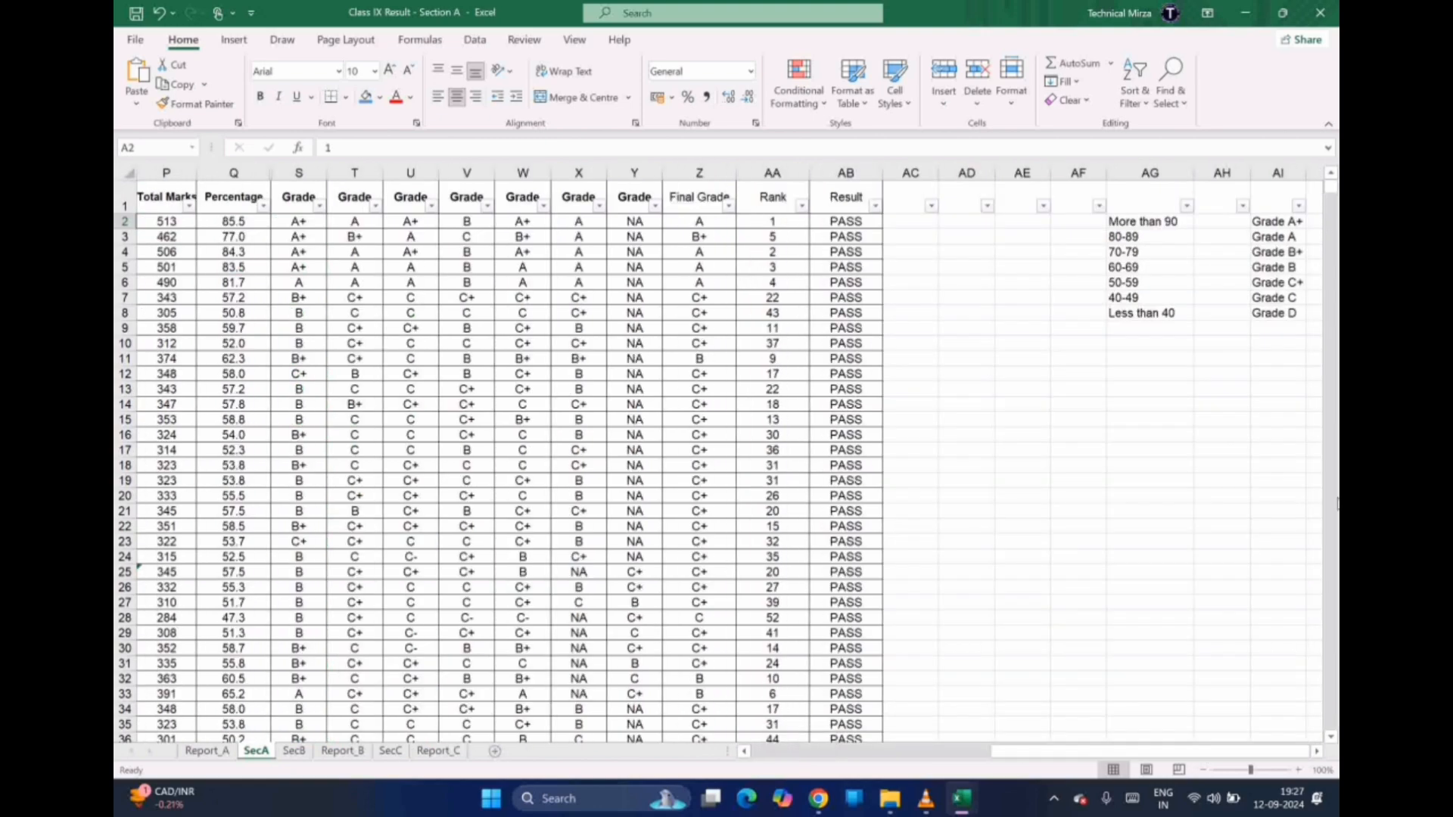
{"action": "left_click", "coordinate": [1331, 736]}
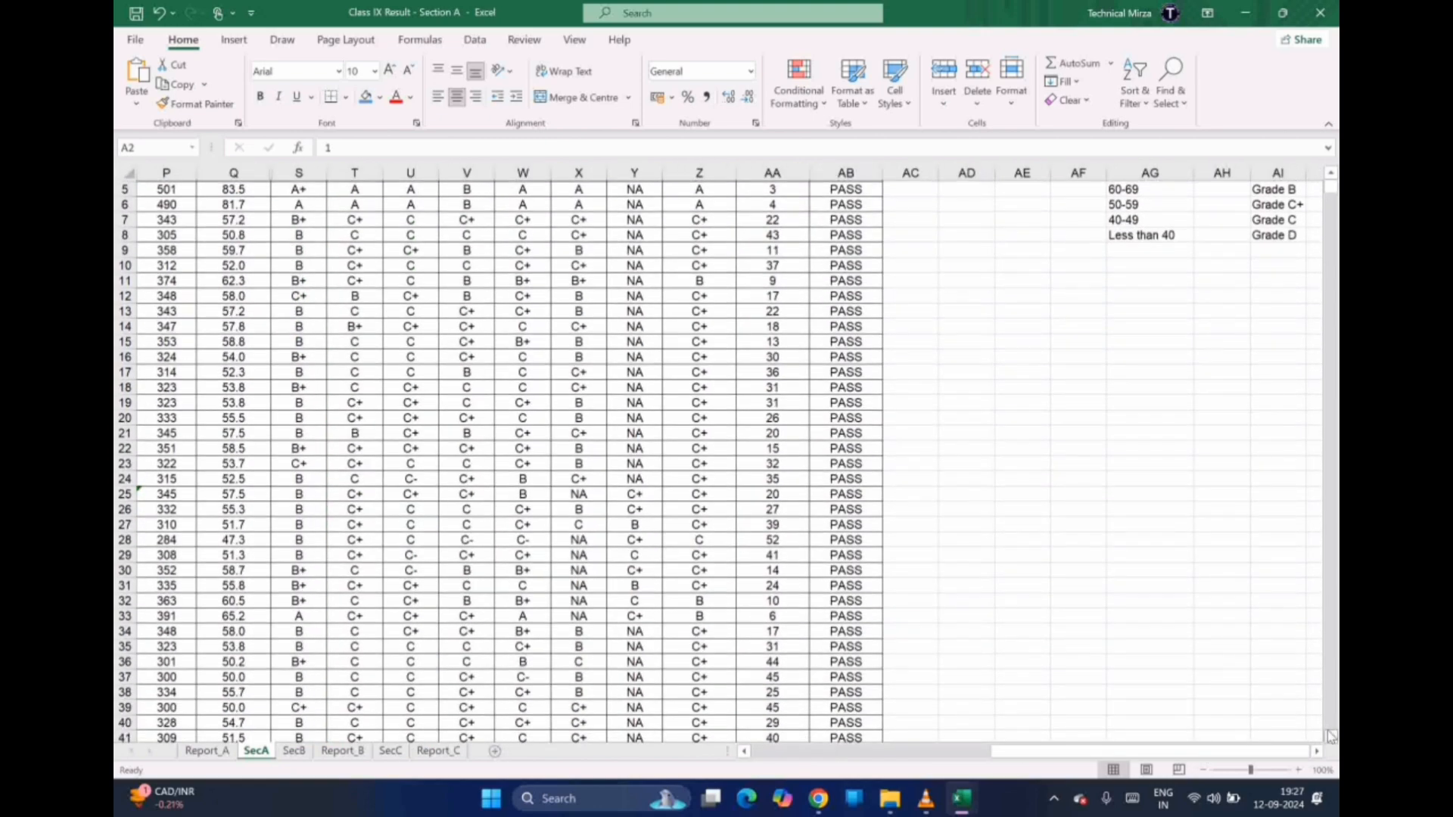
{"action": "left_click_drag", "start_coordinate": [1331, 736], "coordinate": [1330, 736]}
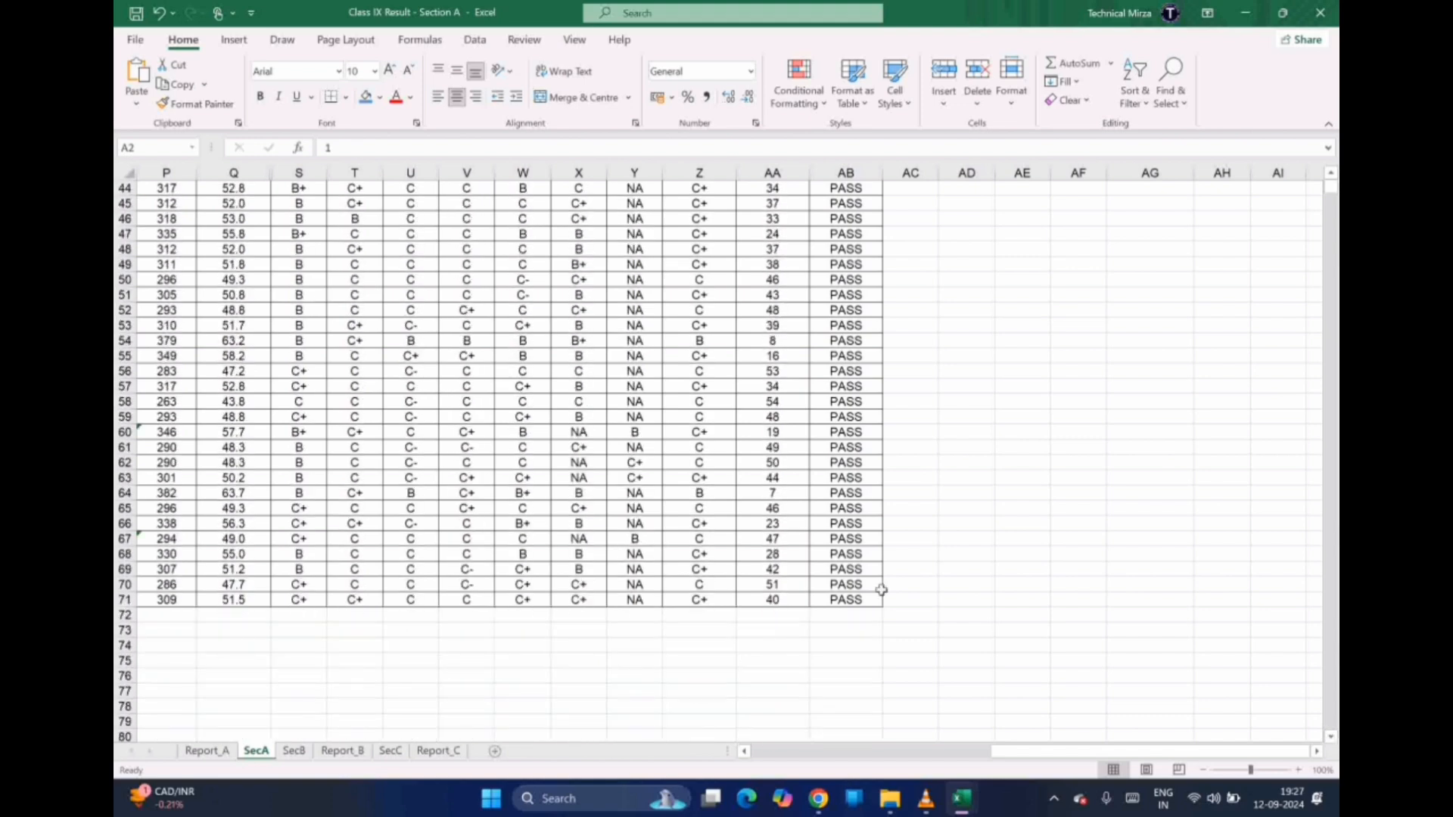
{"action": "left_click", "coordinate": [841, 602]}
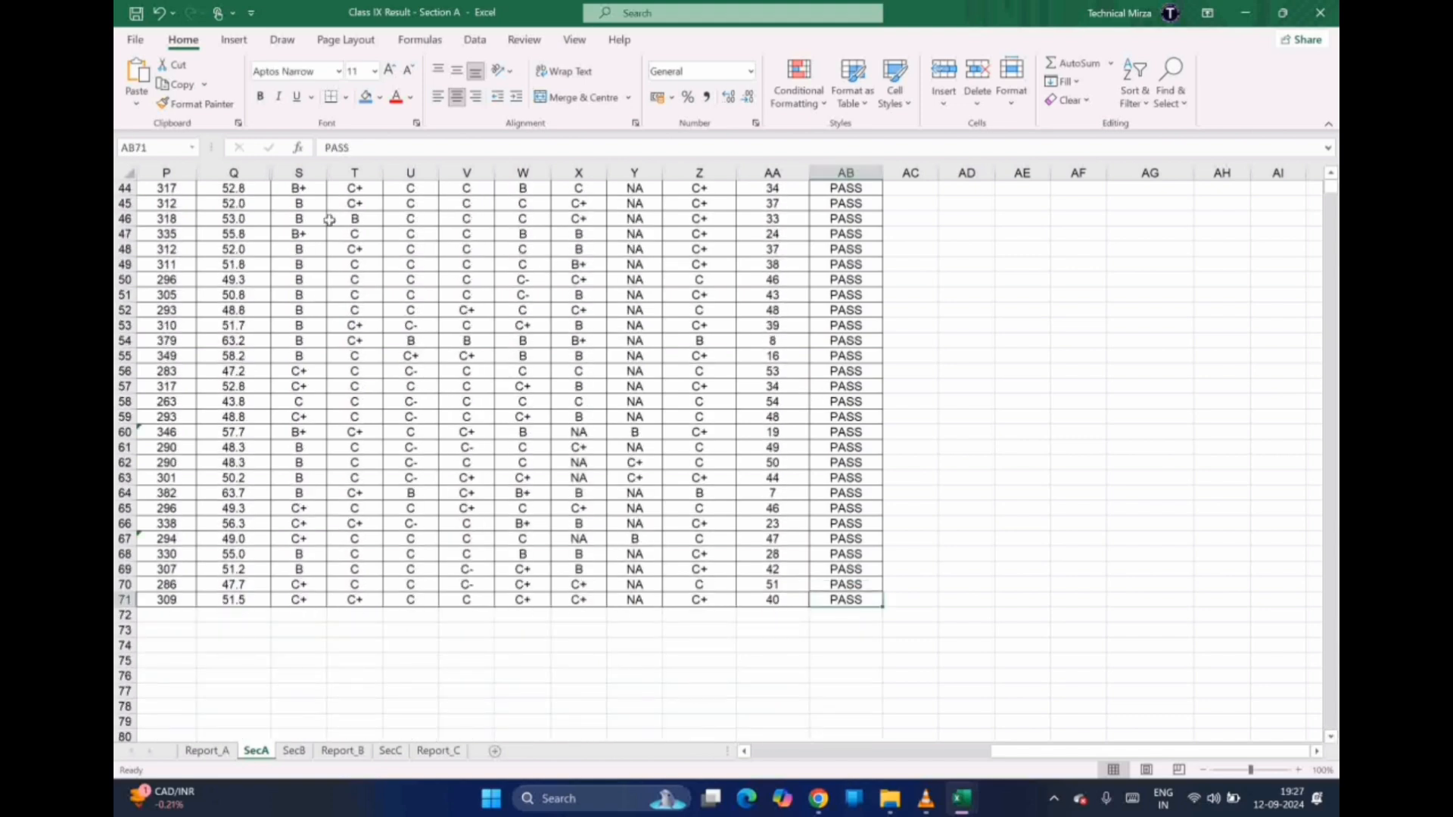
{"action": "left_click", "coordinate": [759, 602]}
{"action": "left_click", "coordinate": [640, 601]}
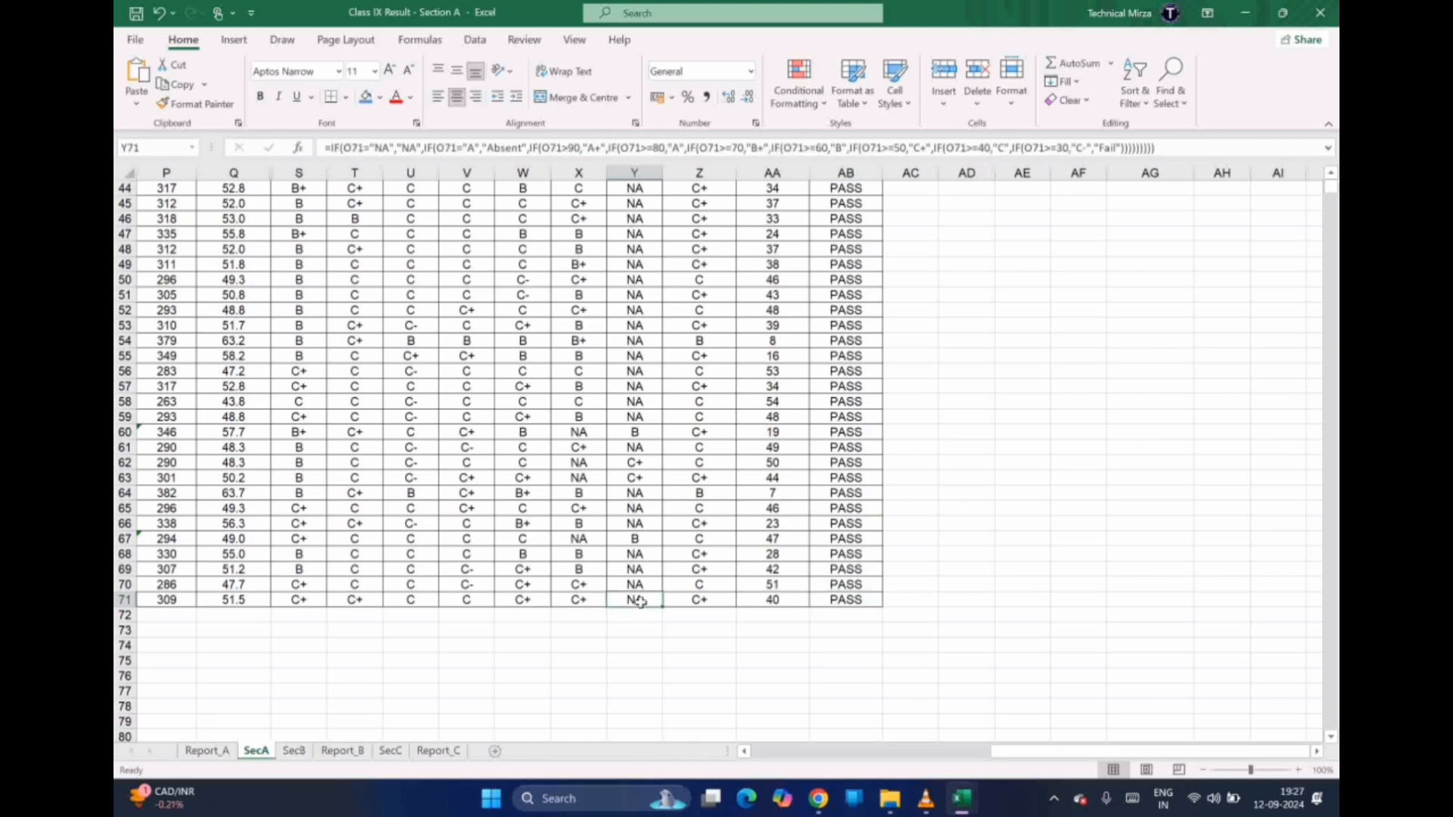
{"action": "left_click", "coordinate": [557, 599]}
{"action": "key", "text": "Left"}
{"action": "key", "text": "Left"}
{"action": "key", "text": "Left"}
{"action": "key", "text": "Left"}
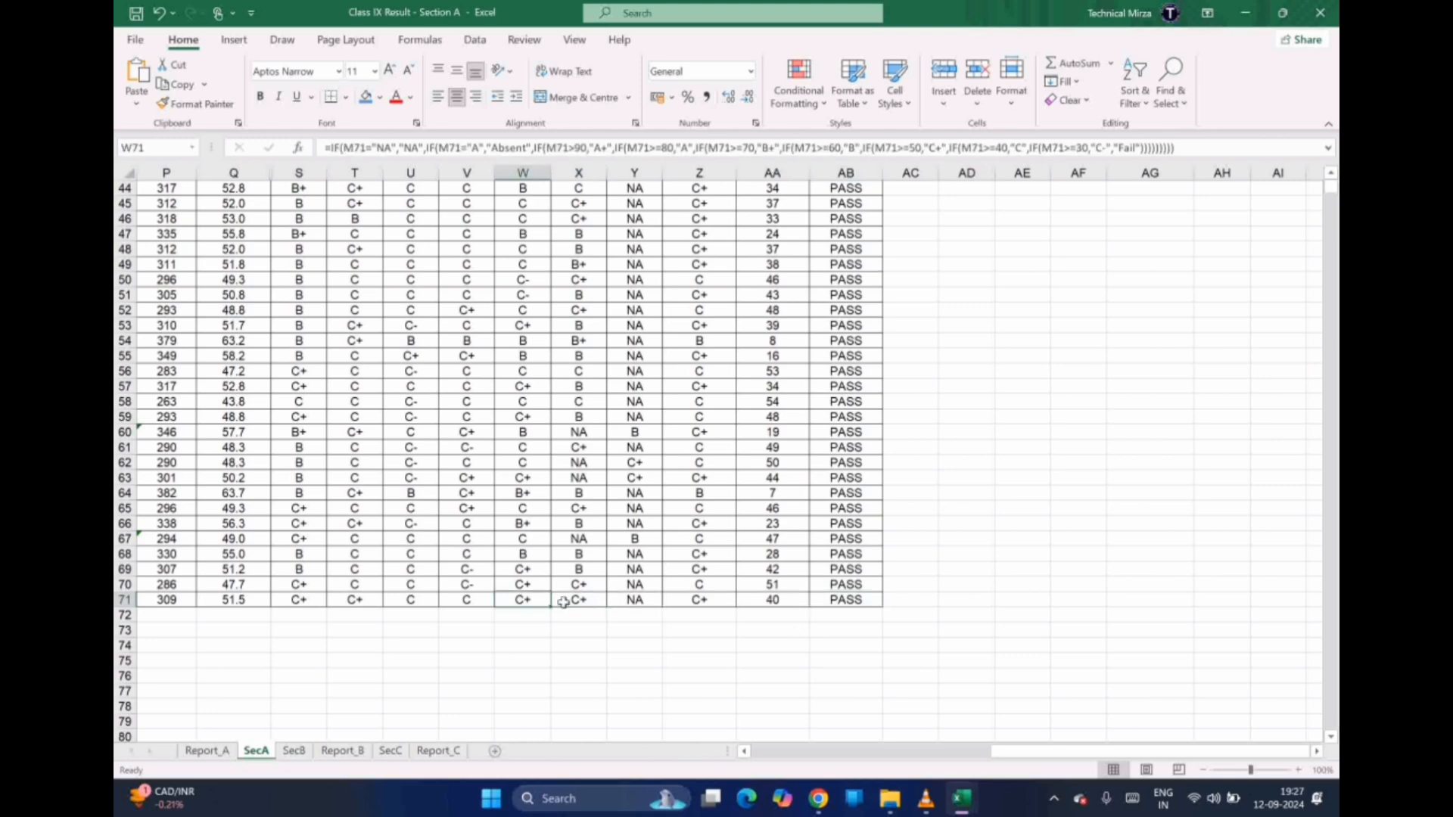
{"action": "key", "text": "Left"}
{"action": "key", "text": "Left"}
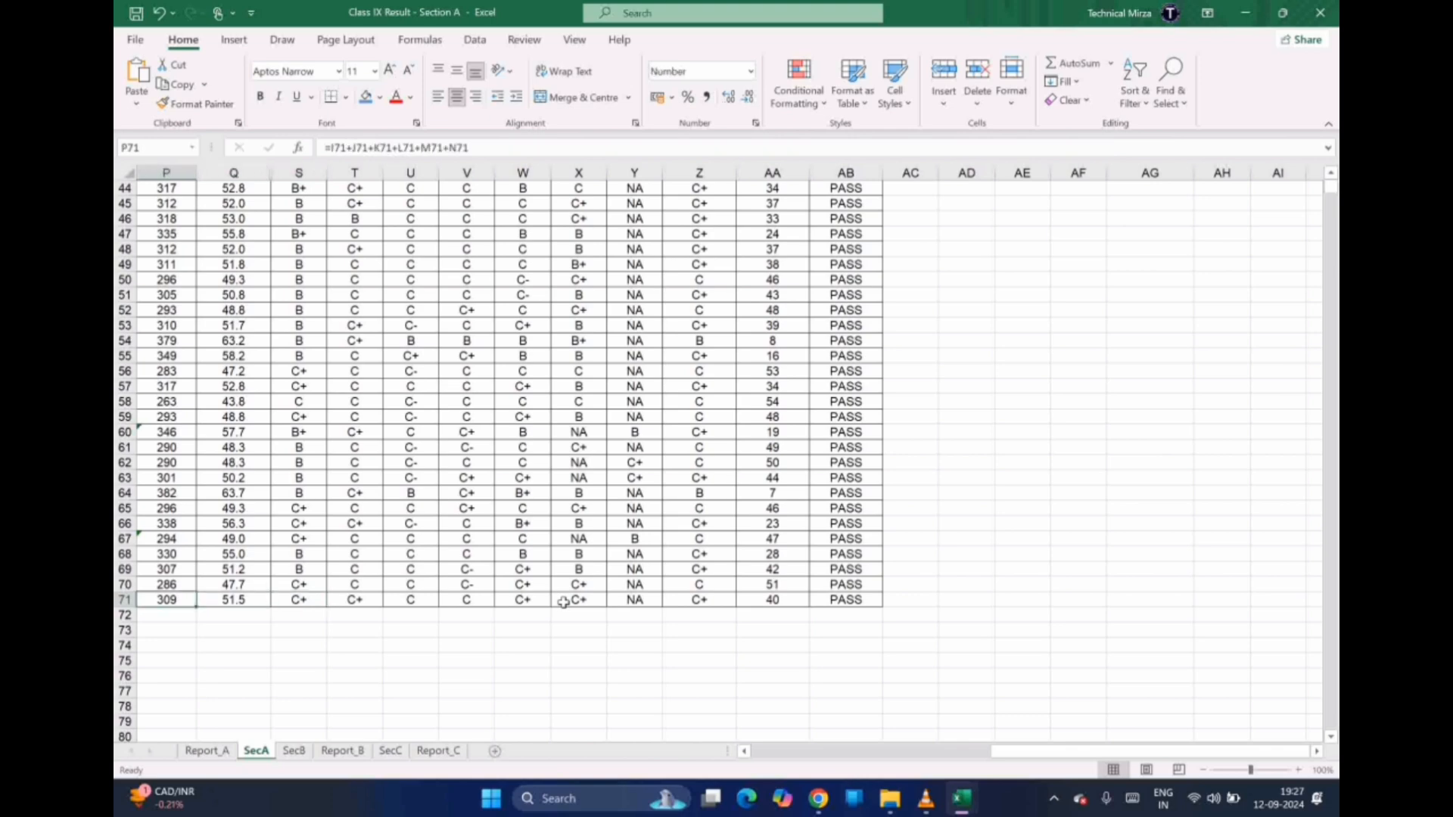
{"action": "key", "text": "Right"}
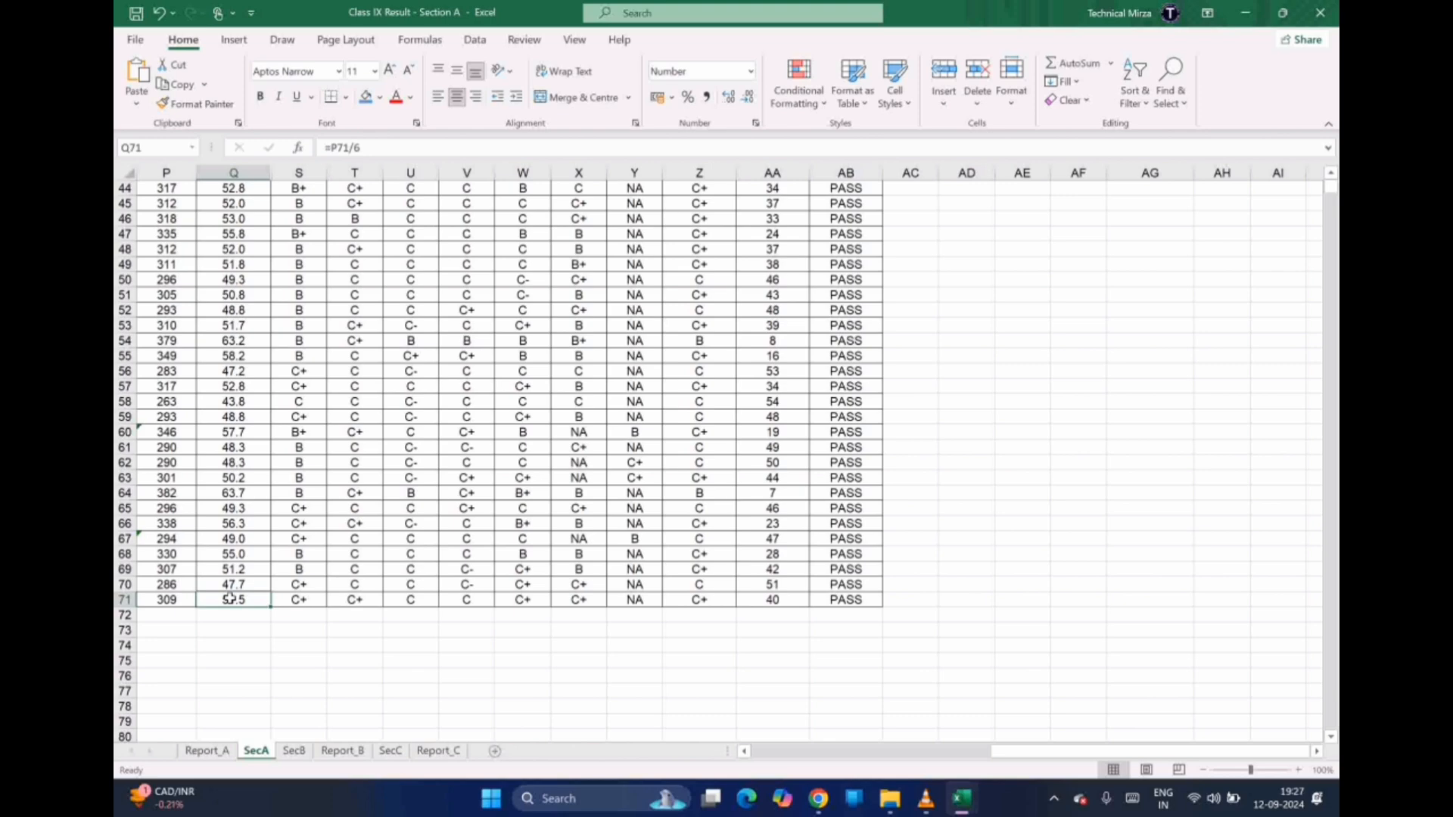
{"action": "left_click_drag", "start_coordinate": [230, 598], "coordinate": [136, 219]}
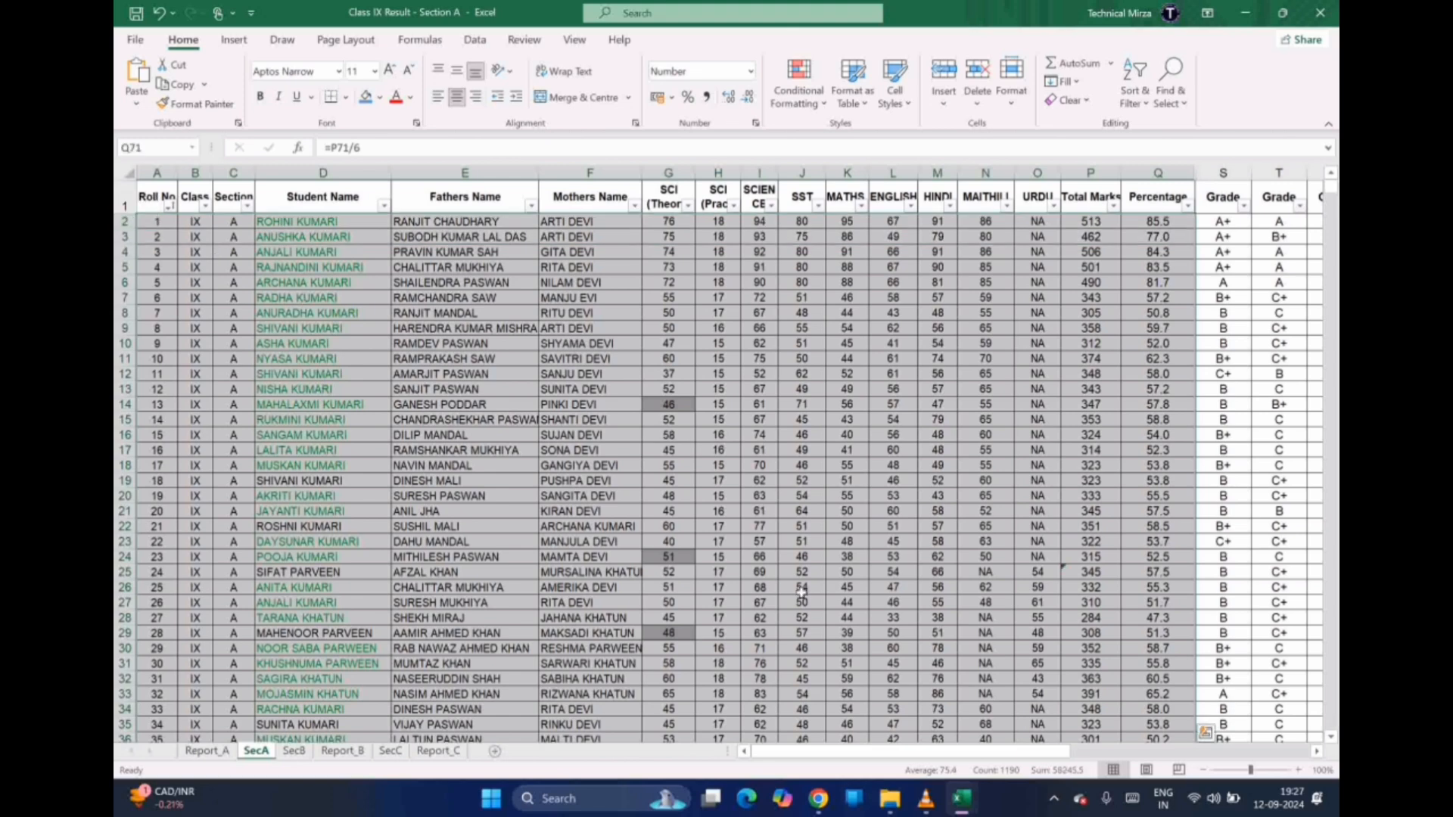
{"action": "mouse_move", "coordinate": [960, 797]}
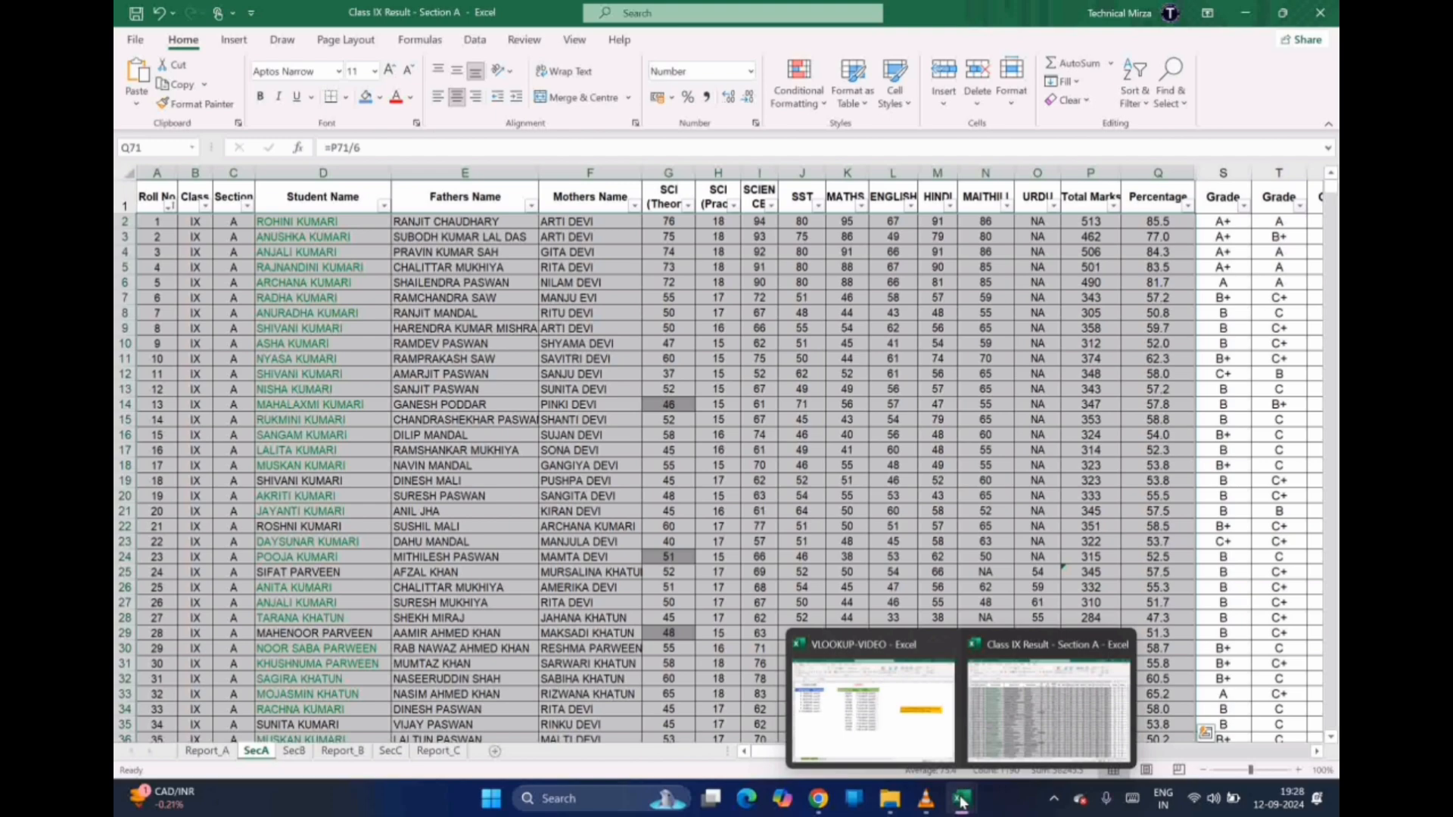
{"action": "left_click", "coordinate": [464, 588]}
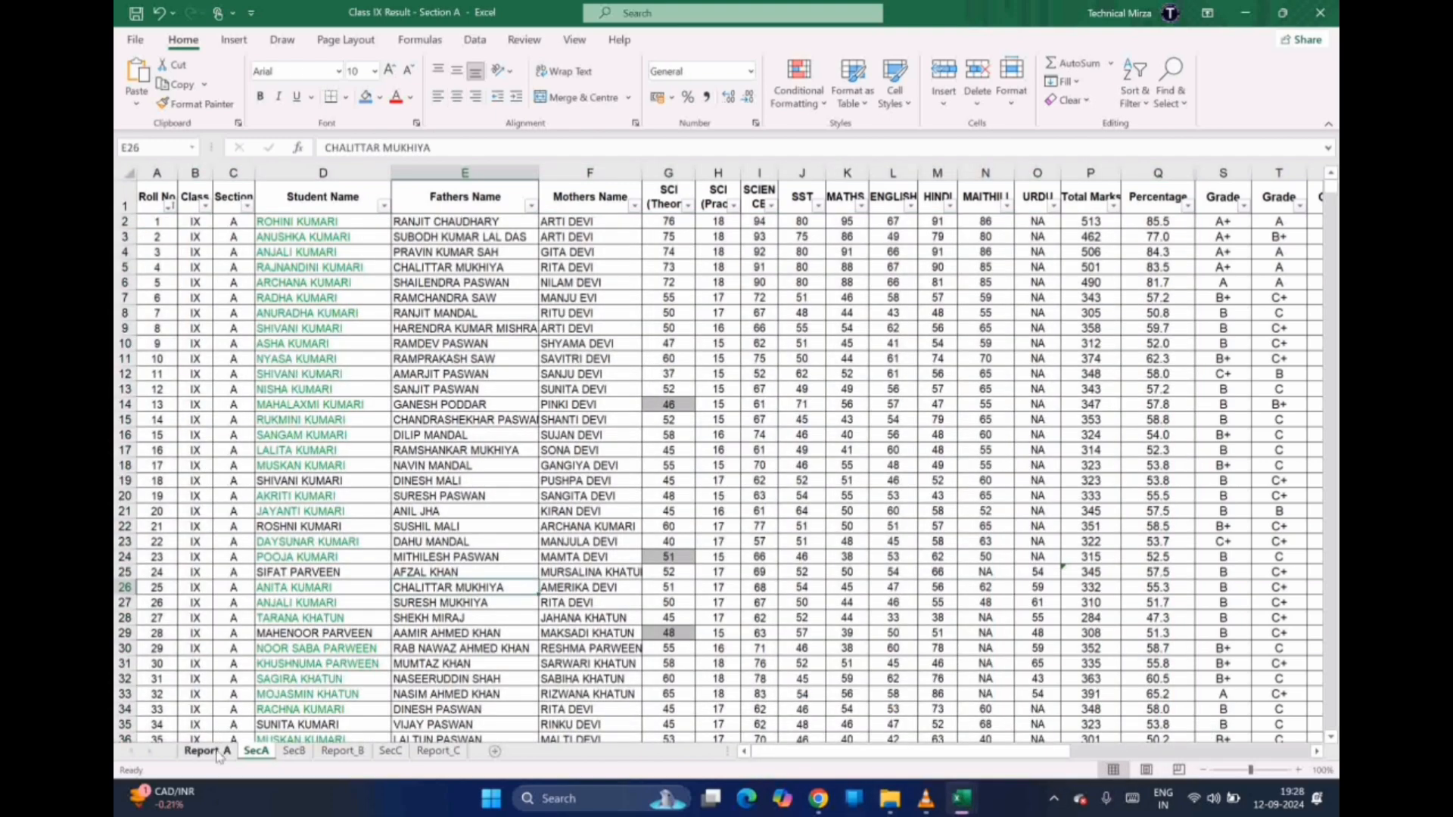
Check SecA's SCIENCE total formulas in column I from the header row, then return to Report_A
{"action": "left_click", "coordinate": [205, 751]}
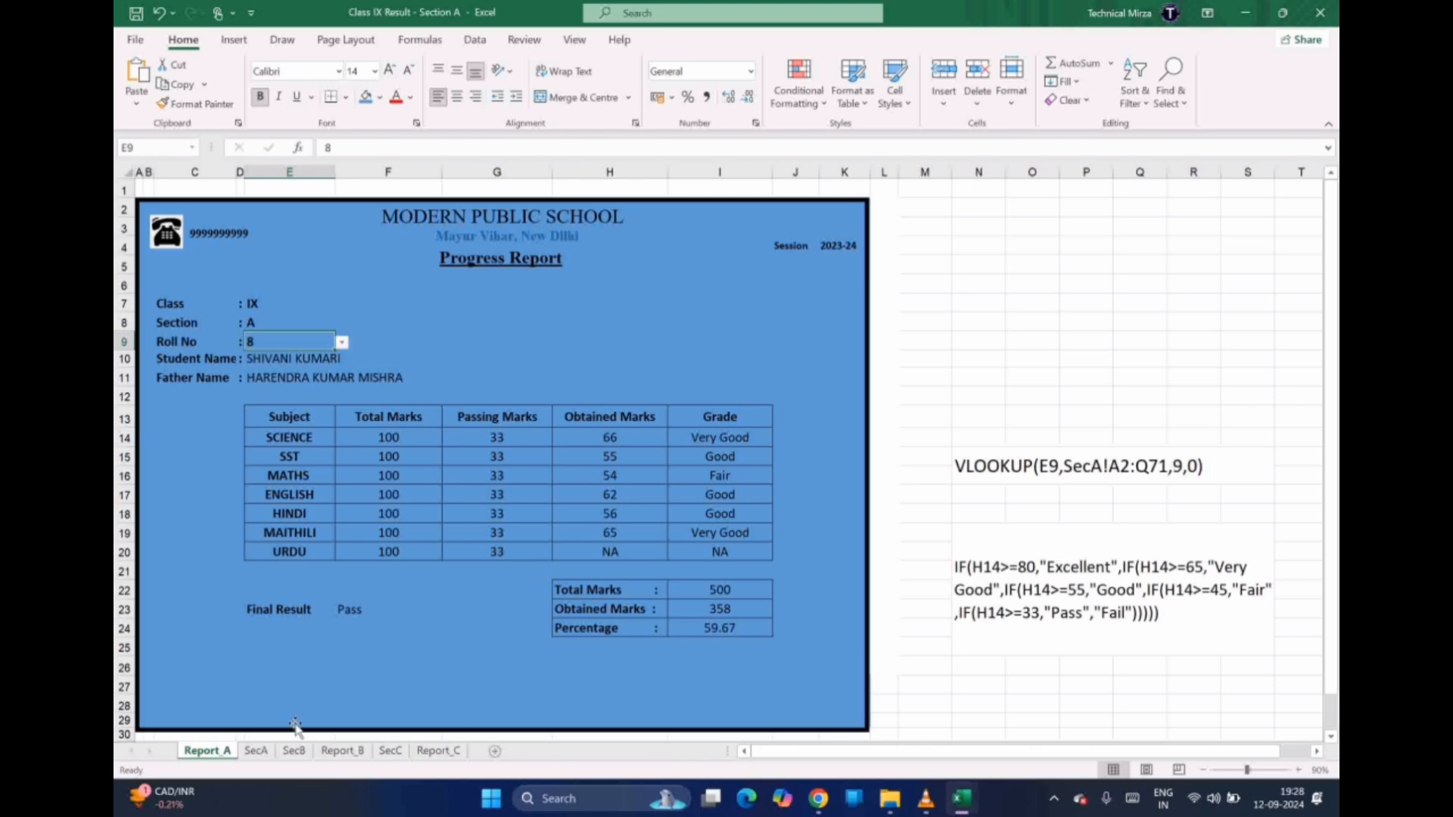
{"action": "left_click", "coordinate": [257, 752]}
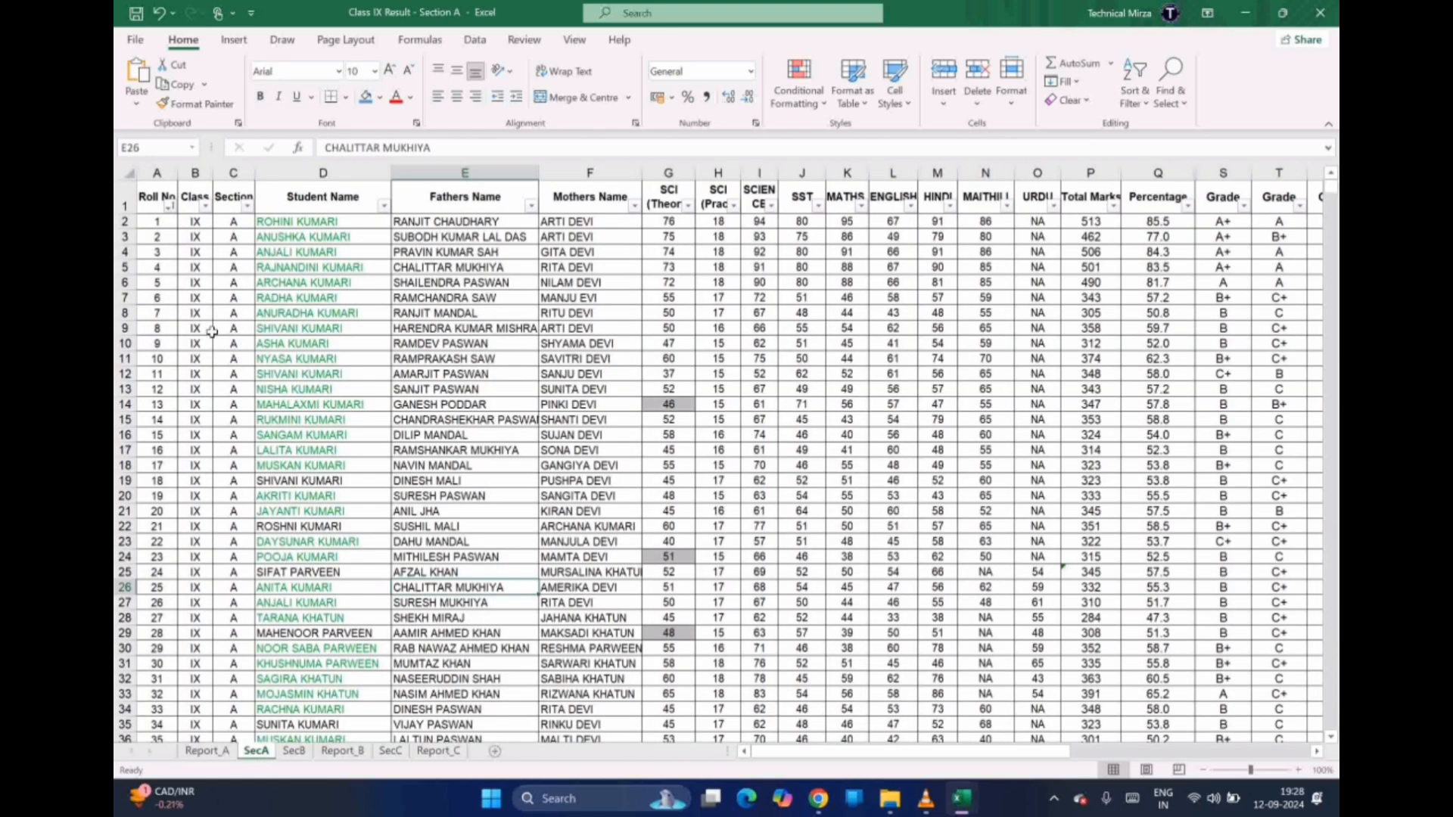
{"action": "left_click", "coordinate": [158, 200]}
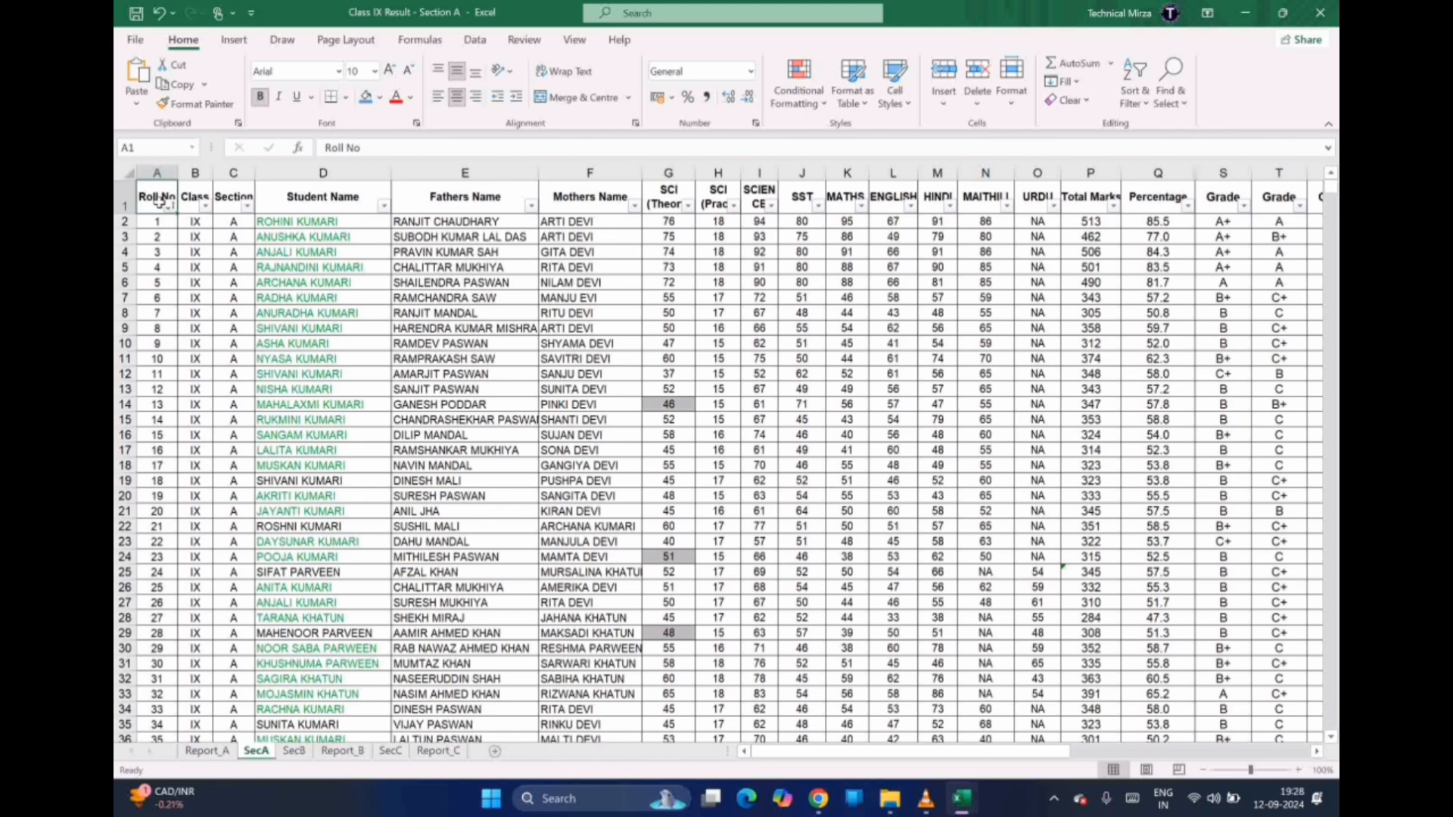
{"action": "key", "text": "Right"}
{"action": "key", "text": "Right"}
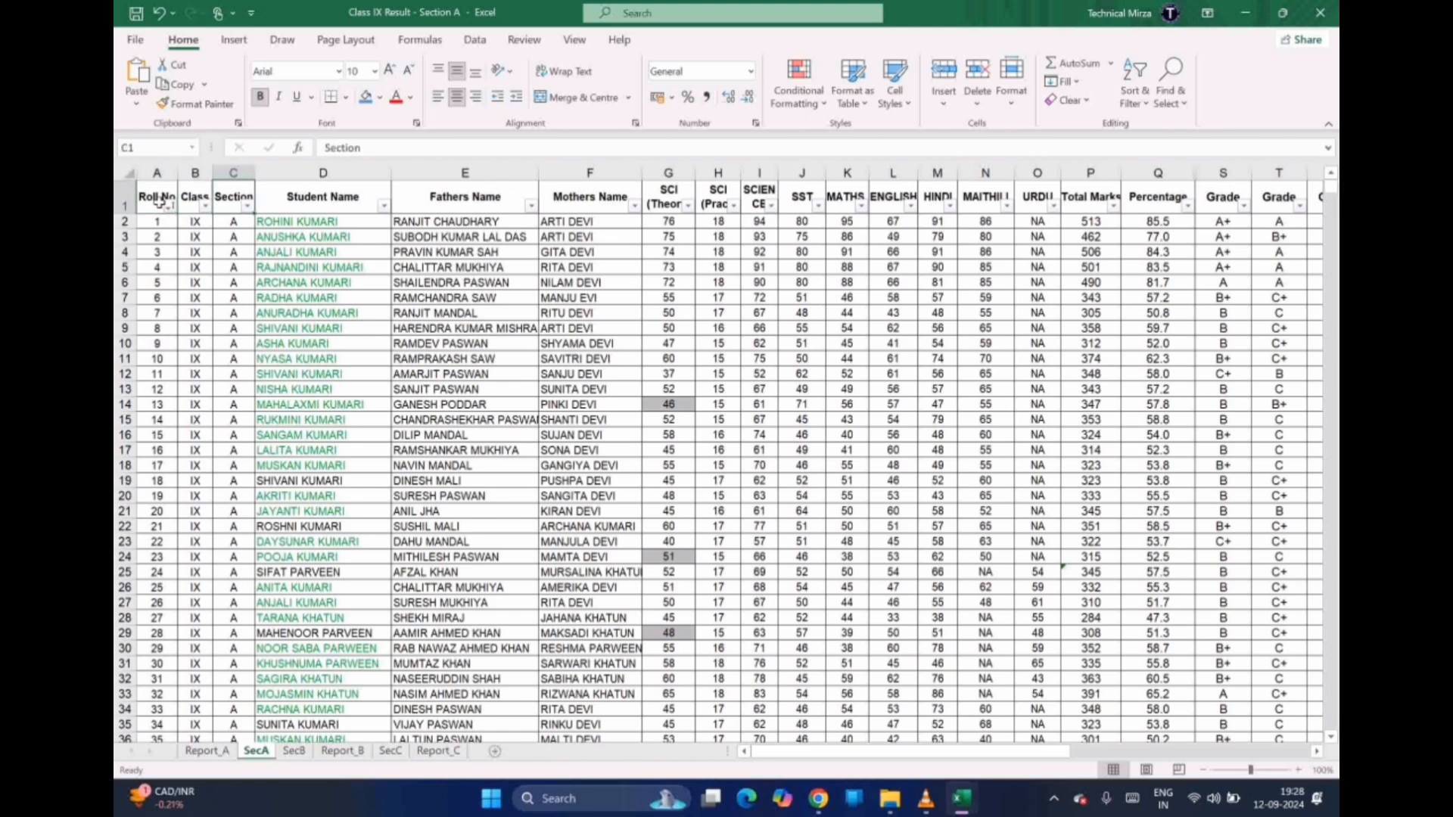
{"action": "key", "text": "Right"}
{"action": "key", "text": "Right"}
{"action": "key", "text": "Right"}
{"action": "key", "text": "Right"}
{"action": "key", "text": "Right"}
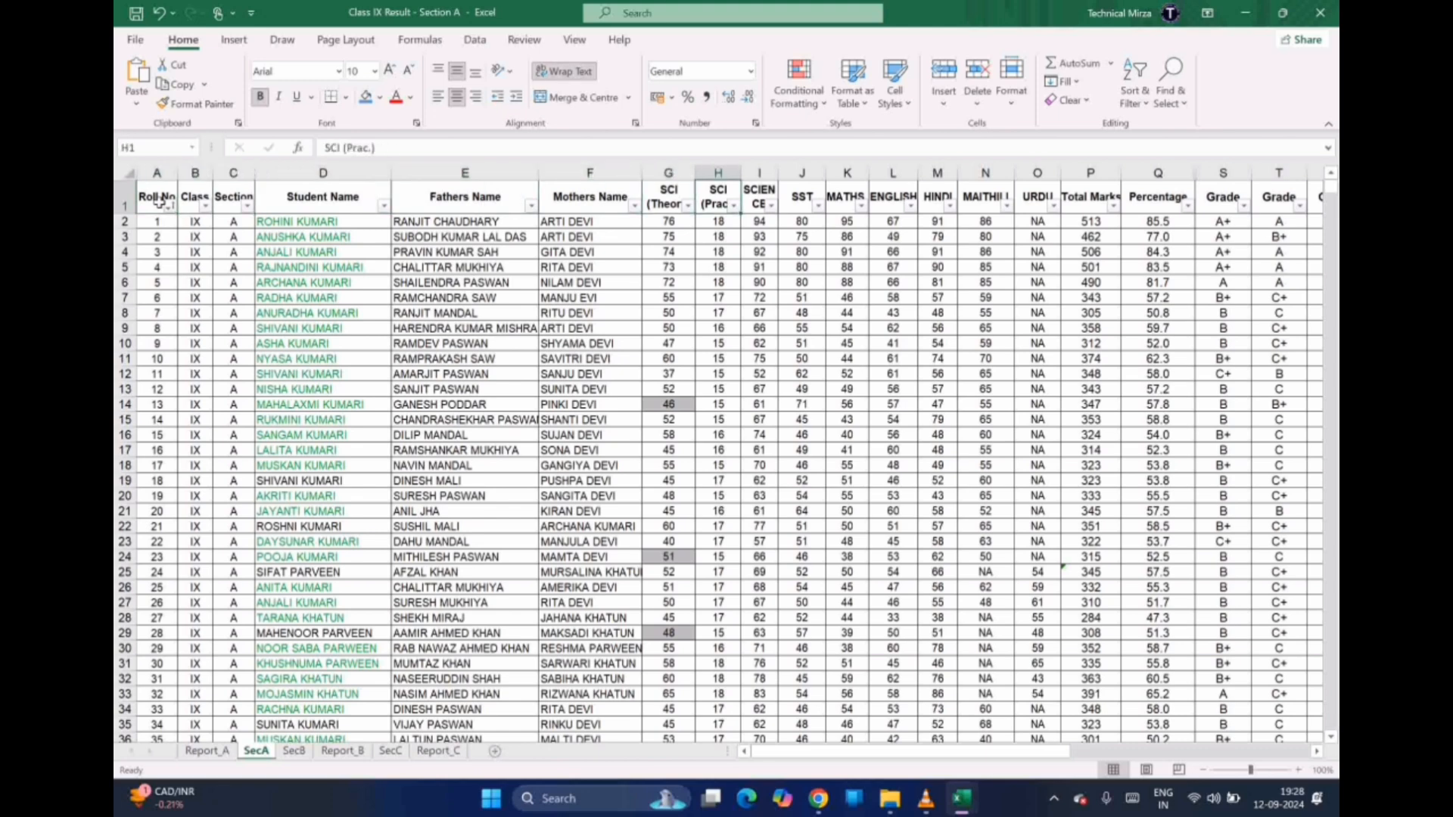
{"action": "key", "text": "Right"}
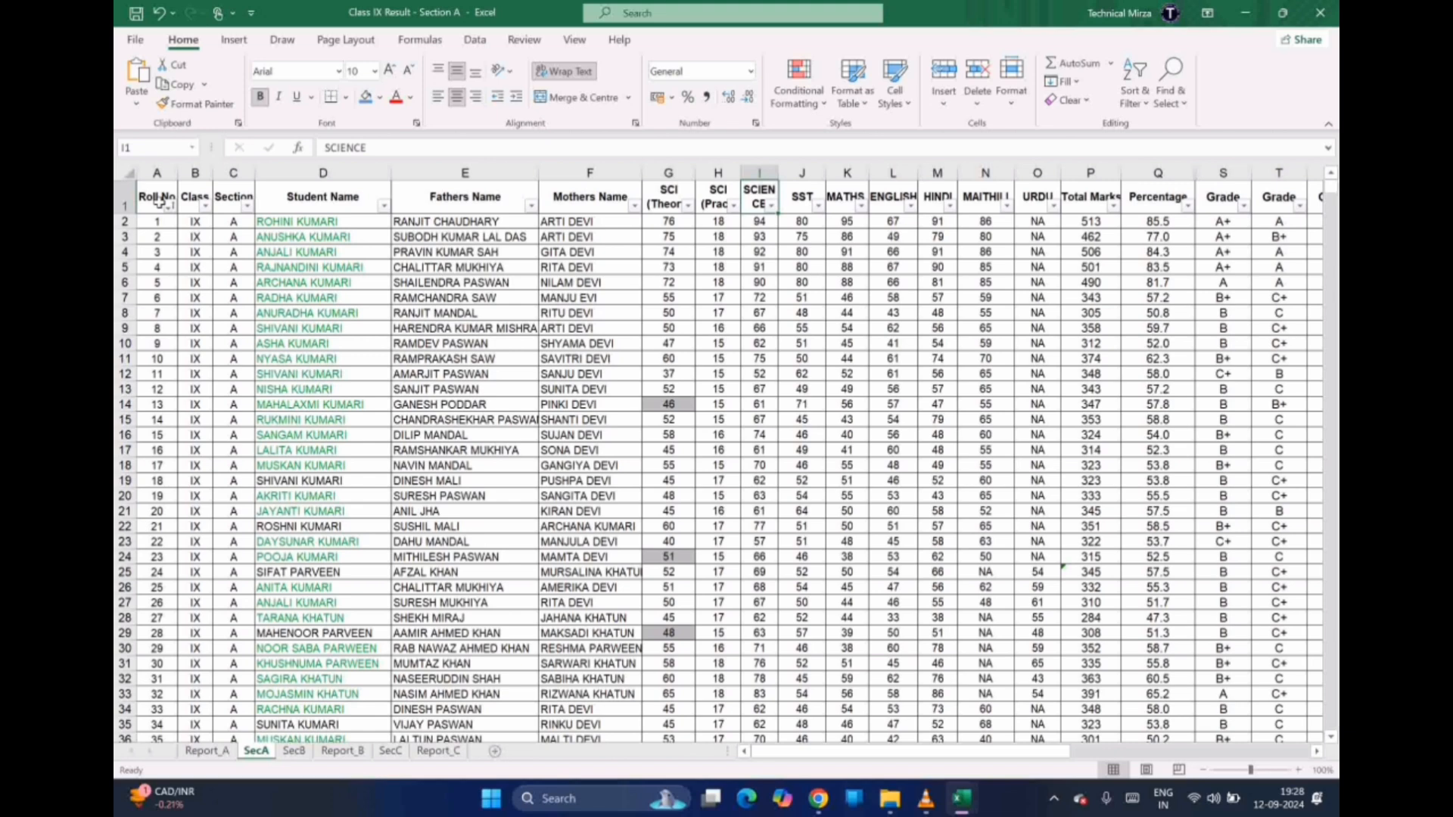
{"action": "key", "text": "Down"}
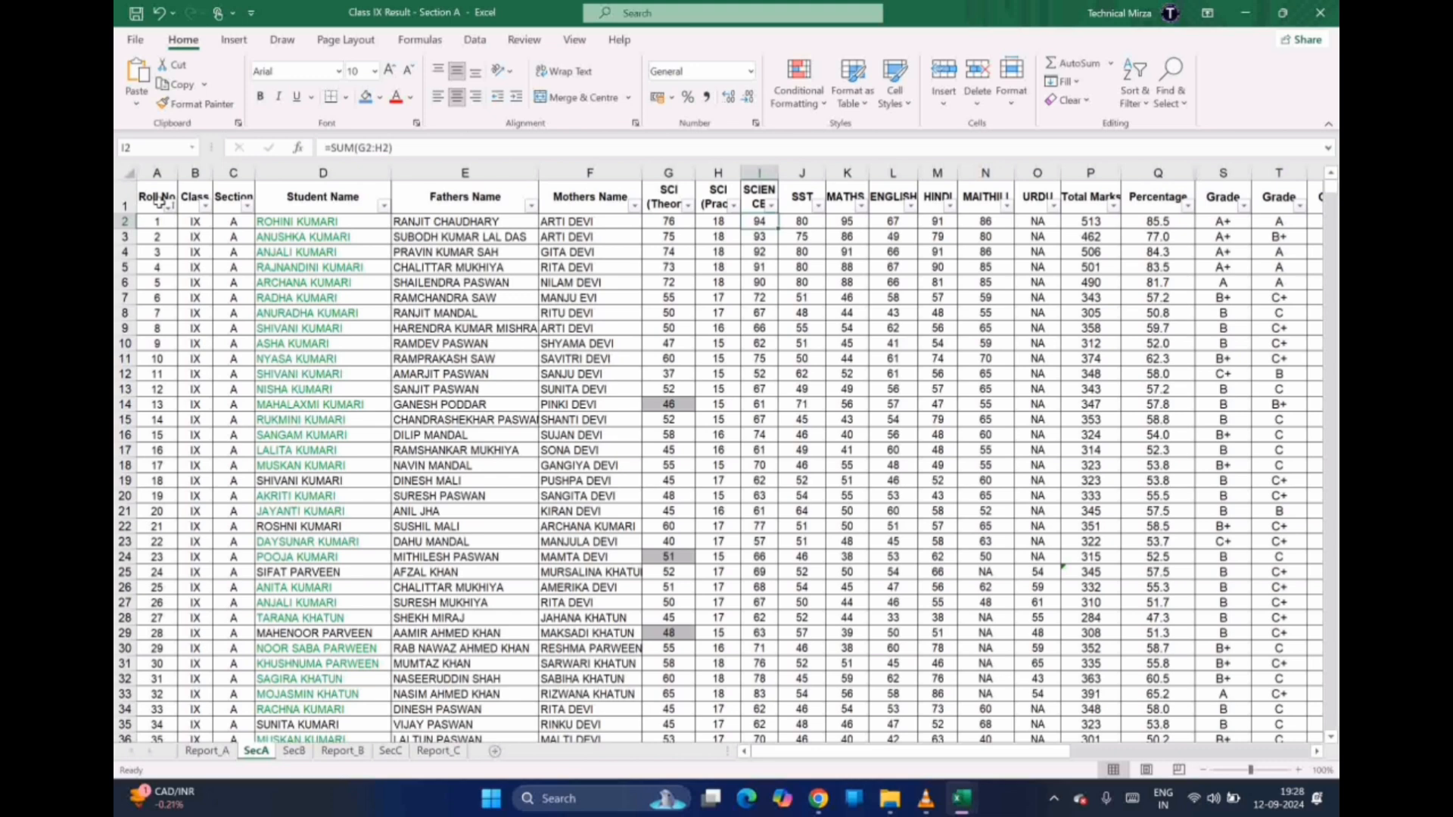
{"action": "key", "text": "Down"}
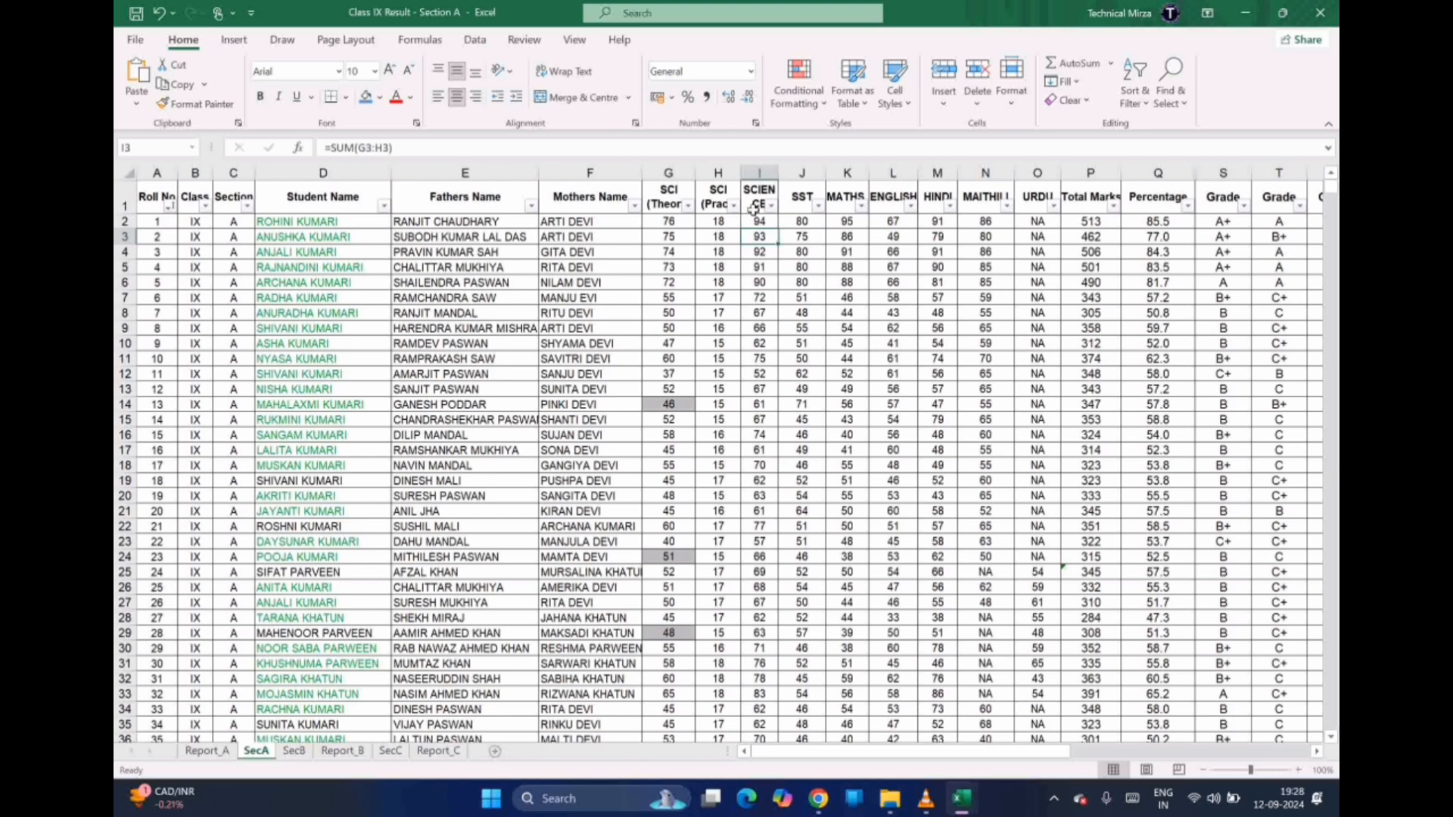
{"action": "left_click", "coordinate": [767, 223]}
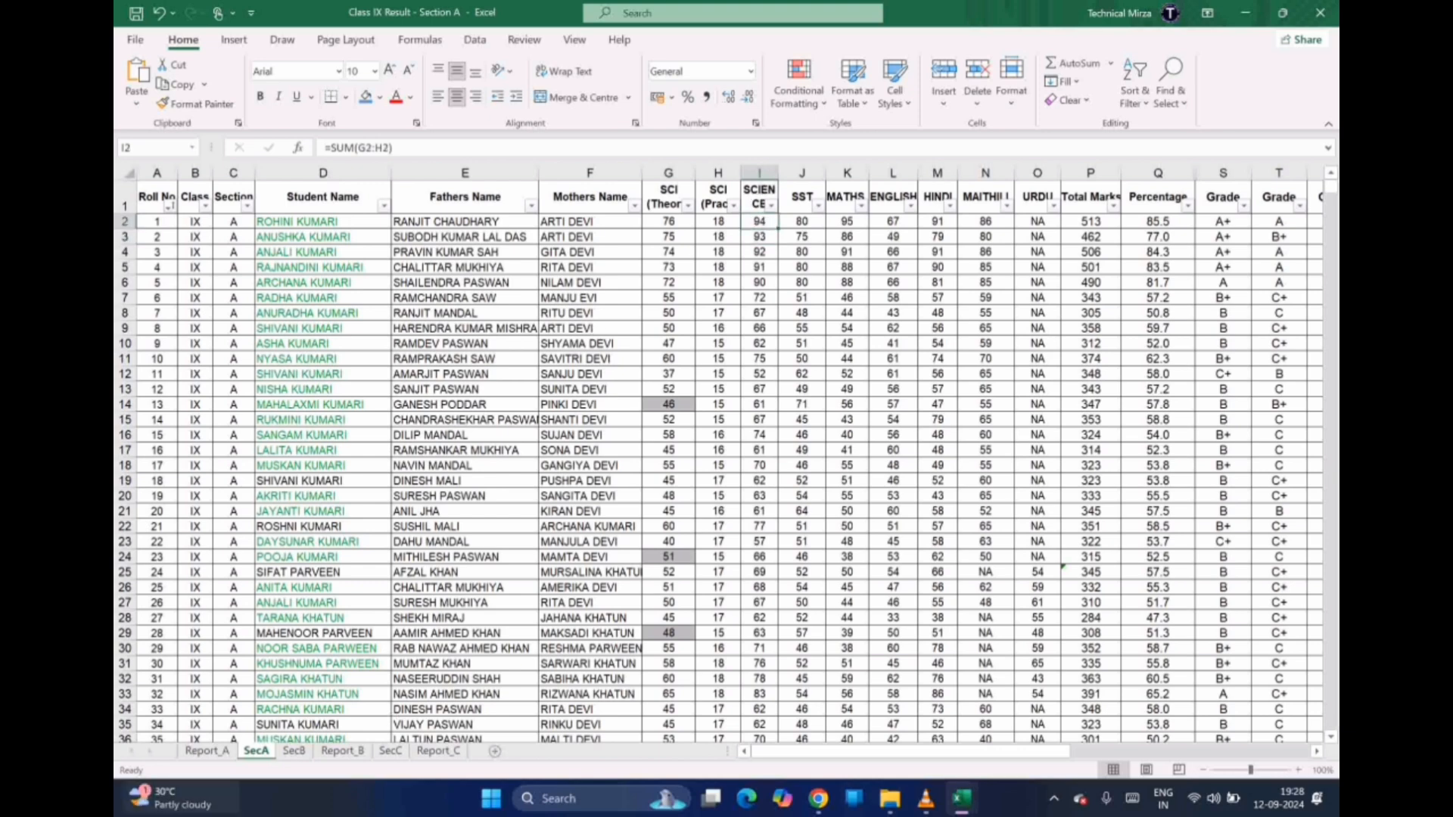
{"action": "left_click", "coordinate": [207, 750]}
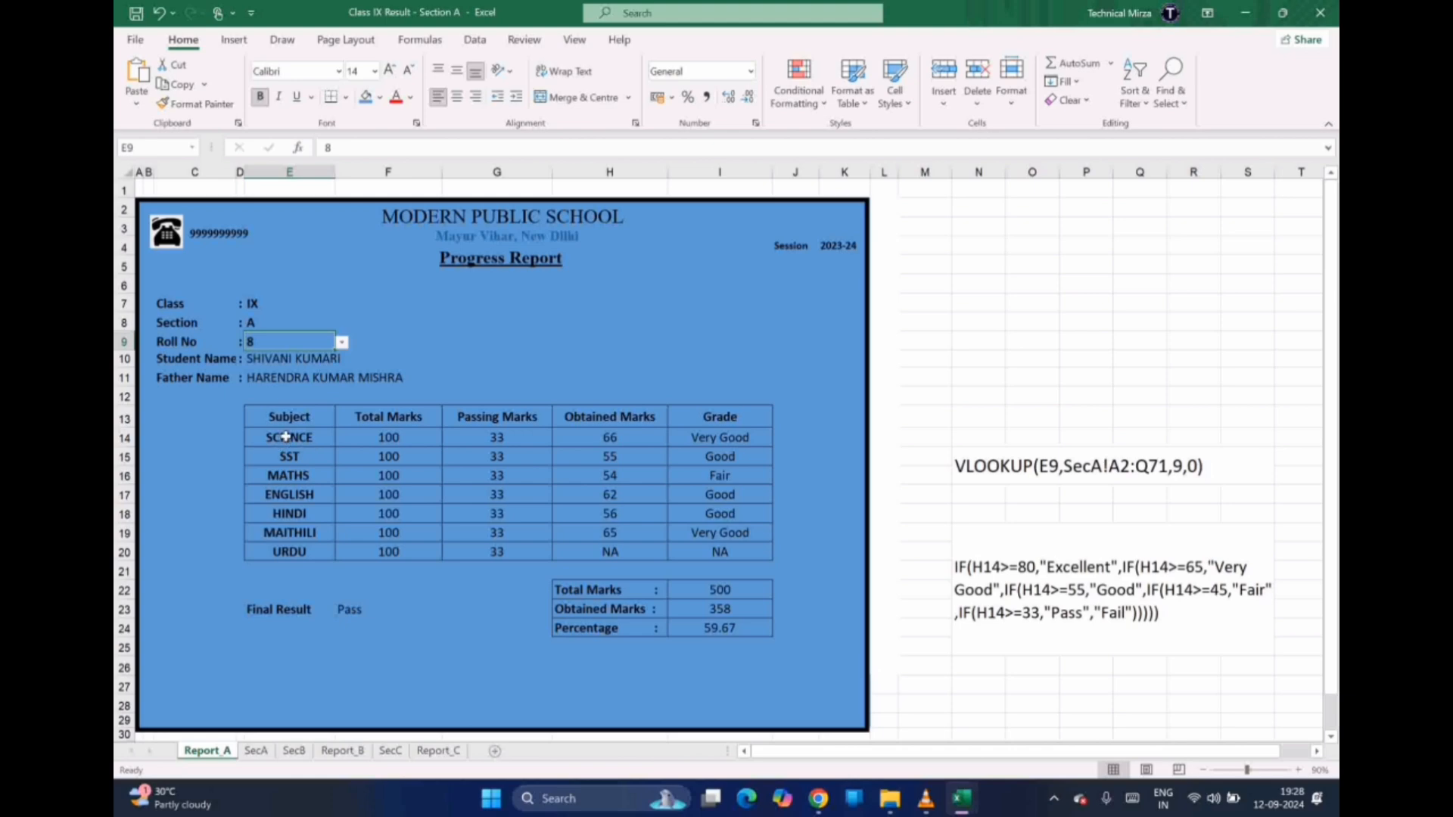
Pick roll number 1 from the E9 dropdown and inspect the student name lookup formula
{"action": "left_click", "coordinate": [618, 442]}
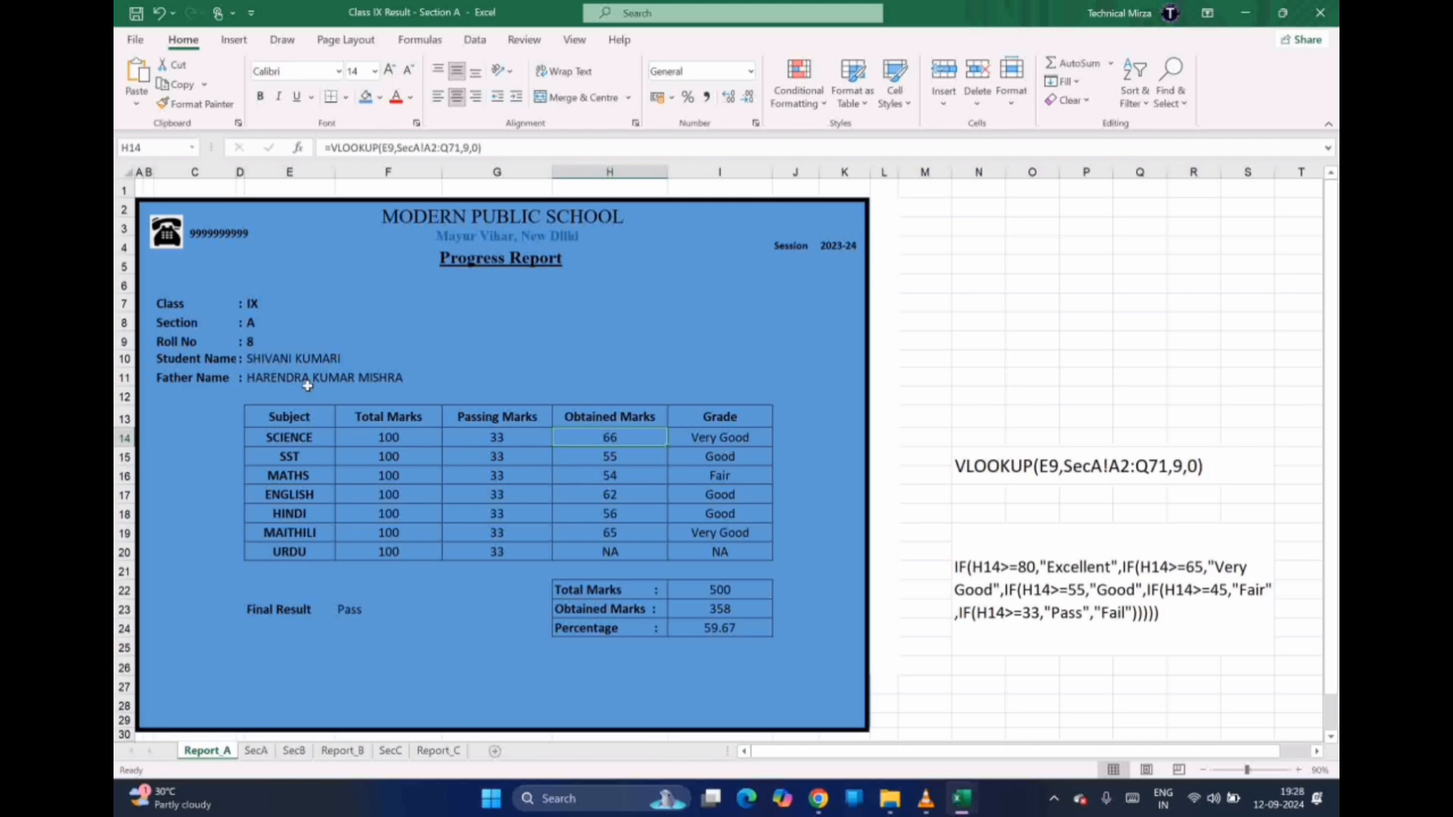
{"action": "left_click", "coordinate": [270, 345]}
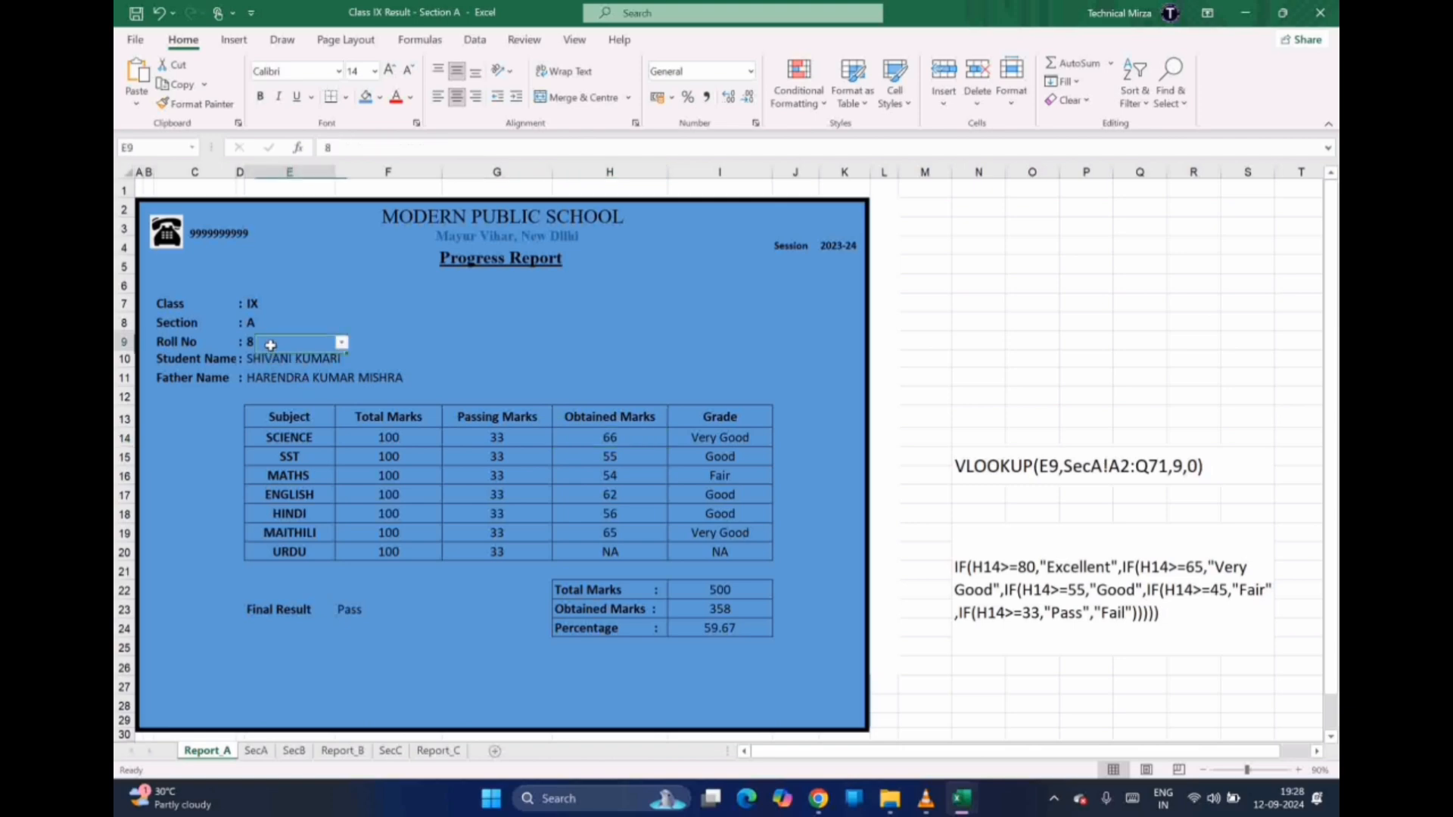
{"action": "left_click", "coordinate": [341, 343]}
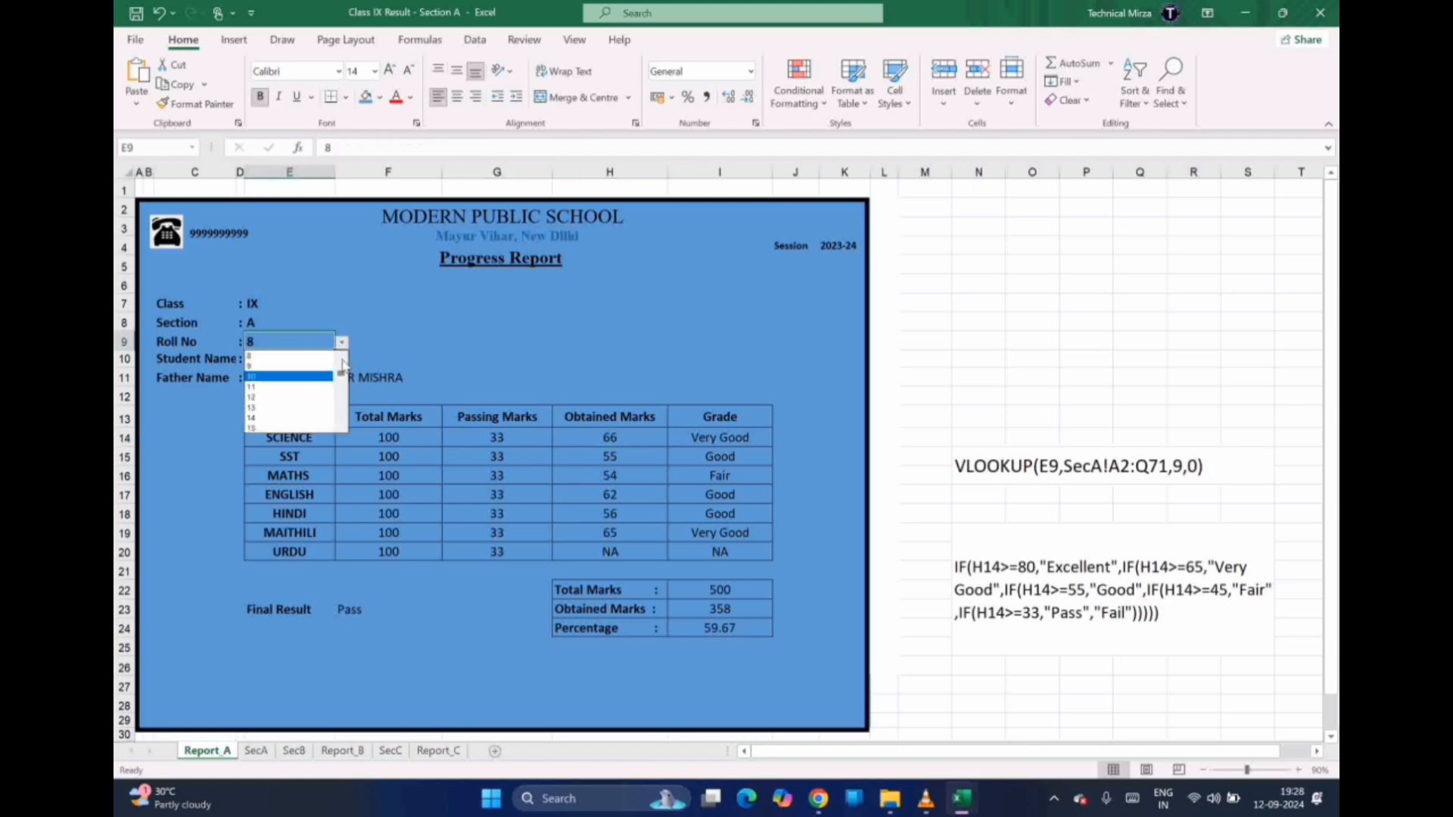
{"action": "left_click", "coordinate": [342, 361]}
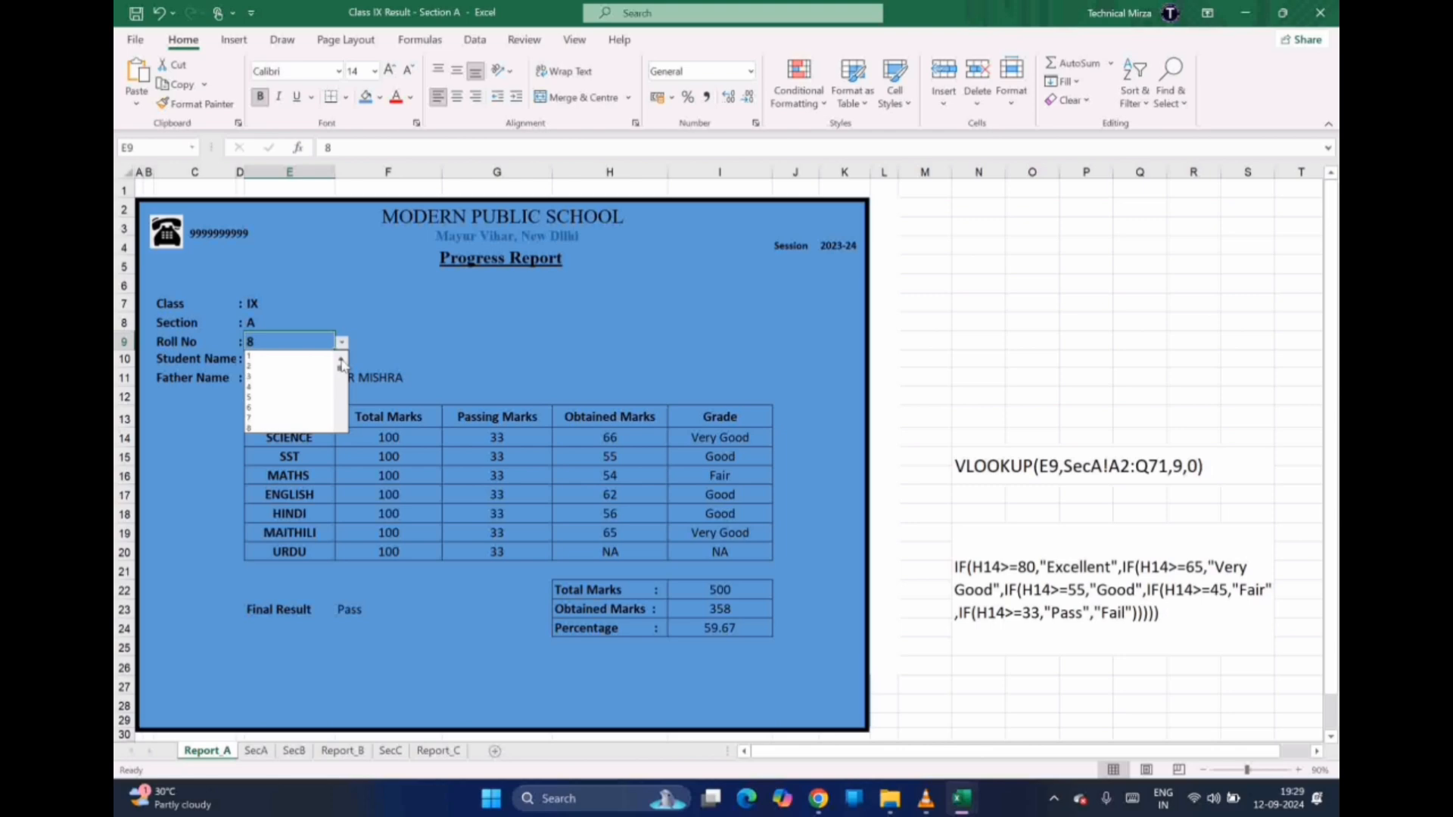
{"action": "left_click", "coordinate": [277, 355]}
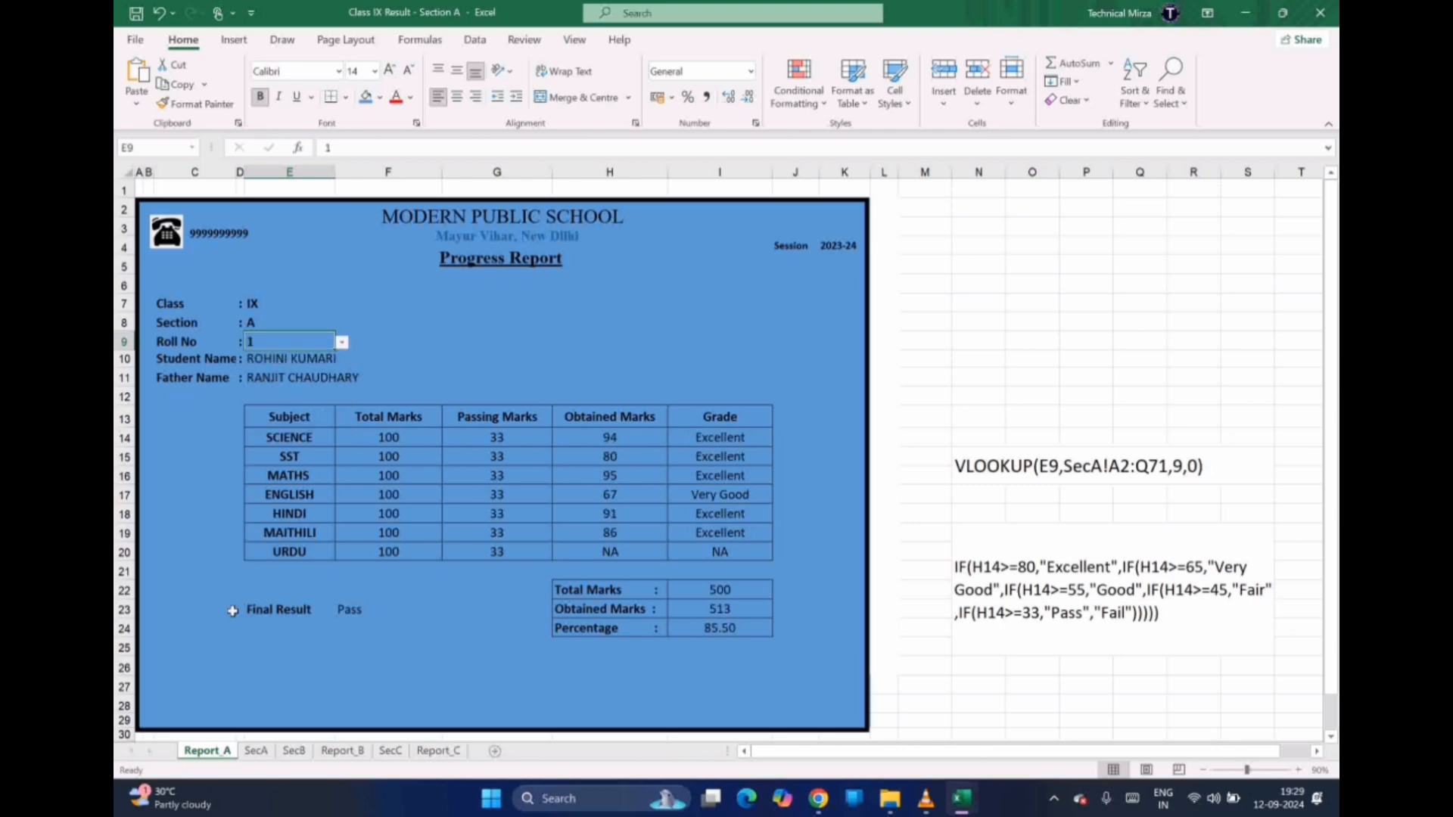
{"action": "left_click", "coordinate": [285, 365]}
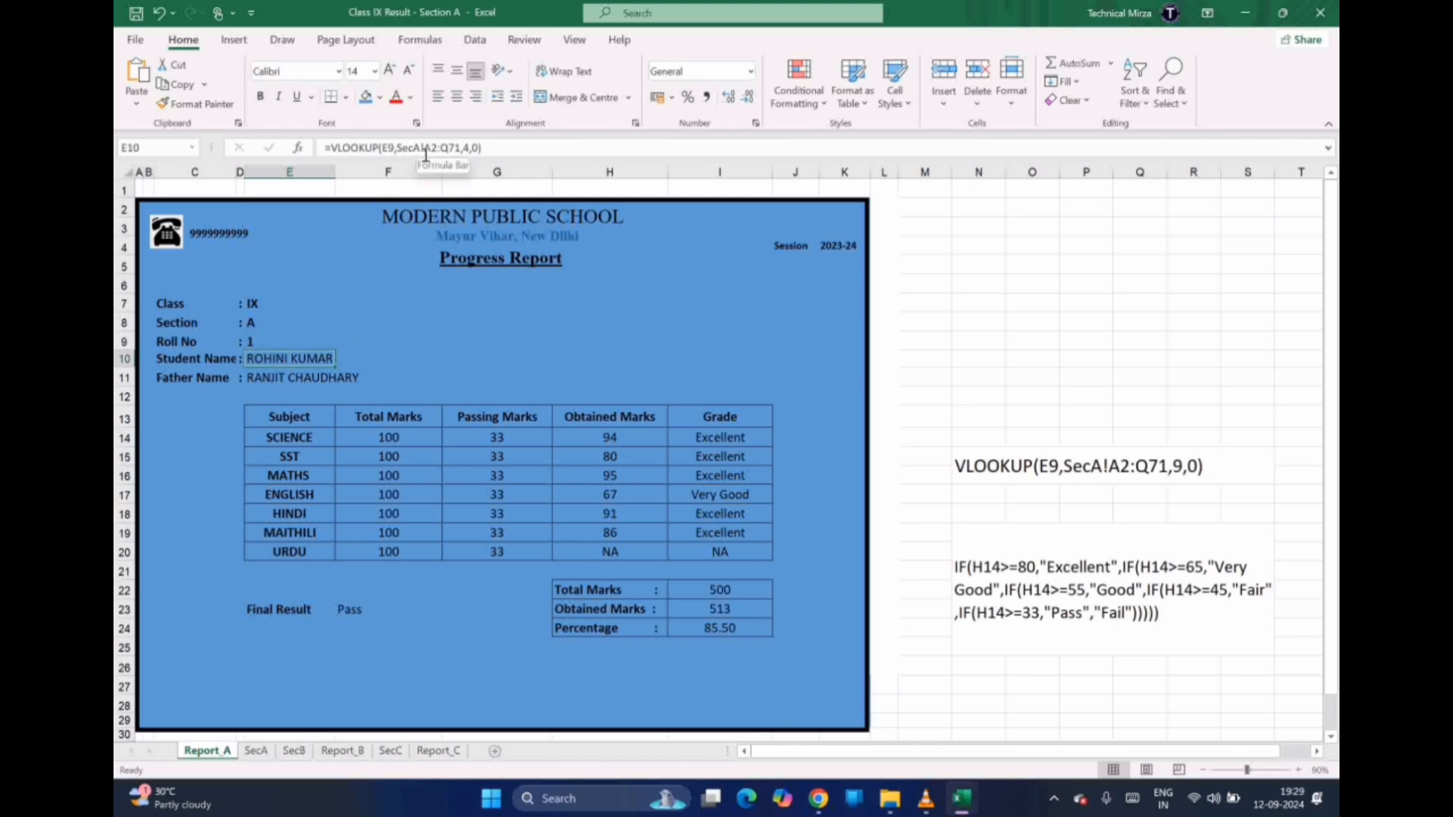
Compare the SST mark in SecA column J with Report_A's SST and SCIENCE obtained-marks formulas
{"action": "left_click", "coordinate": [255, 752]}
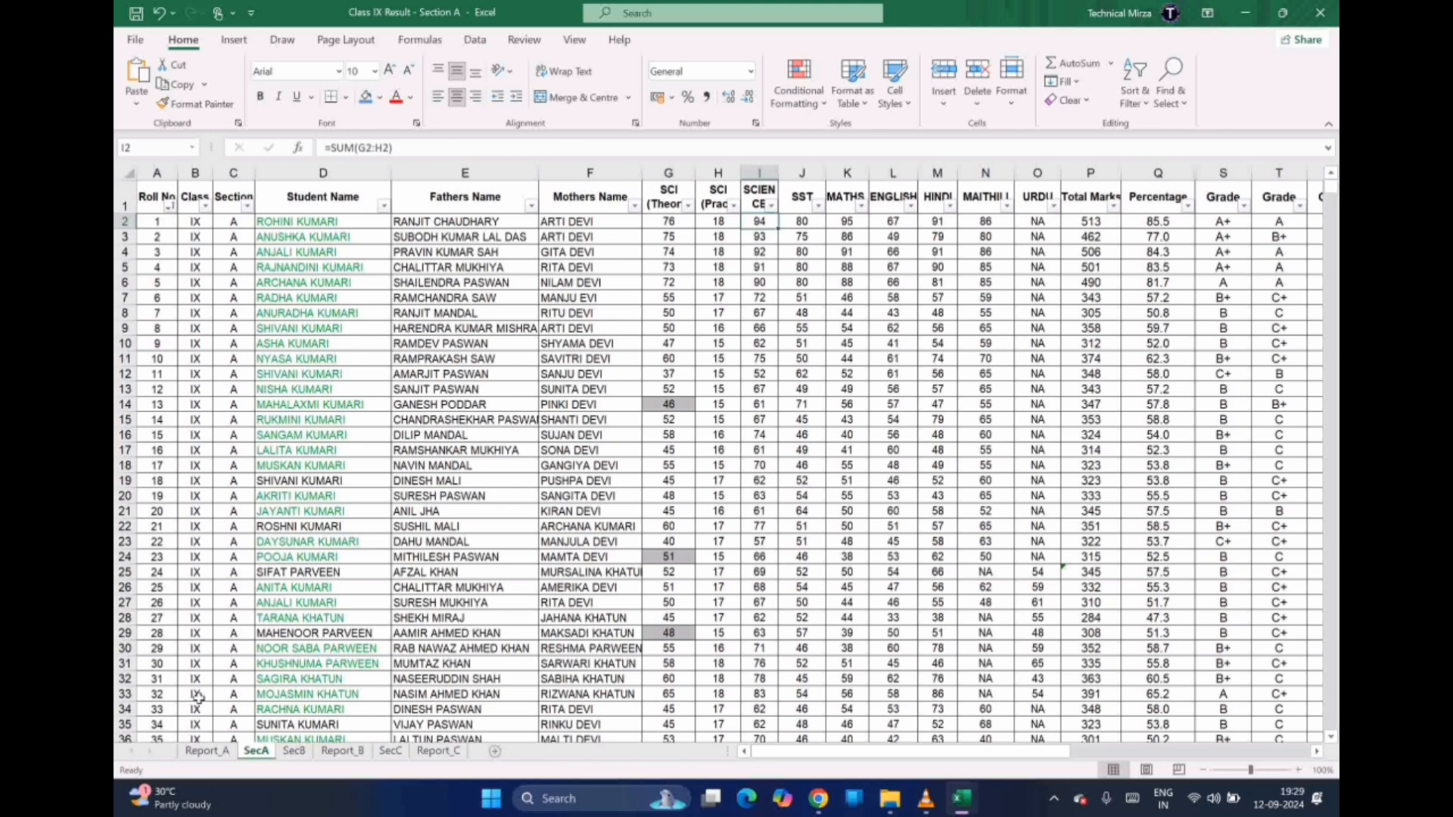
{"action": "left_click", "coordinate": [206, 752]}
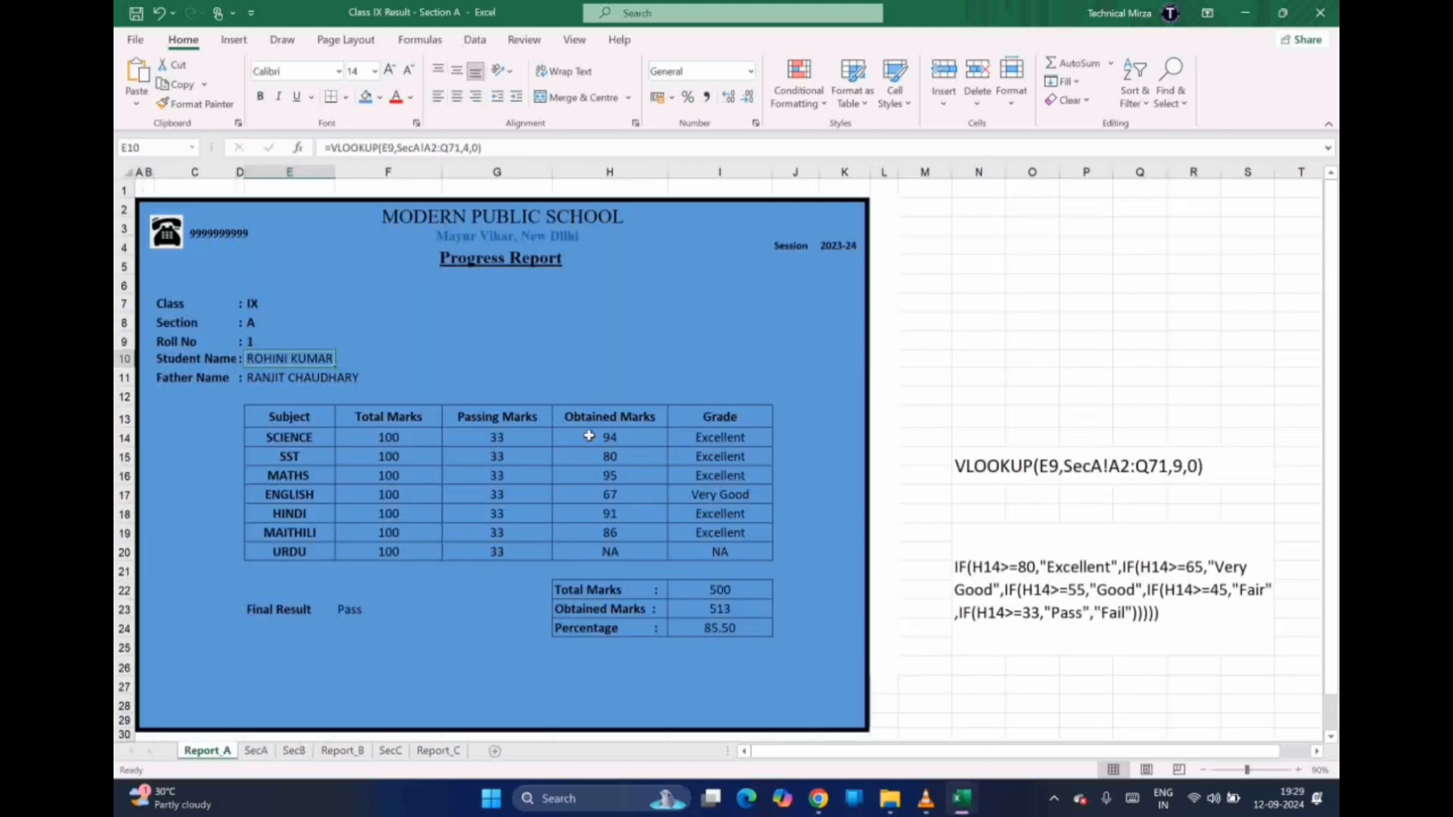
{"action": "left_click", "coordinate": [256, 750]}
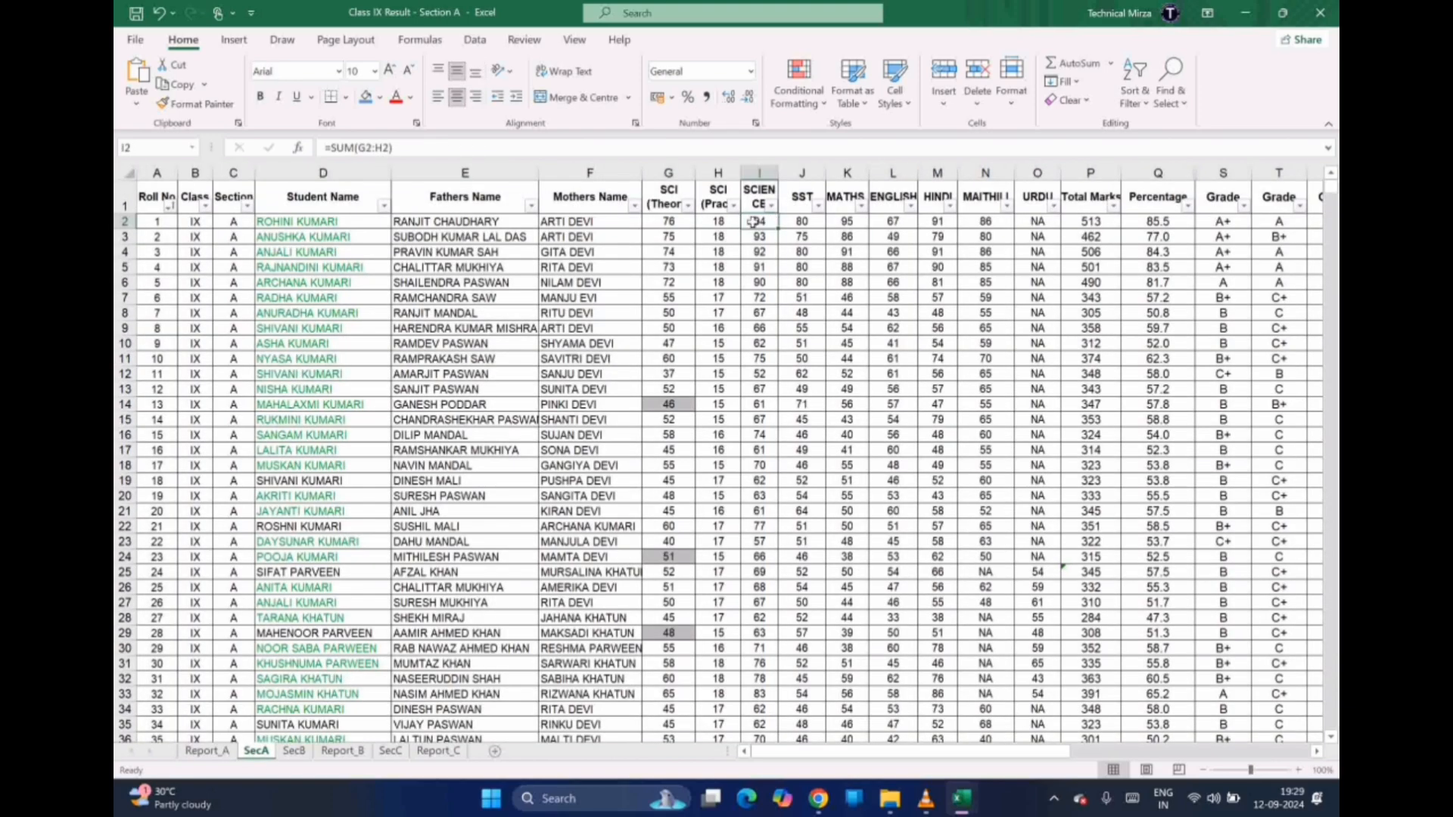
{"action": "left_click", "coordinate": [798, 223]}
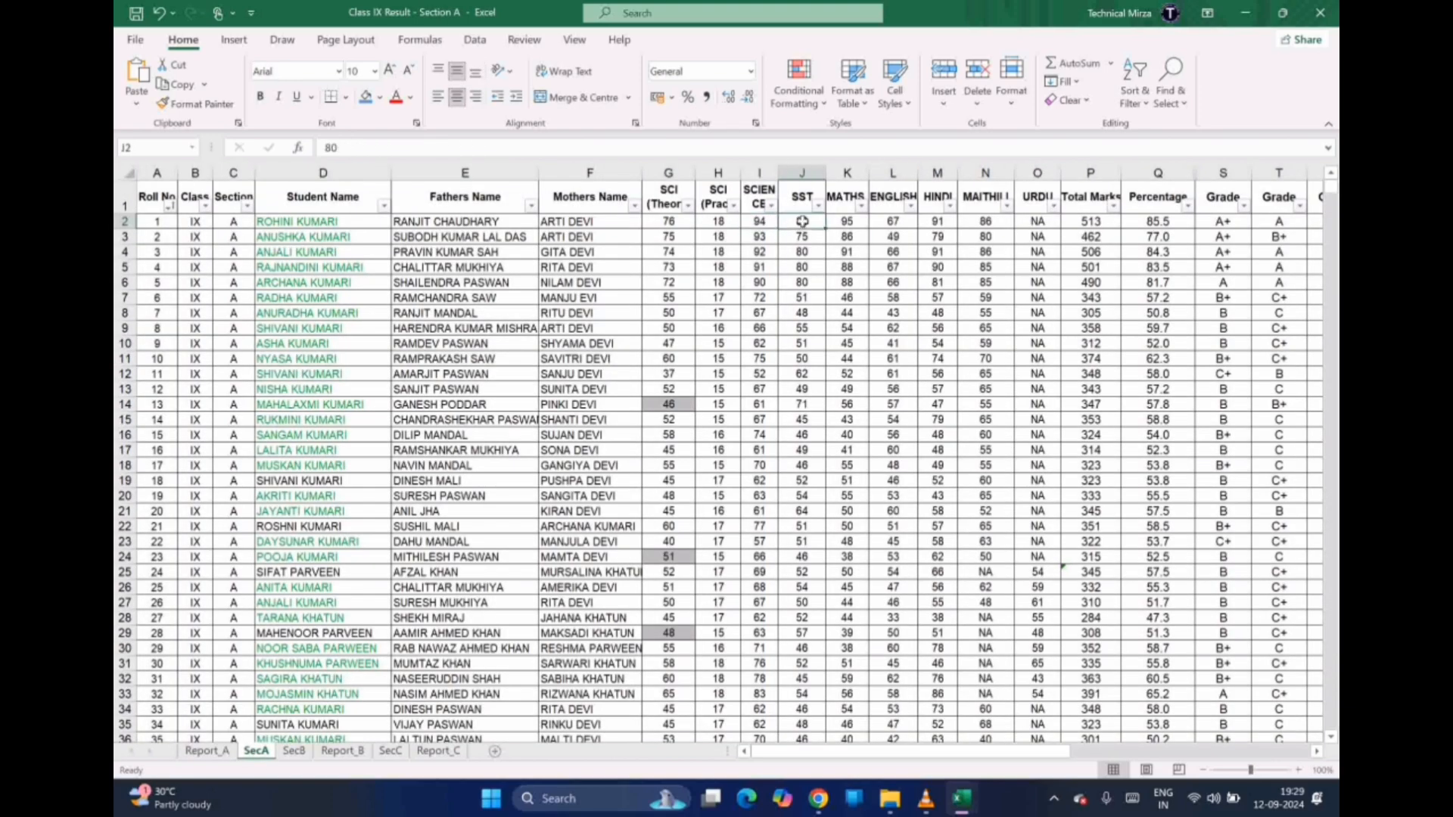
{"action": "left_click", "coordinate": [206, 751]}
{"action": "left_click", "coordinate": [608, 458]}
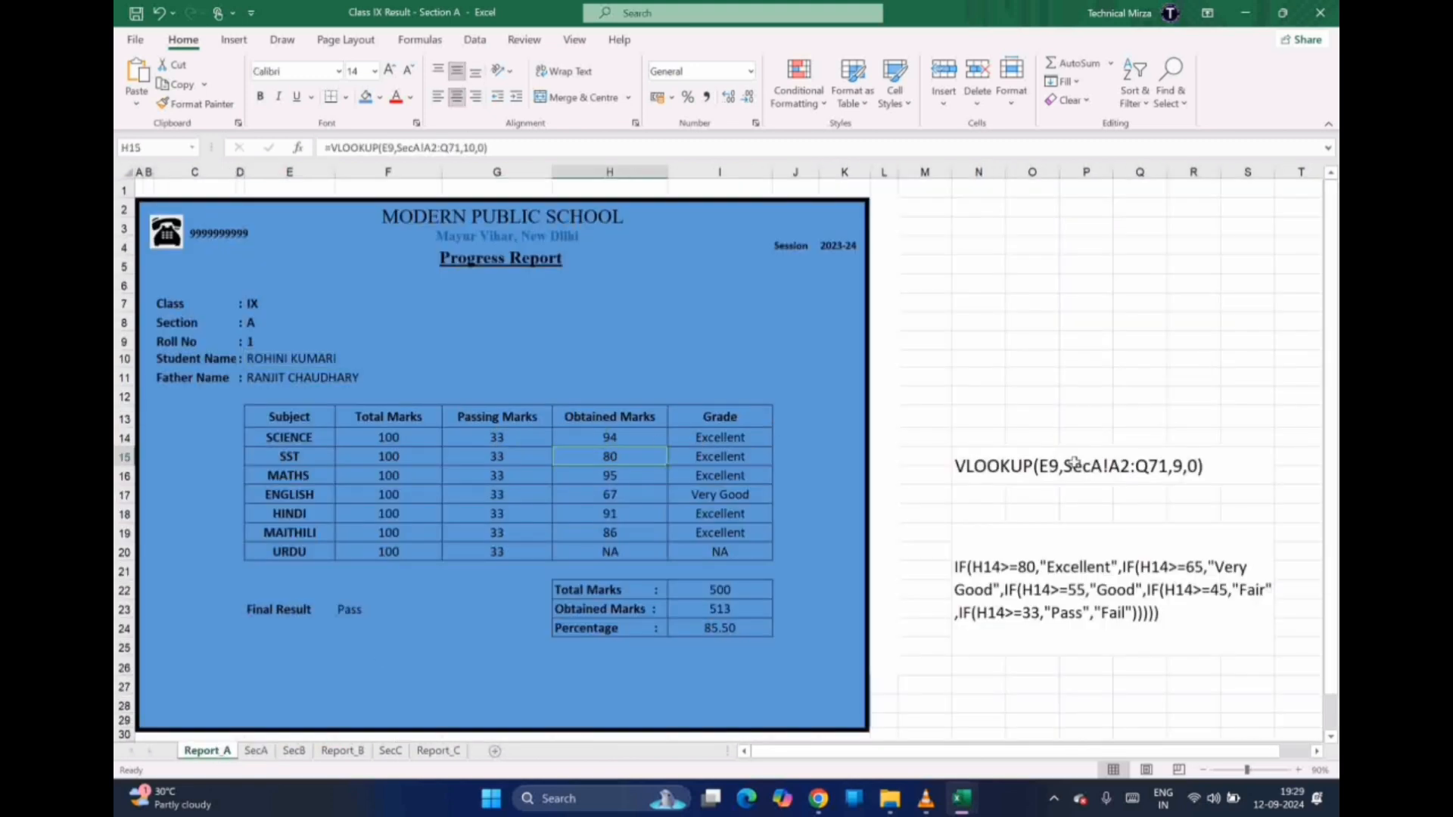
{"action": "left_click", "coordinate": [604, 443]}
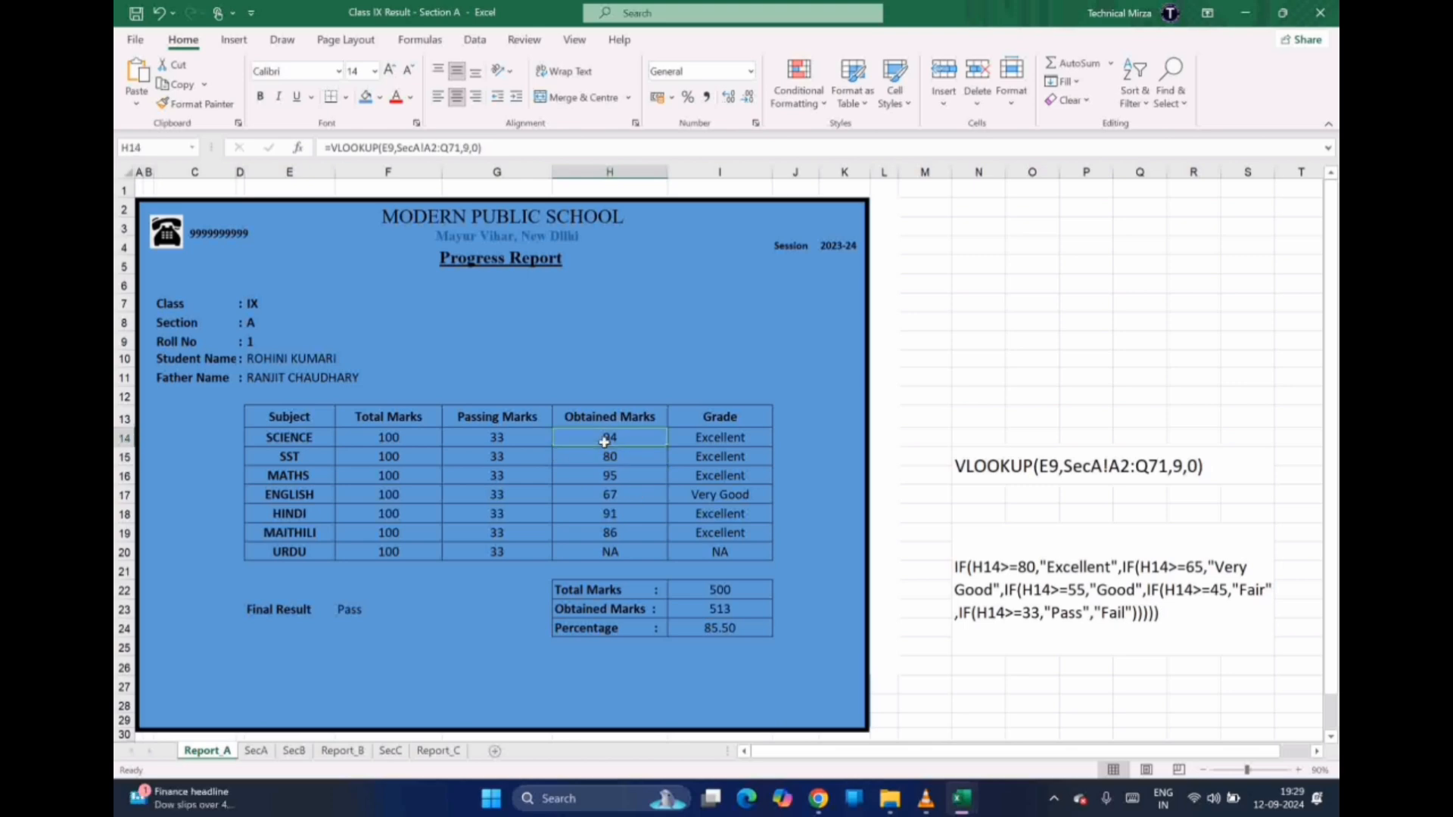
Step through the SCIENCE, SST, MATHS and HINDI marks formulas, then cross-check SecA and return
{"action": "key", "text": "Down"}
{"action": "key", "text": "Down"}
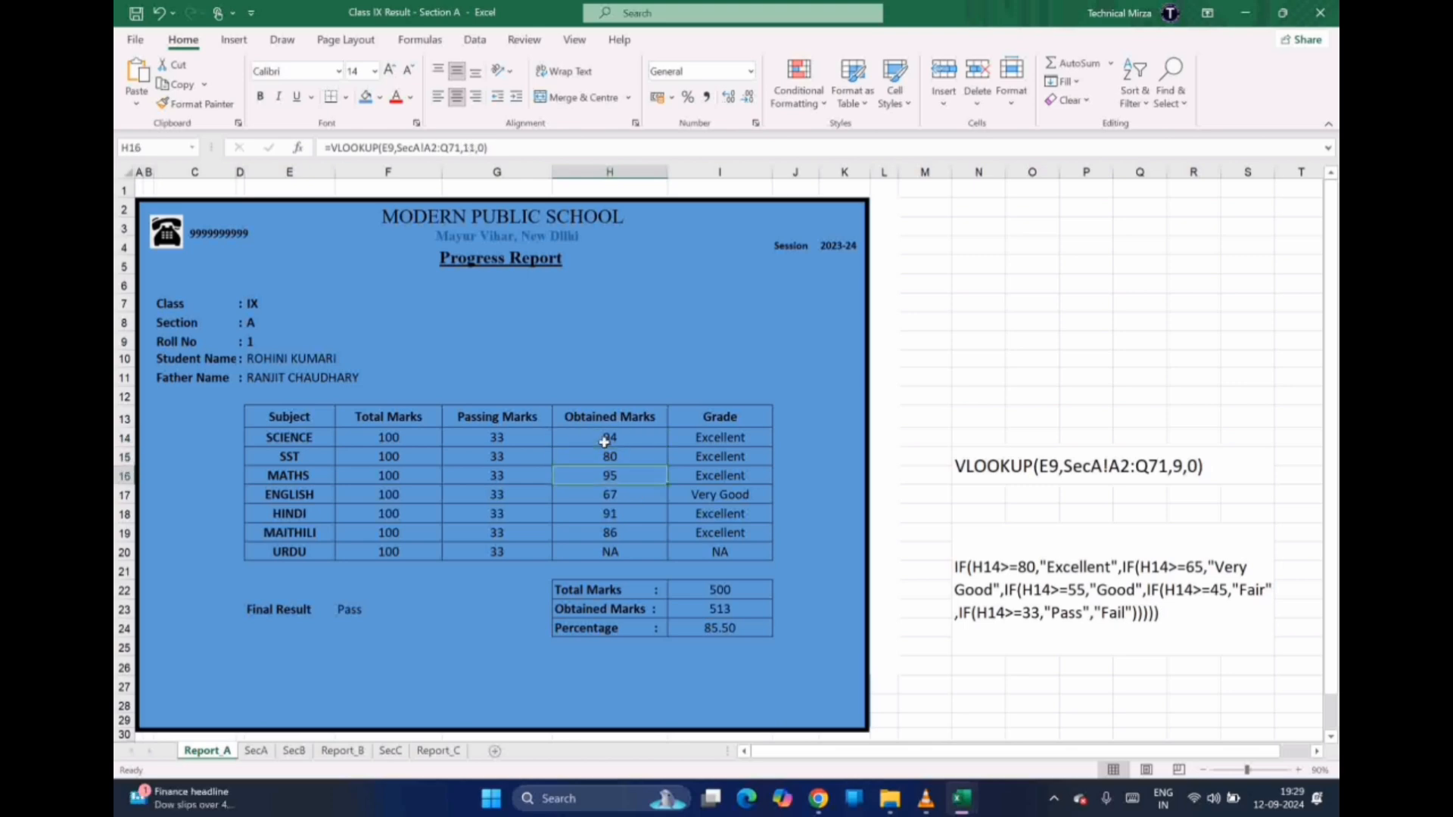
{"action": "key", "text": "Down"}
{"action": "key", "text": "Down"}
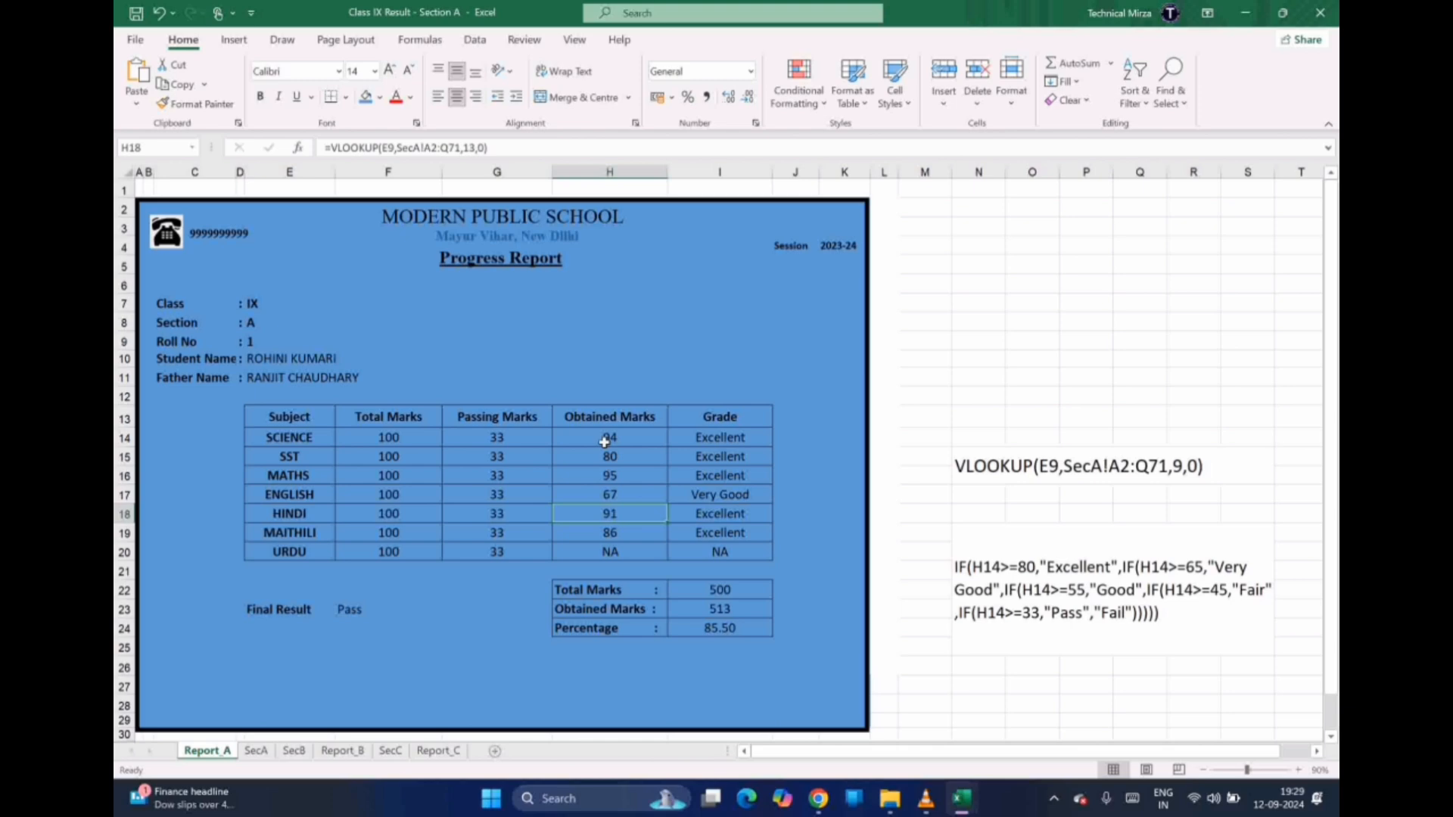
{"action": "key", "text": "Down"}
{"action": "key", "text": "Up"}
{"action": "key", "text": "Up"}
{"action": "key", "text": "Up"}
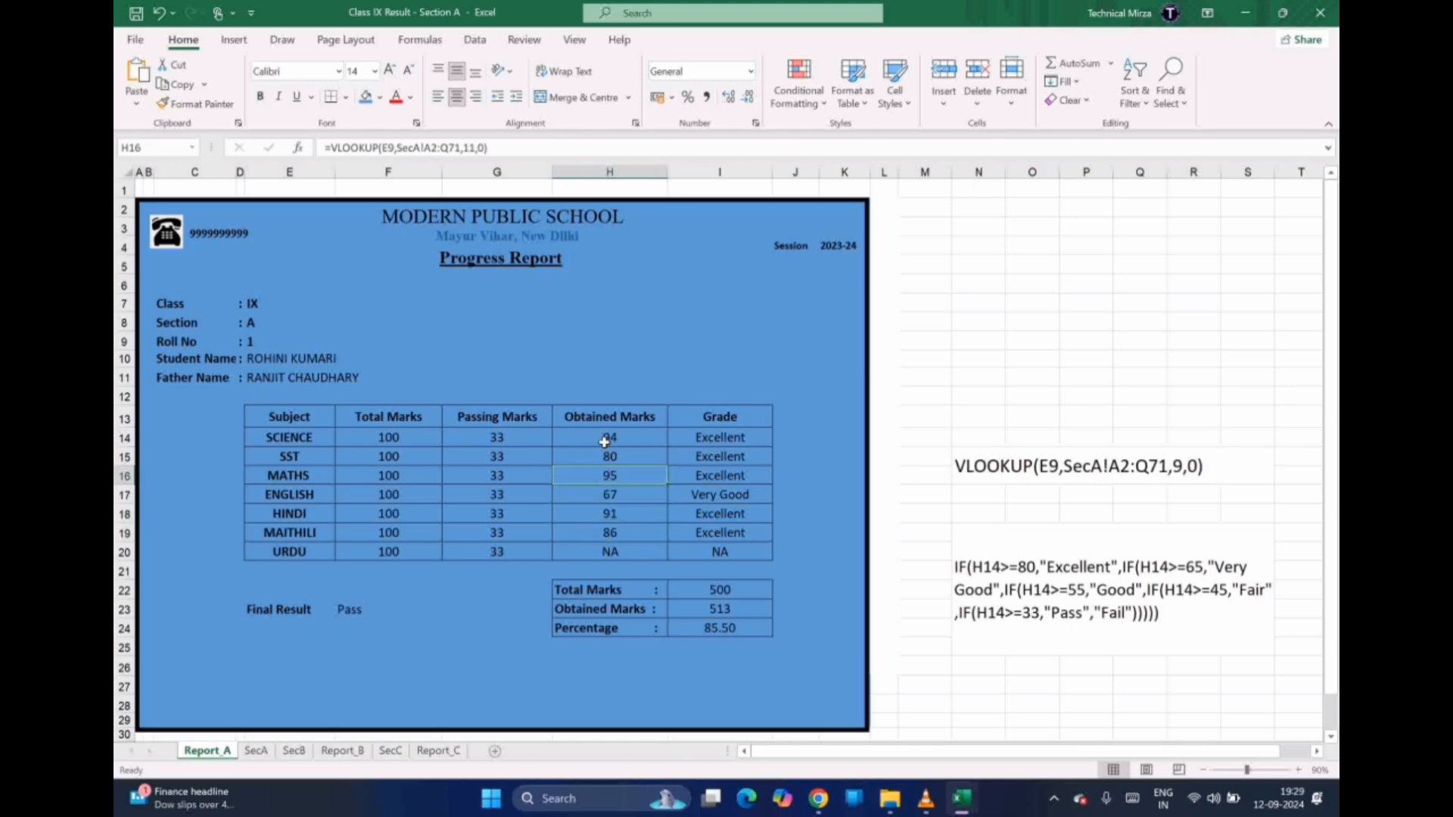
{"action": "key", "text": "Up"}
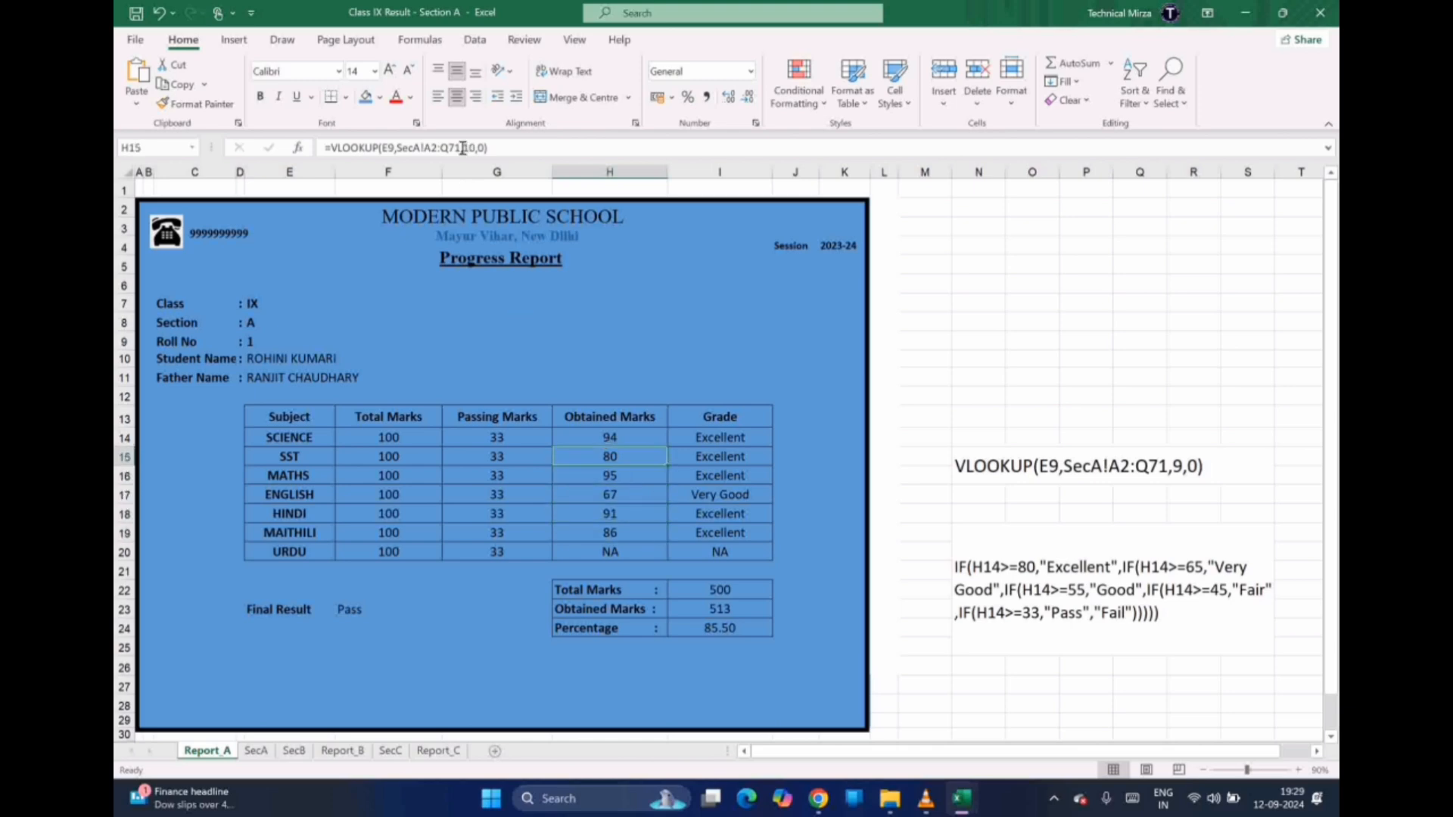
{"action": "key", "text": "Up"}
{"action": "key", "text": "Down"}
{"action": "key", "text": "Down"}
{"action": "key", "text": "Down"}
{"action": "key", "text": "Down"}
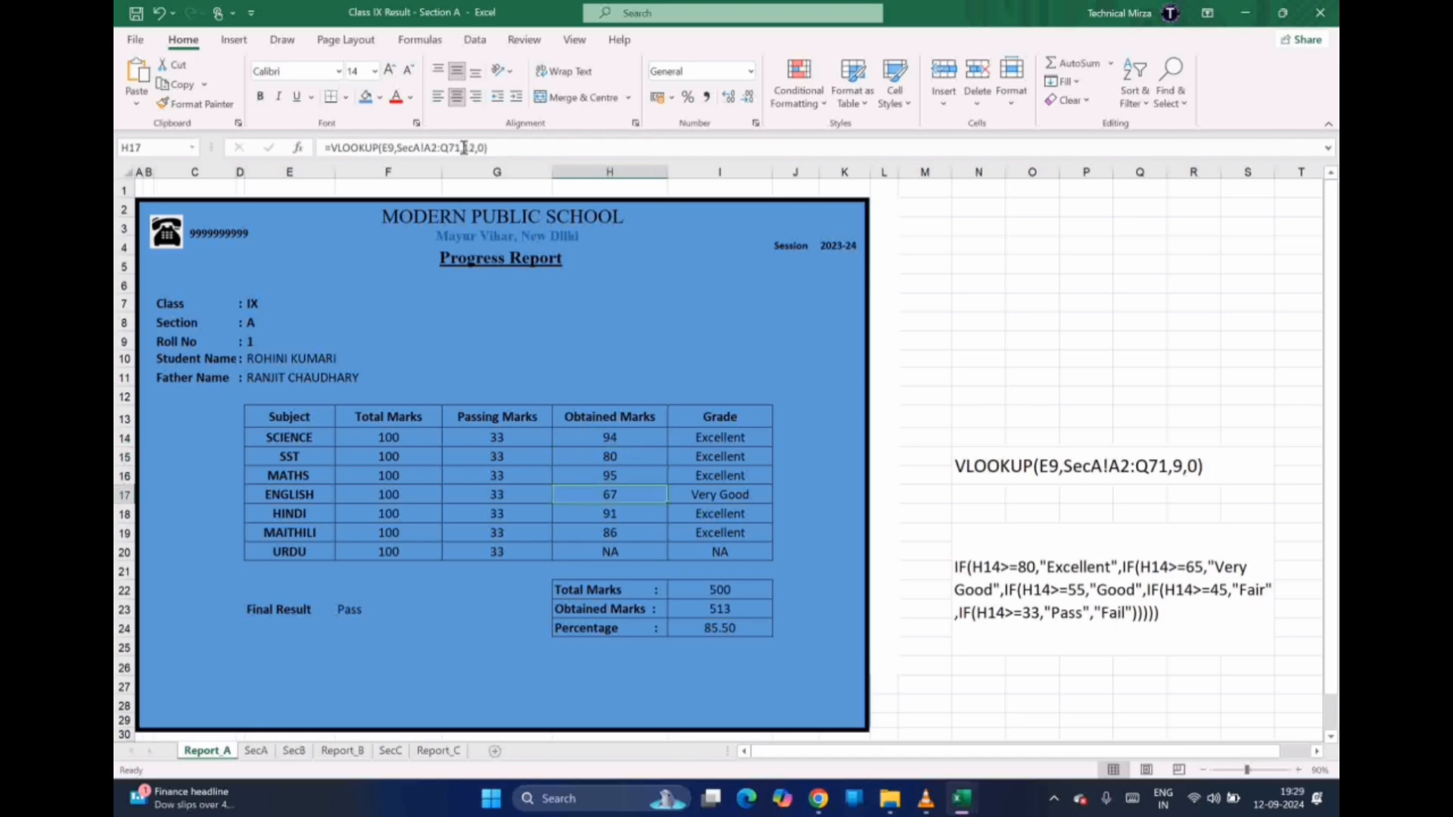
{"action": "key", "text": "Down"}
{"action": "key", "text": "Down"}
{"action": "key", "text": "Down"}
{"action": "key", "text": "Down"}
{"action": "key", "text": "Down"}
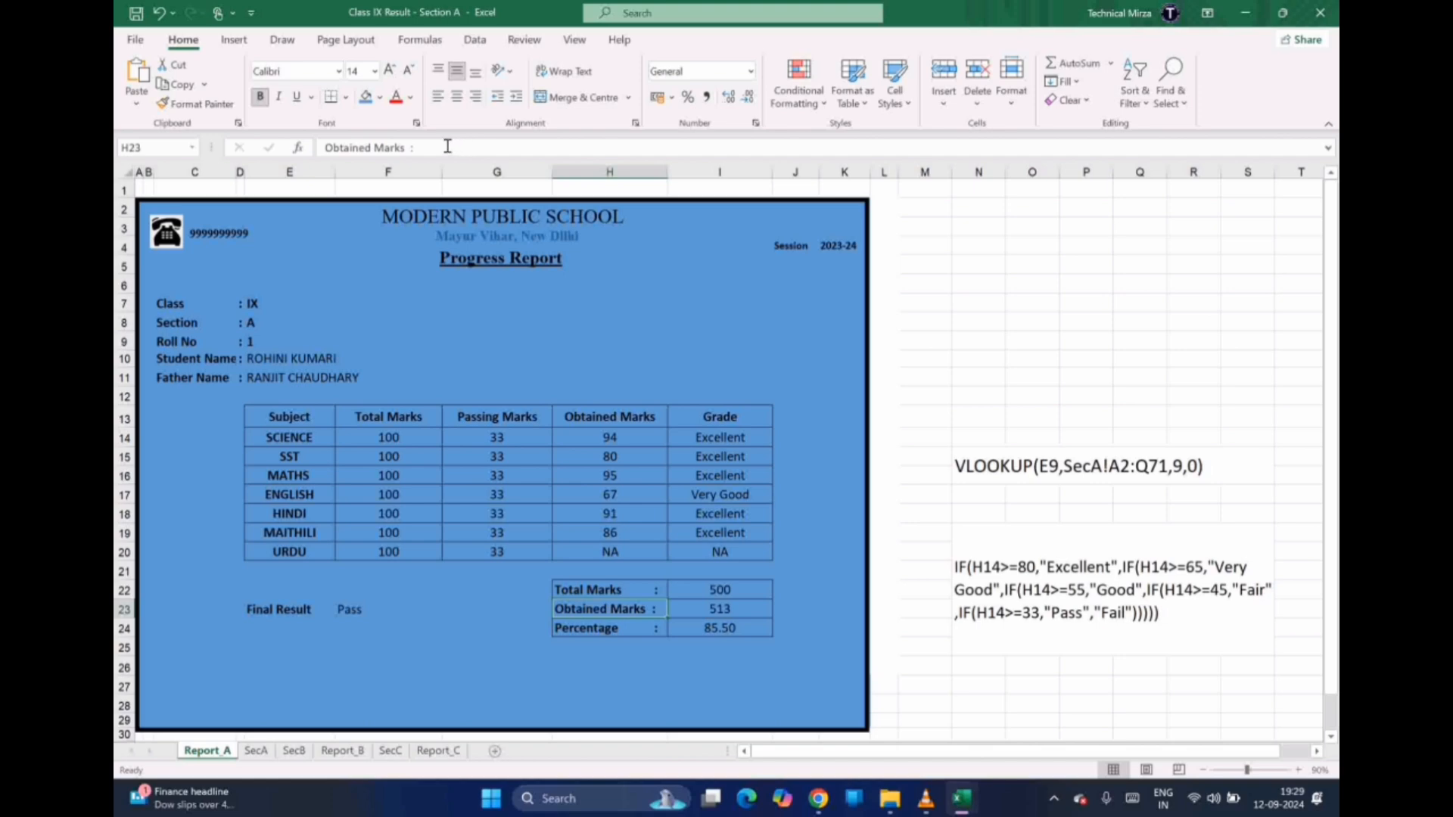
{"action": "key", "text": "Up"}
{"action": "key", "text": "Up"}
{"action": "key", "text": "Up"}
{"action": "key", "text": "Up"}
{"action": "key", "text": "Up"}
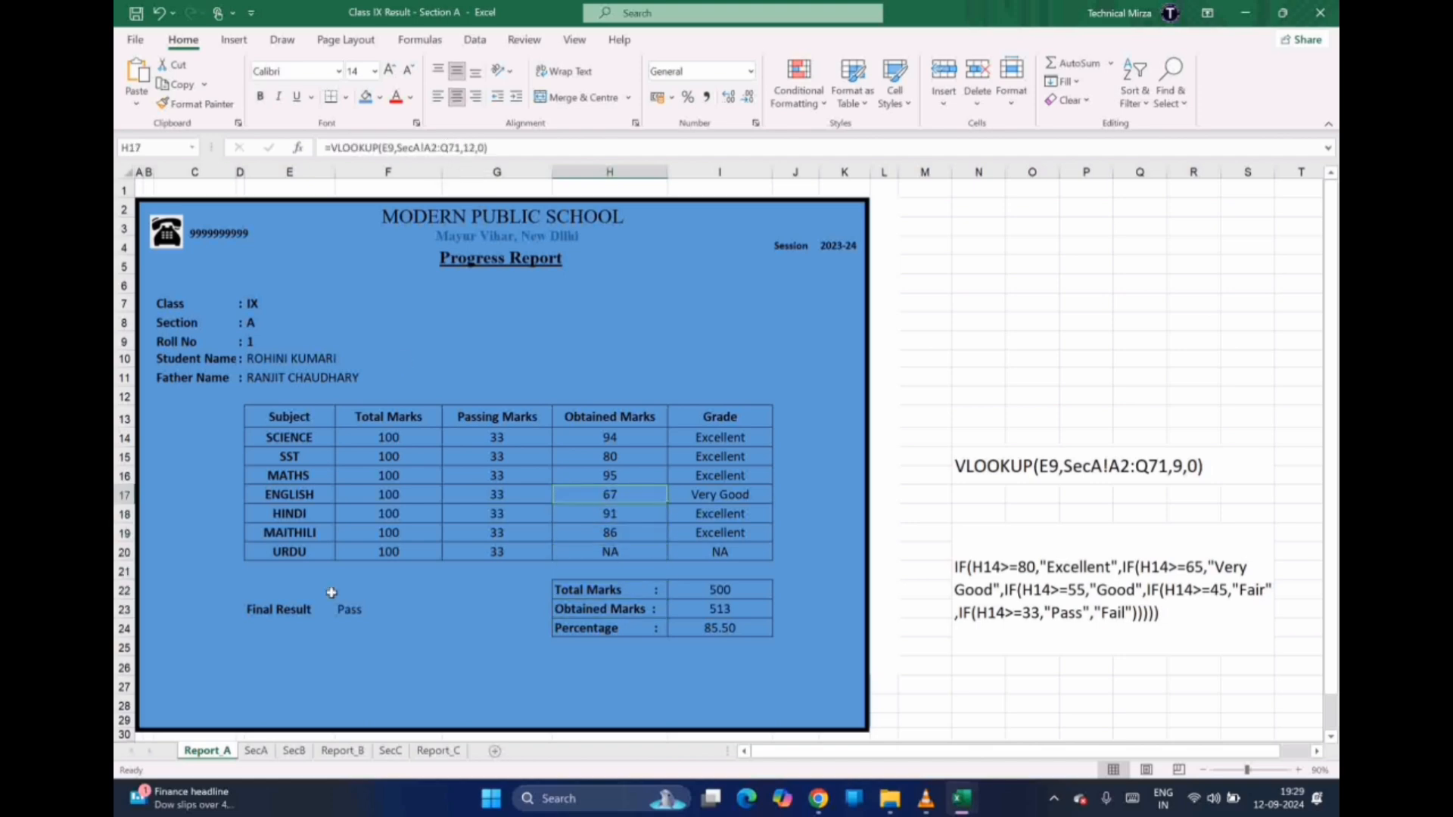
{"action": "left_click", "coordinate": [258, 753]}
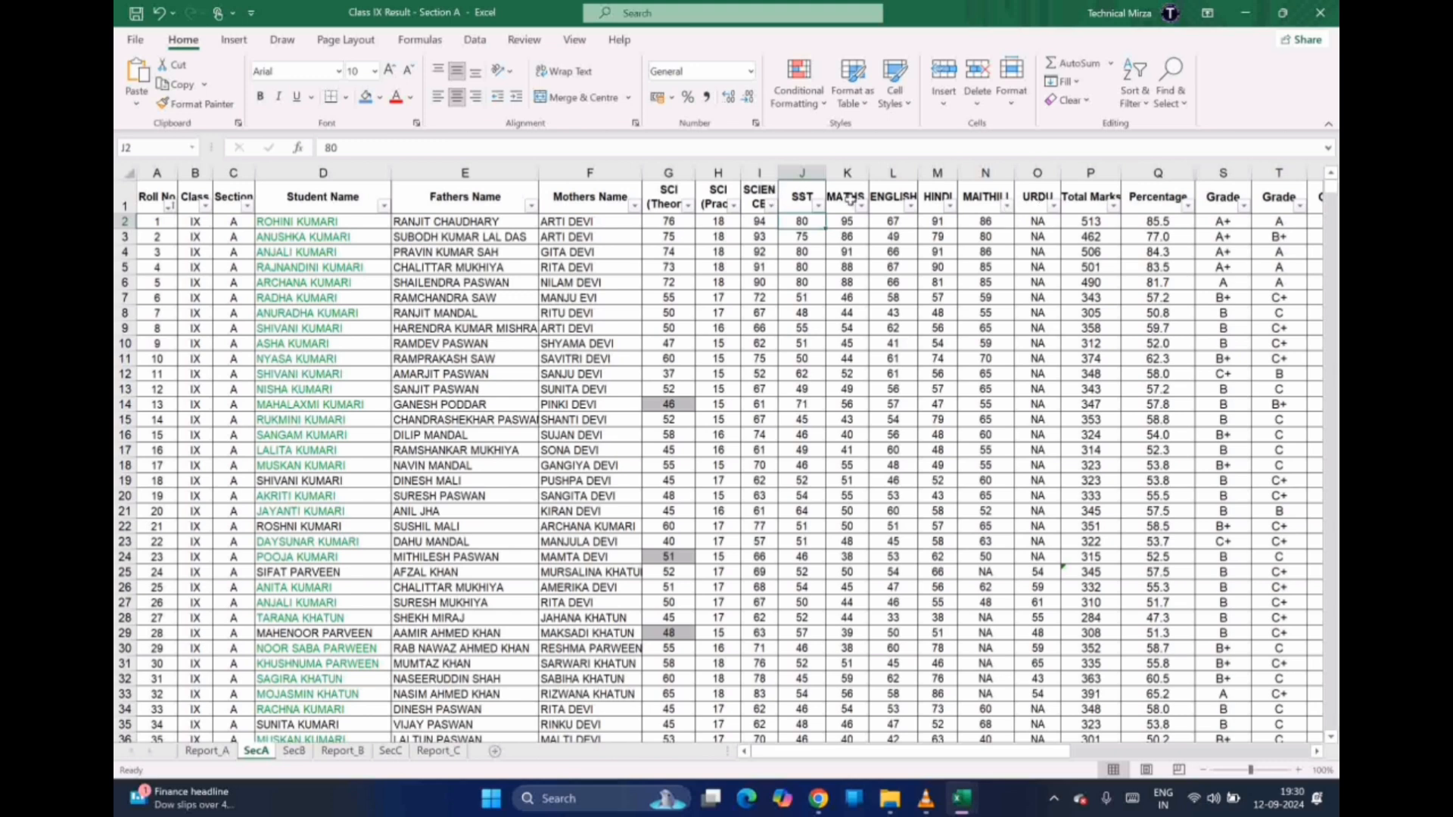
{"action": "left_click", "coordinate": [209, 751]}
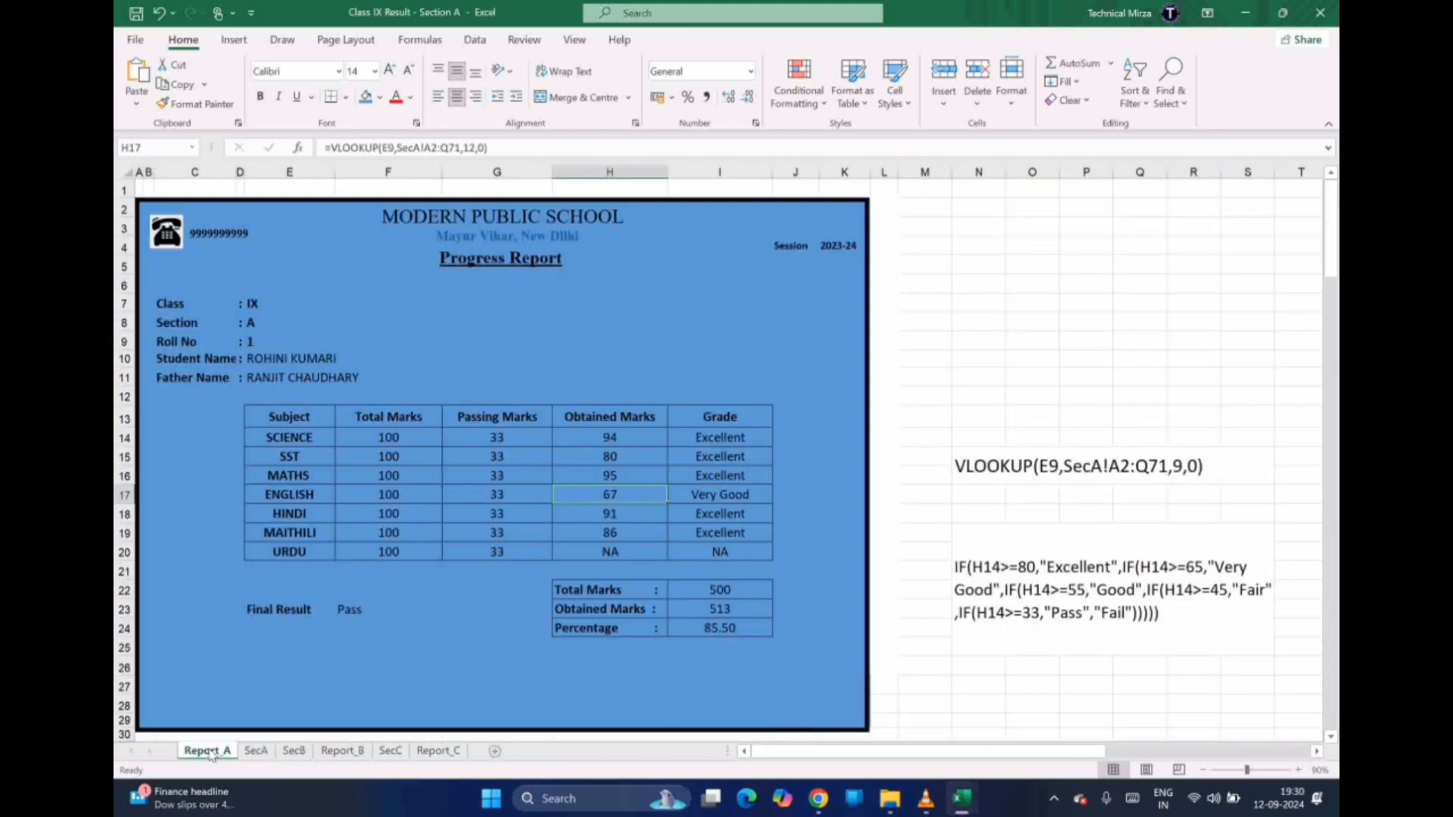
{"action": "left_click_drag", "start_coordinate": [613, 437], "coordinate": [613, 533]}
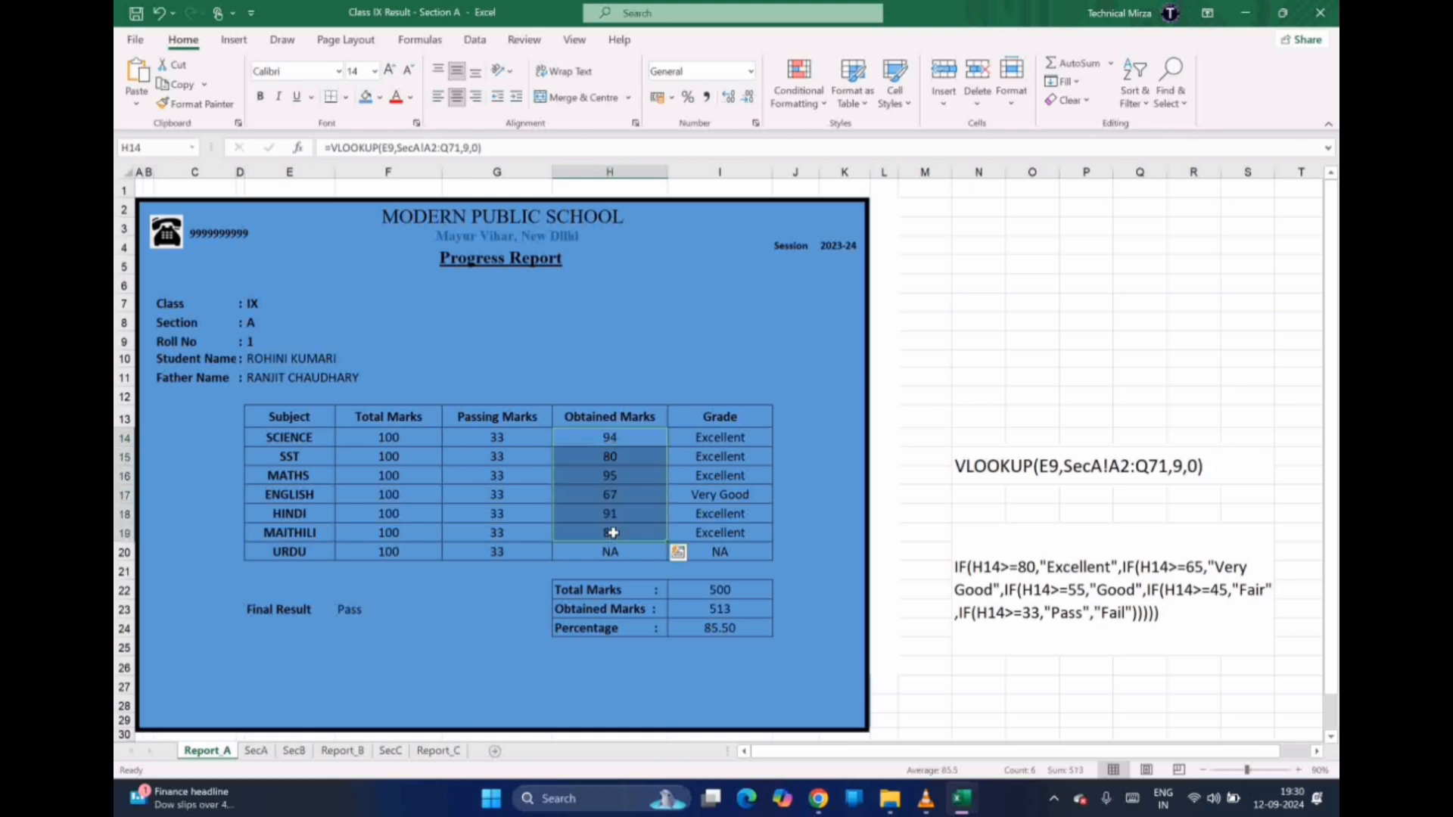
{"action": "left_click", "coordinate": [613, 438]}
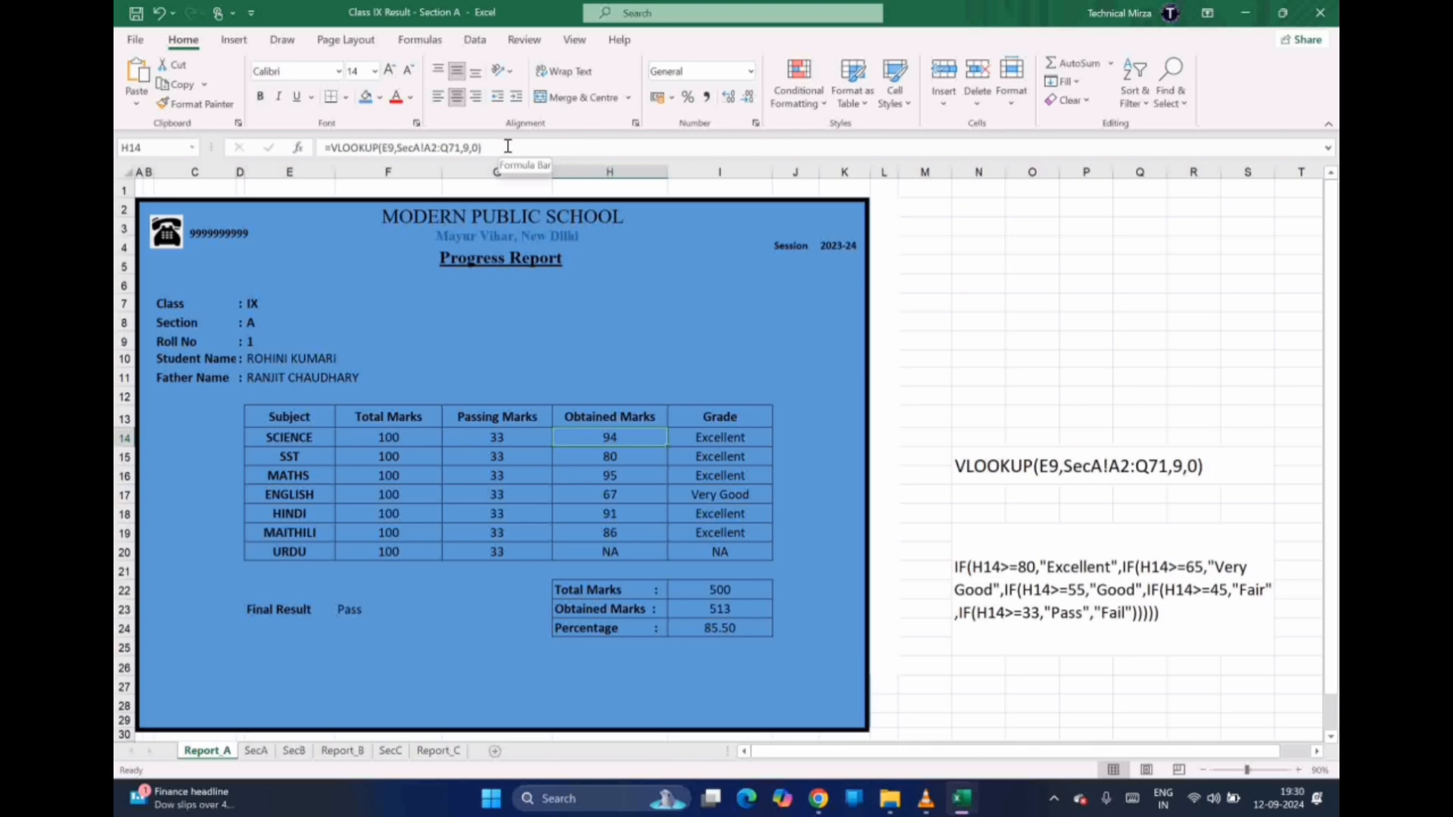
{"action": "left_click", "coordinate": [716, 416]}
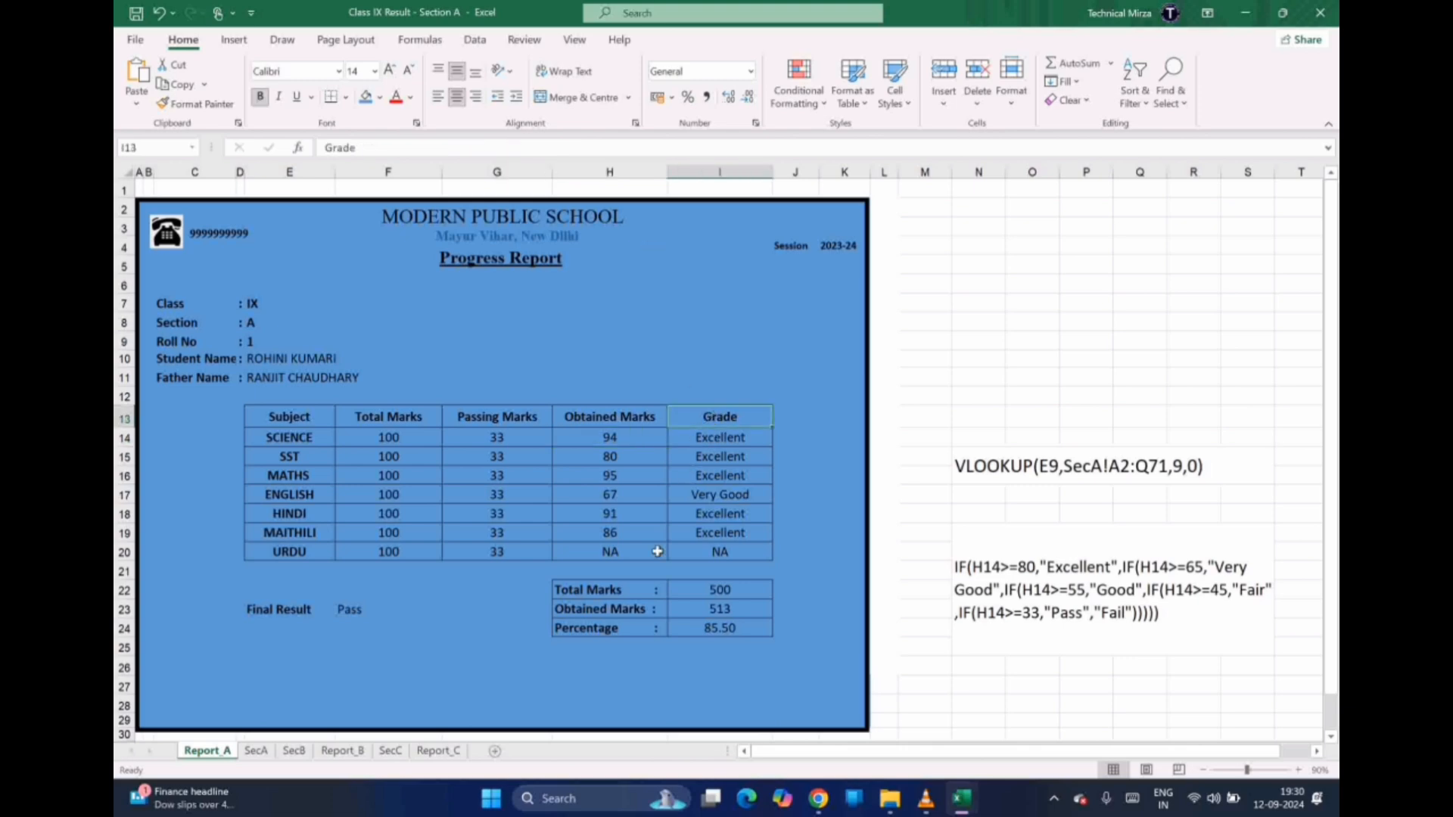
{"action": "left_click", "coordinate": [717, 440]}
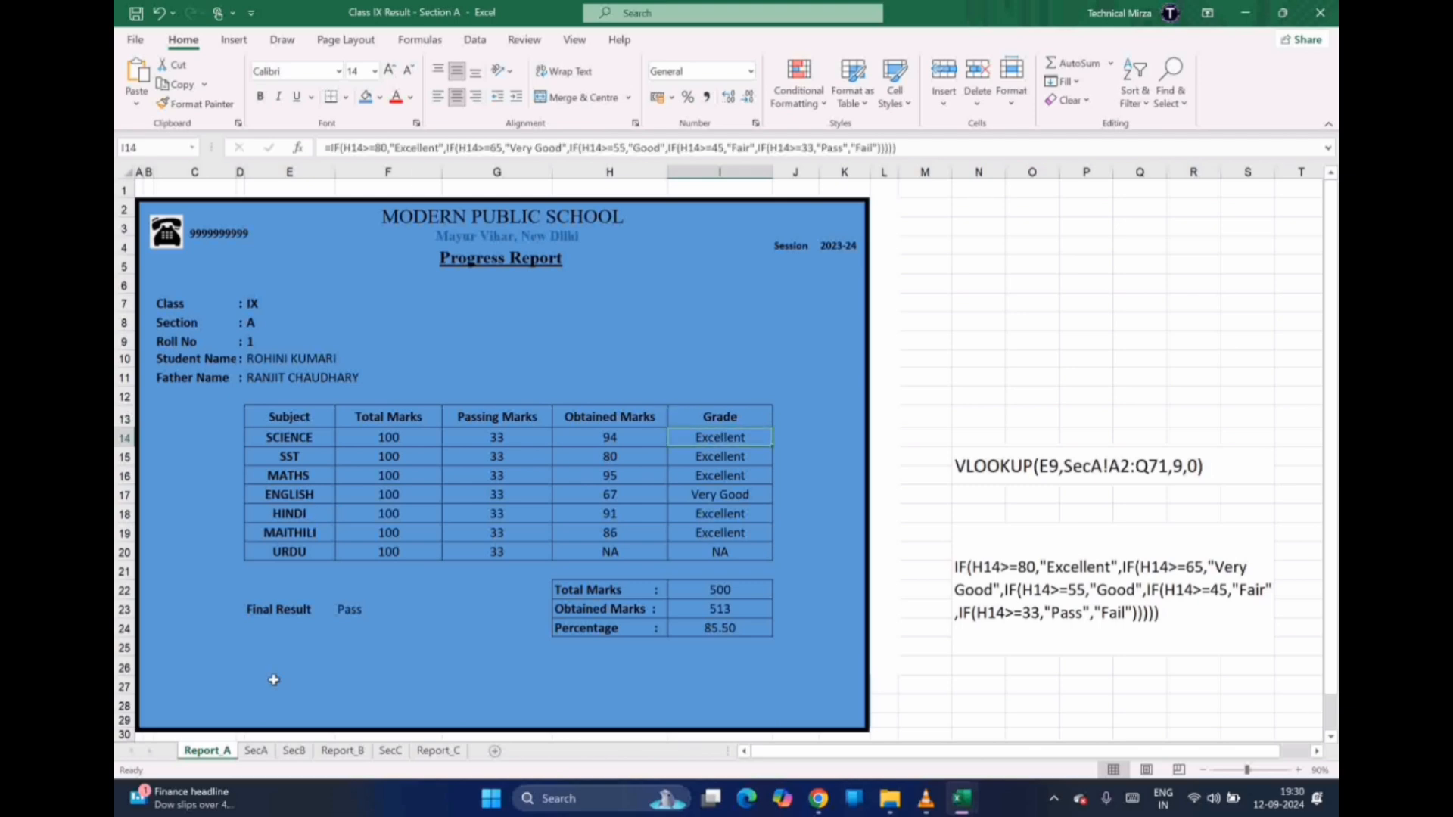
{"action": "left_click", "coordinate": [255, 751]}
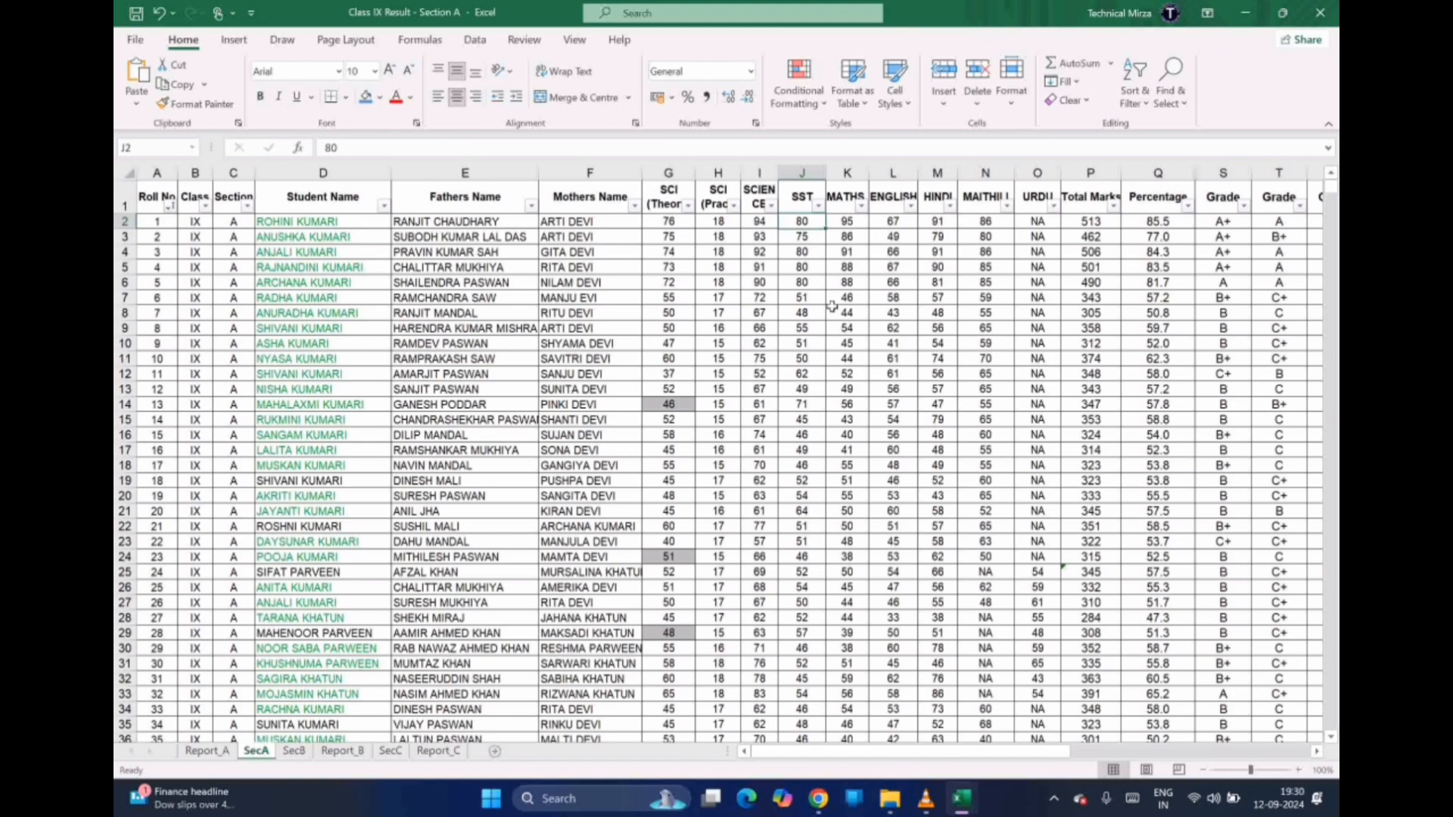
{"action": "key", "text": "ctrl+Right"}
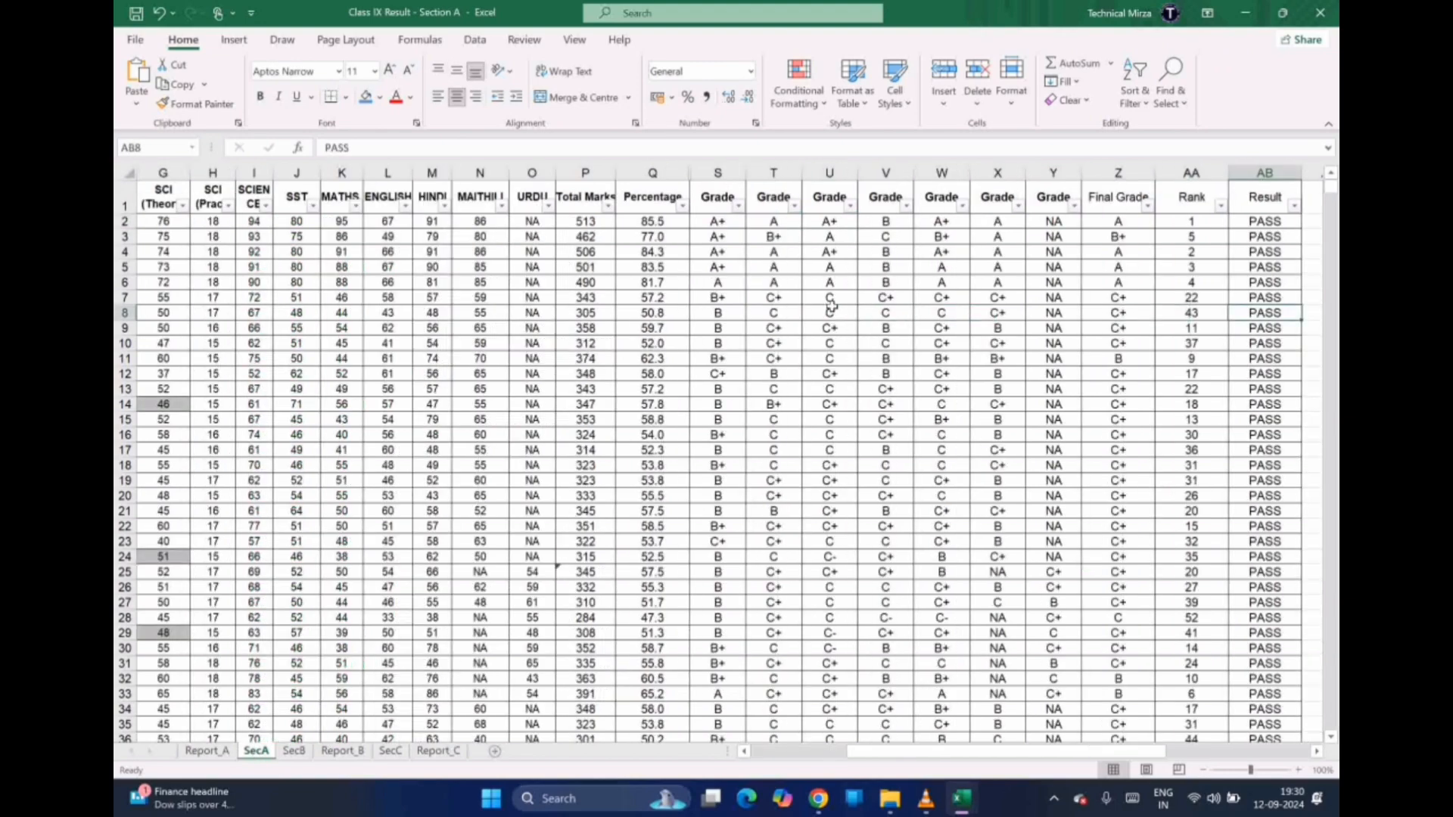
{"action": "key", "text": "Right"}
{"action": "key", "text": "Right"}
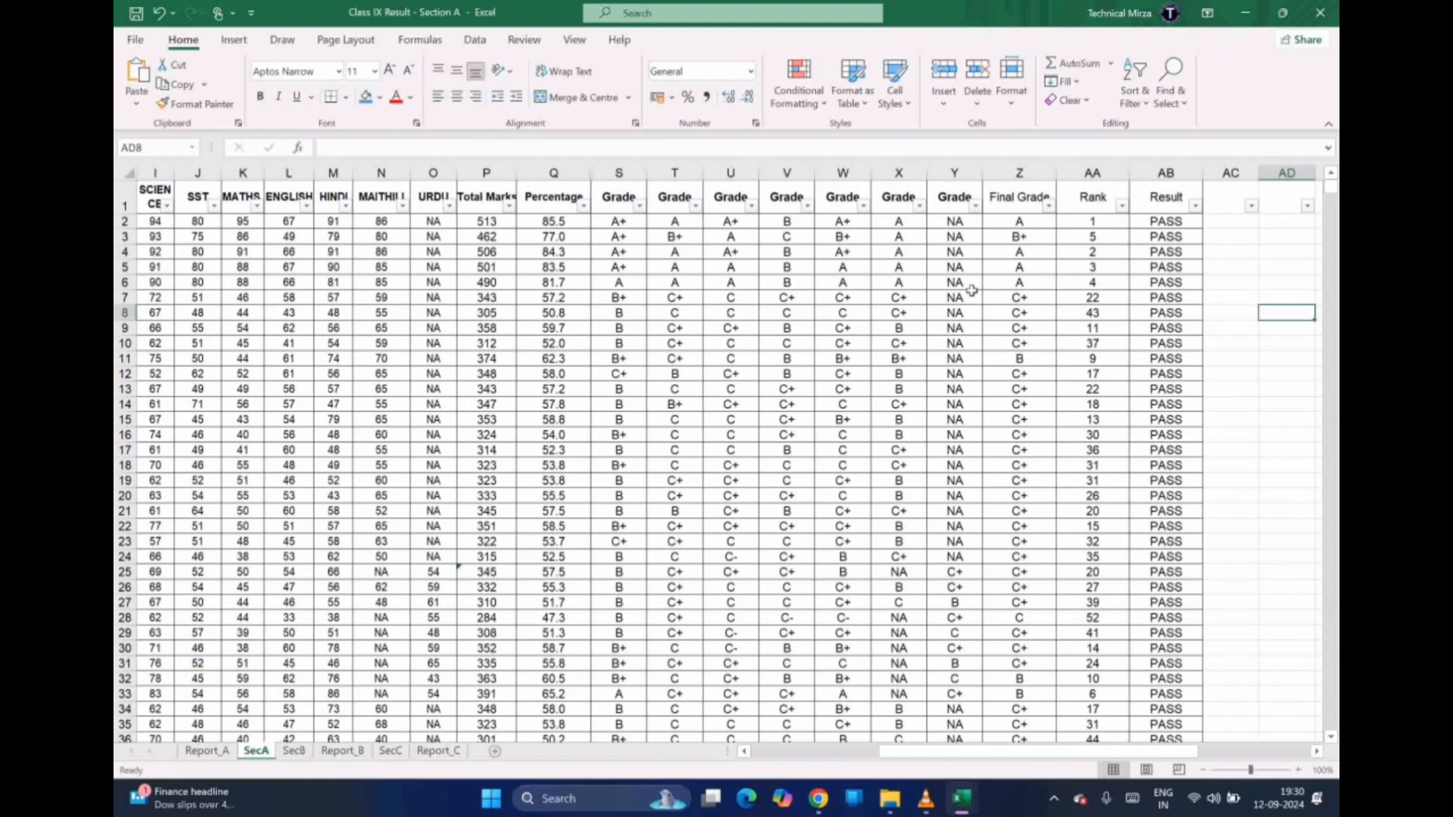
{"action": "key", "text": "Left"}
{"action": "key", "text": "Left"}
{"action": "key", "text": "Left"}
{"action": "key", "text": "Left"}
{"action": "key", "text": "Left"}
{"action": "key", "text": "Left"}
{"action": "key", "text": "Left"}
{"action": "key", "text": "Left"}
{"action": "key", "text": "Left"}
{"action": "key", "text": "Left"}
{"action": "key", "text": "Left"}
{"action": "key", "text": "Left"}
{"action": "key", "text": "Left"}
{"action": "key", "text": "Left"}
{"action": "key", "text": "Left"}
{"action": "key", "text": "Left"}
{"action": "key", "text": "Left"}
{"action": "key", "text": "Left"}
{"action": "key", "text": "Left"}
{"action": "key", "text": "Left"}
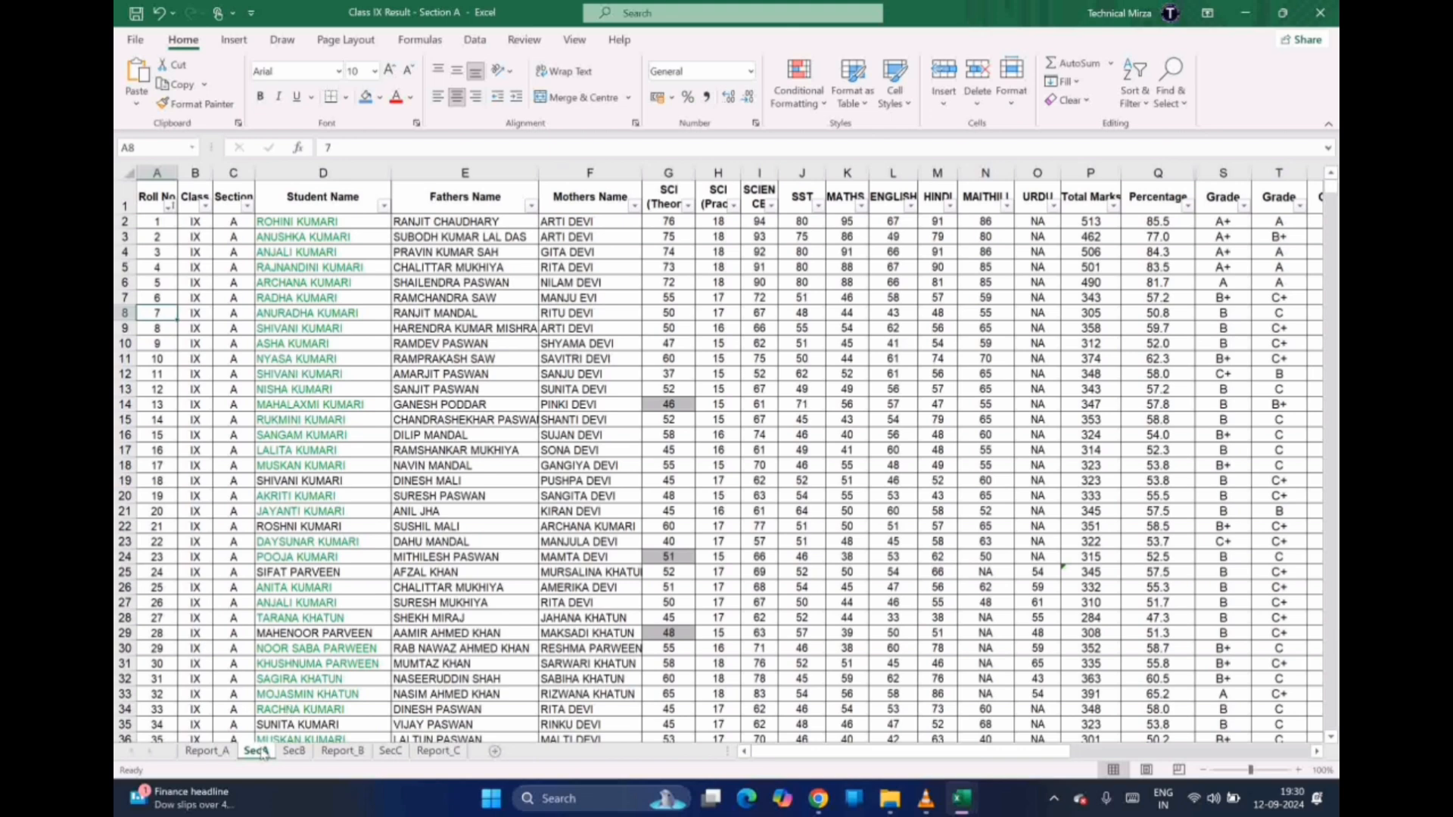
{"action": "left_click", "coordinate": [206, 751]}
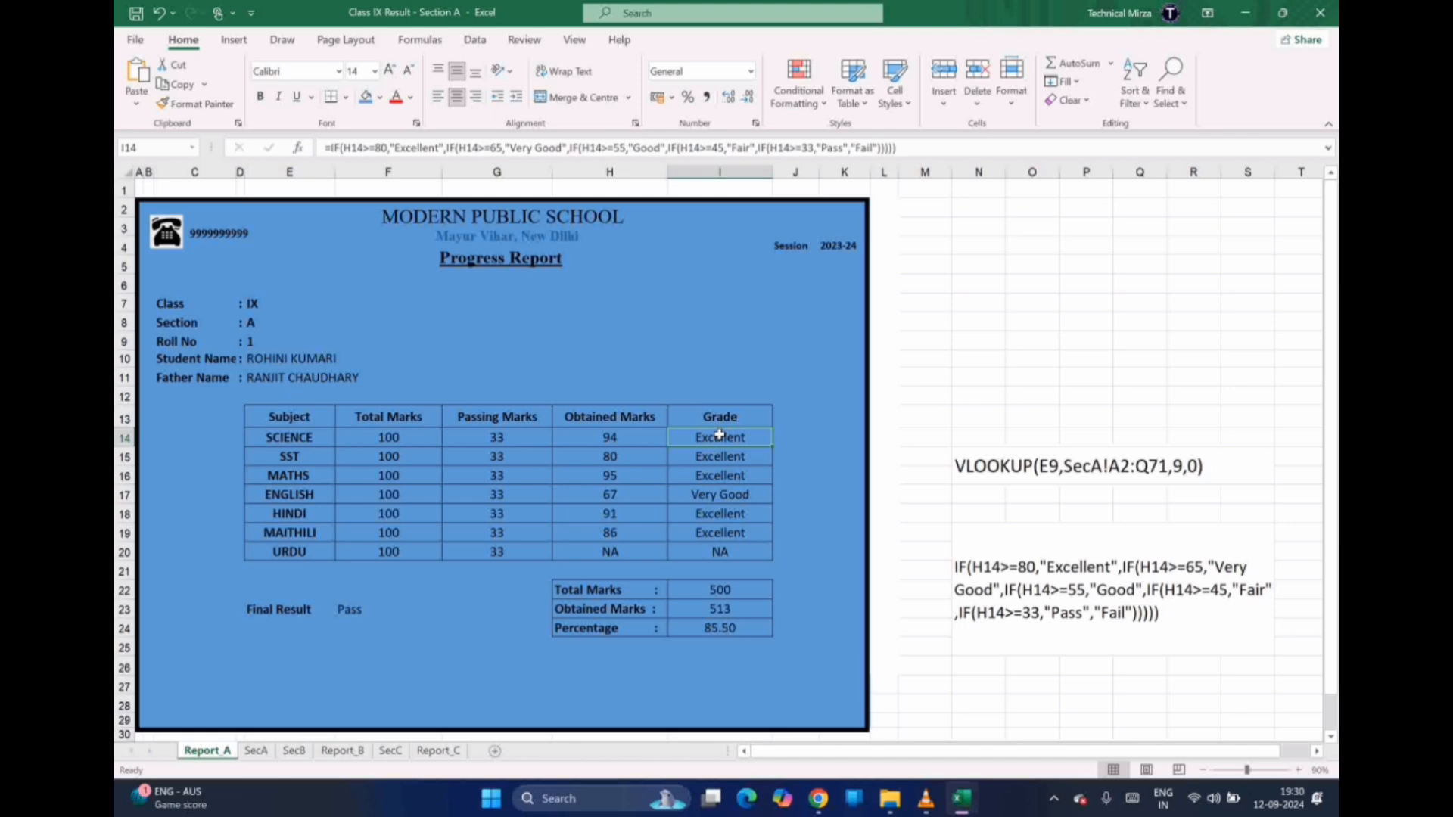
{"action": "left_click", "coordinate": [997, 581]}
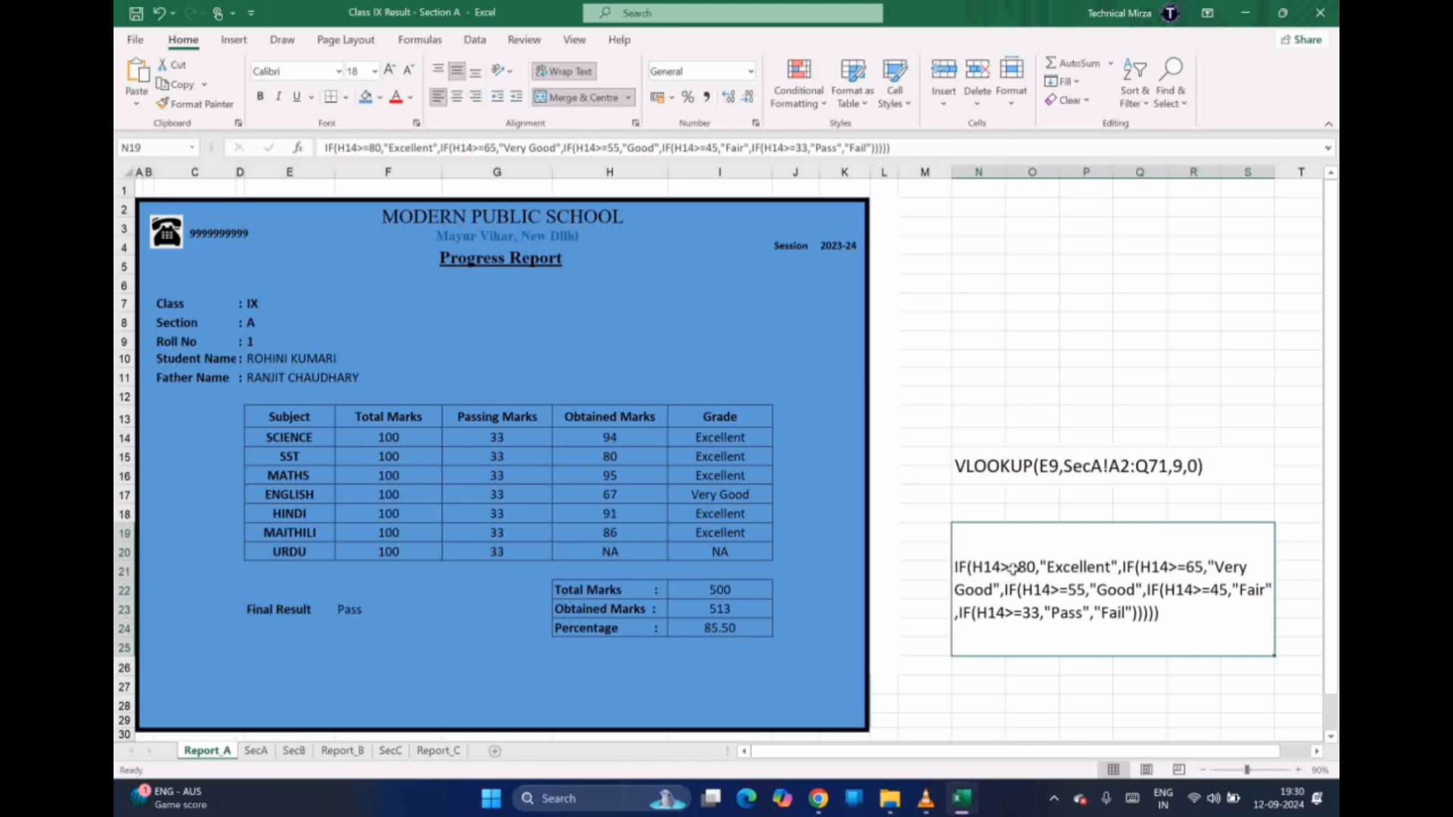
{"action": "left_click", "coordinate": [614, 441]}
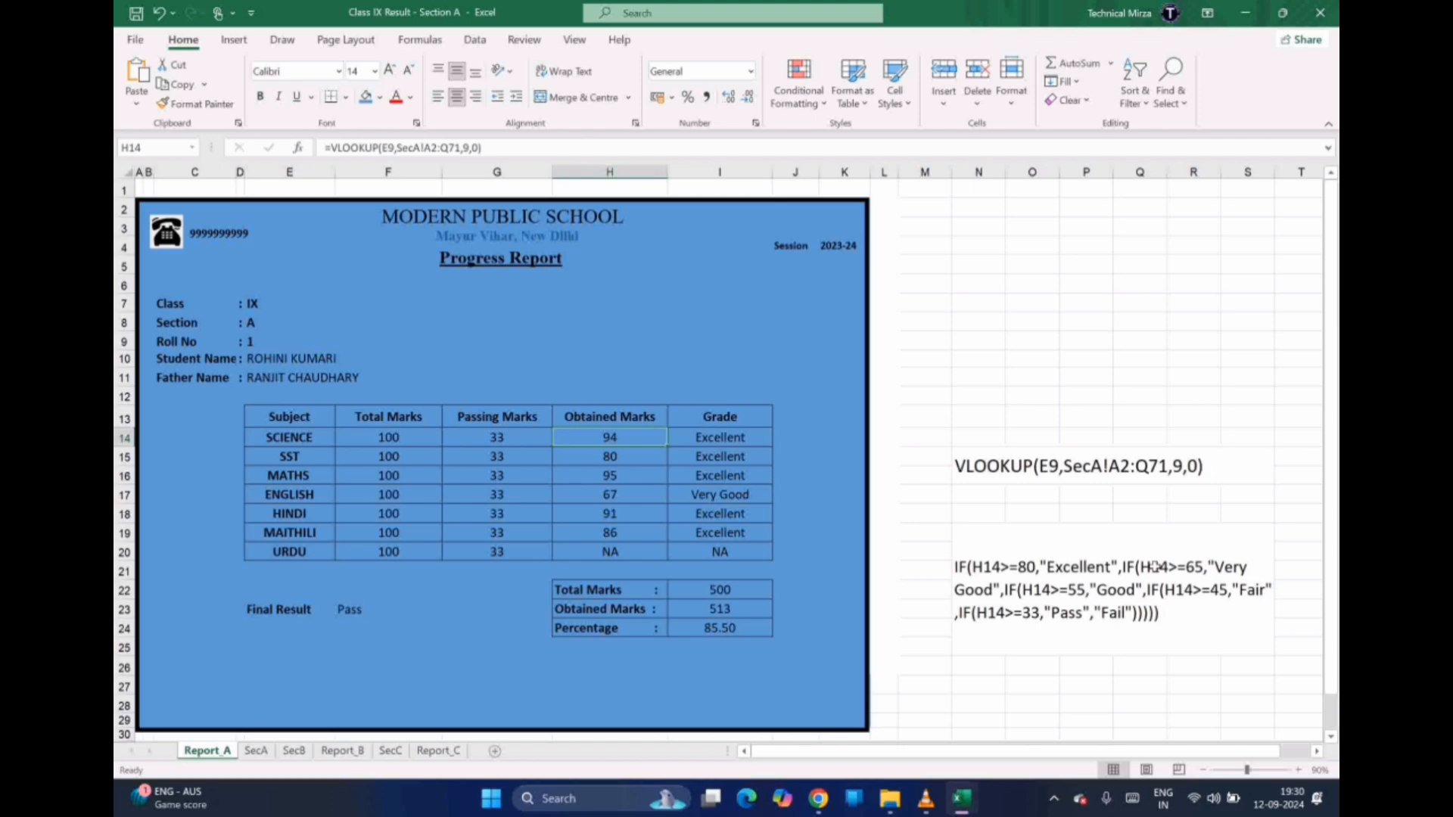
{"action": "left_click", "coordinate": [596, 496]}
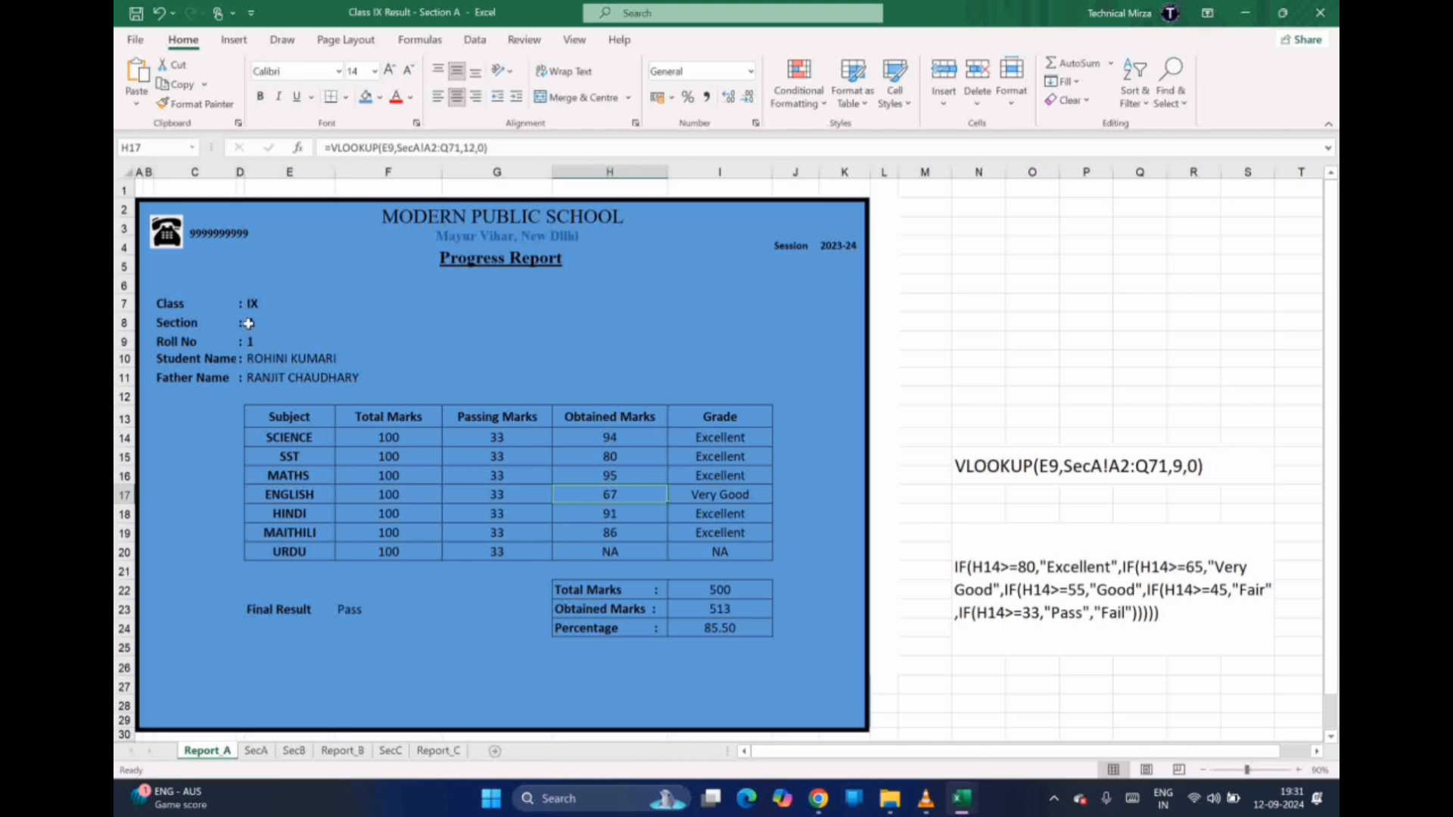
Pick roll number 38 from the Roll No dropdown in E9
{"action": "left_click", "coordinate": [269, 341]}
{"action": "left_click", "coordinate": [342, 345]}
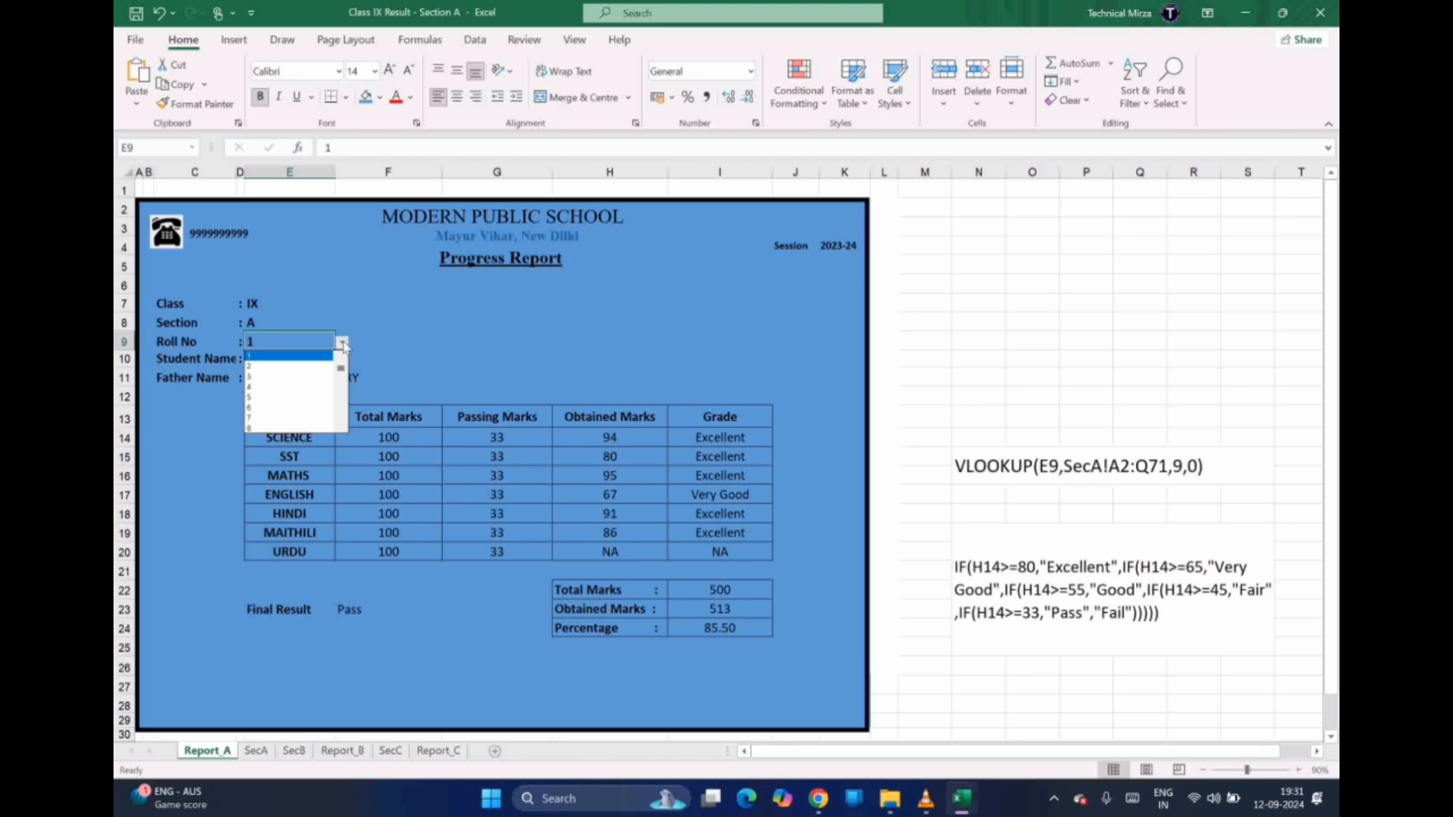
{"action": "left_click", "coordinate": [343, 414]}
{"action": "left_click", "coordinate": [342, 416]}
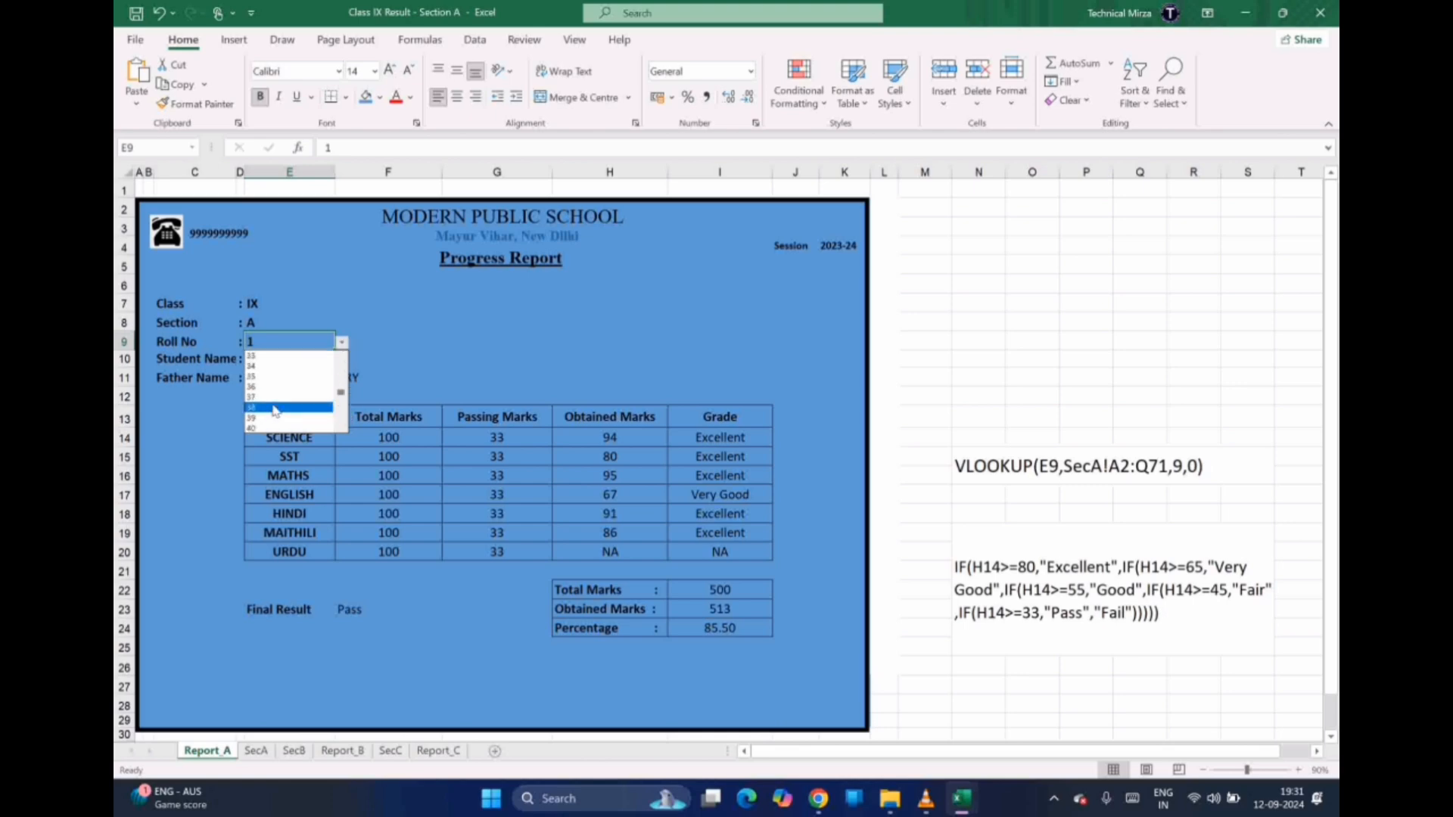
{"action": "left_click", "coordinate": [272, 406]}
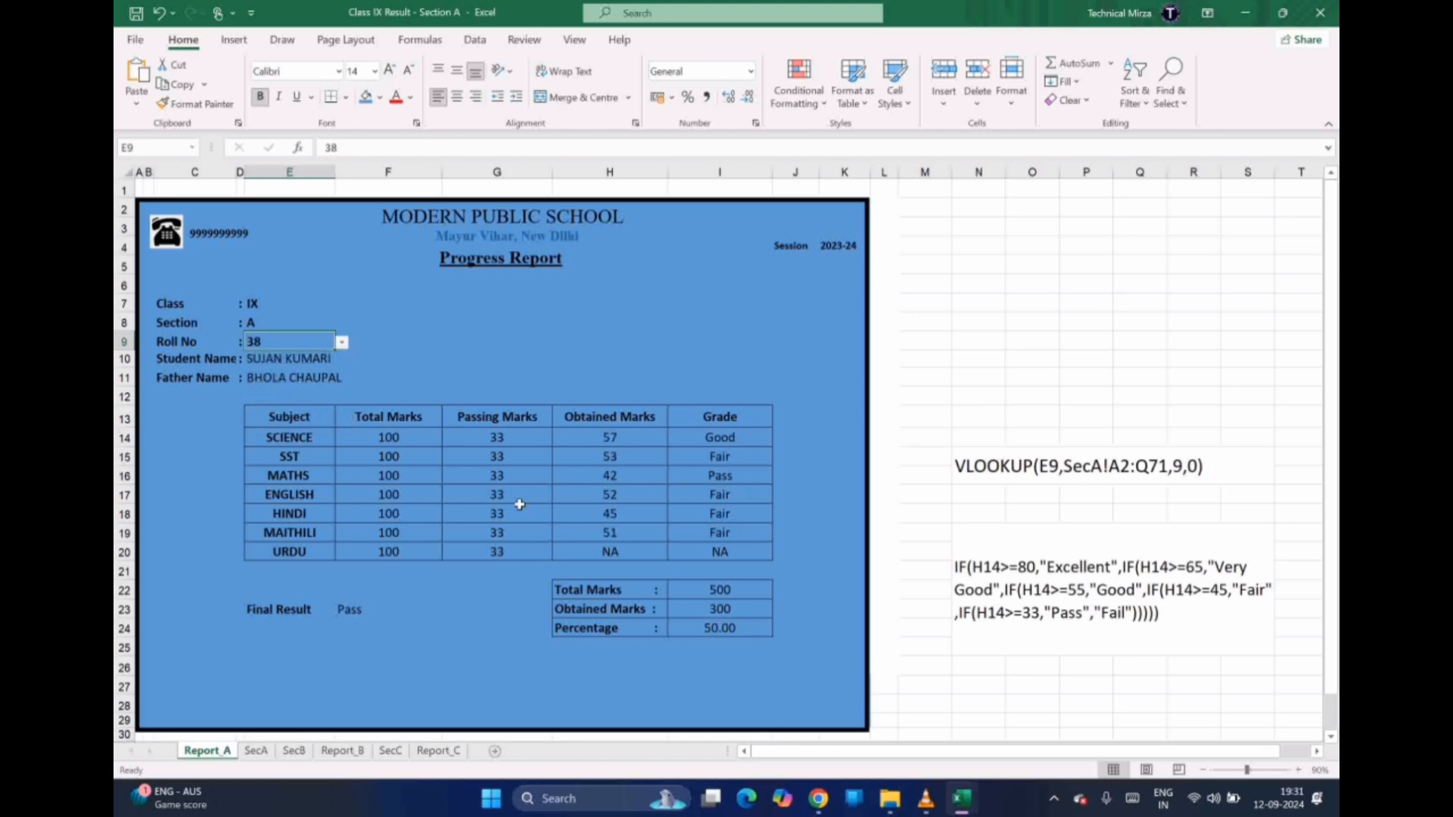
Review the marks lookup and grade formulas in H14, H15, I15 and N19
{"action": "left_click", "coordinate": [602, 437]}
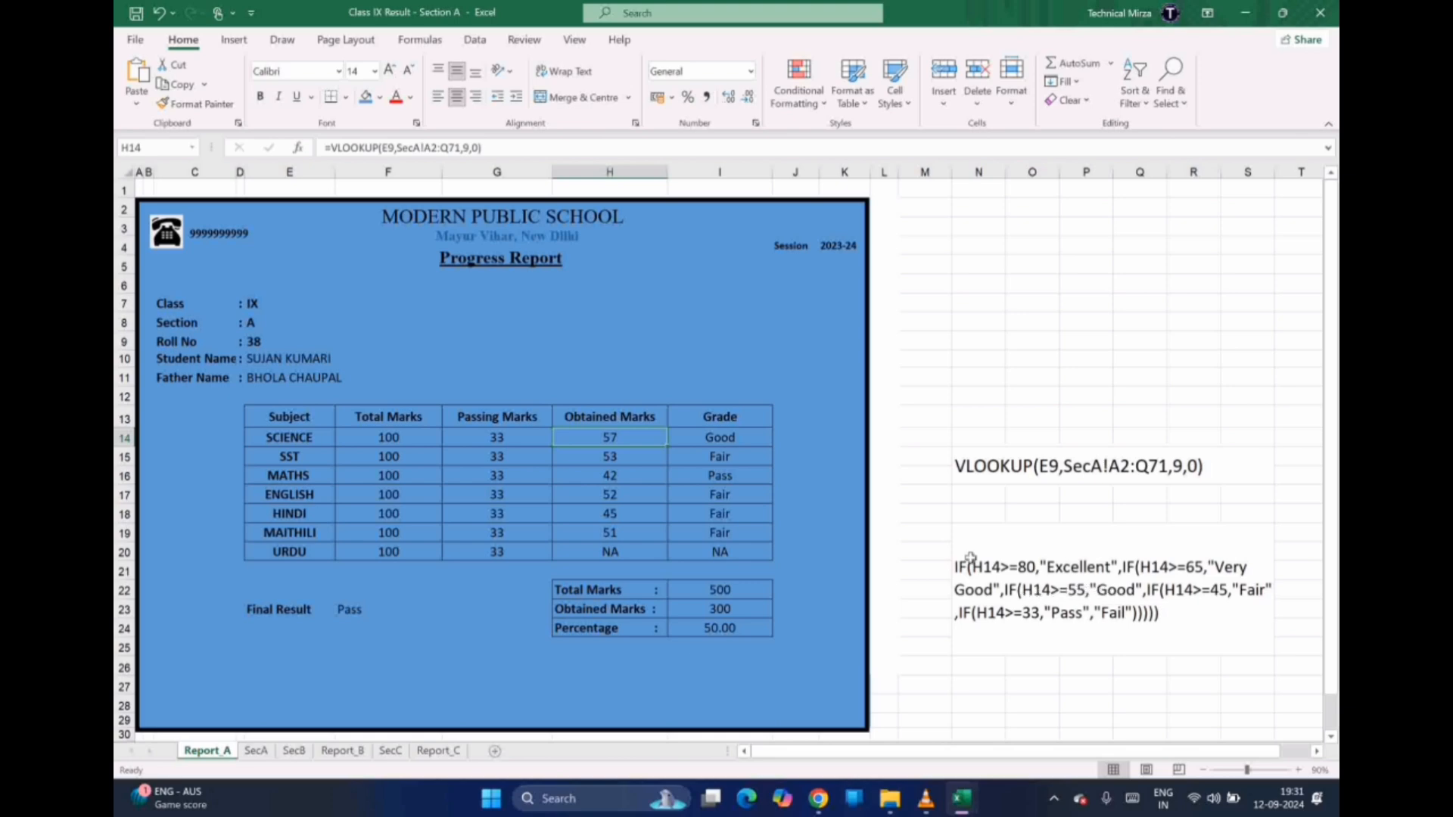
{"action": "left_click", "coordinate": [615, 459]}
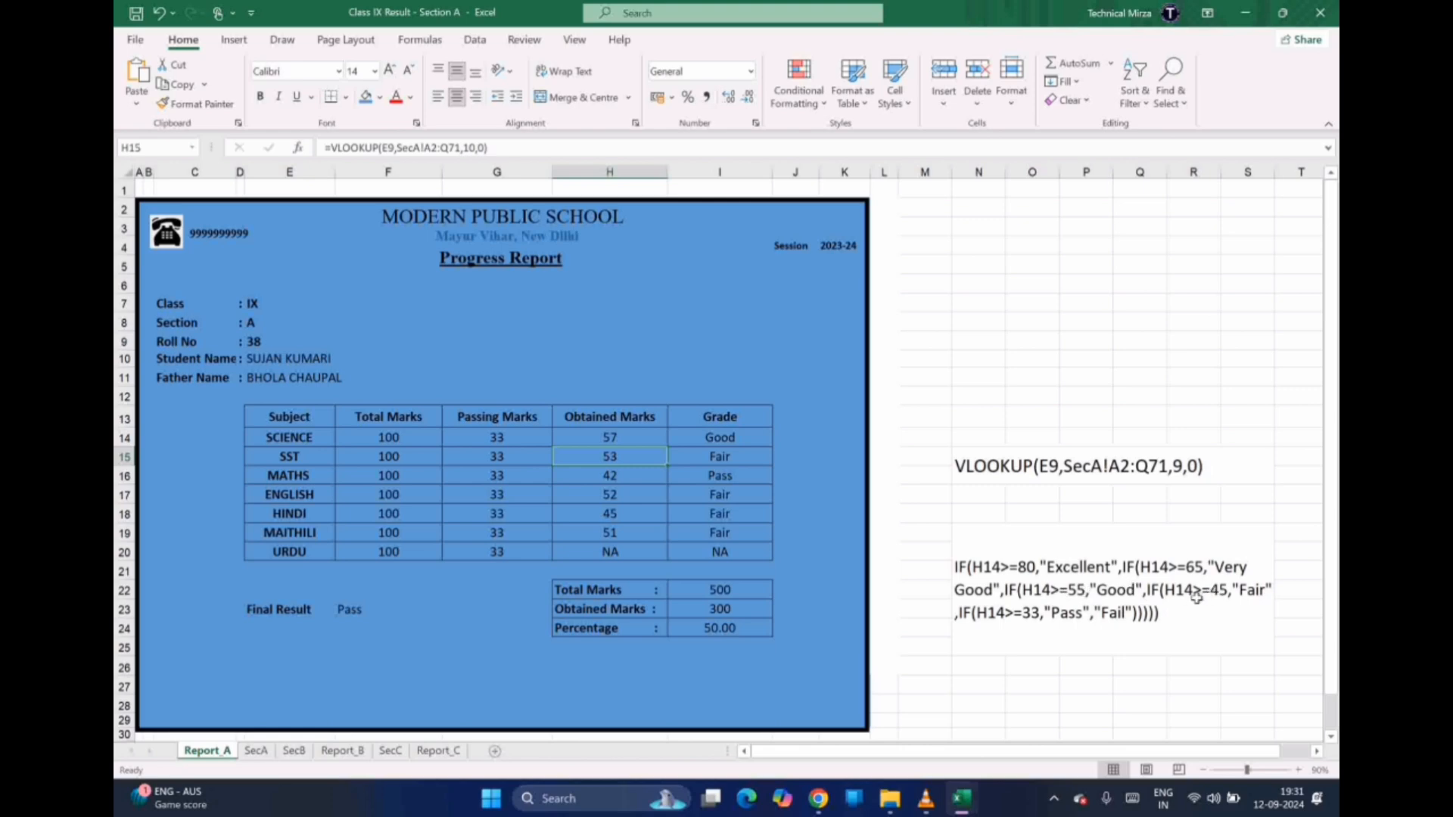
{"action": "left_click", "coordinate": [719, 456]}
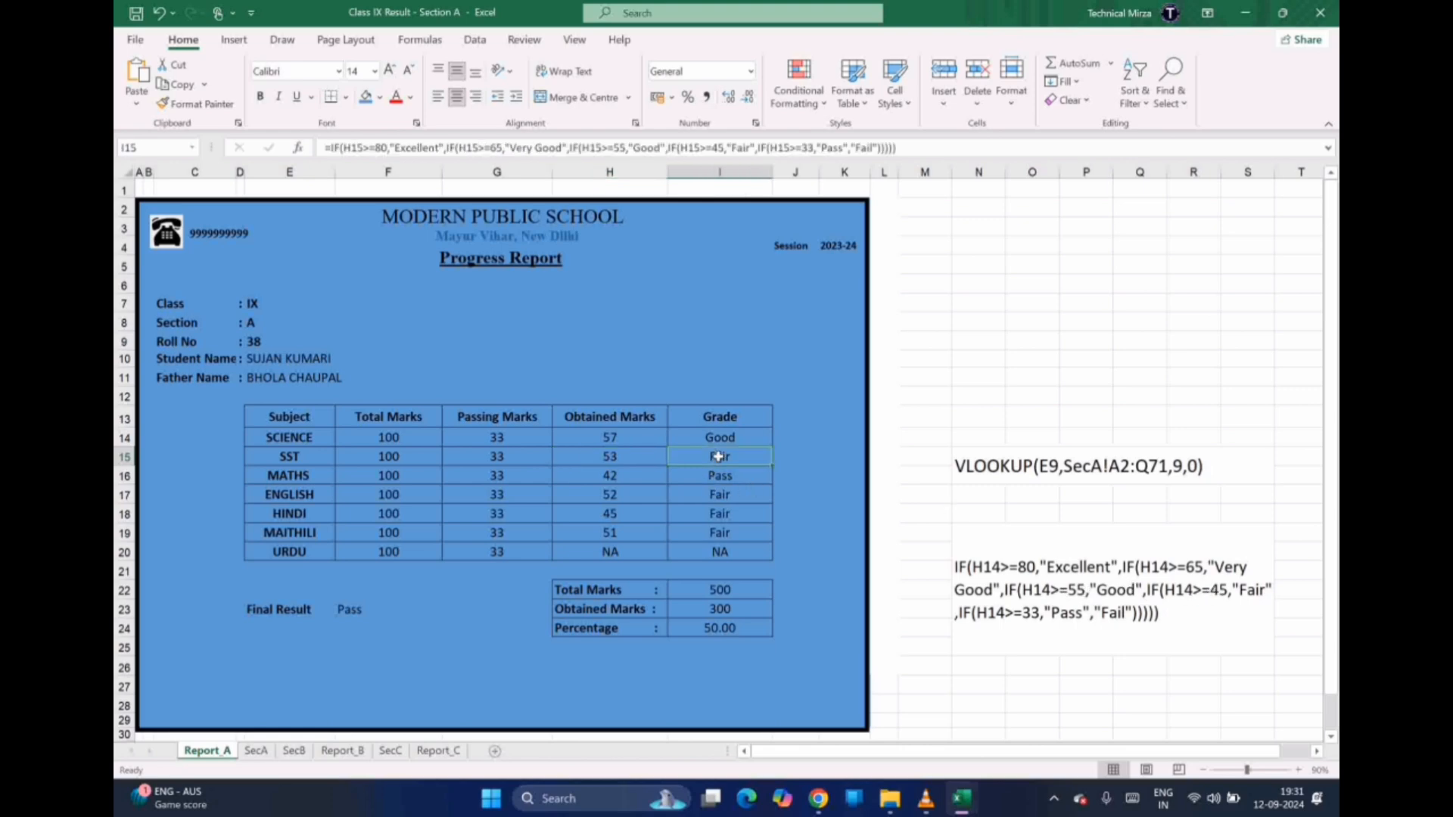
{"action": "left_click", "coordinate": [983, 574]}
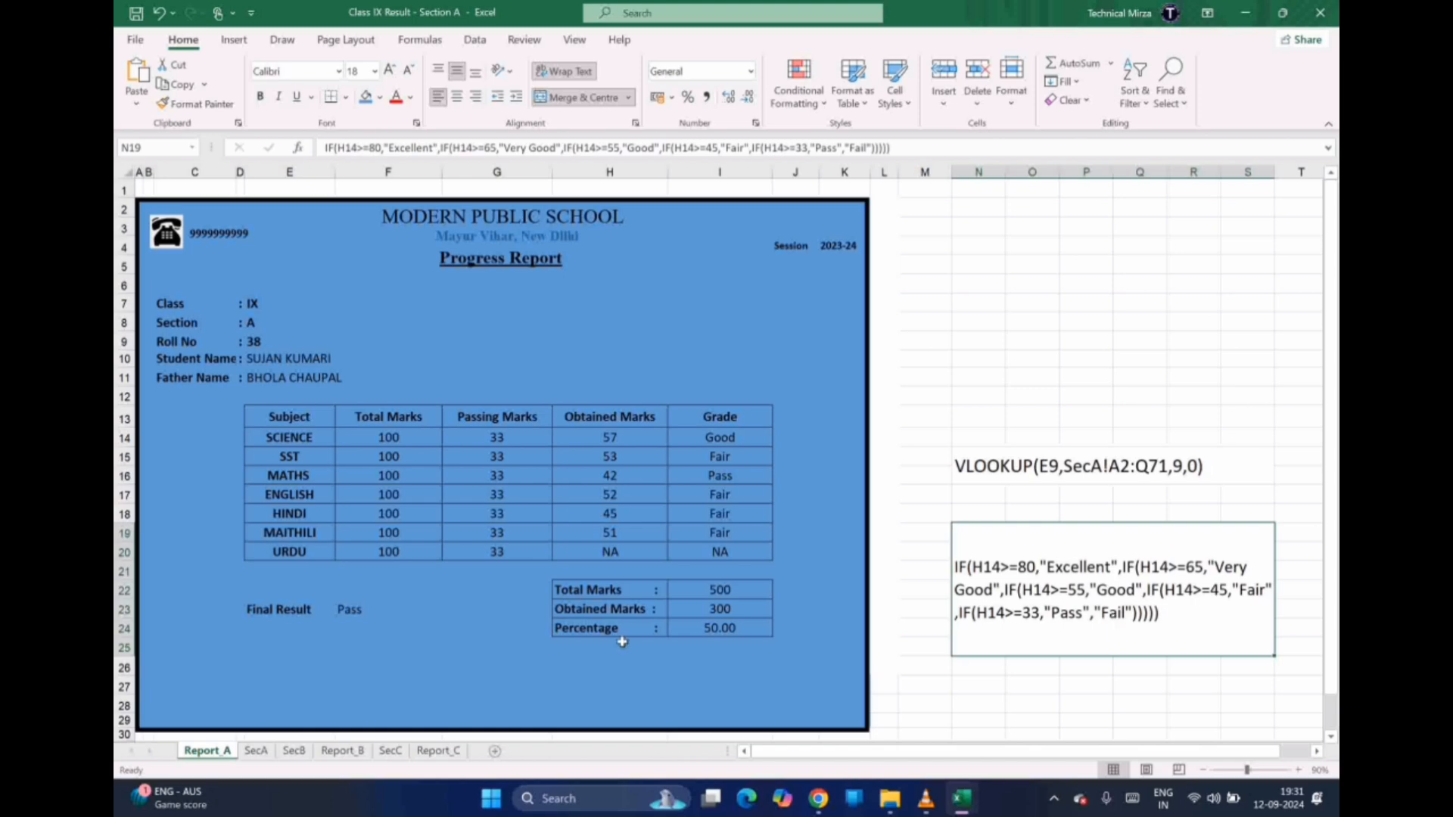
{"action": "left_click", "coordinate": [700, 593]}
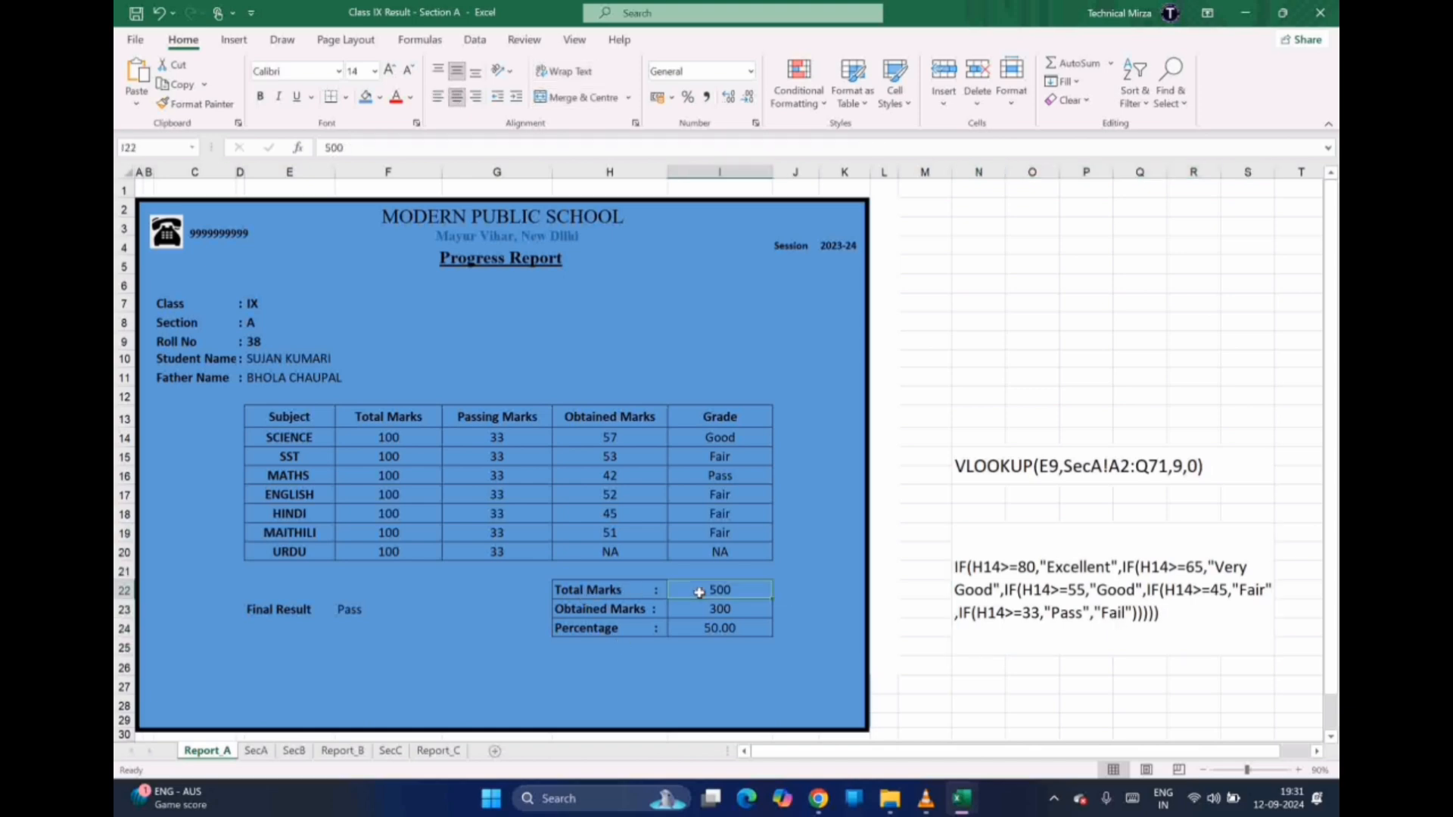
{"action": "left_click", "coordinate": [632, 614]}
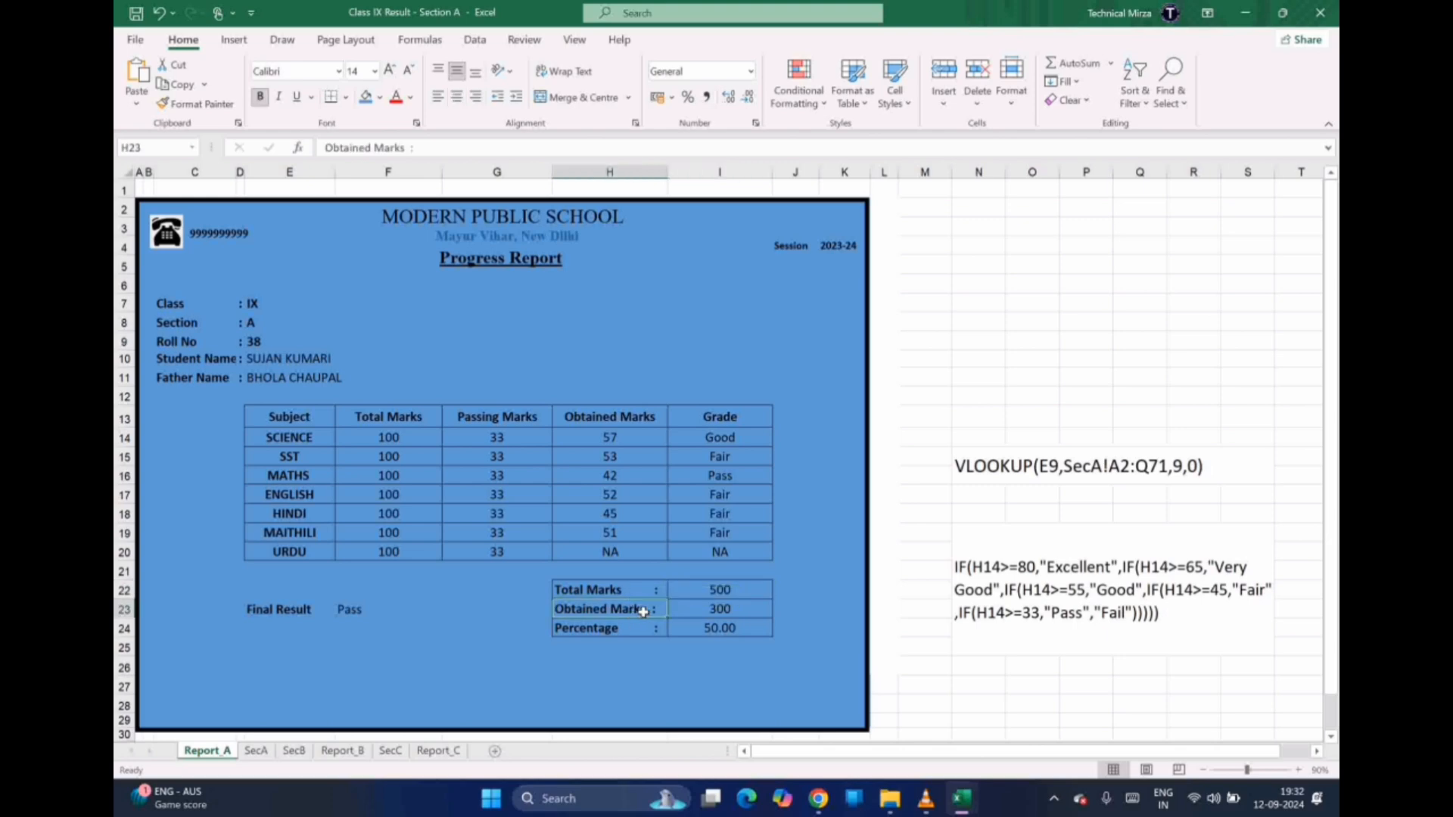
{"action": "left_click", "coordinate": [693, 613]}
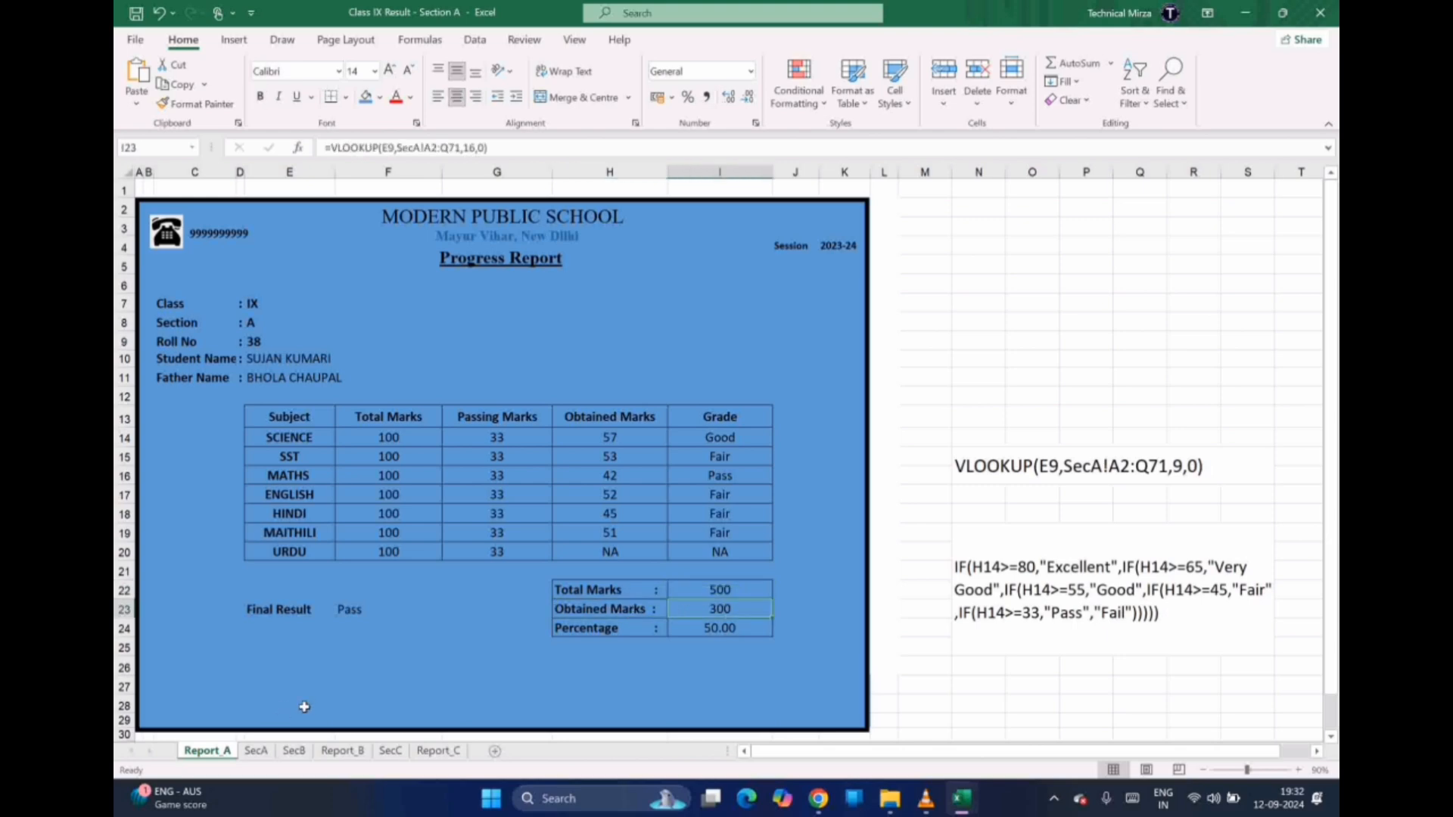
{"action": "left_click", "coordinate": [255, 751]}
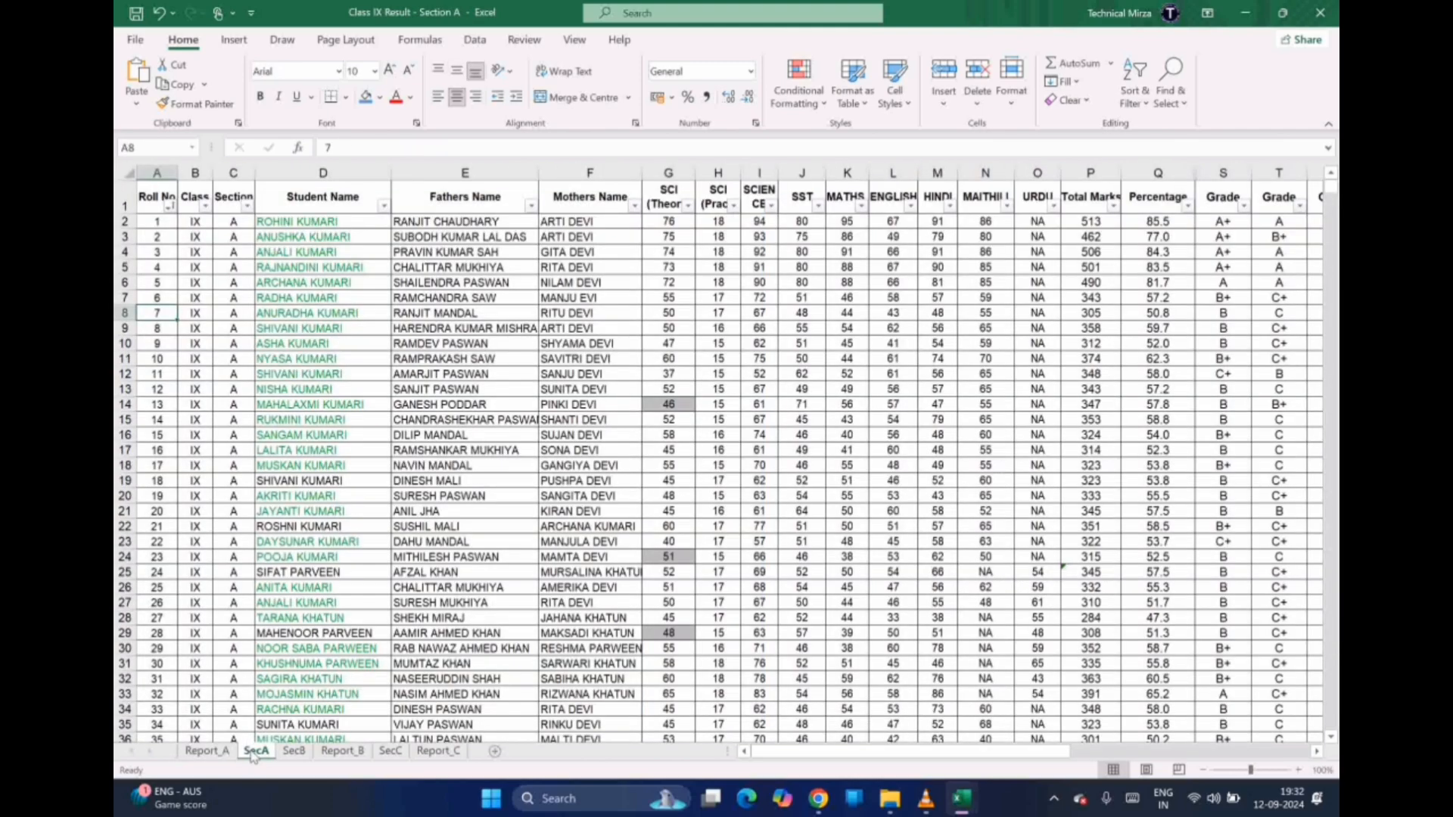
{"action": "left_click", "coordinate": [1042, 251]}
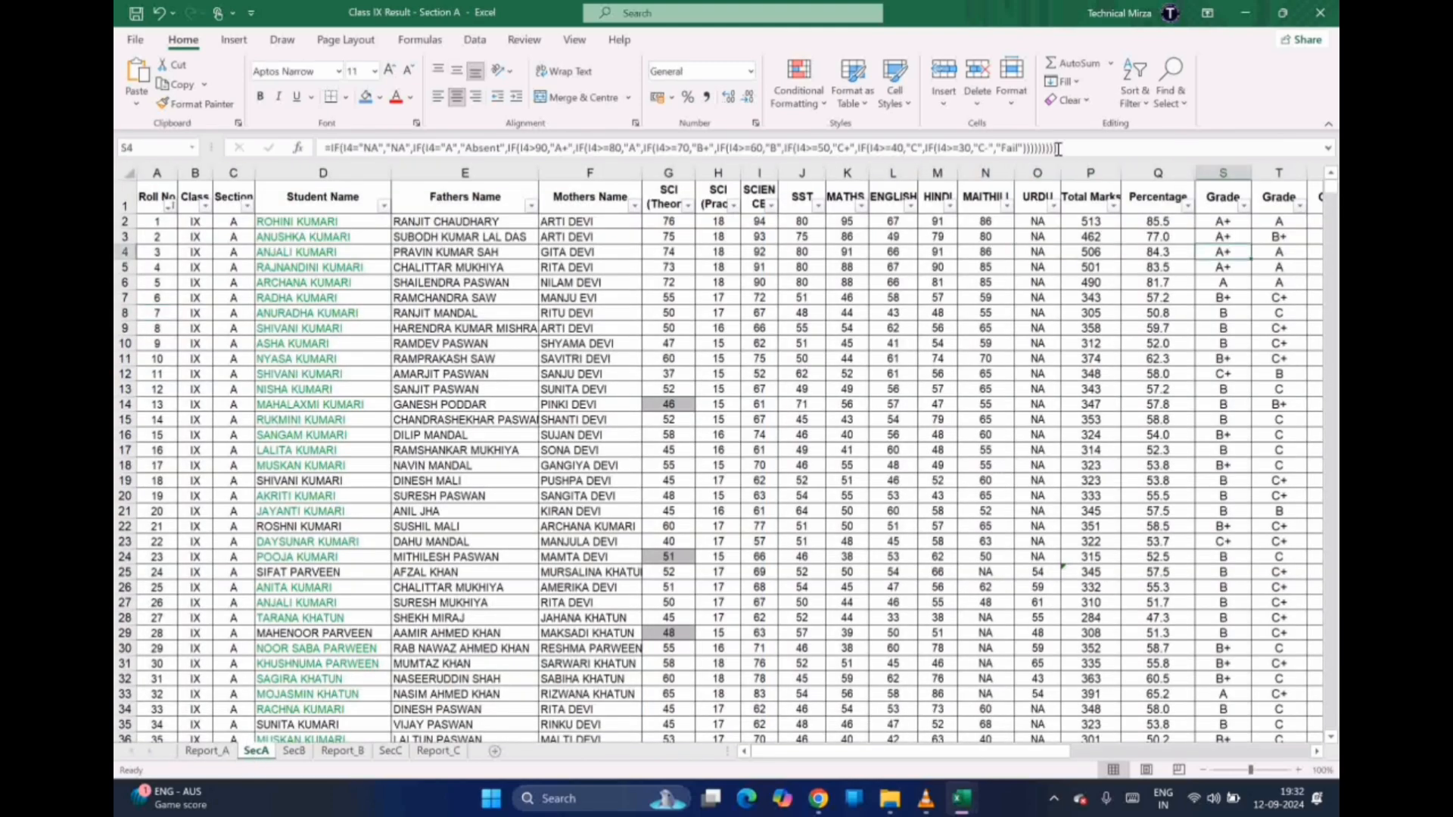
{"action": "left_click", "coordinate": [1081, 174]}
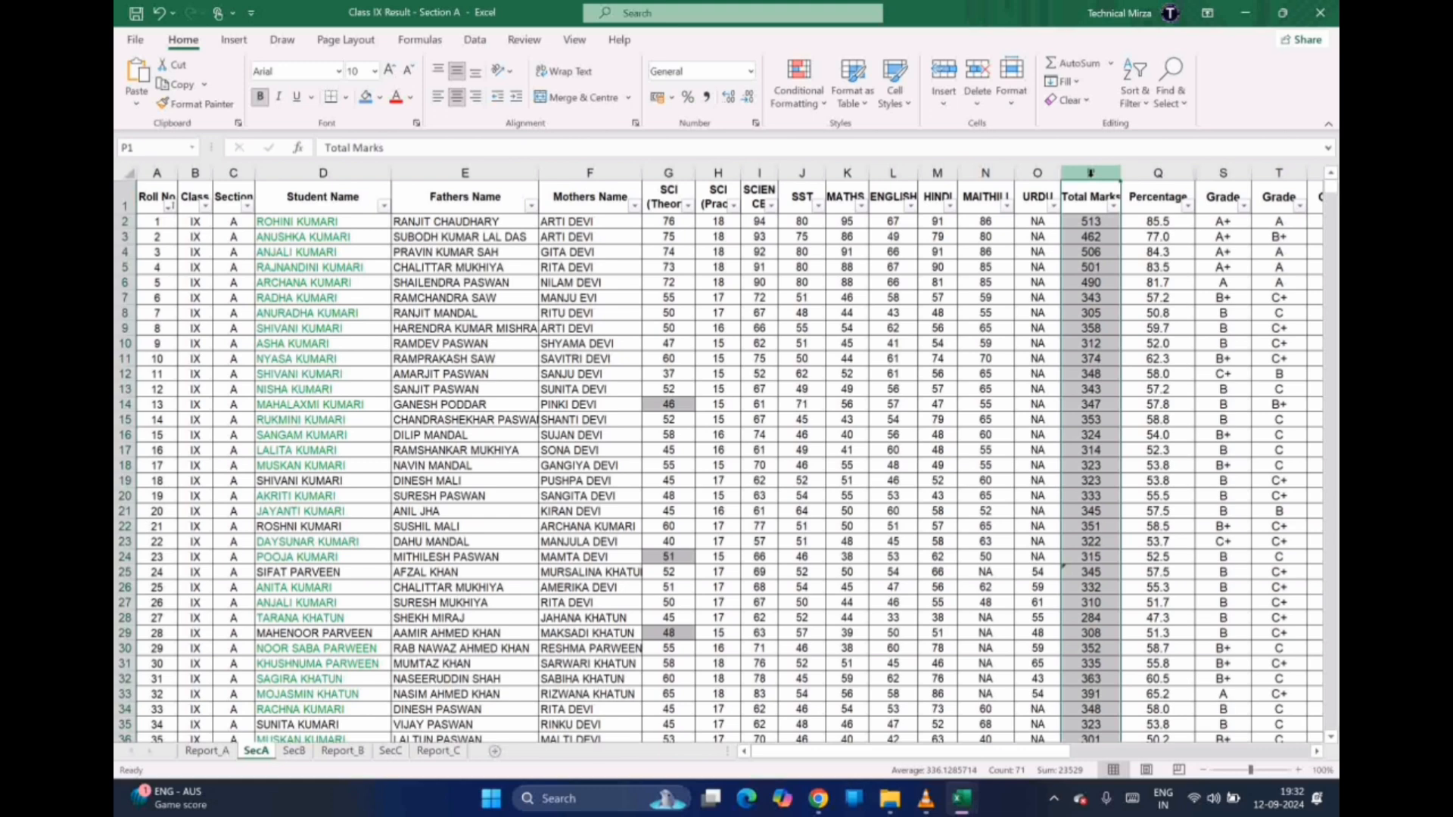
{"action": "left_click", "coordinate": [207, 751]}
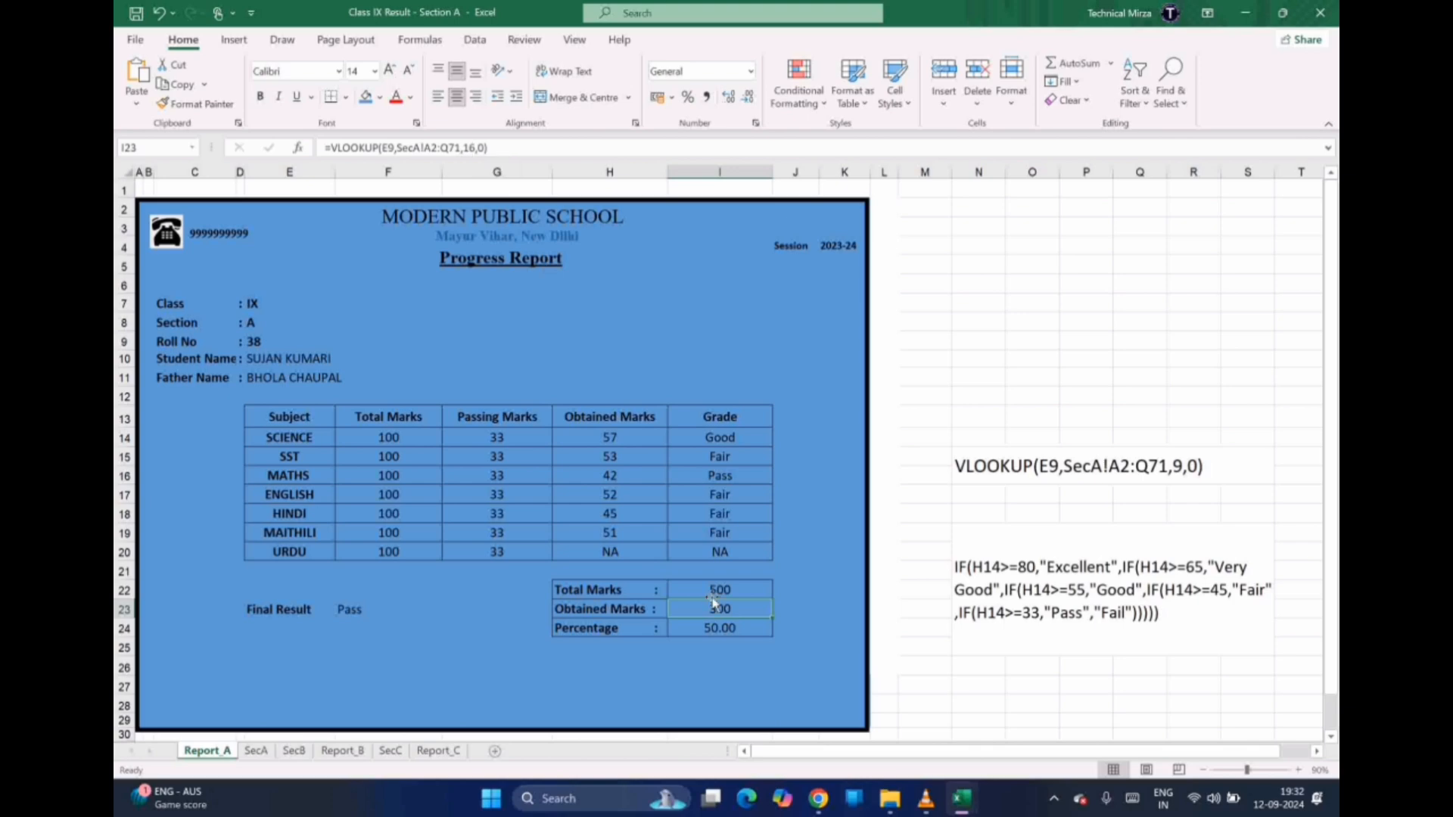
{"action": "left_click", "coordinate": [713, 632]}
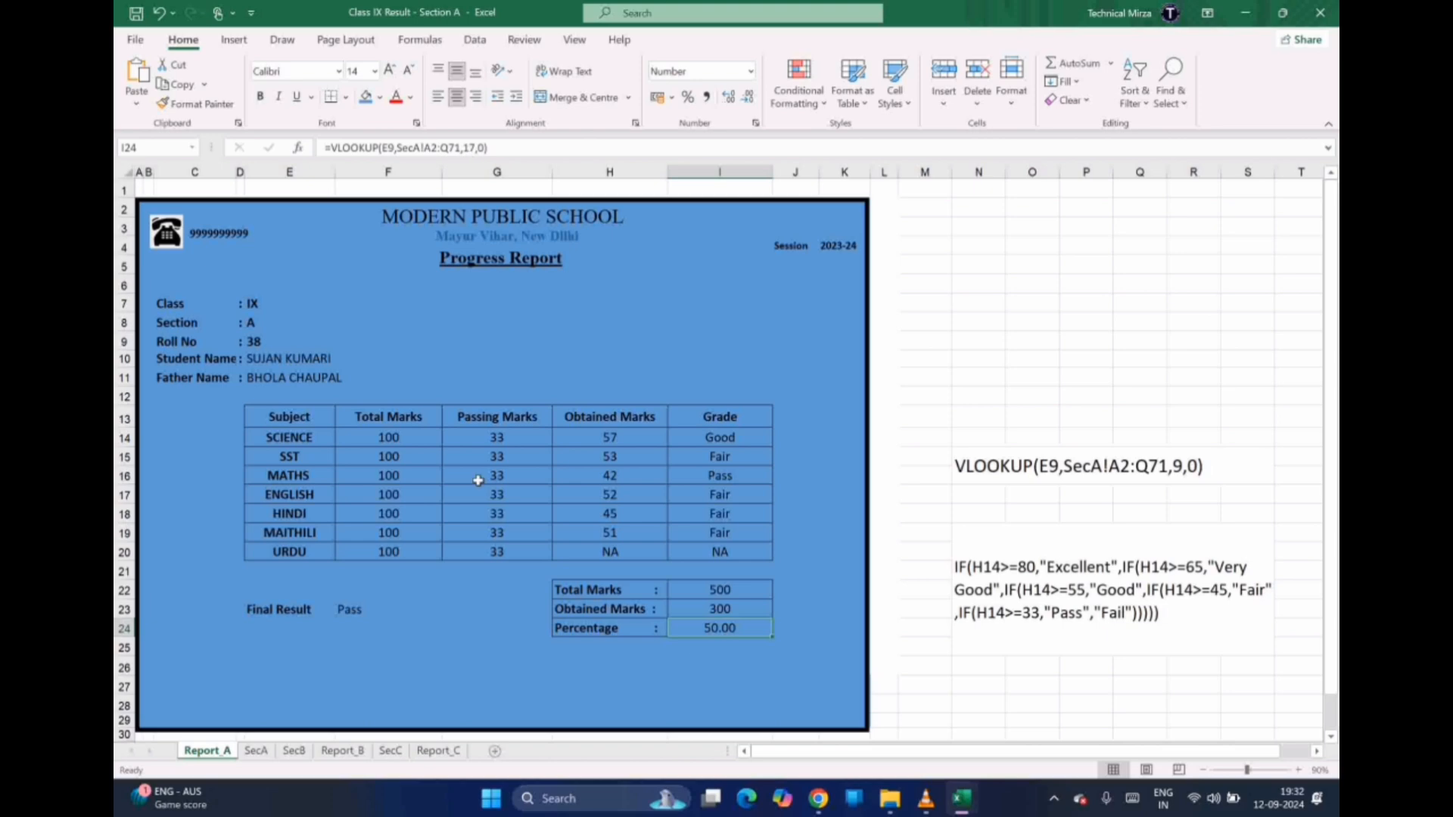
{"action": "left_click", "coordinate": [255, 758]}
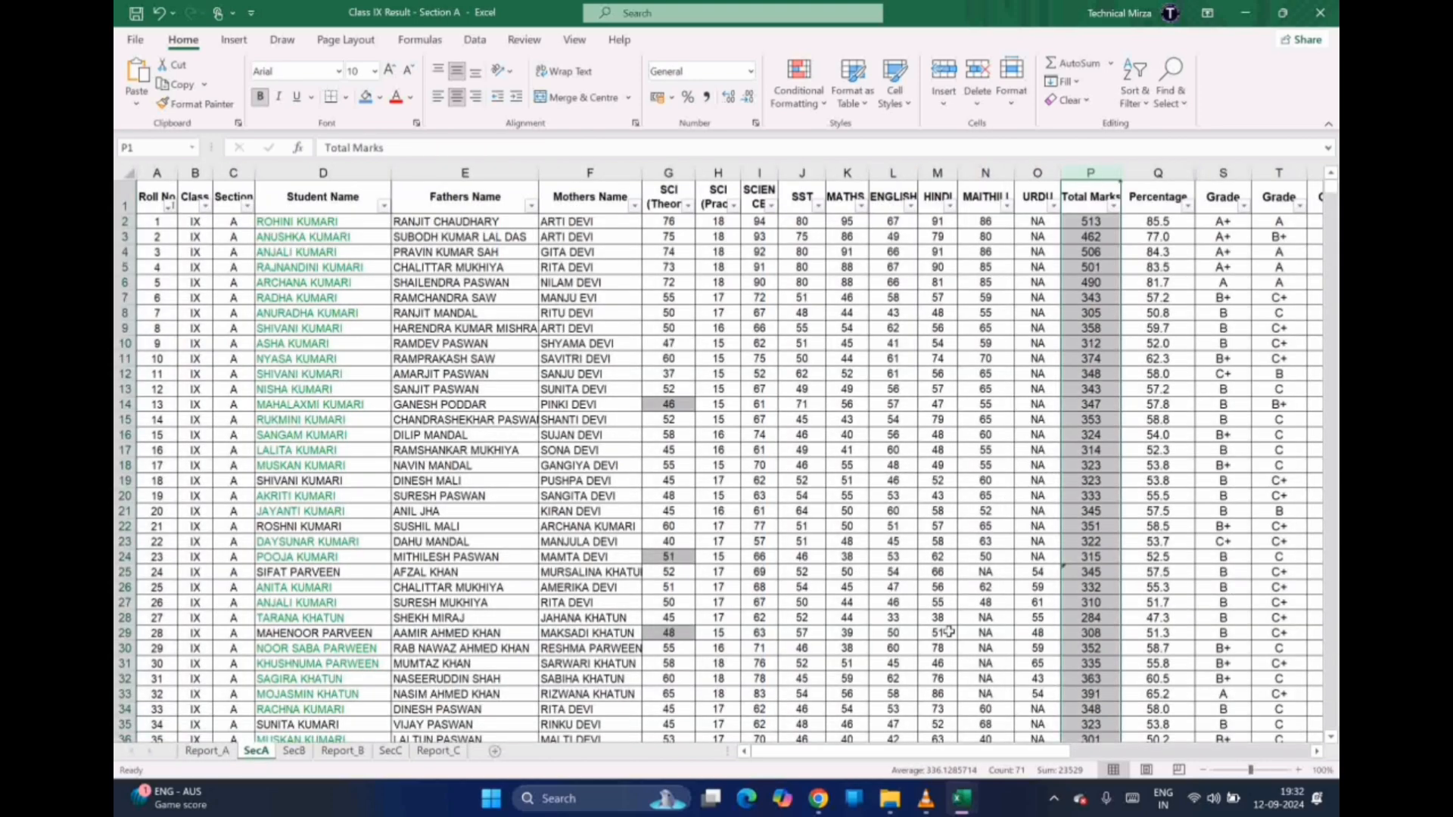
{"action": "left_click", "coordinate": [1144, 163]}
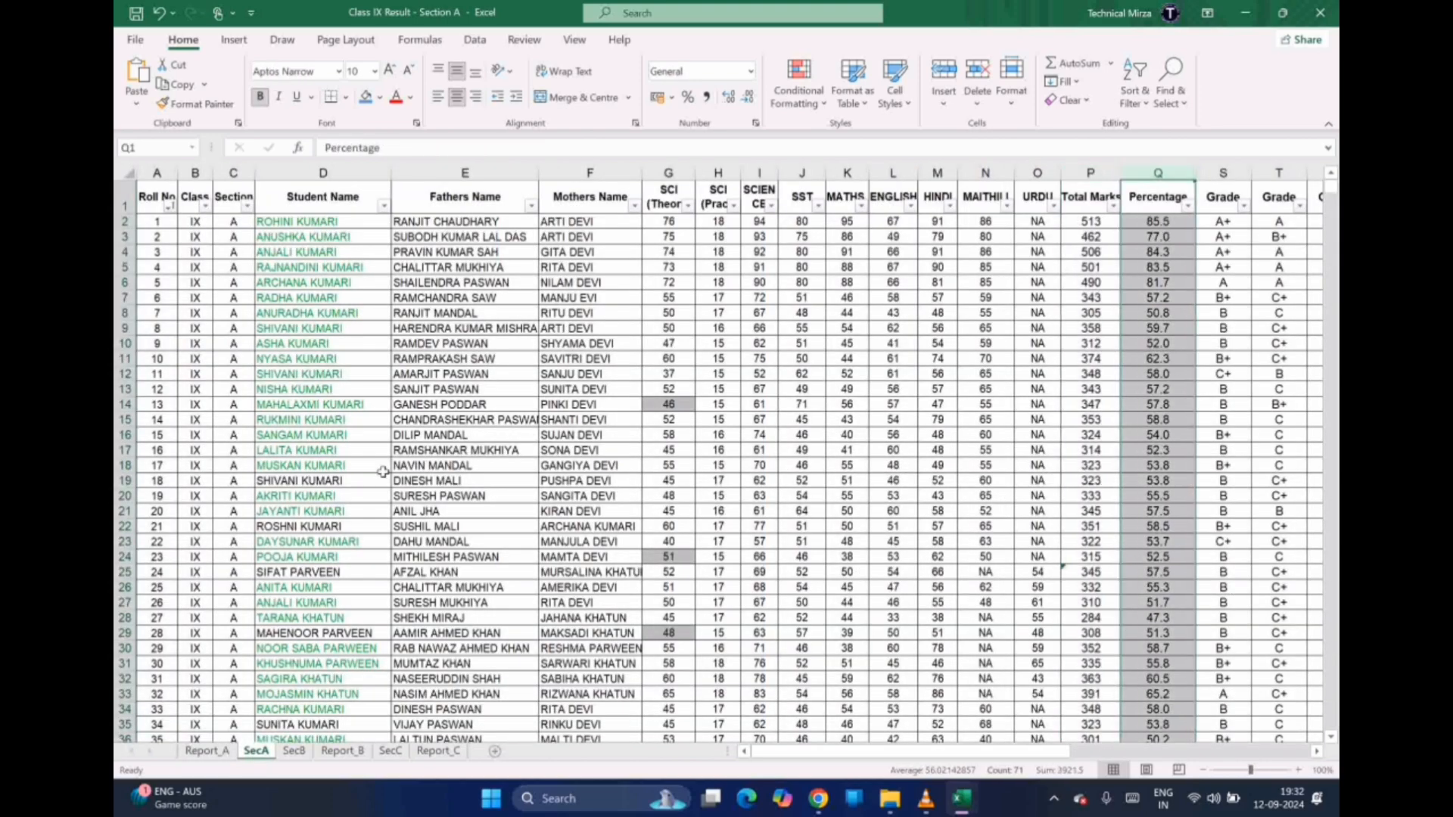
{"action": "left_click", "coordinate": [212, 754]}
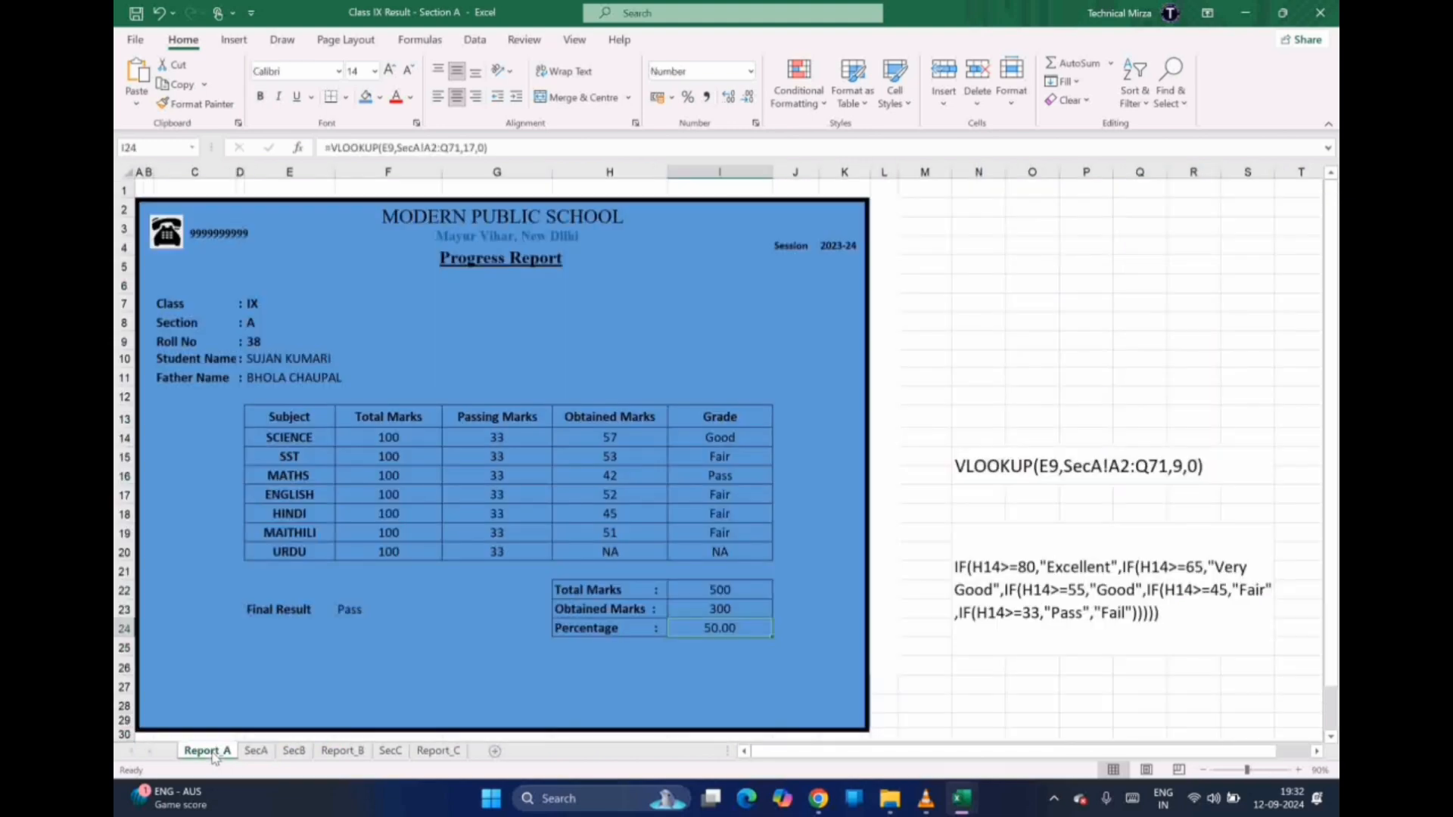